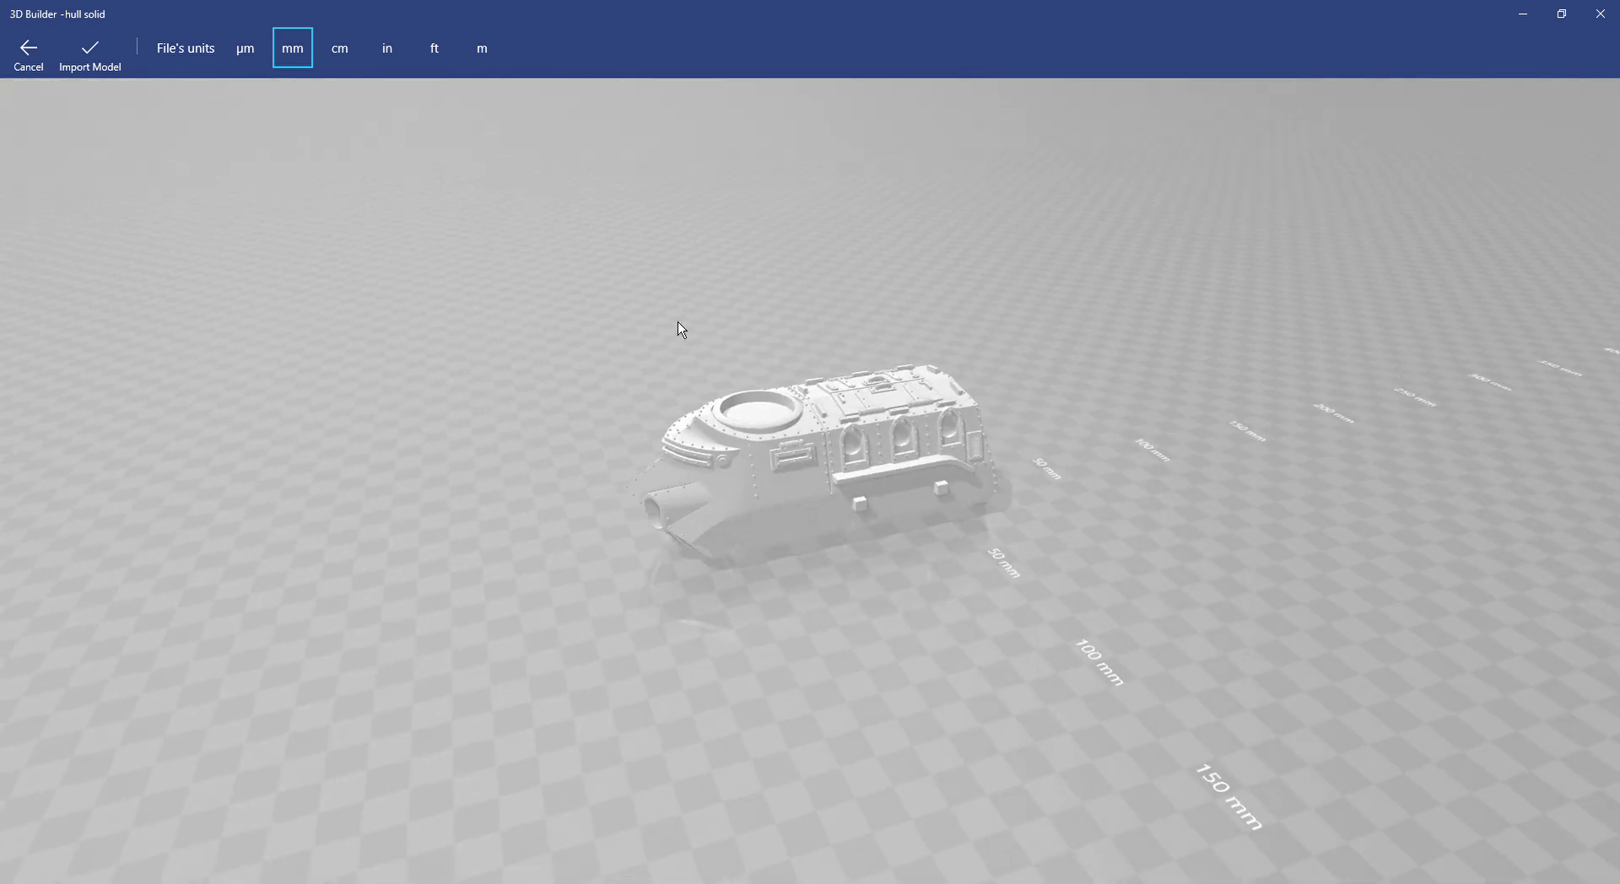
Import the hull model into the scene with its file units left at mm.
scroll(888, 389, "up", 2)
left_click_drag(1275, 453, 835, 439)
left_click_drag(974, 416, 931, 404)
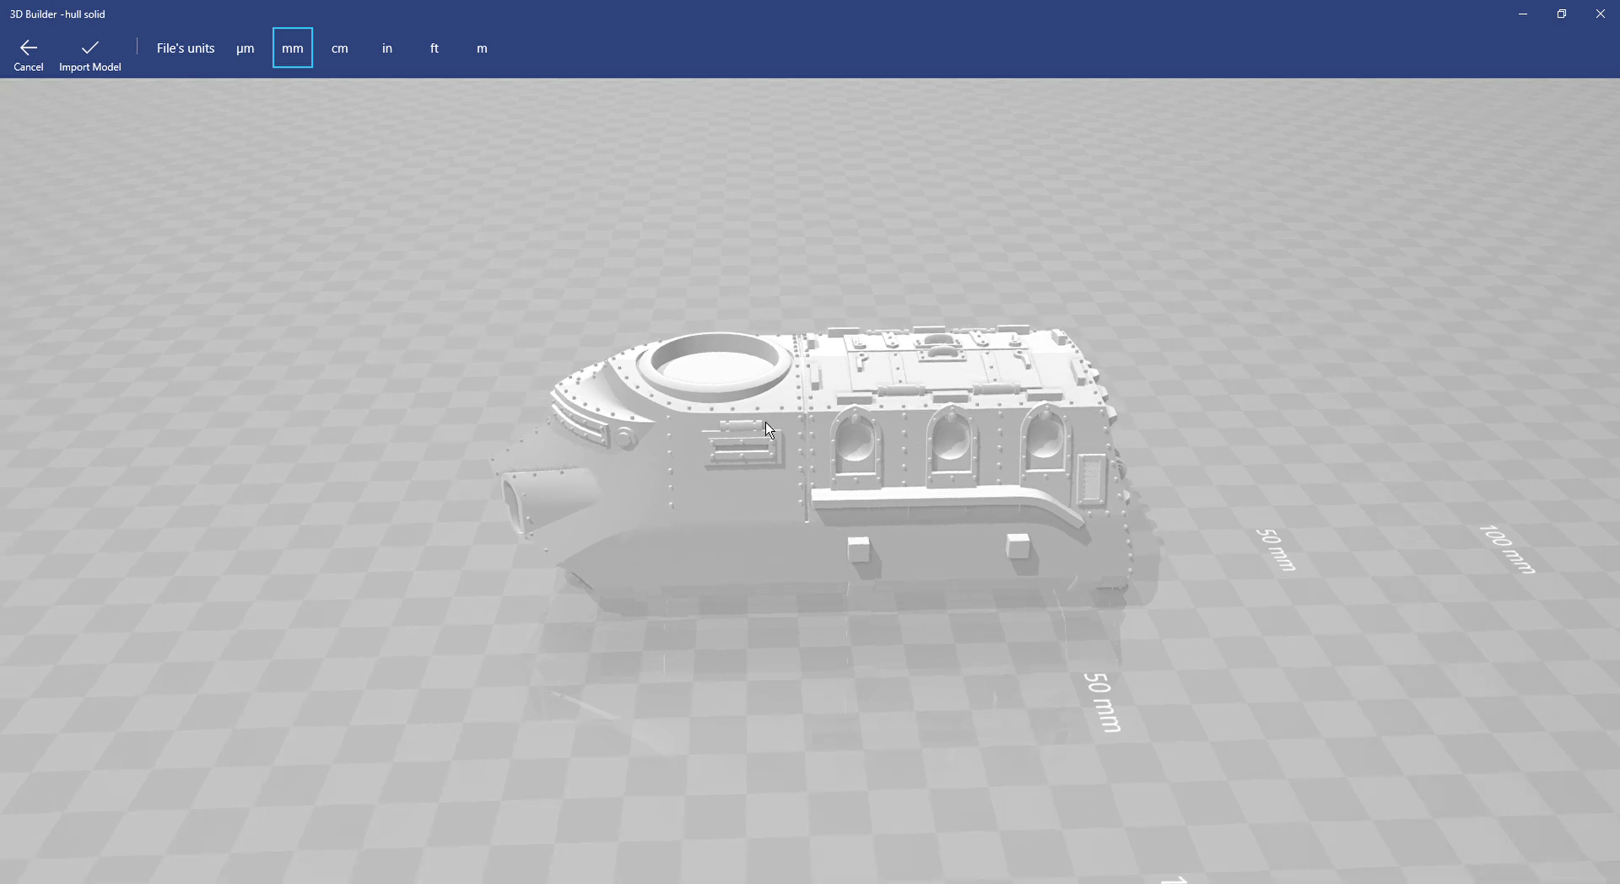
left_click_drag(1053, 390, 825, 282)
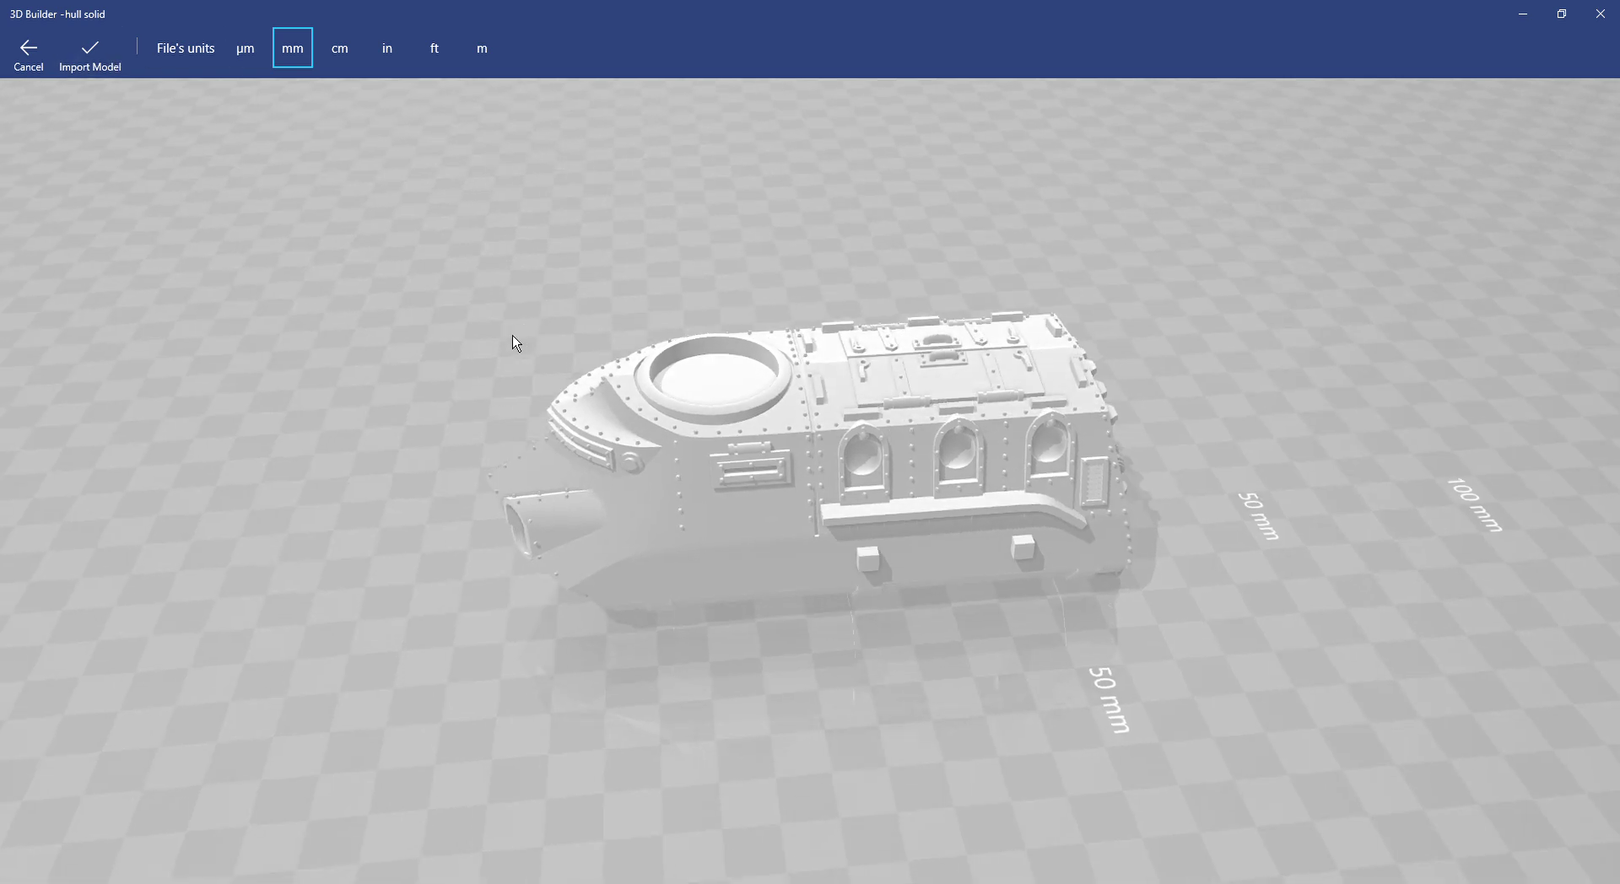
left_click(92, 54)
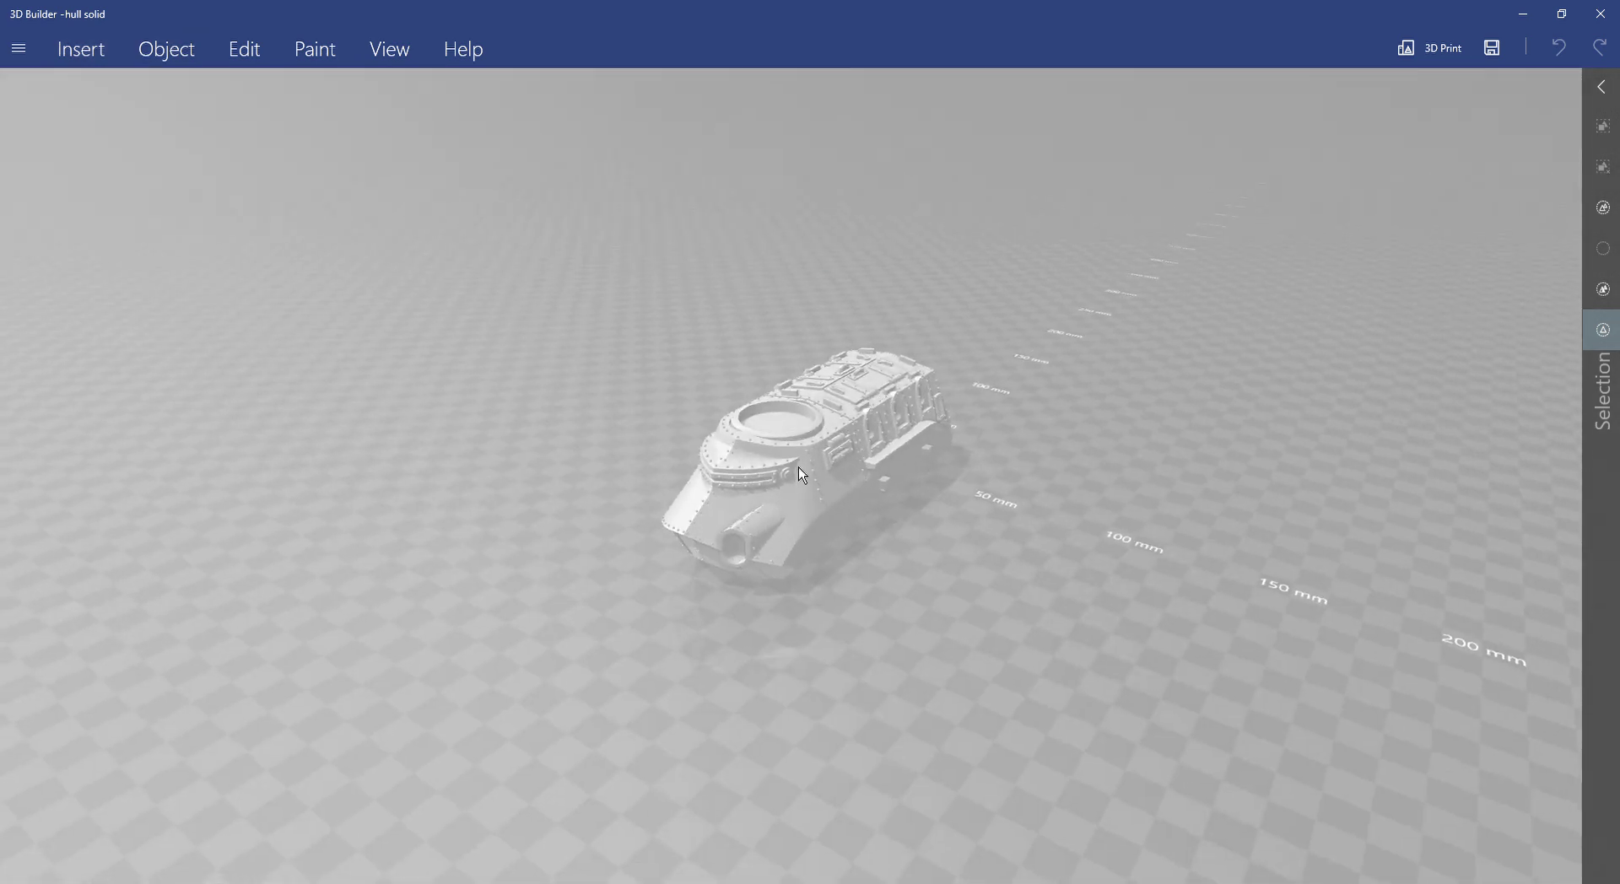
Start a split of the hull and rotate its cutting plane to a roll of -90 degrees.
left_click(808, 470)
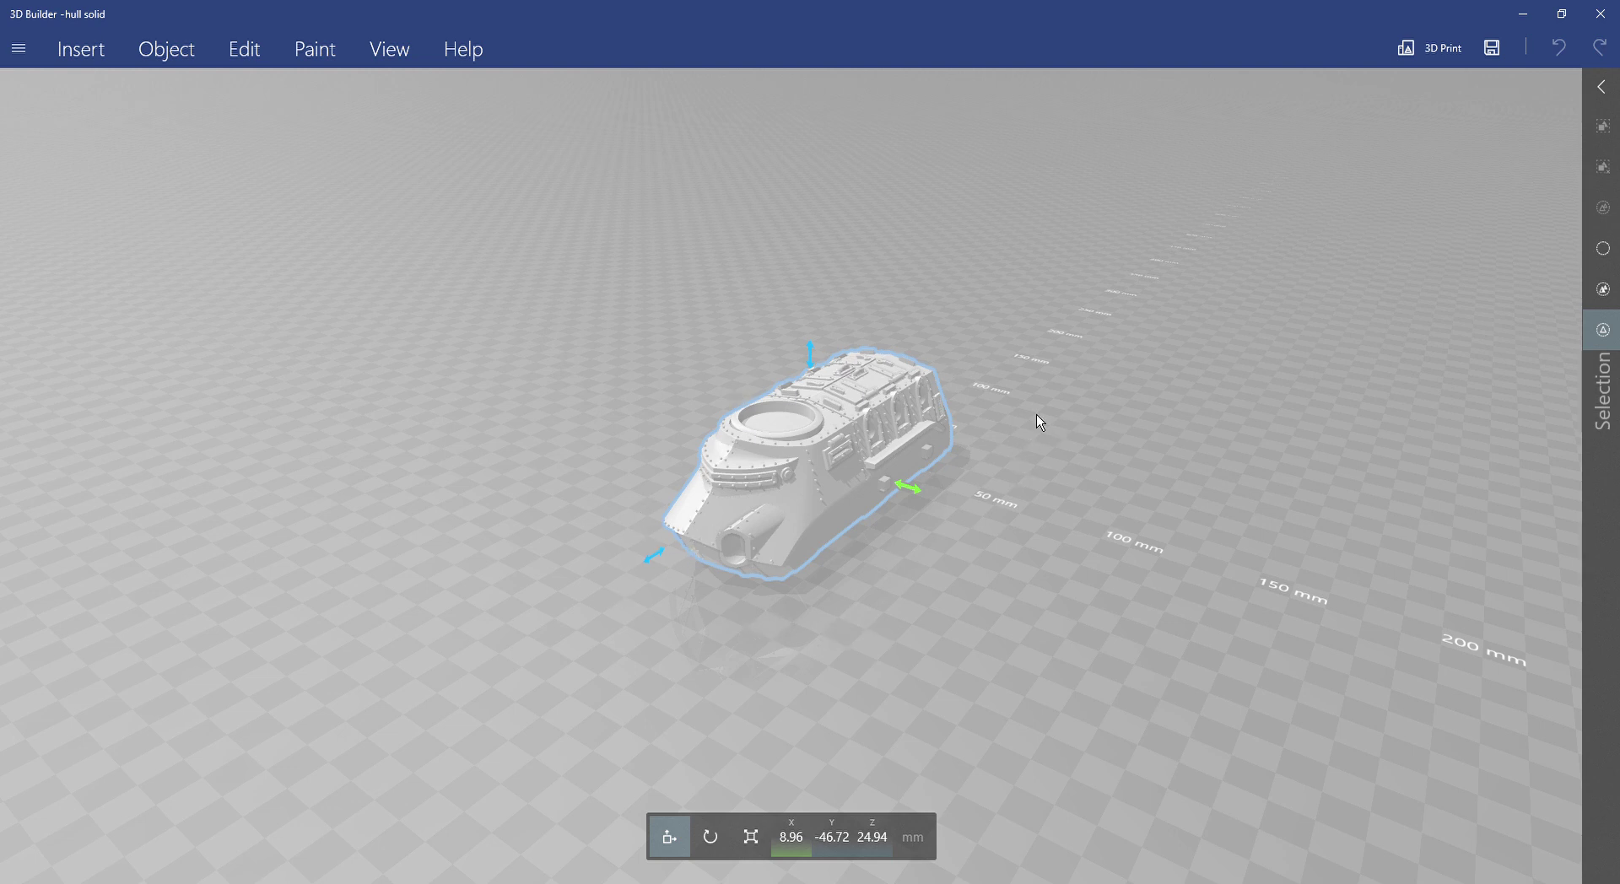
left_click_drag(1046, 507, 839, 531)
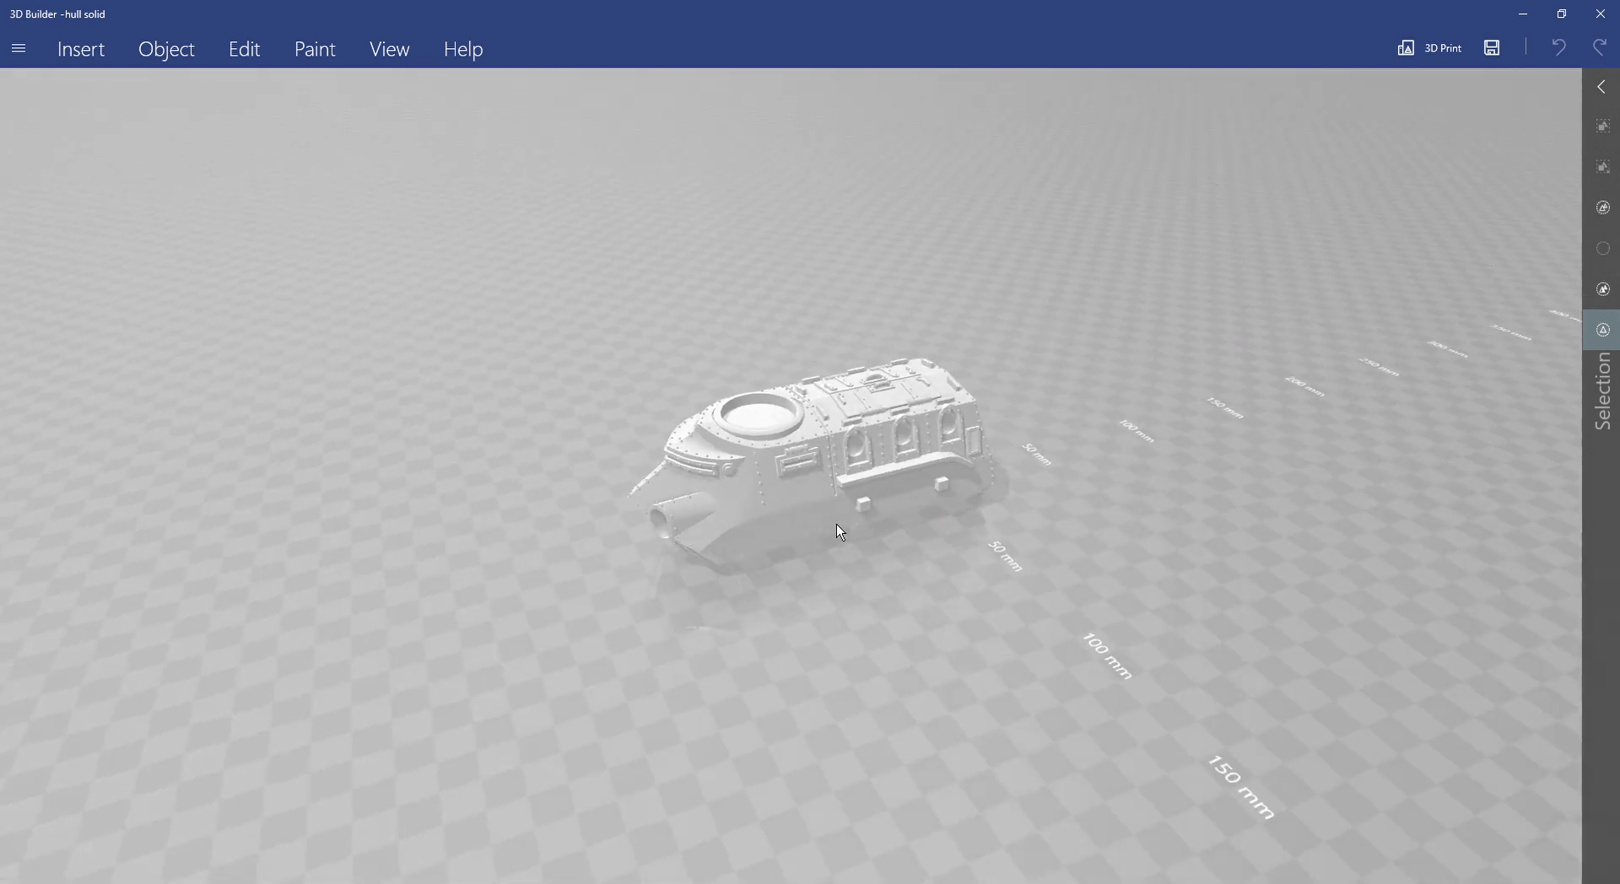
left_click(245, 59)
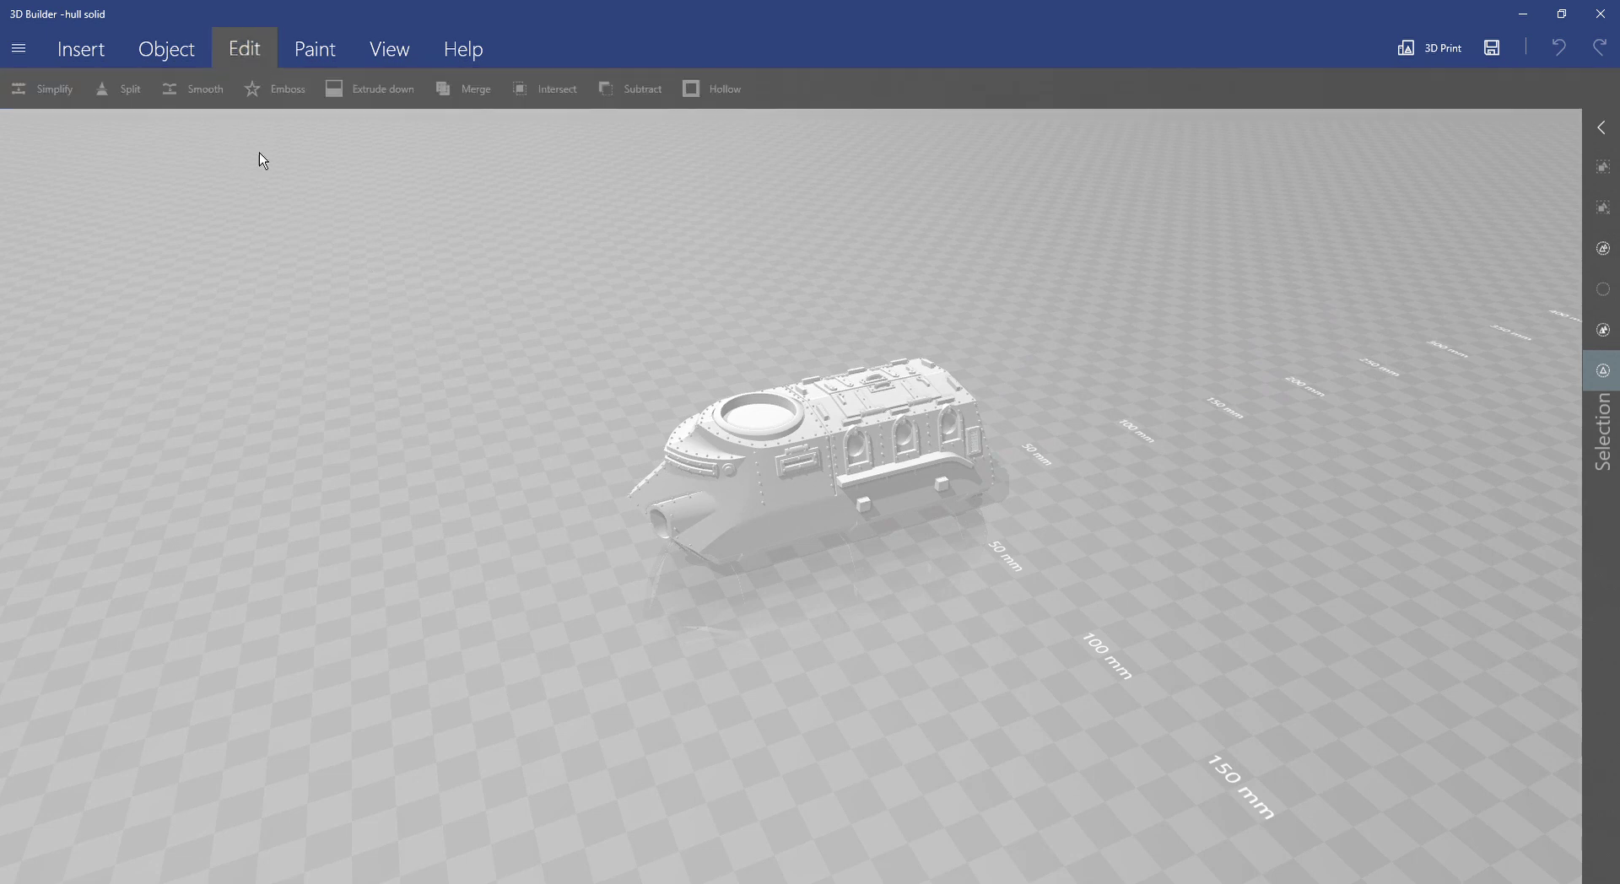
left_click(766, 498)
left_click(568, 311)
left_click(793, 508)
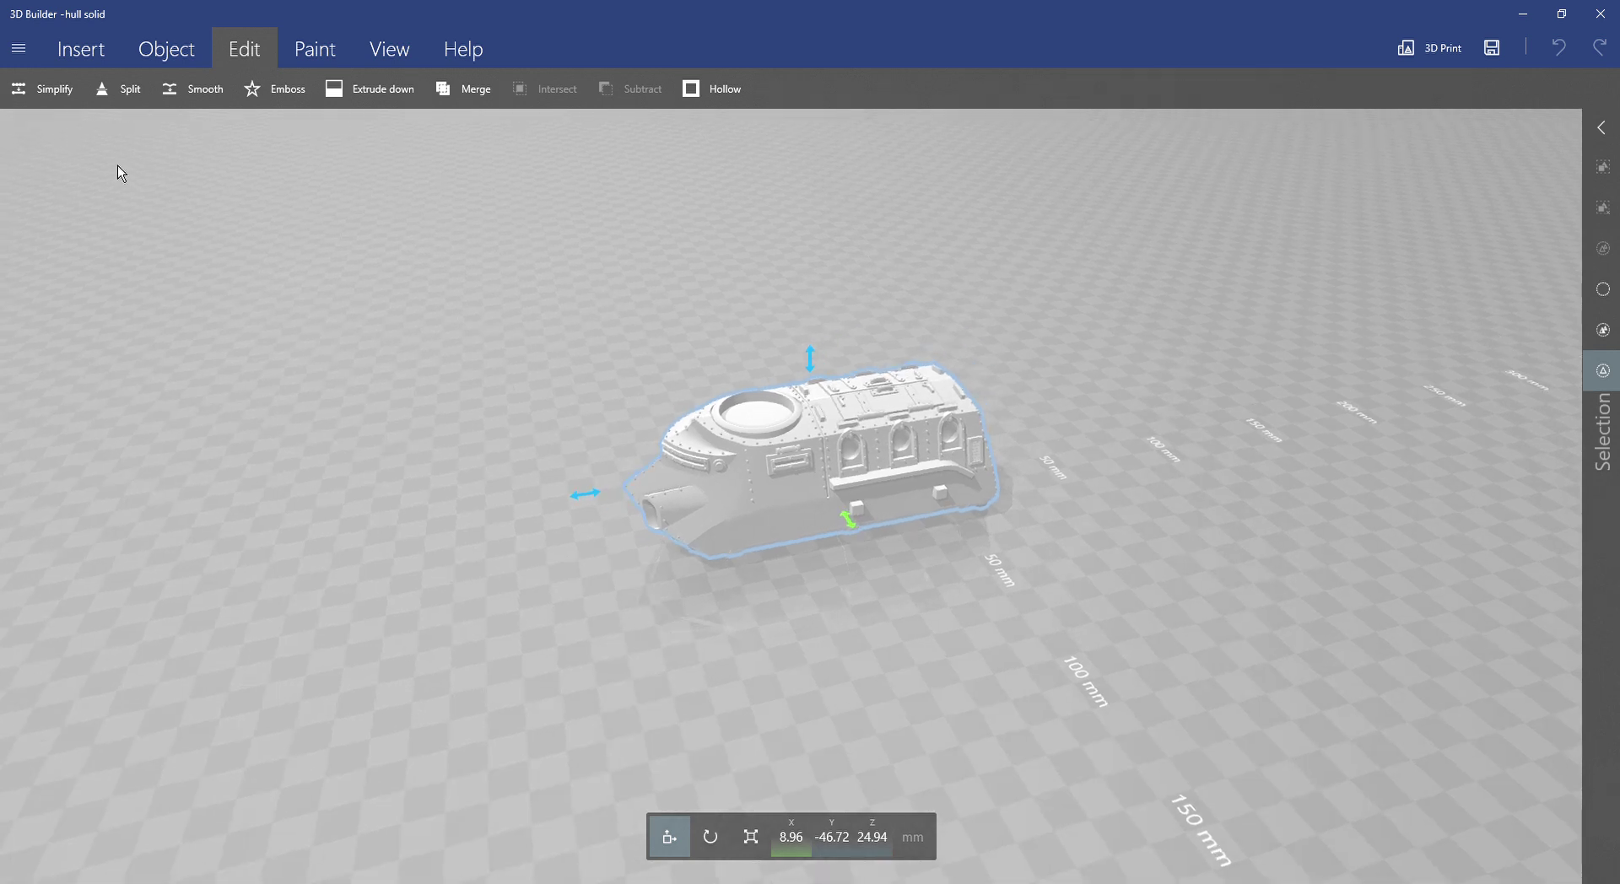
left_click(122, 91)
left_click_drag(834, 577, 798, 547)
left_click_drag(908, 570, 877, 506)
left_click_drag(810, 205, 892, 447)
Try a 45 degree roll on the cutting plane, and set it back to -90 degrees.
left_click(796, 851)
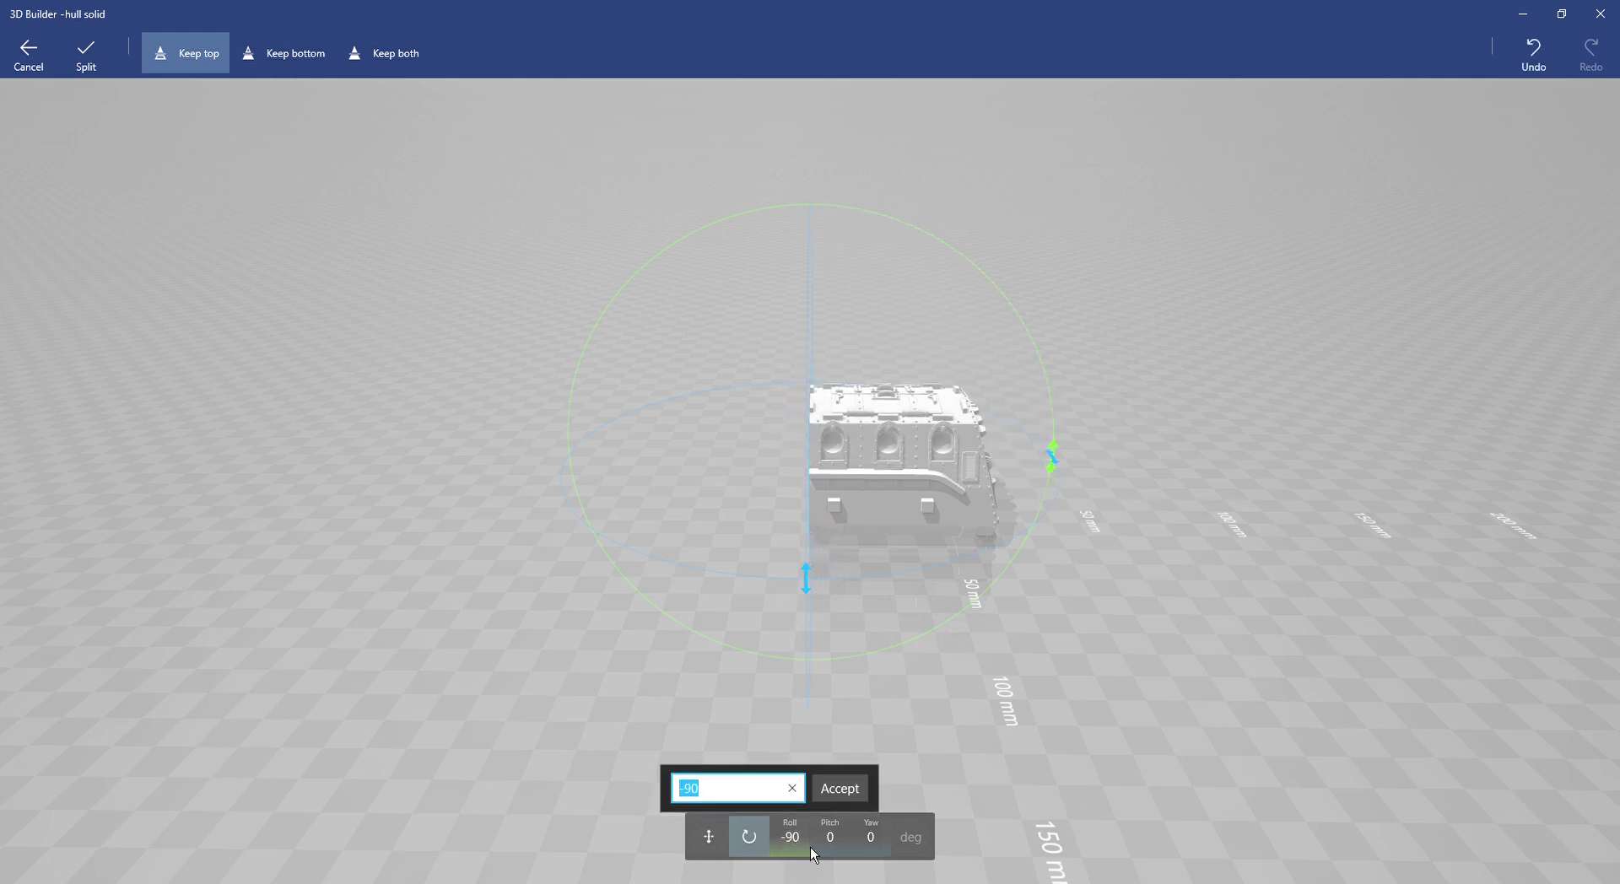
key("Return")
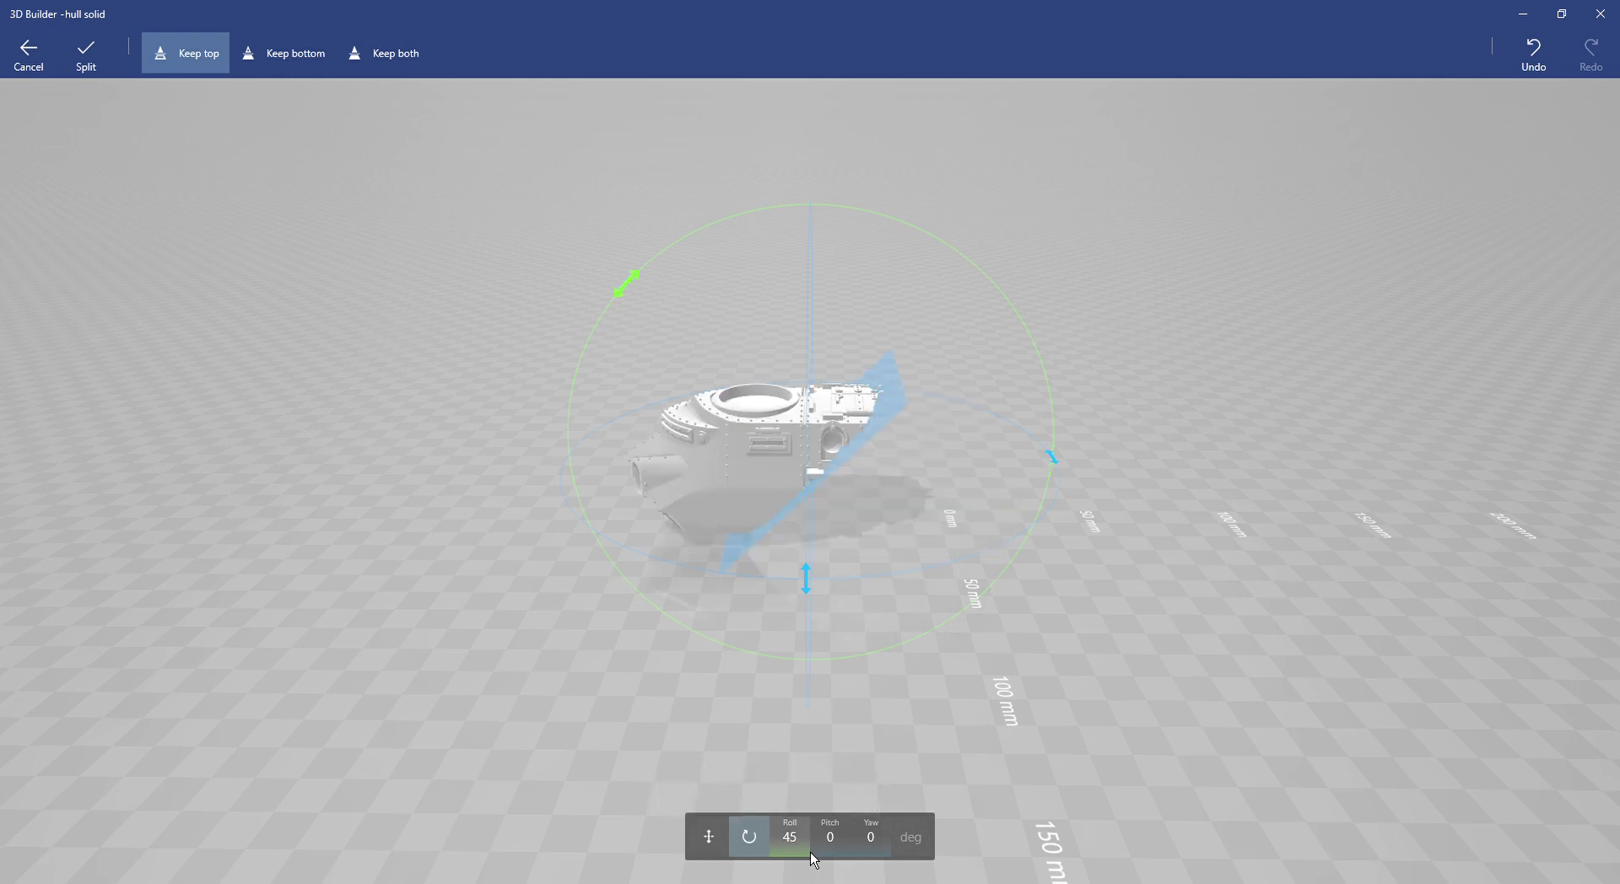
left_click(802, 858)
type("-90")
key("Return")
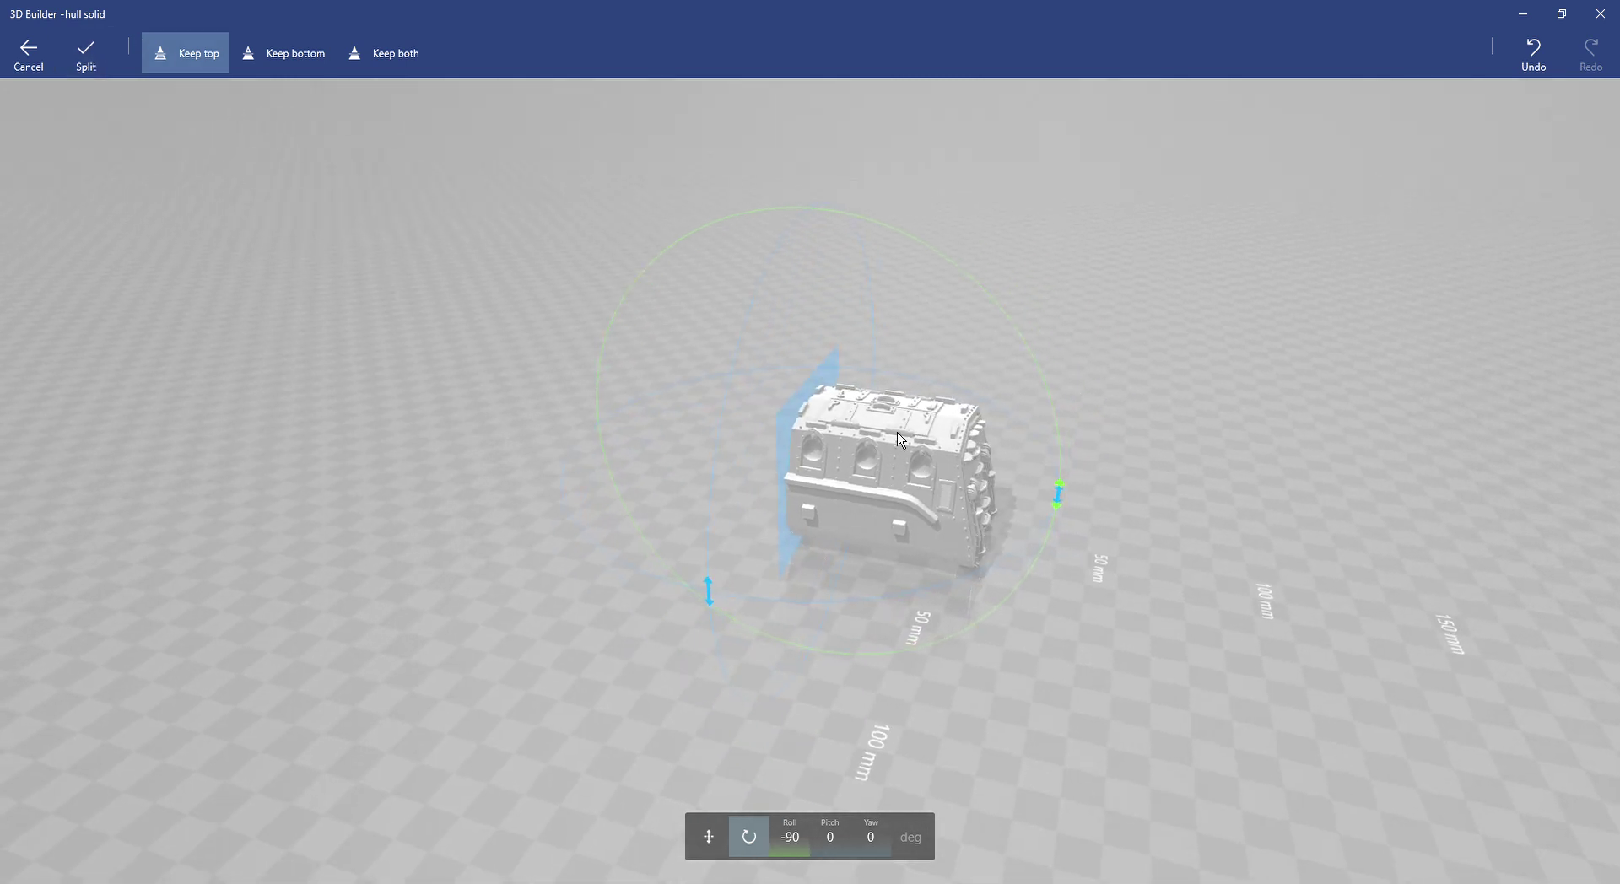
Preview the parts on each side of the plane and split the hull, keeping both halves.
right_click_drag(908, 542, 1277, 597)
left_click(281, 59)
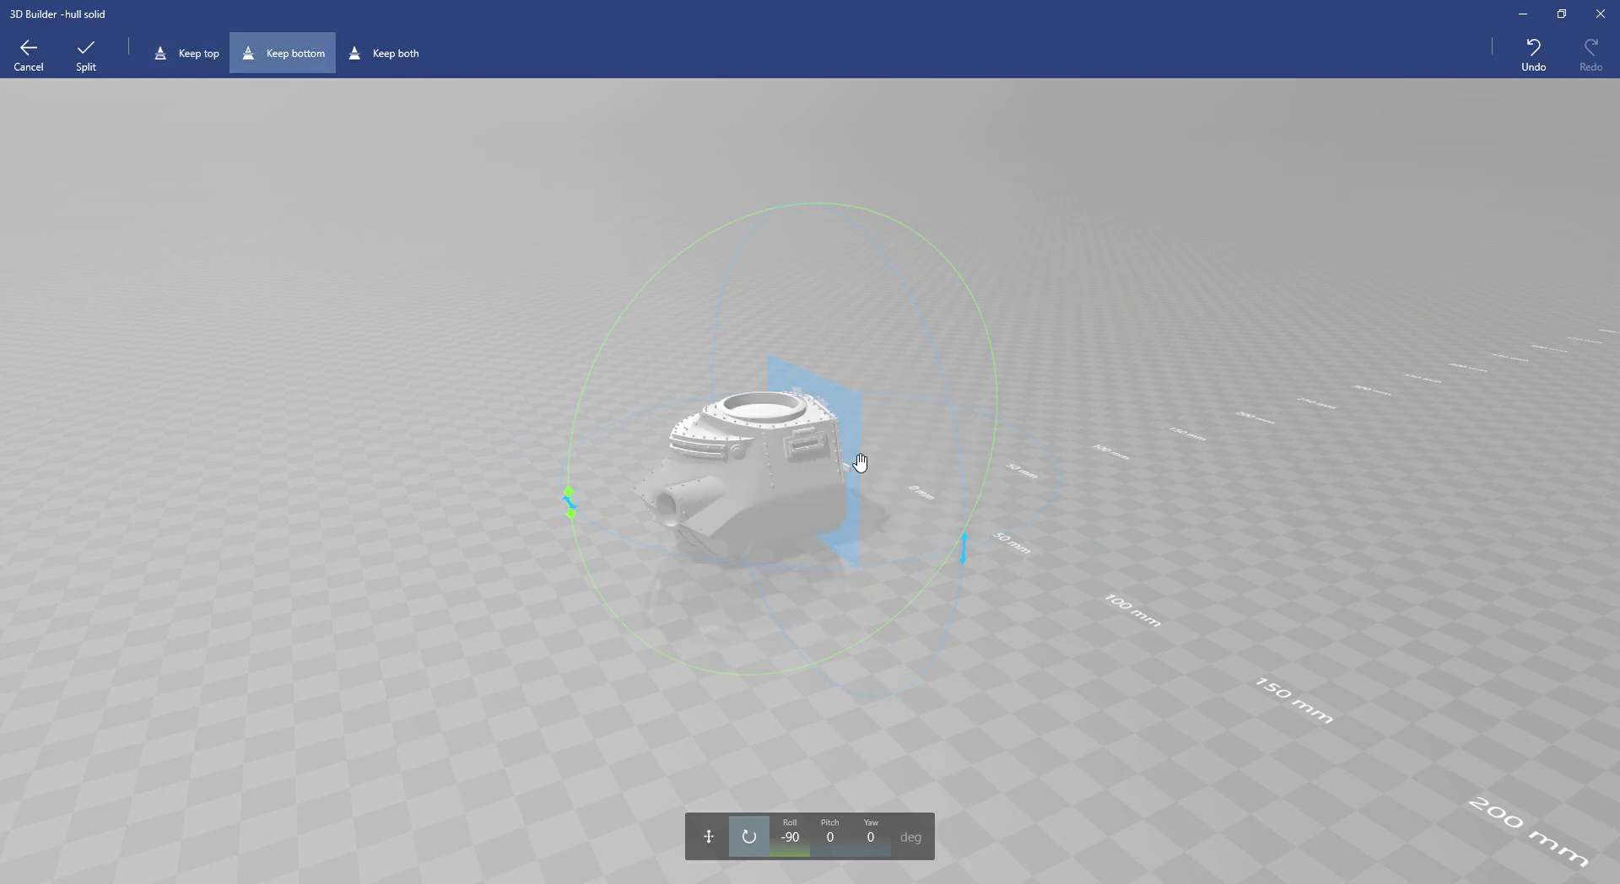
right_click_drag(1200, 337, 875, 271)
left_click(399, 64)
right_click_drag(1262, 405, 1097, 384)
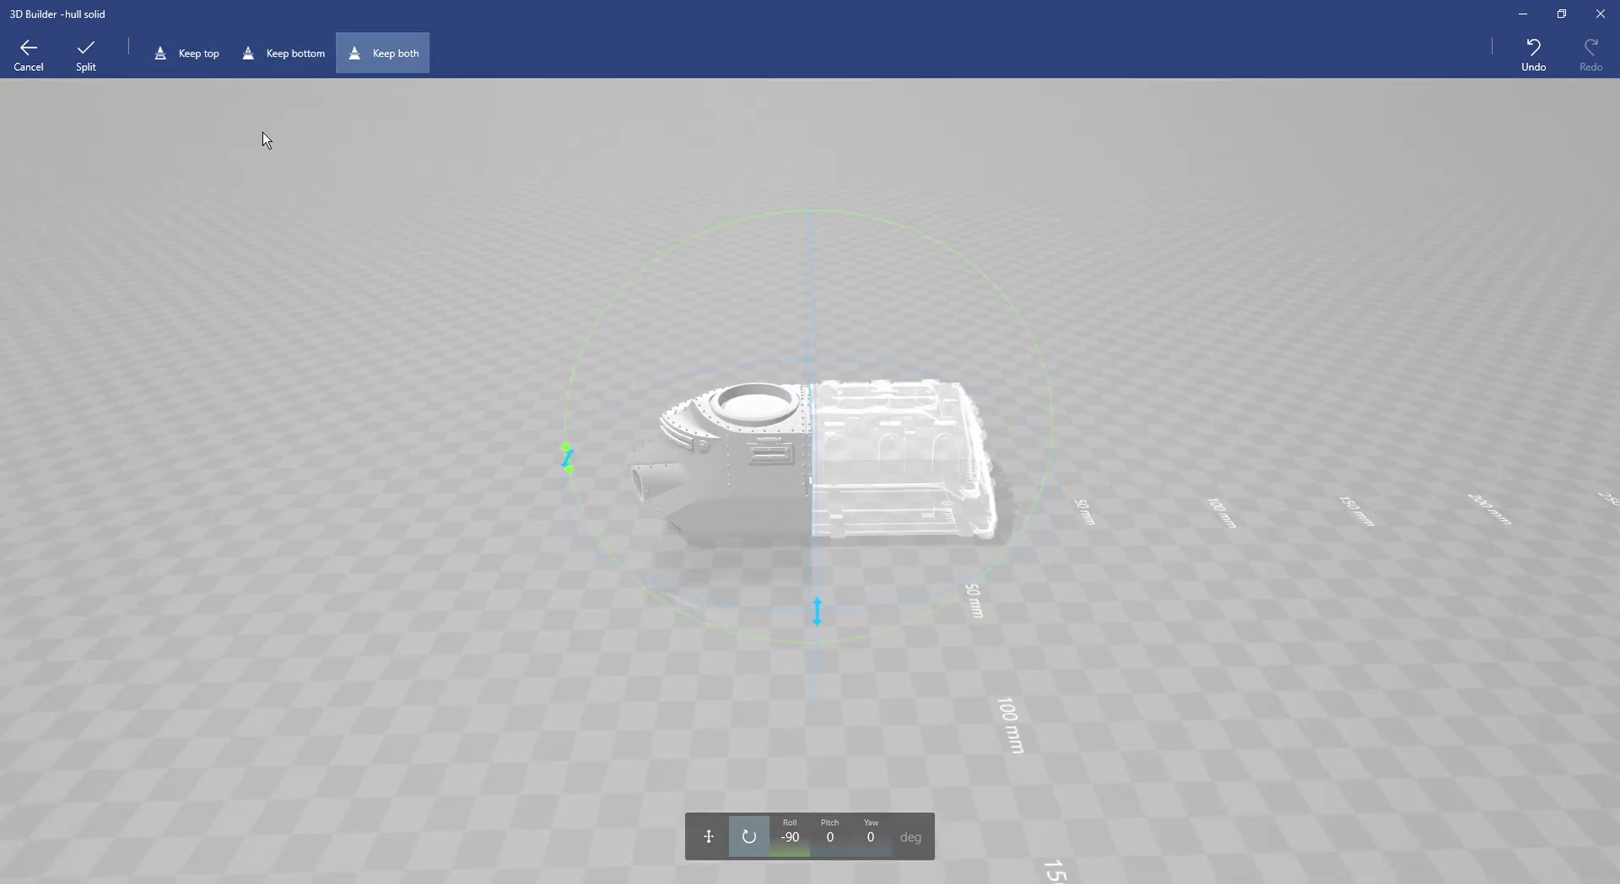
left_click(88, 59)
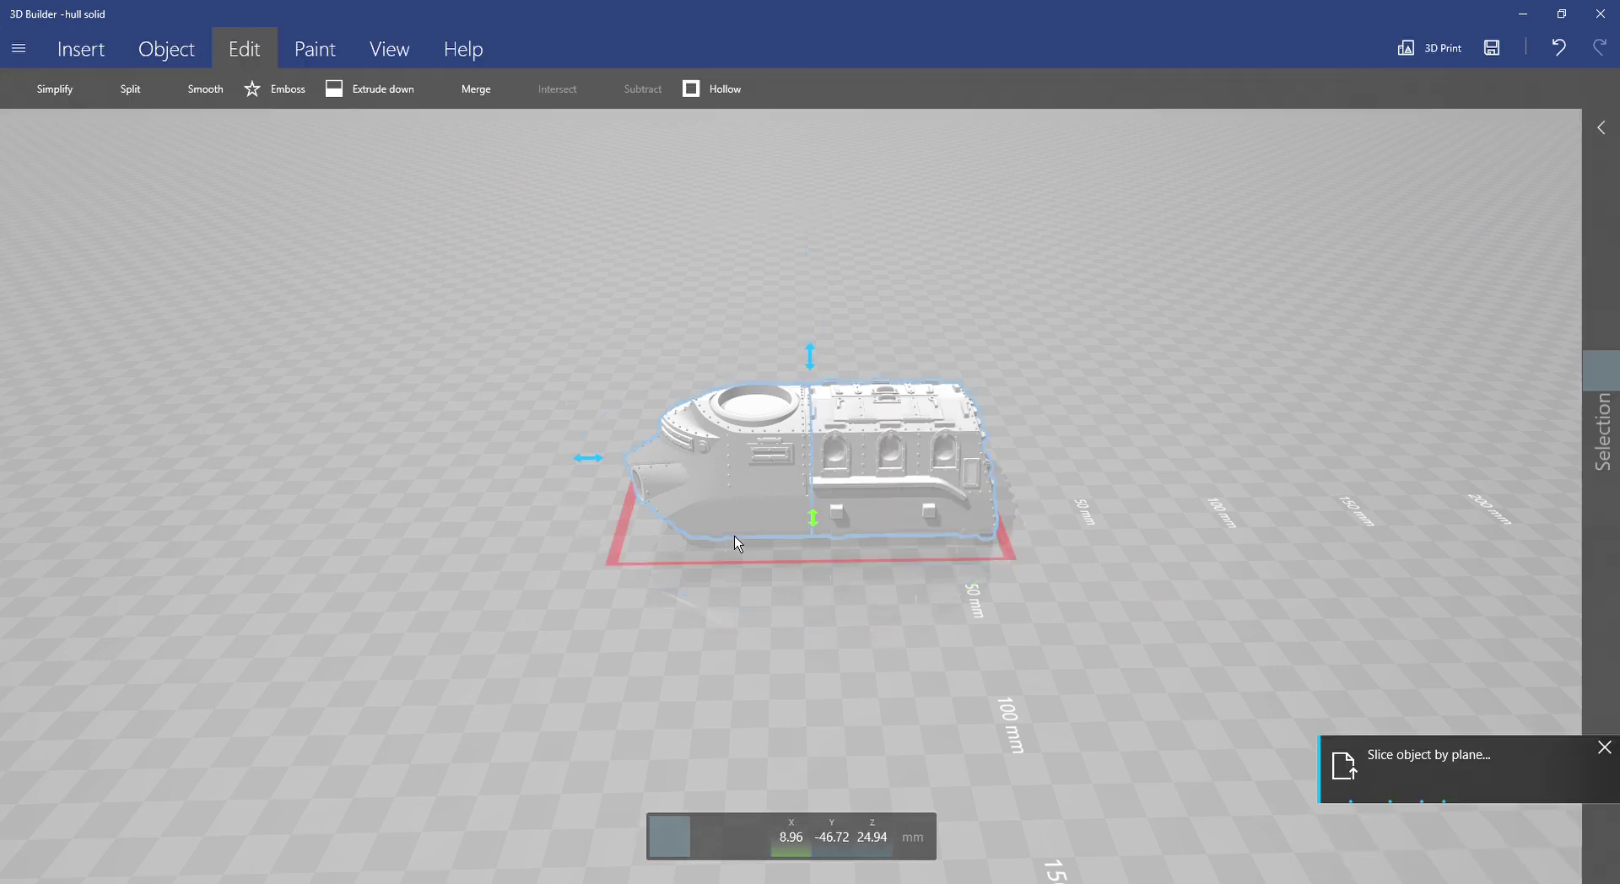
Select only the rear half and start splitting it with the cutting plane rolled to -90 degrees.
right_click_drag(637, 470, 629, 518)
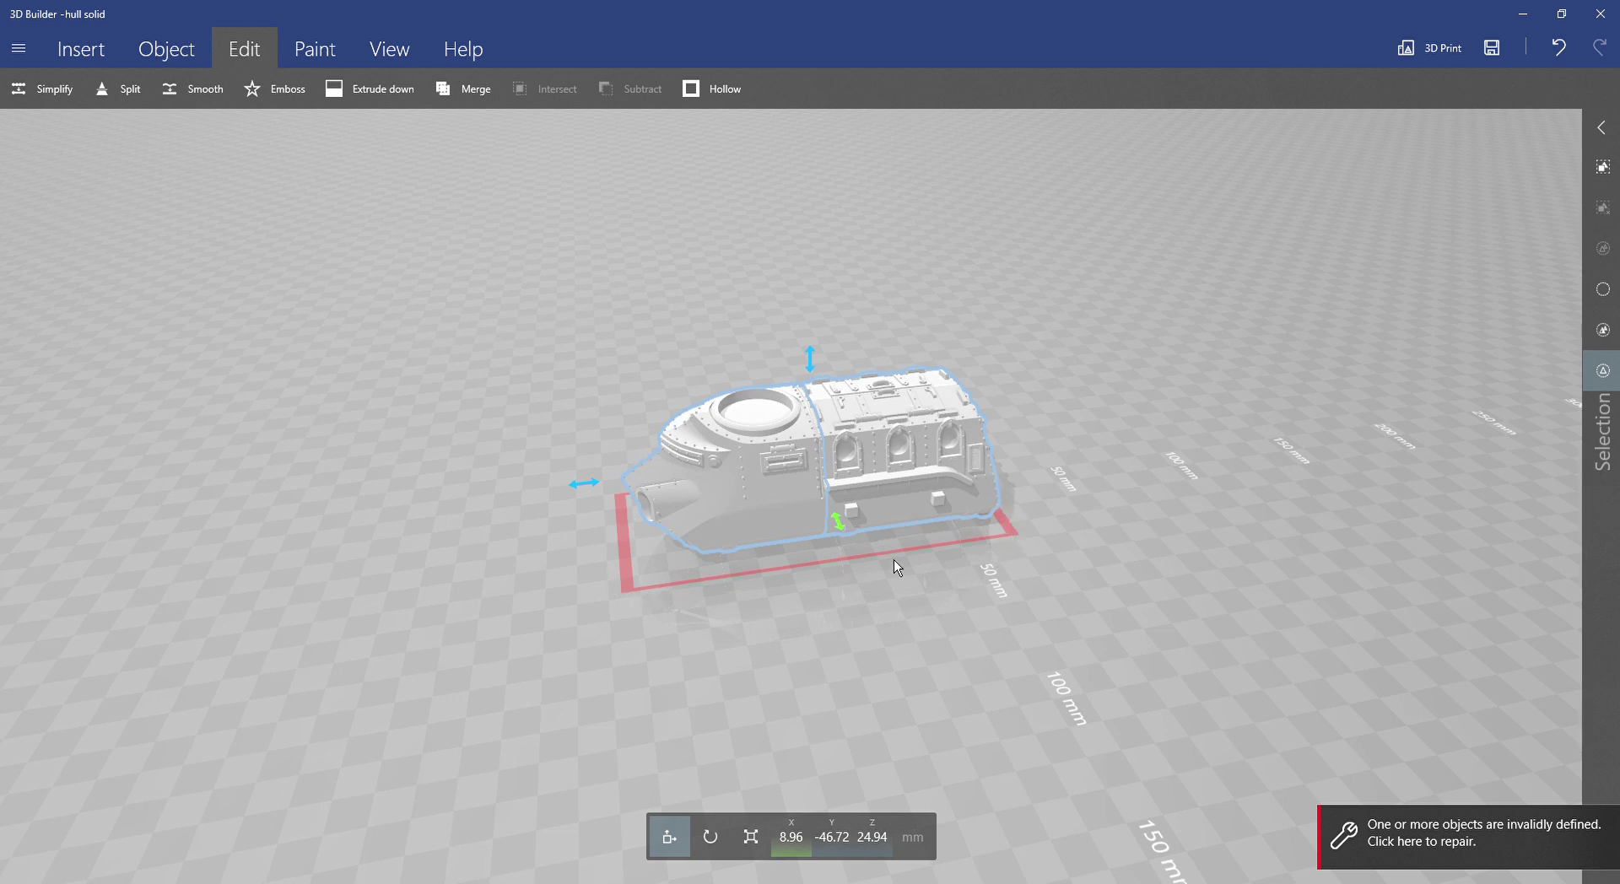
right_click_drag(1024, 590, 836, 623)
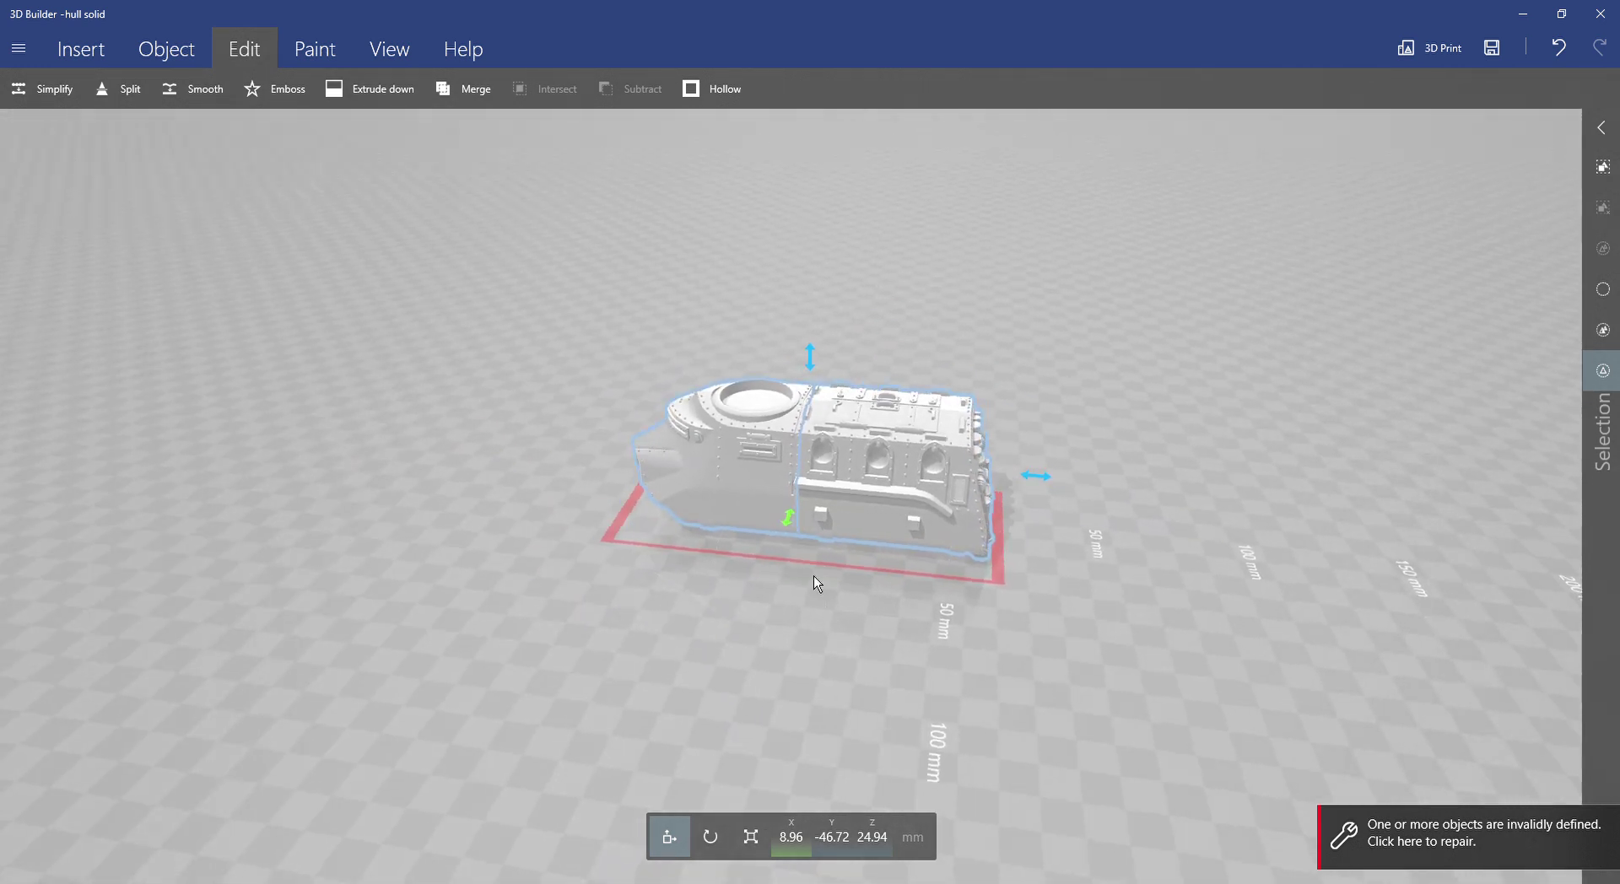
left_click(747, 475, "ctrl")
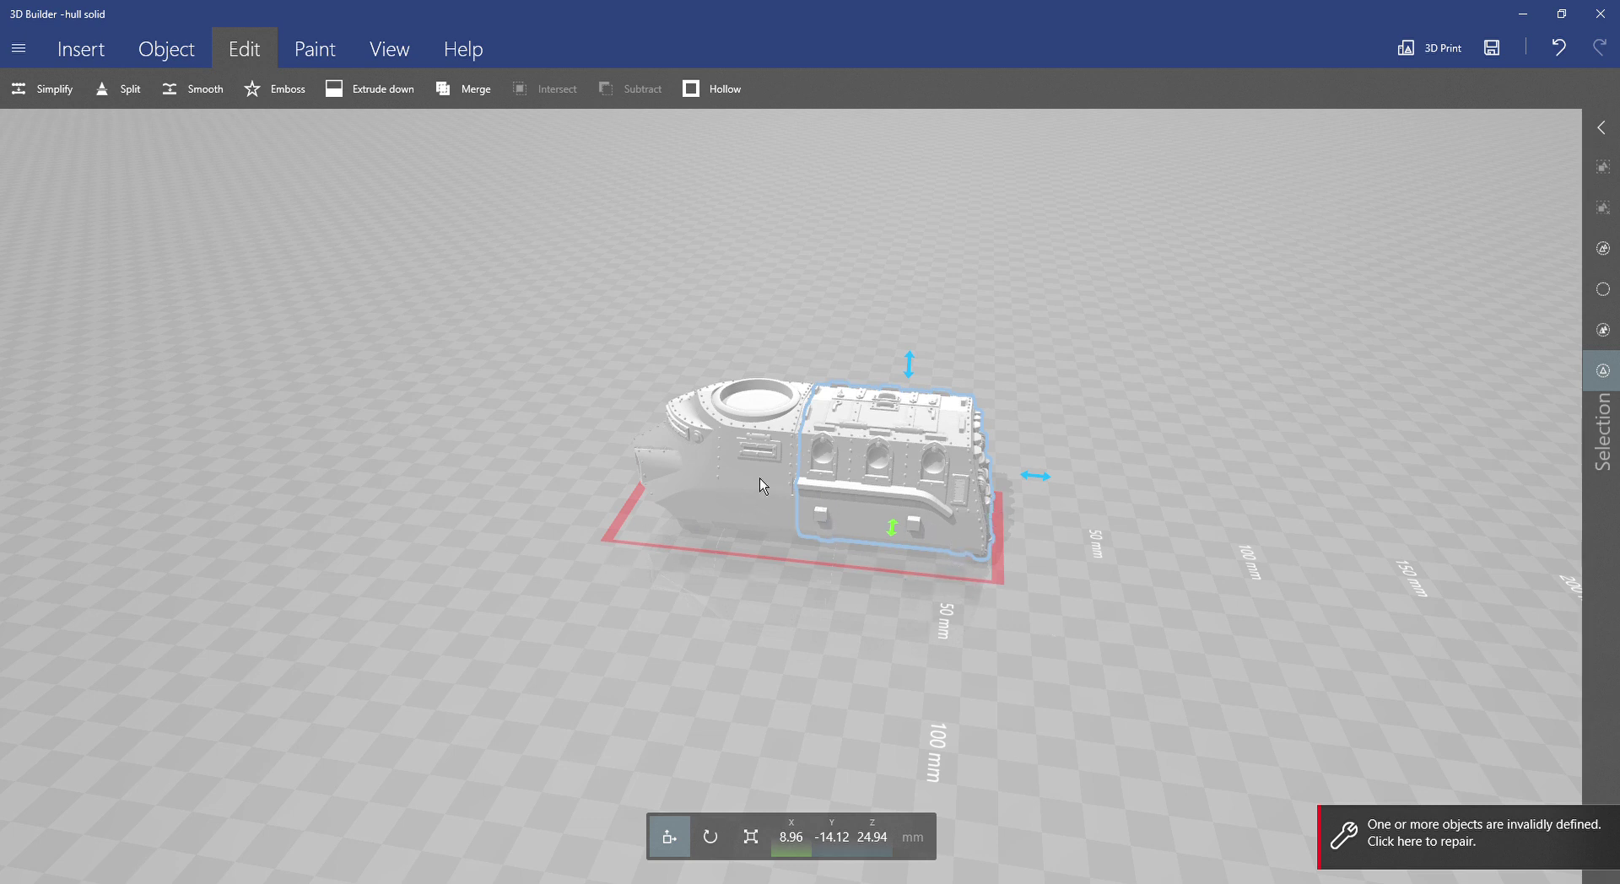
left_click(917, 518)
left_click(918, 488)
left_click(148, 92)
mouse_move(915, 325)
left_mouse_down()
mouse_move(995, 379)
mouse_move(1034, 469)
mouse_move(1013, 460)
left_mouse_up()
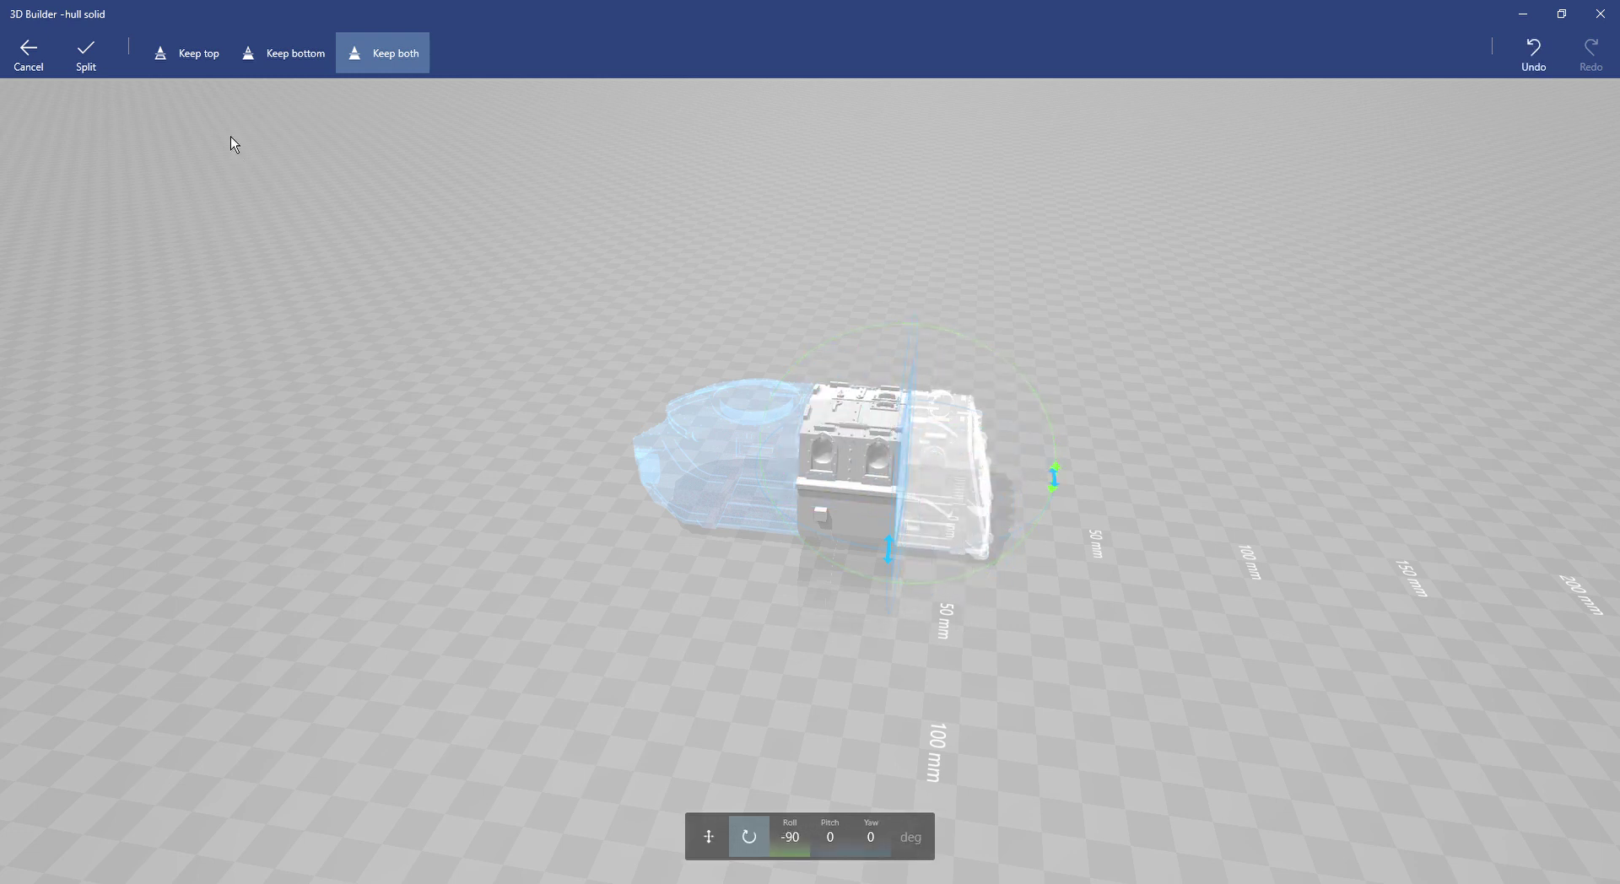
Keep only the top part, shift the cutting plane to -16.01 mm, and split off the hull's rear end.
left_click(295, 58)
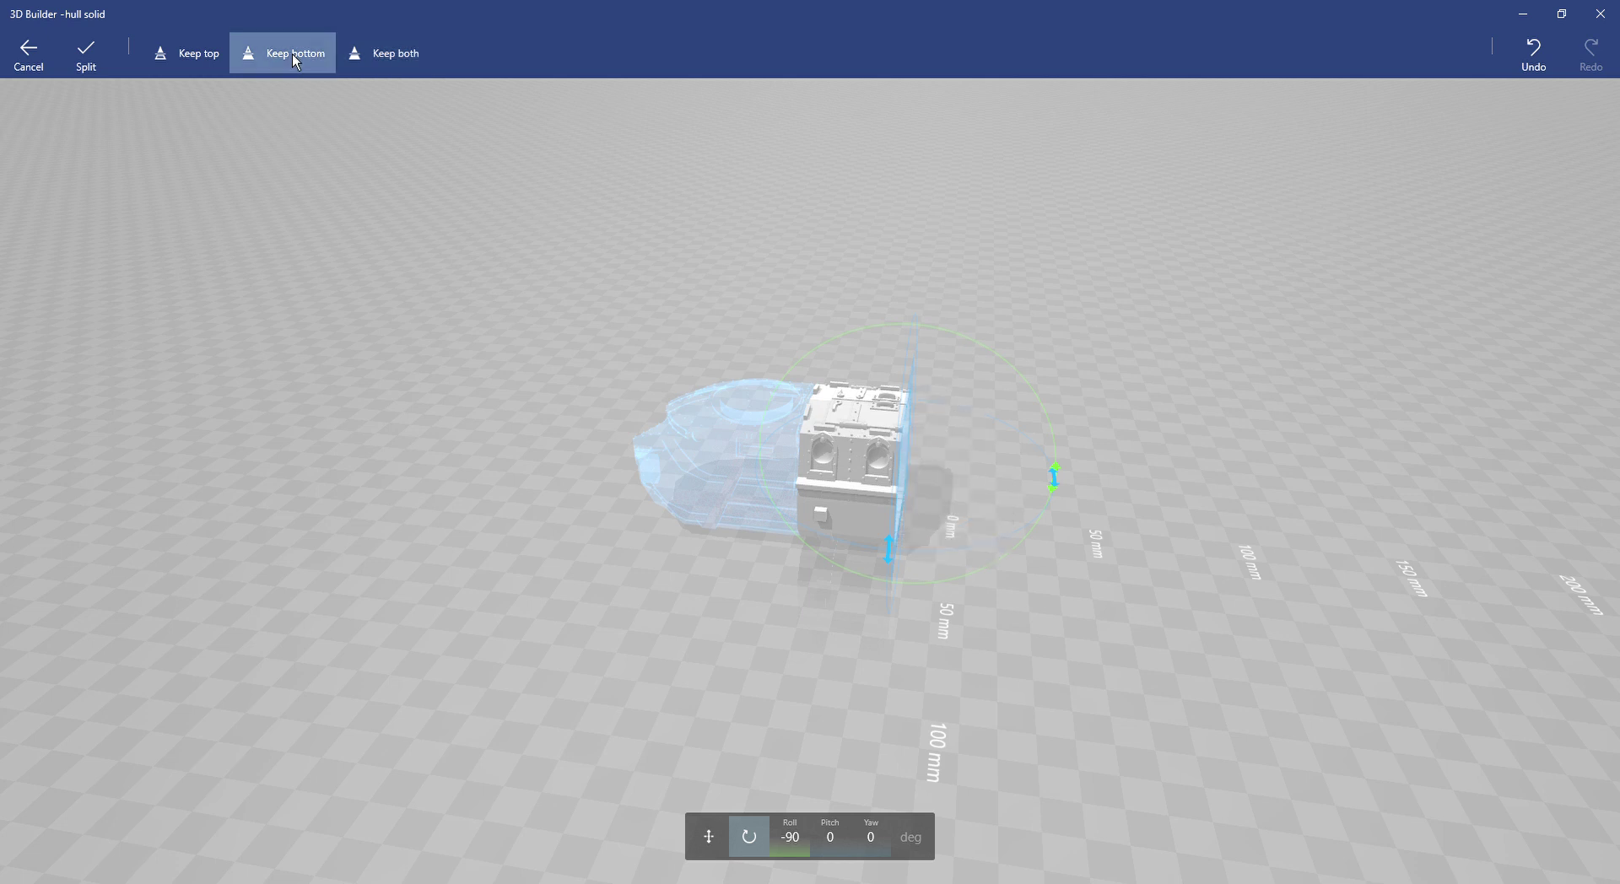
left_click(208, 71)
scroll(882, 543, "up", 3)
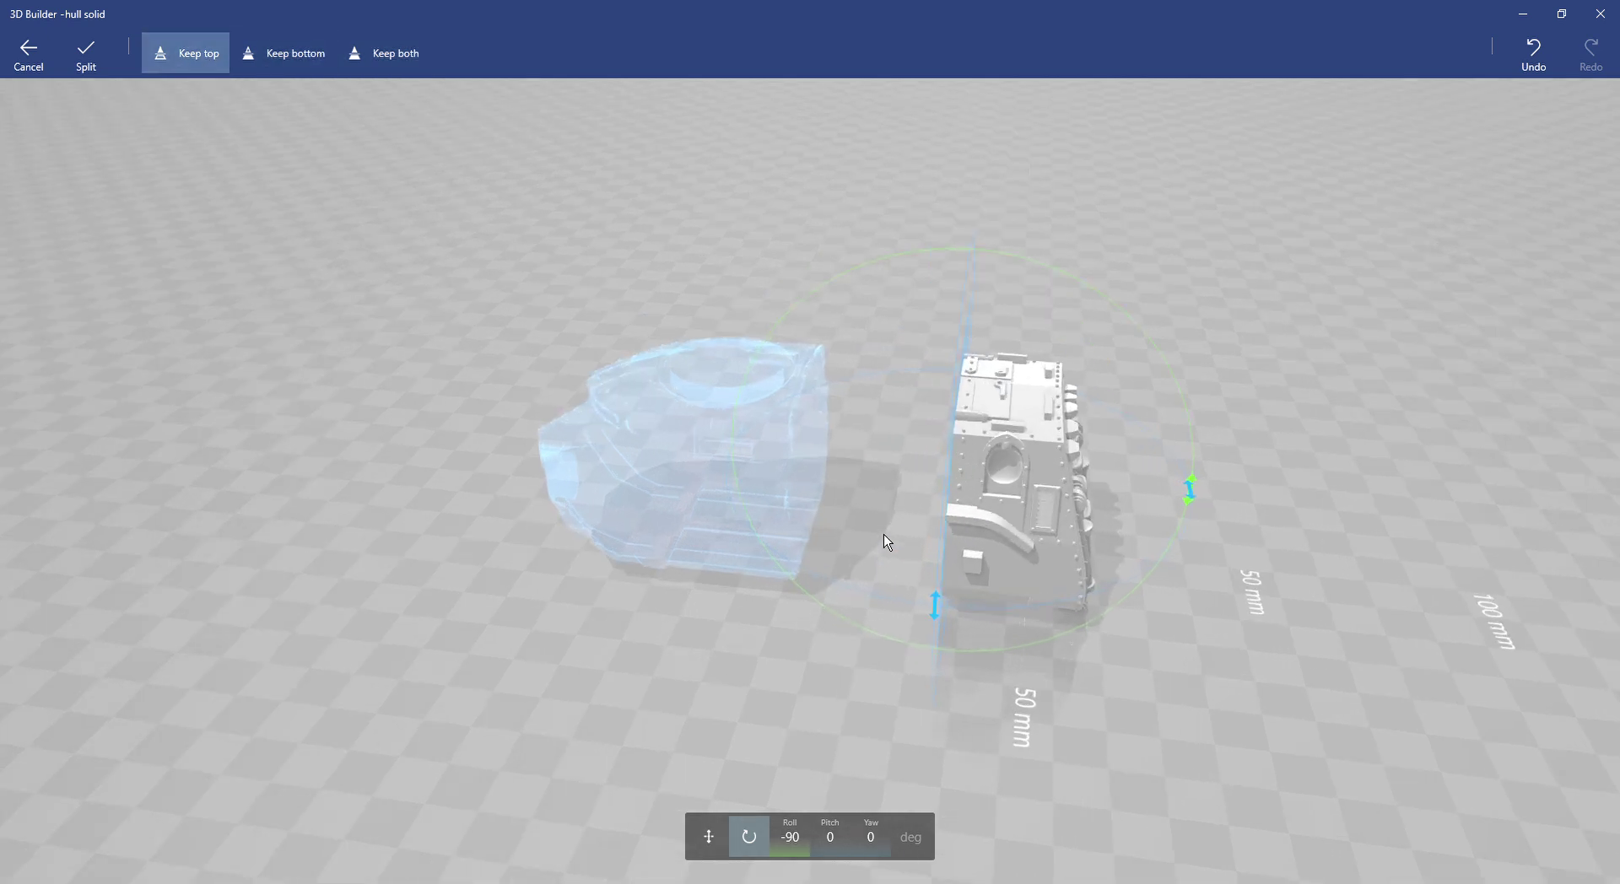
right_click_drag(1033, 651, 937, 460)
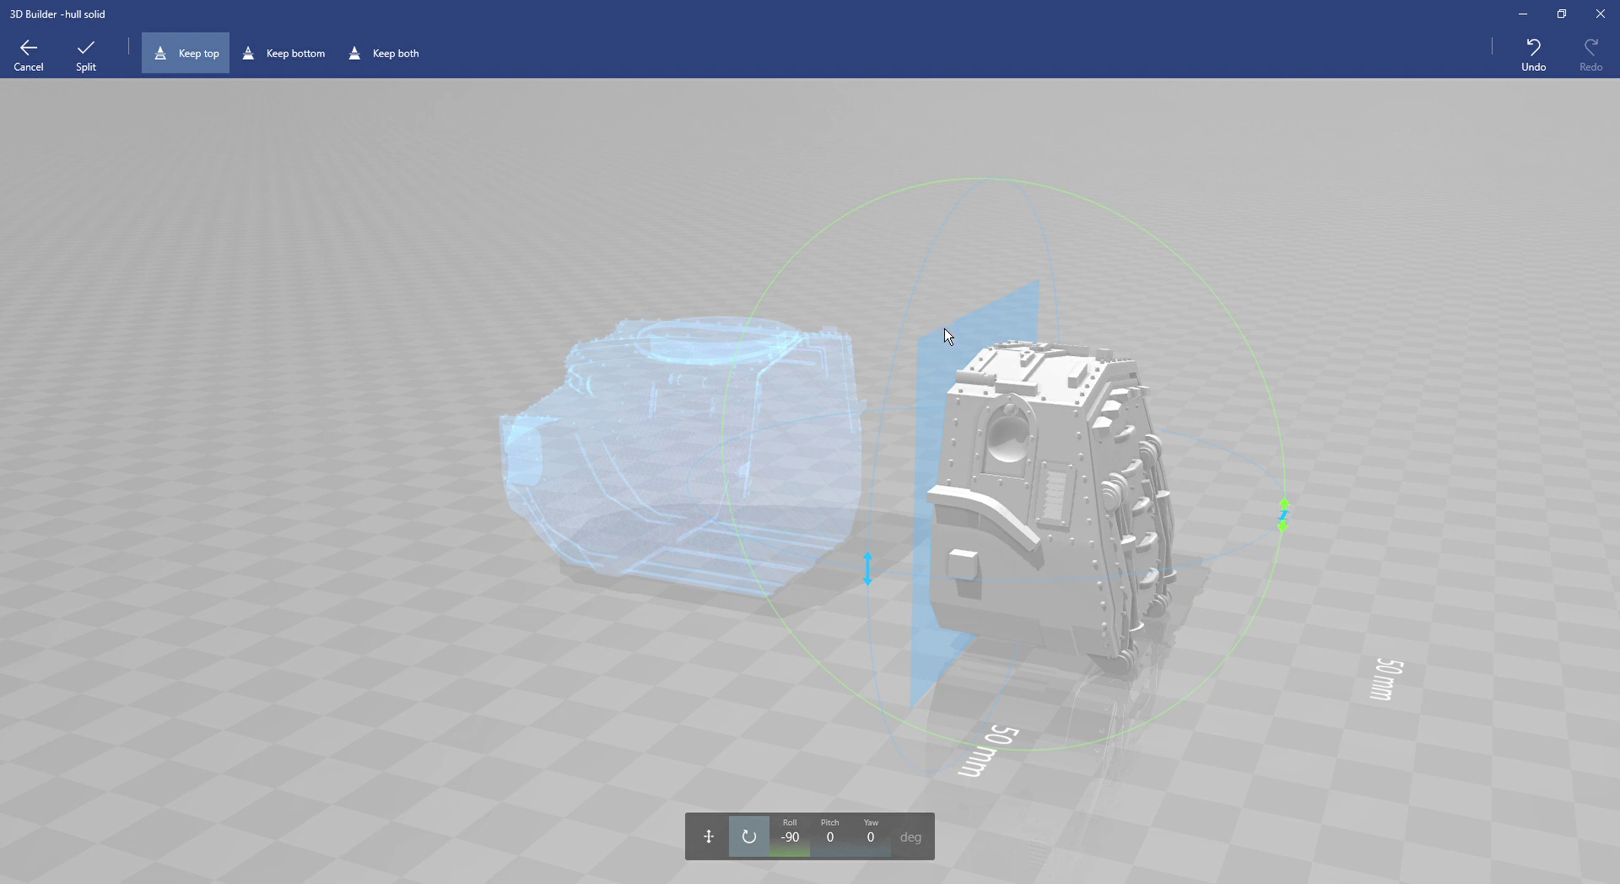
left_click_drag(938, 343, 862, 388)
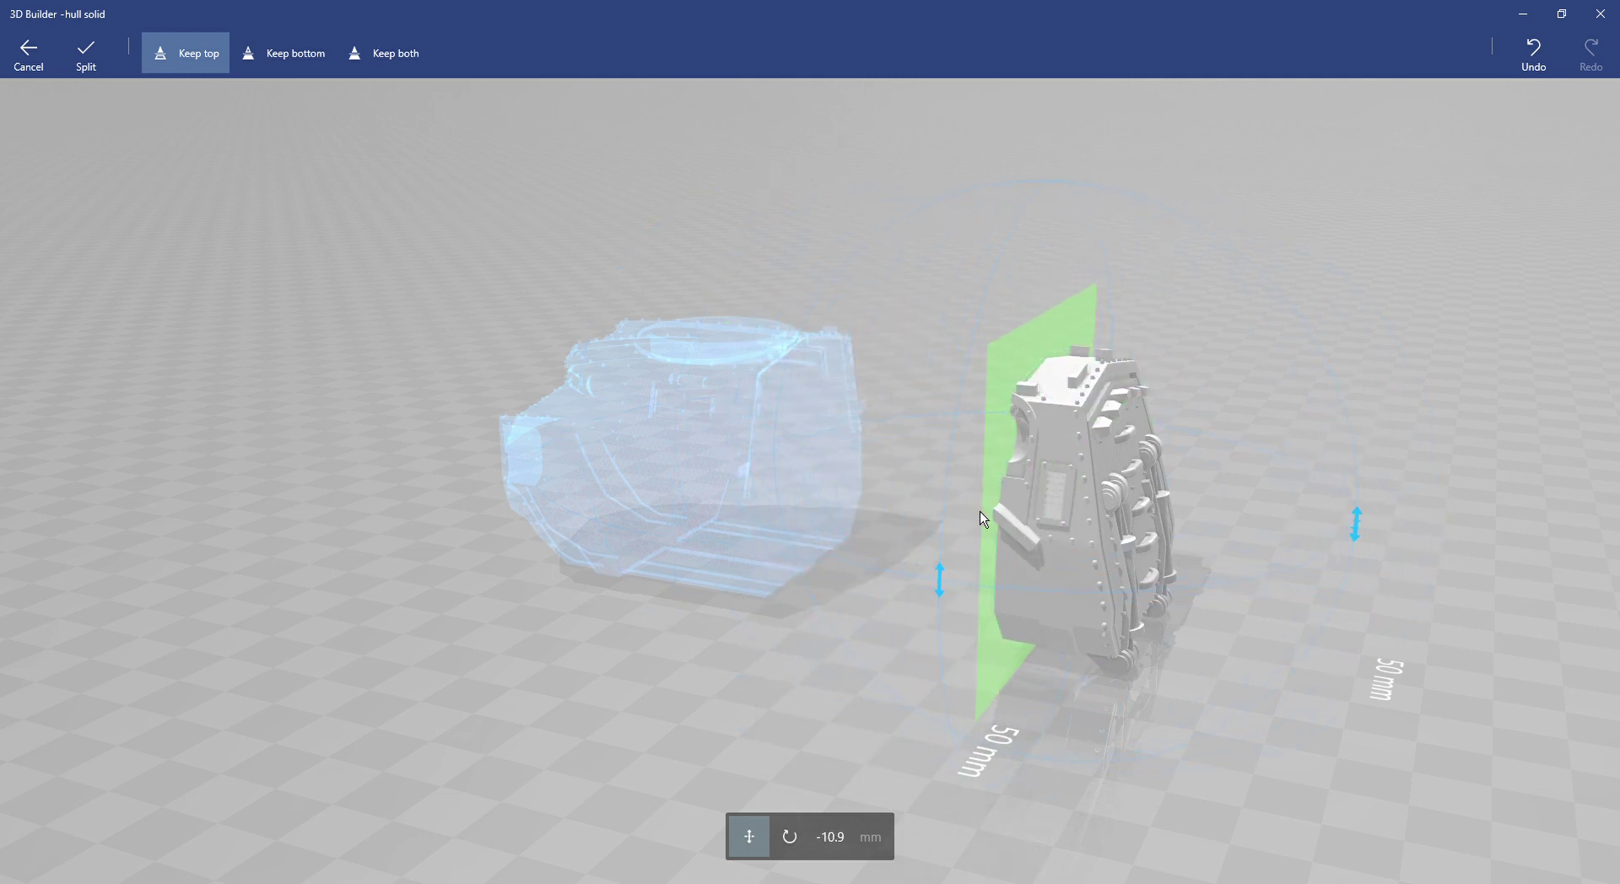
scroll(1182, 540, "up", 5)
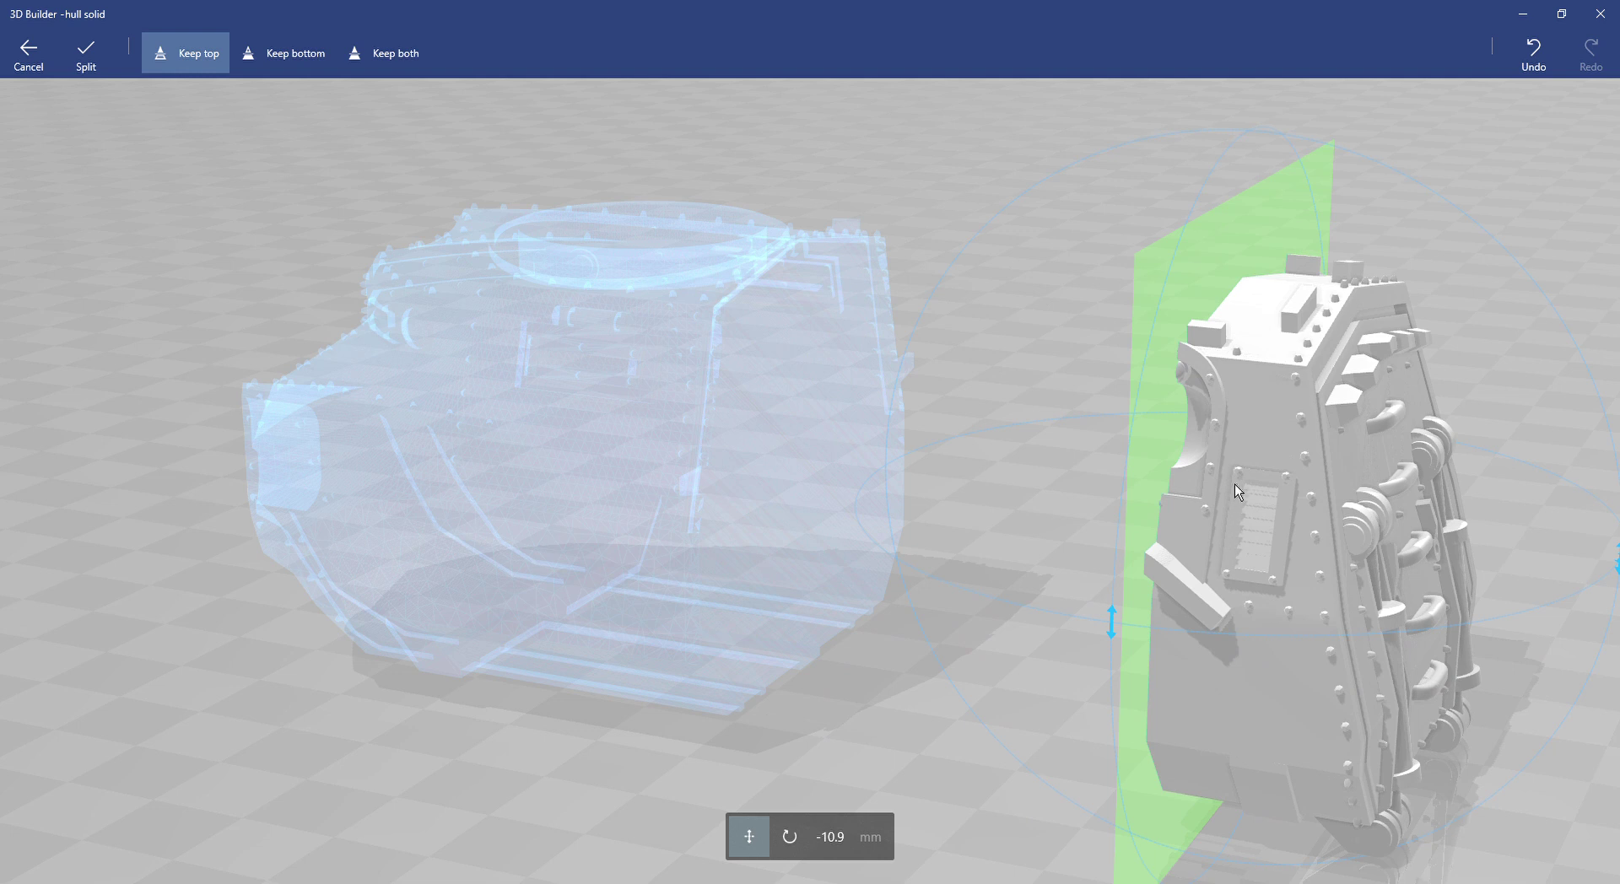
left_click_drag(1150, 378, 1228, 379)
scroll(1054, 460, "down", 3)
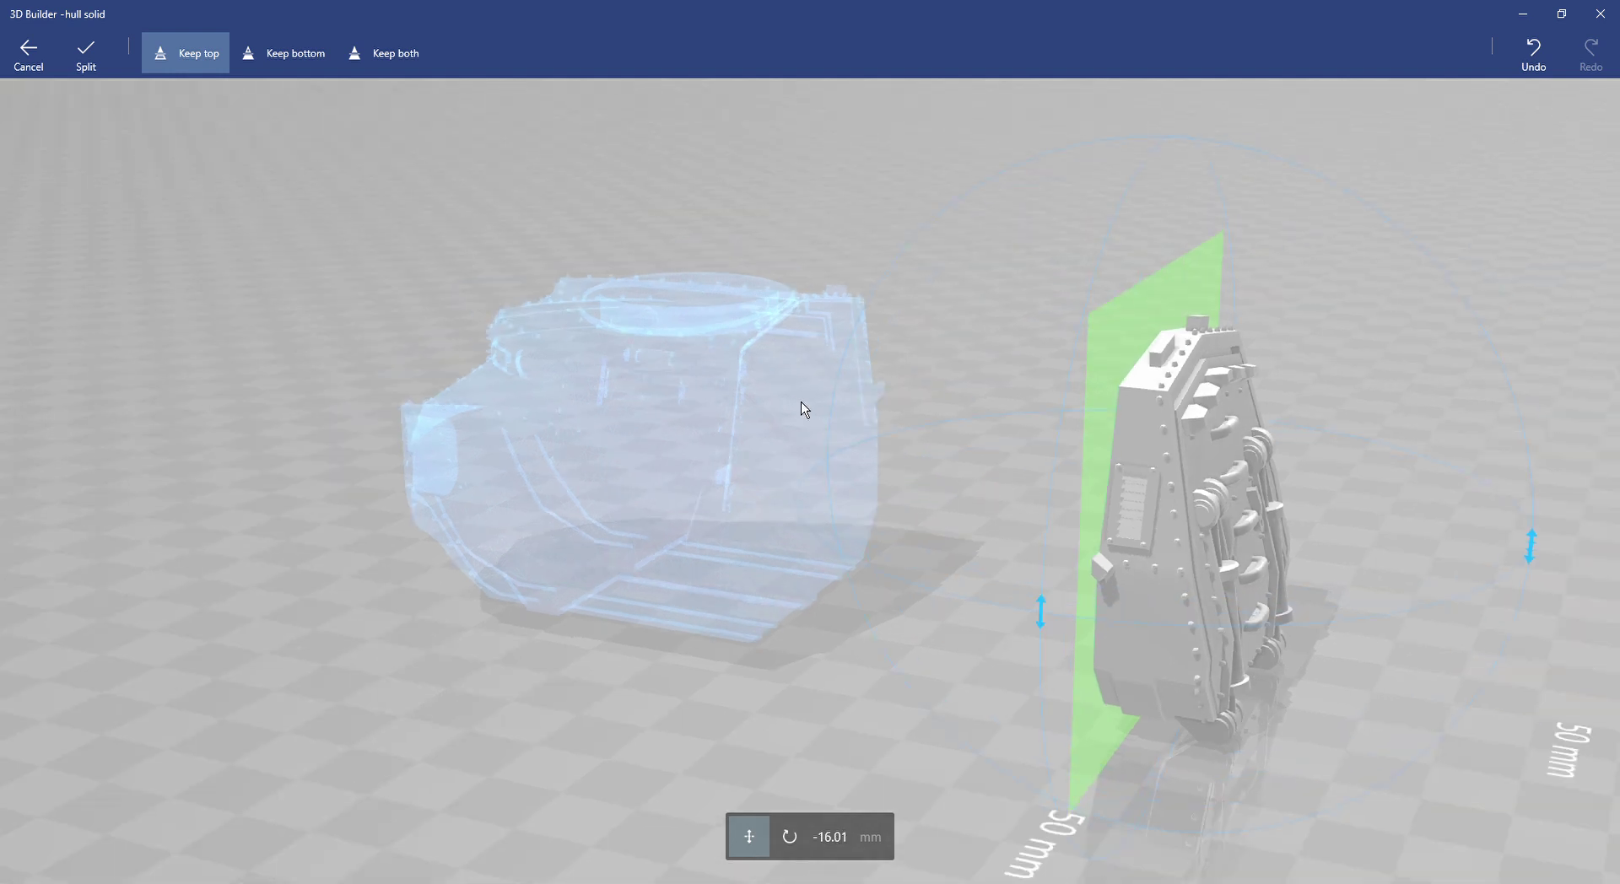
left_click(85, 60)
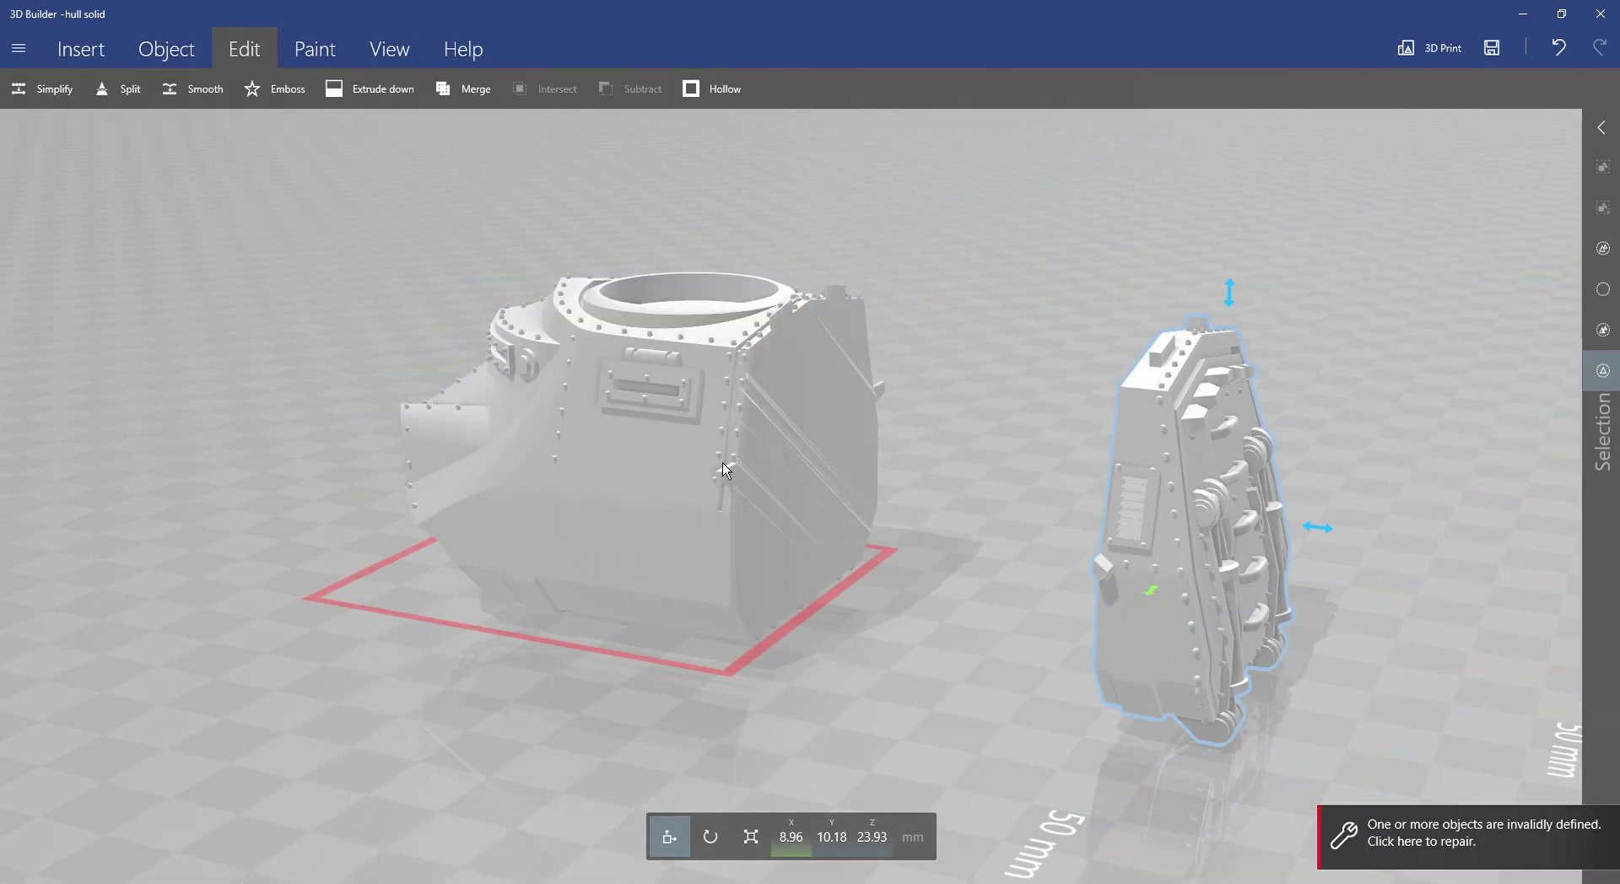
Repair the invalidly defined objects left by the splits.
left_click_drag(969, 650, 1173, 650)
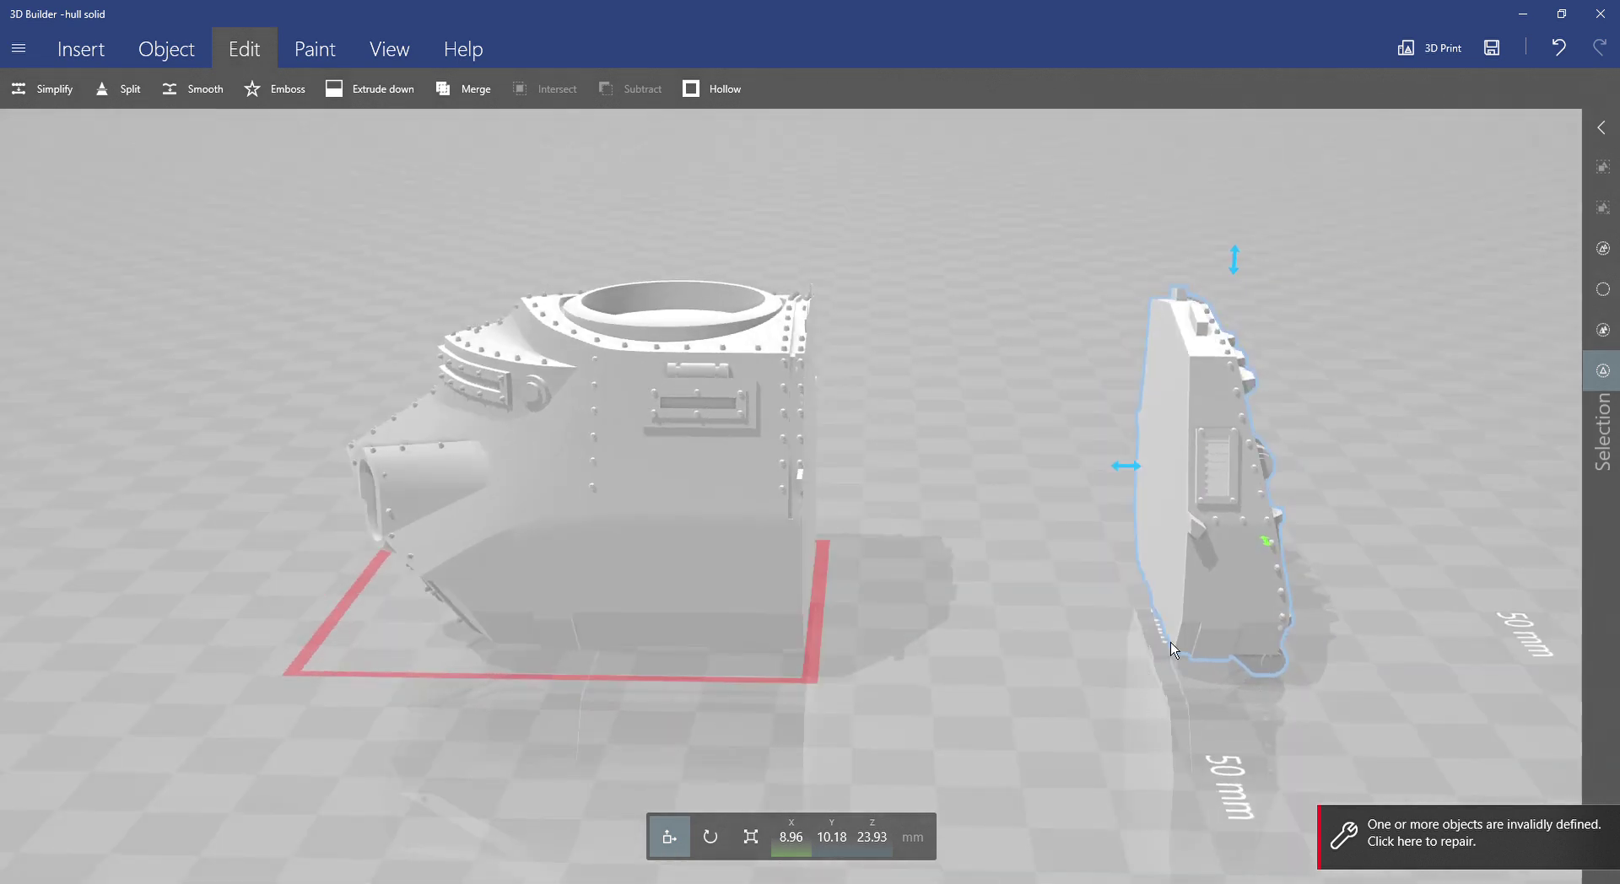
left_click_drag(1044, 617, 713, 410)
left_click_drag(825, 390, 803, 505)
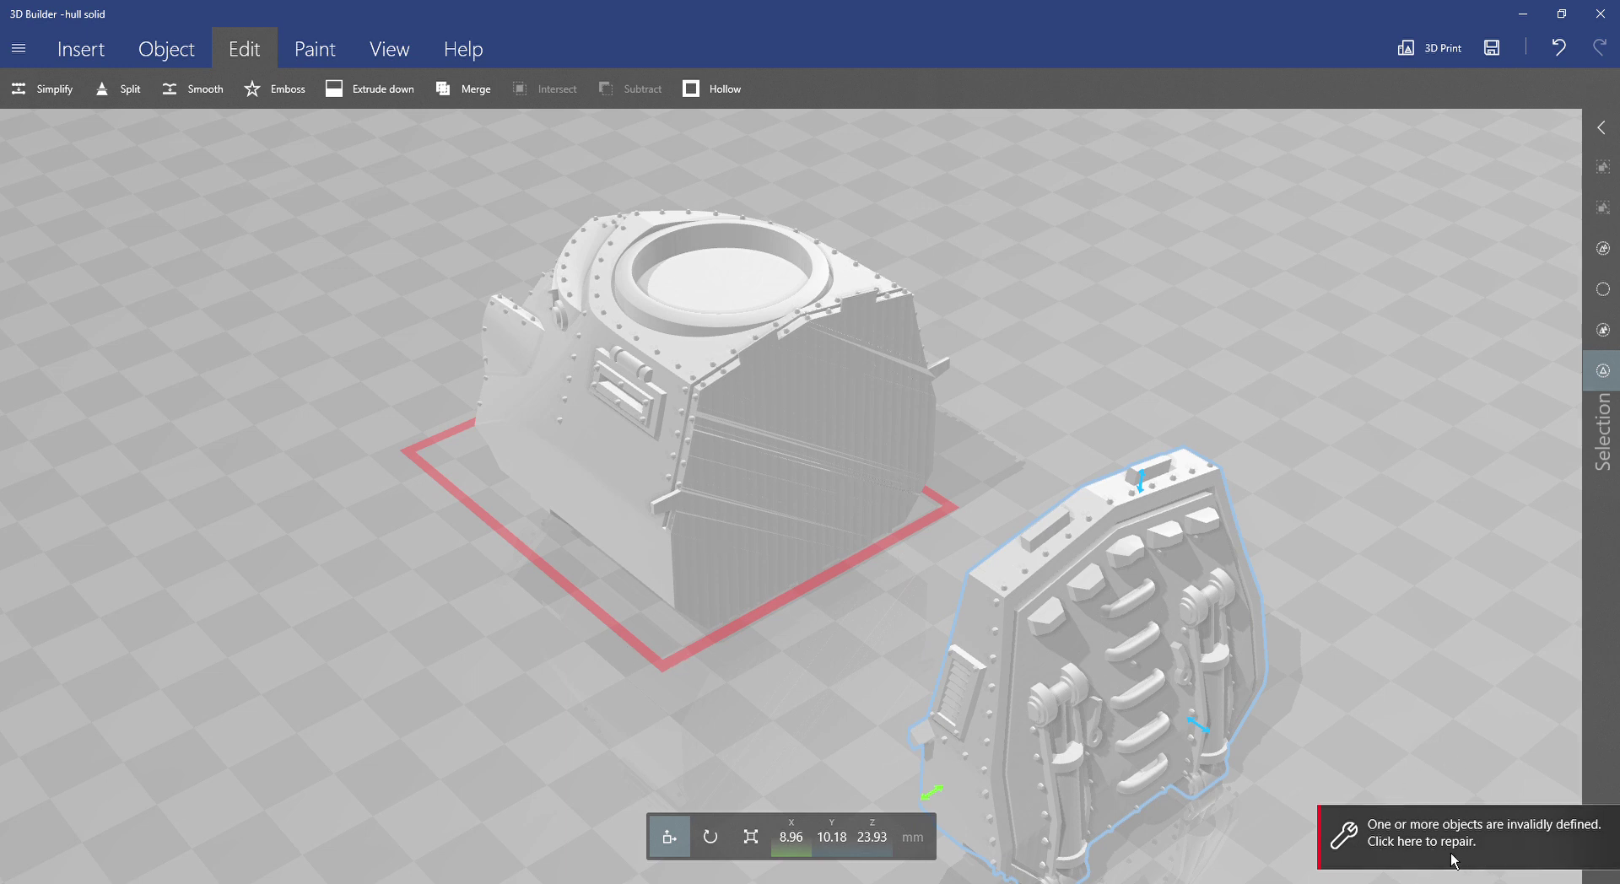
left_click(1423, 847)
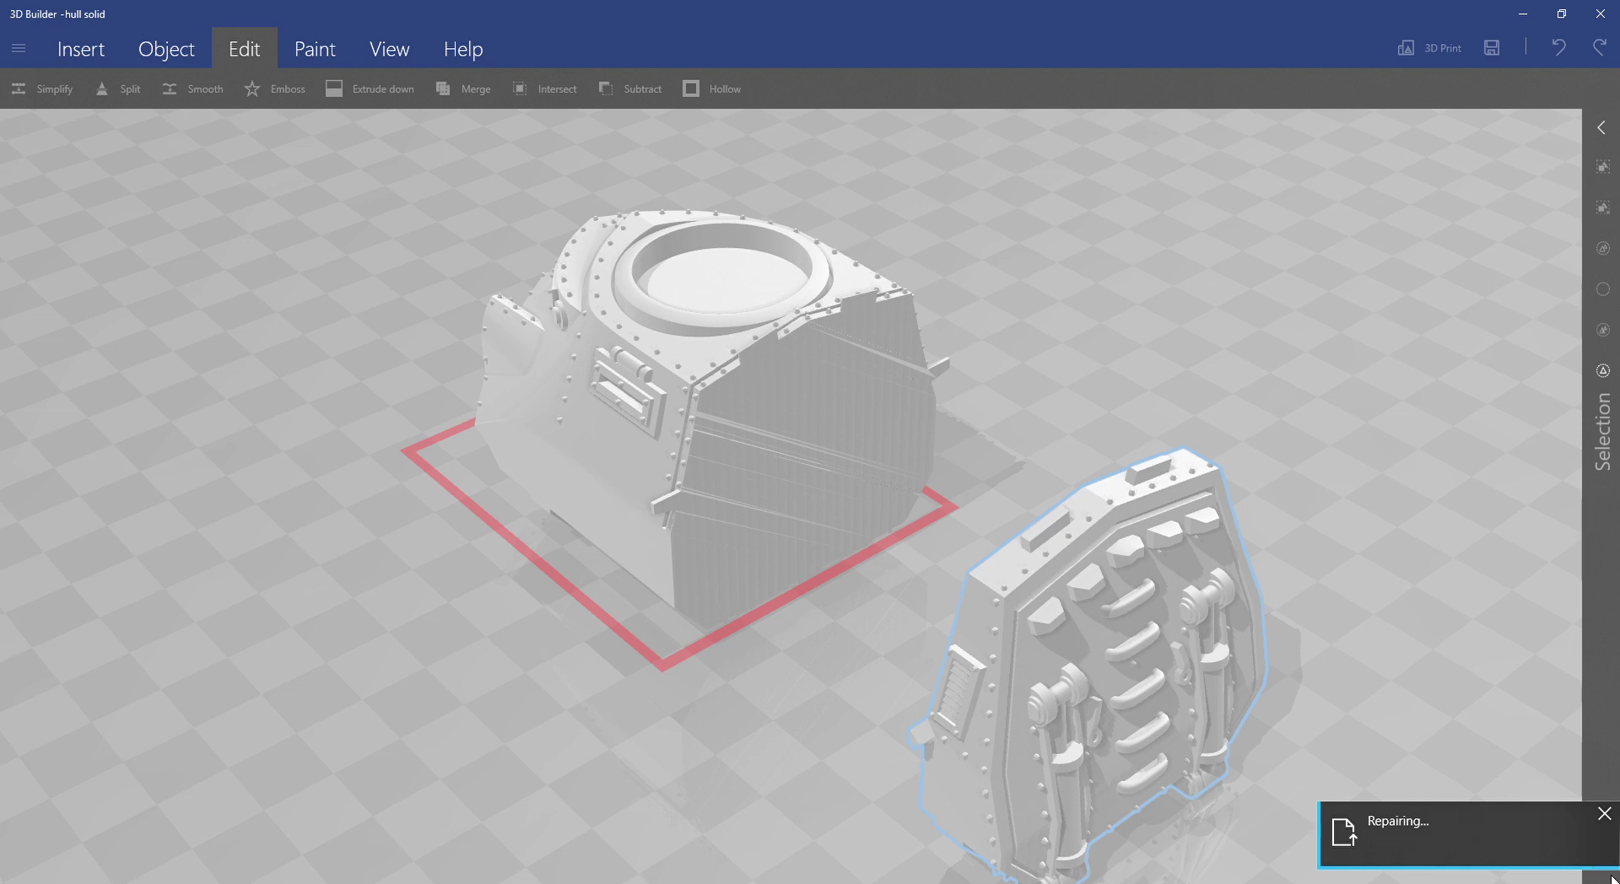
Examine the repaired front section's cut face and the rivet rows along its rear edge.
left_click(802, 451)
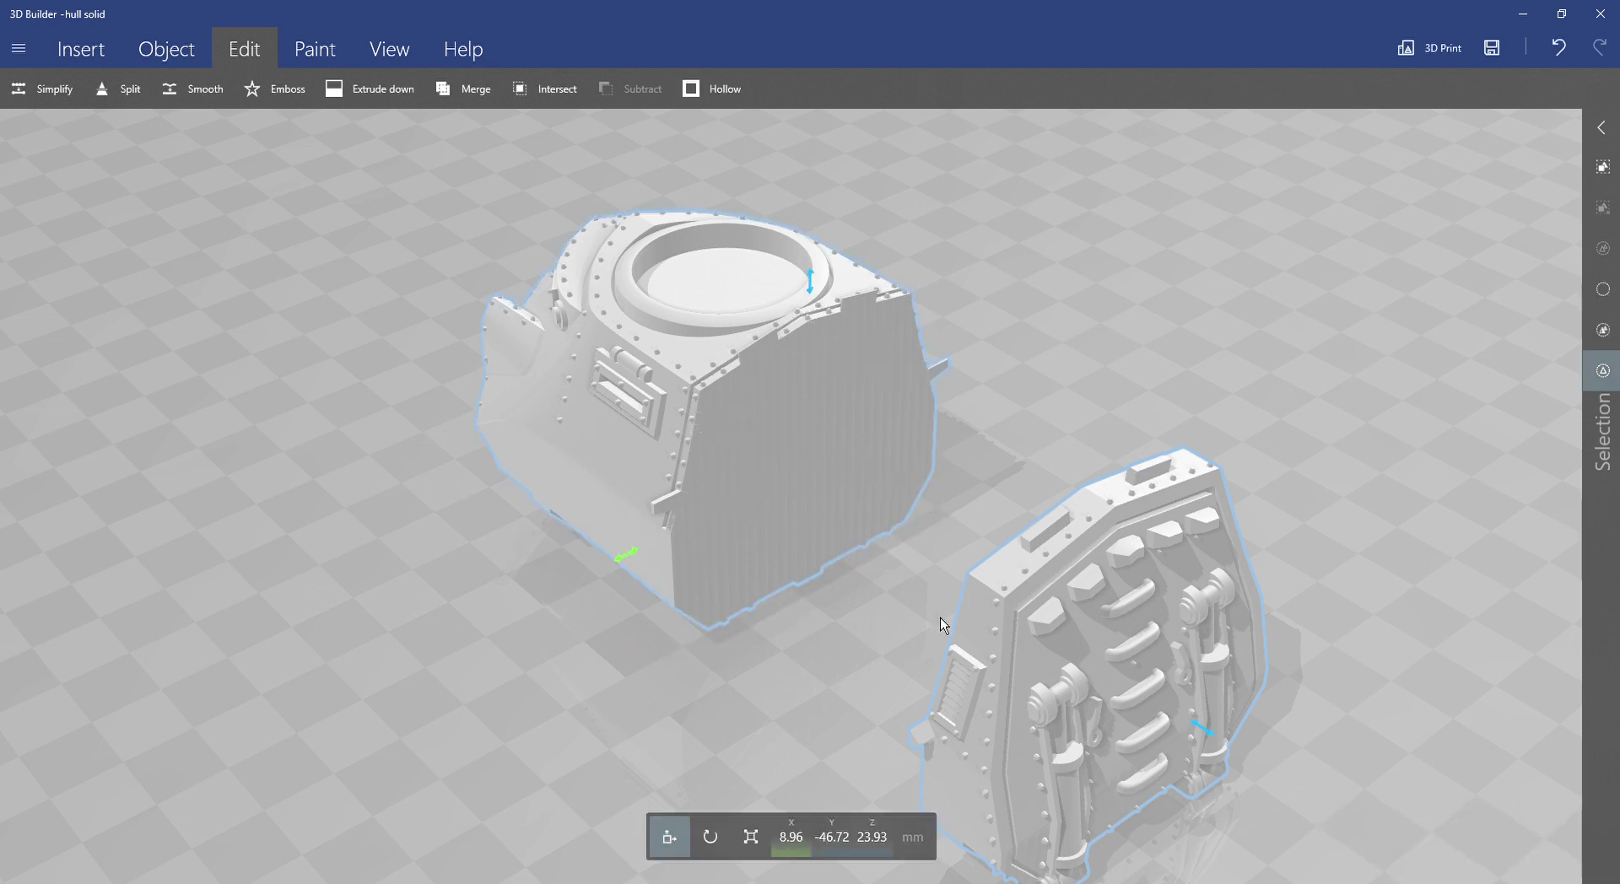
left_click(757, 574, "ctrl")
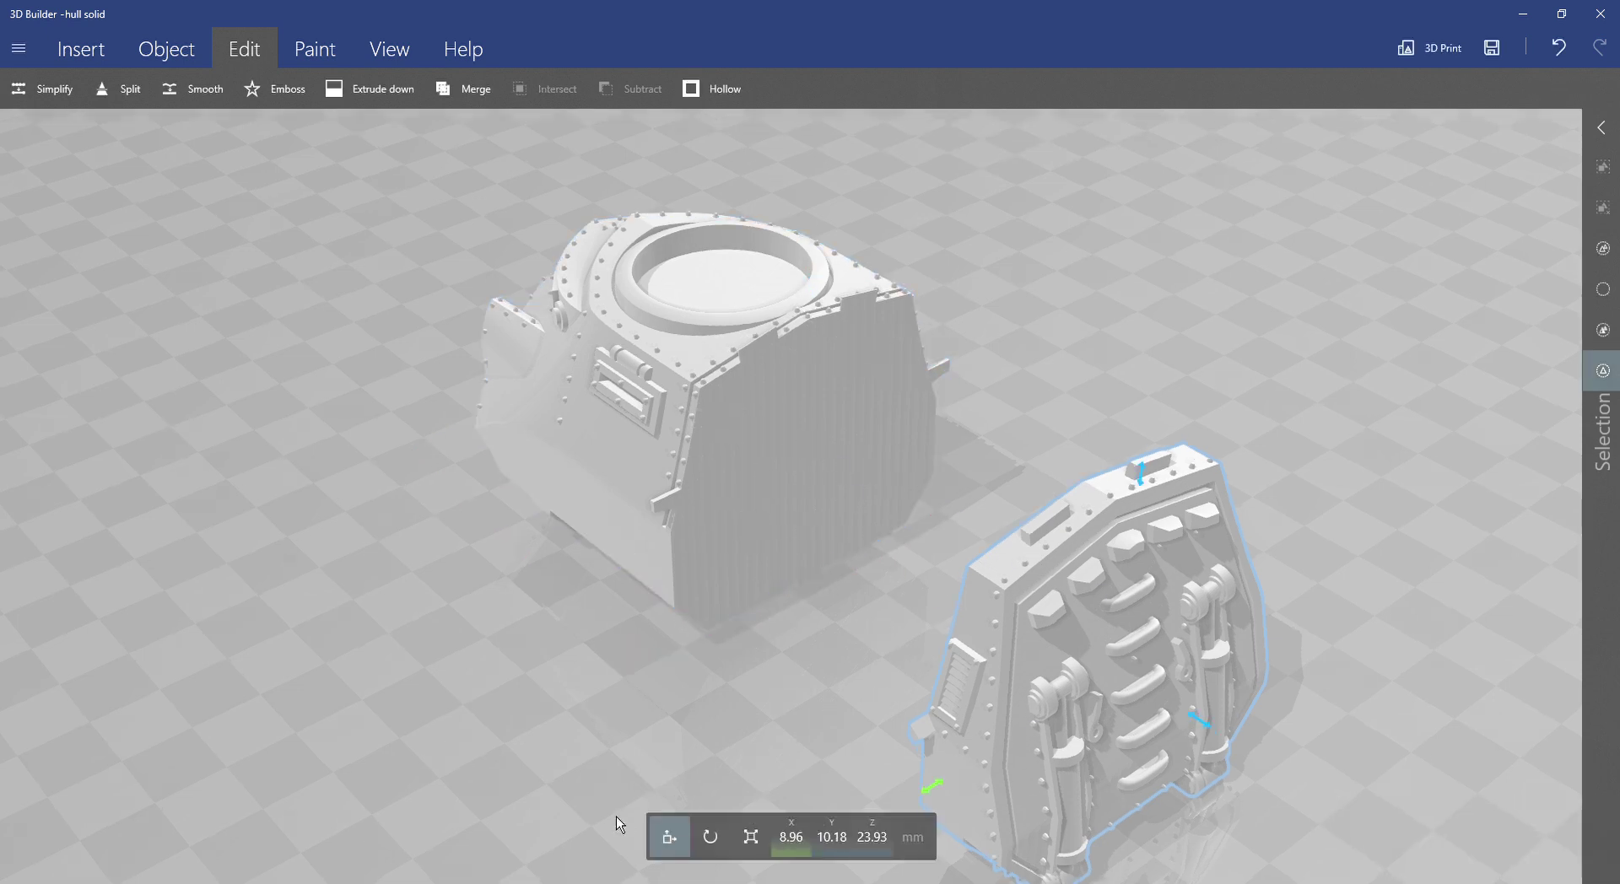
left_click_drag(620, 824, 883, 771)
left_click(1015, 533)
left_click_drag(1015, 534, 933, 441)
scroll(882, 327, "up", 5)
mouse_move(882, 329)
left_mouse_down()
mouse_move(965, 303)
mouse_move(1030, 328)
mouse_move(850, 274)
mouse_move(861, 245)
mouse_move(869, 333)
left_mouse_up()
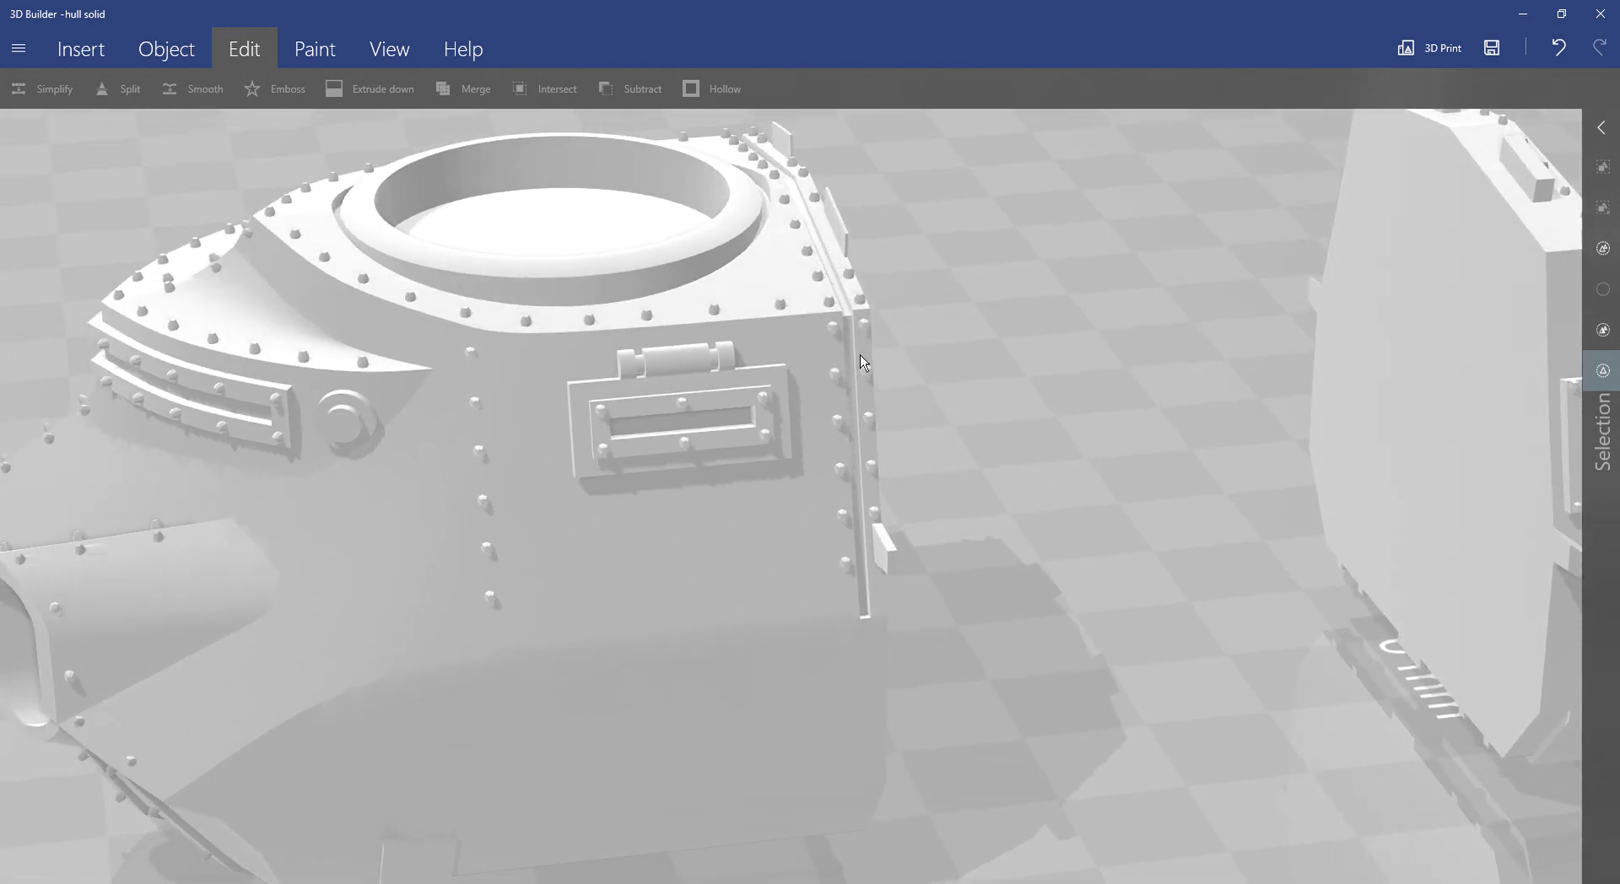
left_click_drag(850, 245, 1028, 335)
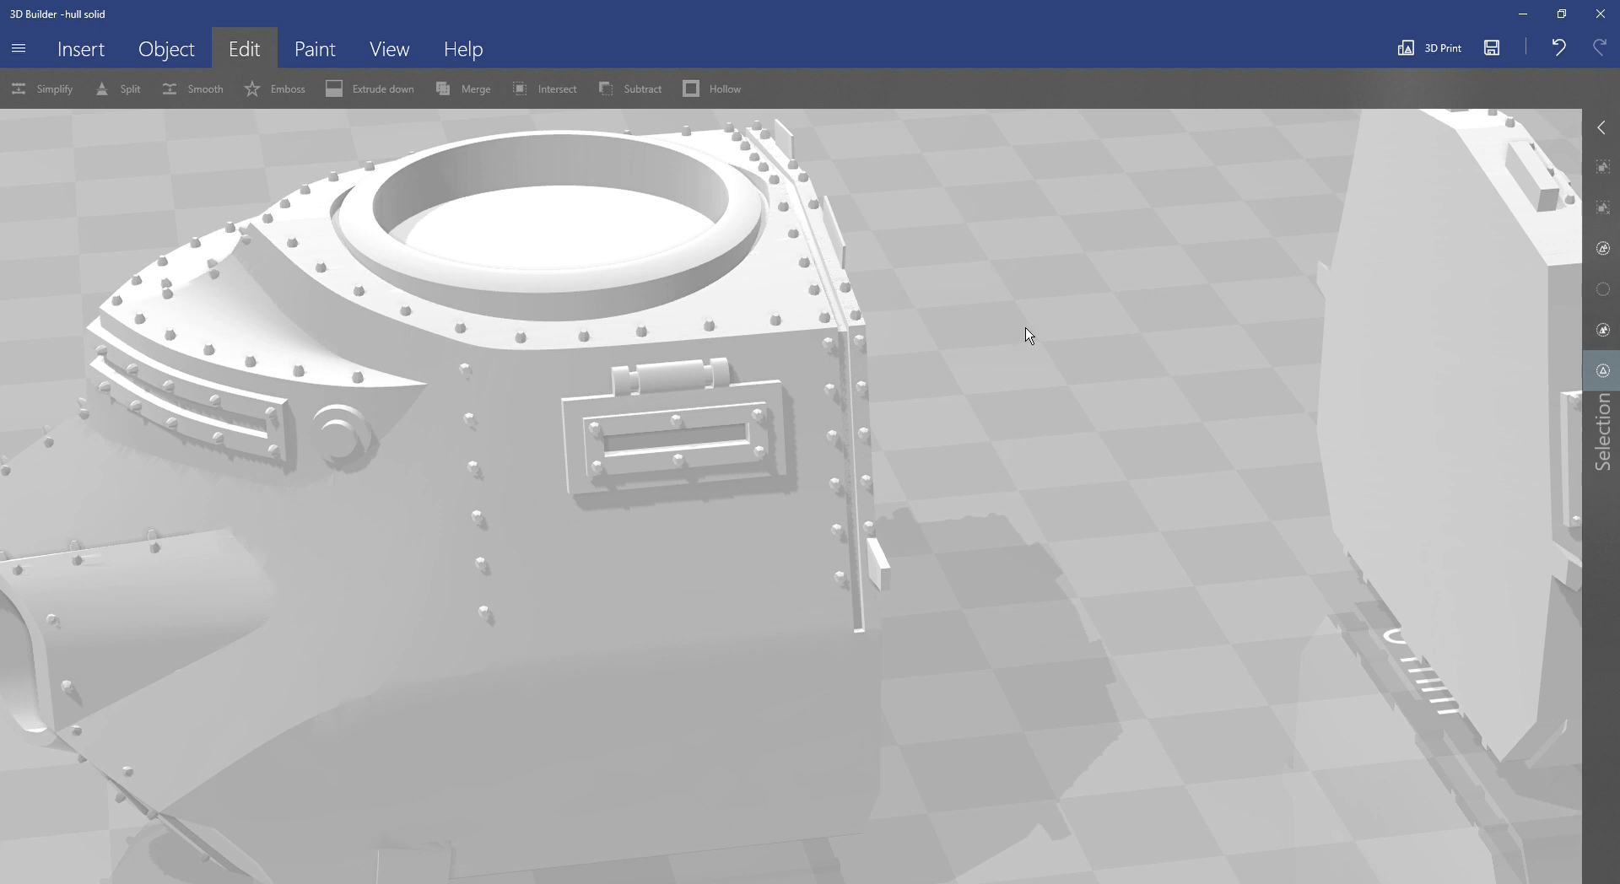
left_click_drag(834, 240, 825, 307)
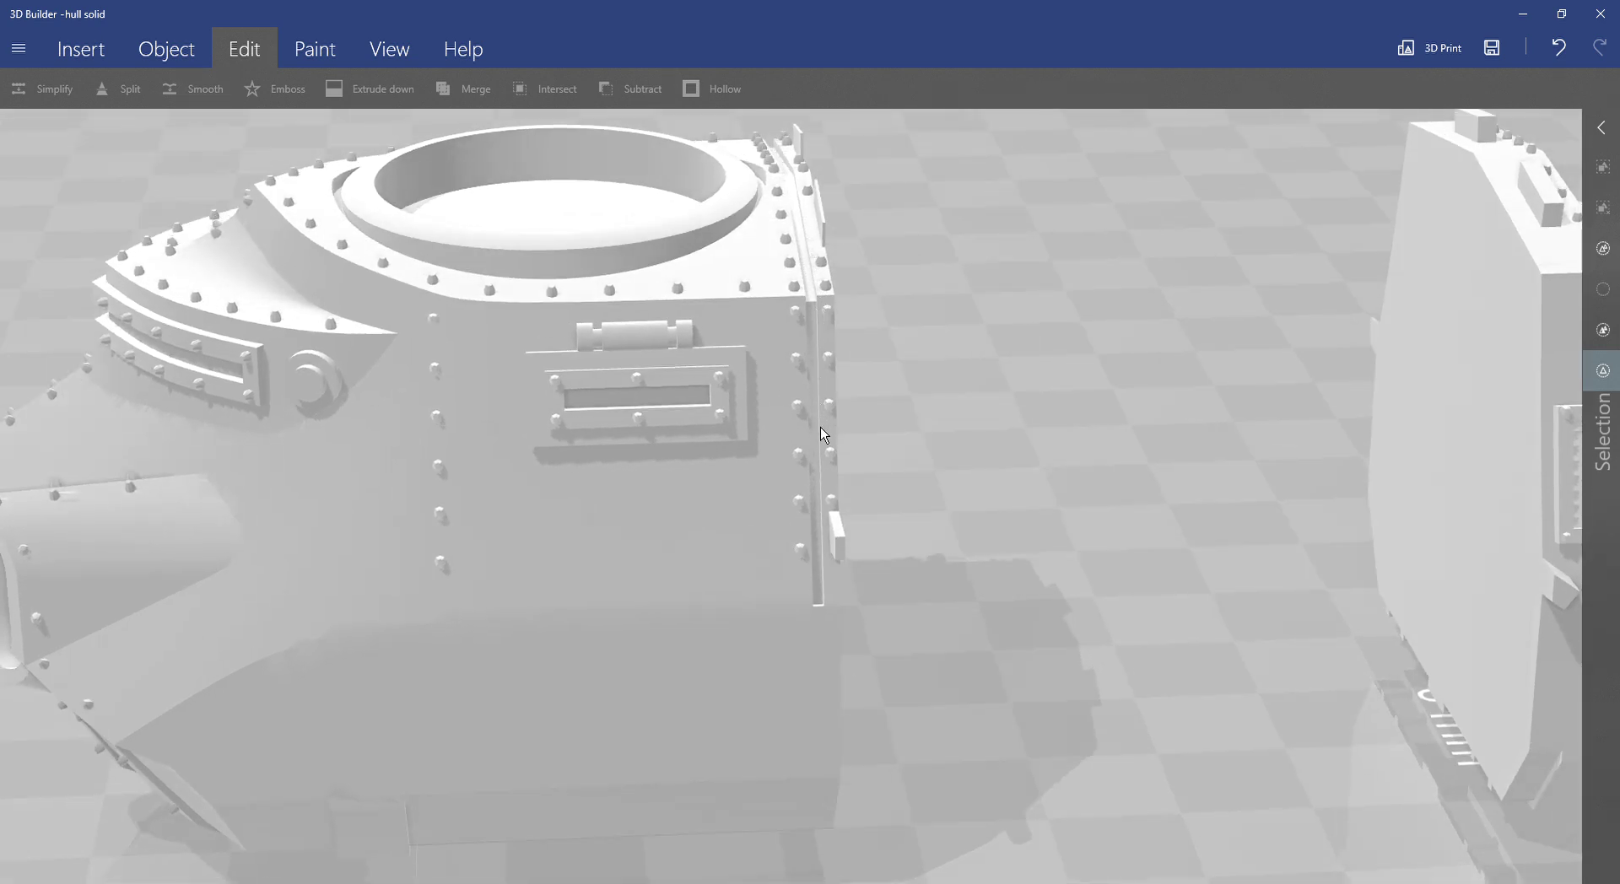
Start splitting the front hull section with the cutting plane rolled to -90 degrees, keeping only the bottom part.
left_click(786, 305)
scroll(889, 445, "down", 5)
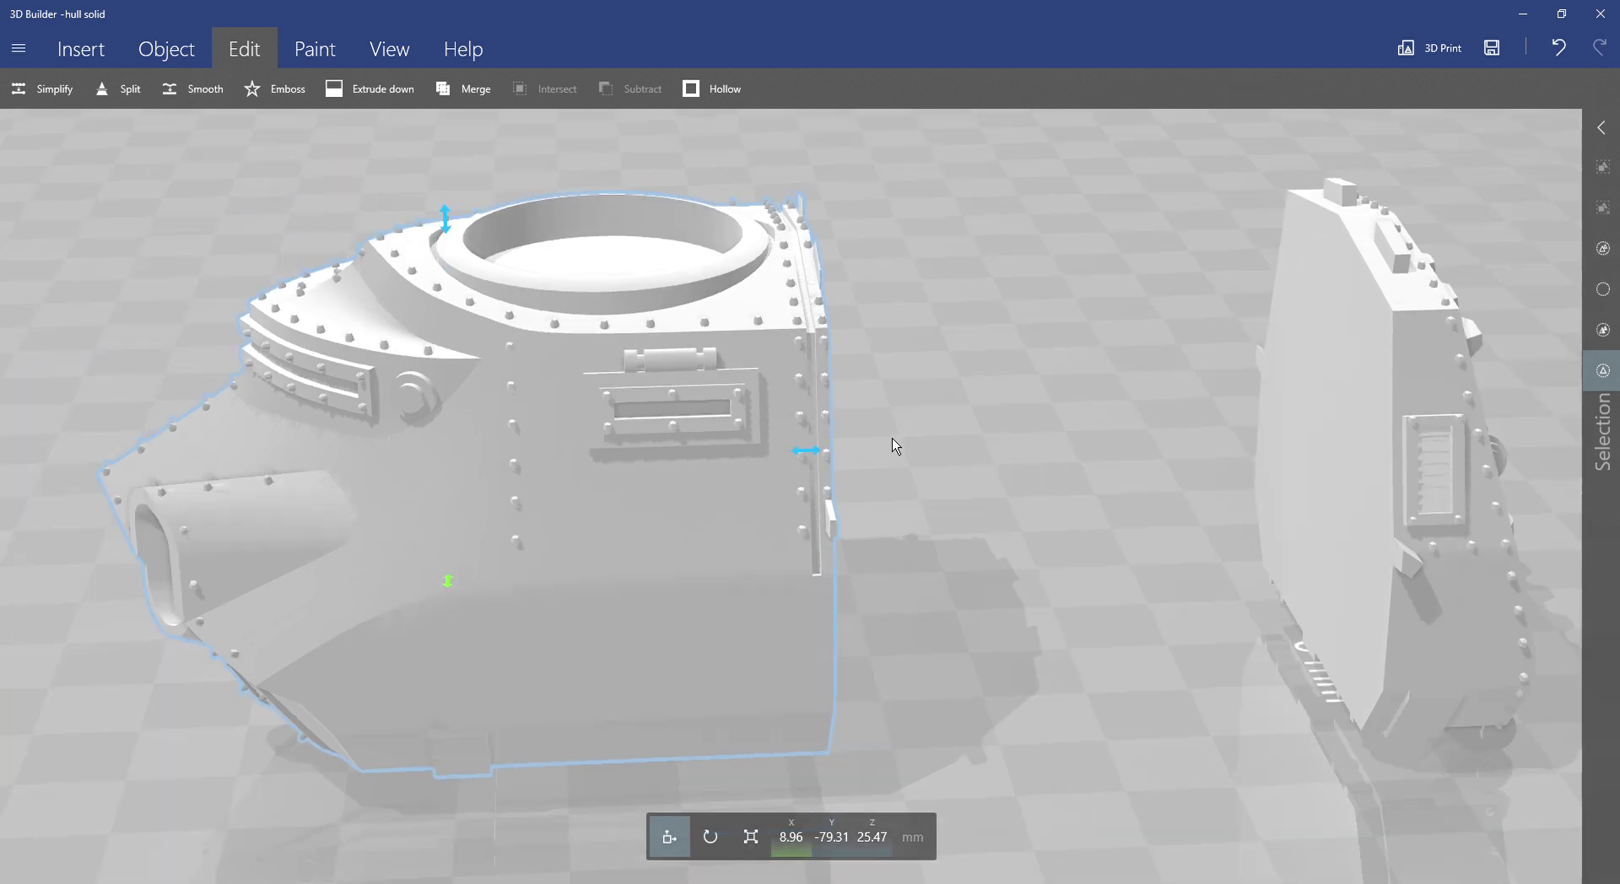
left_click(146, 104)
left_click_drag(646, 144, 758, 461)
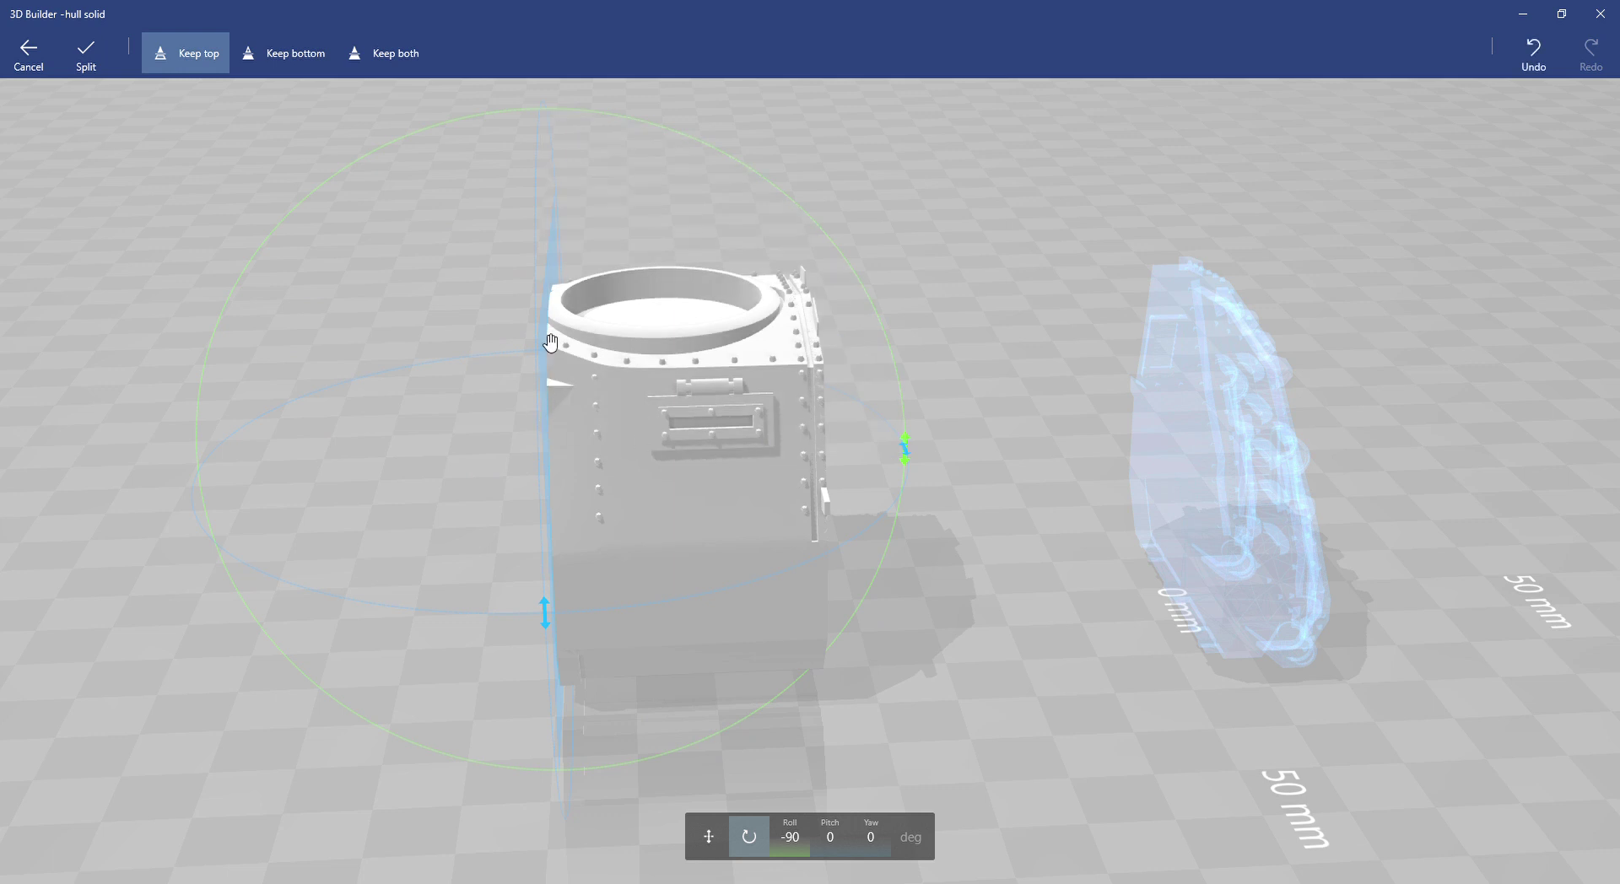
left_click(296, 60)
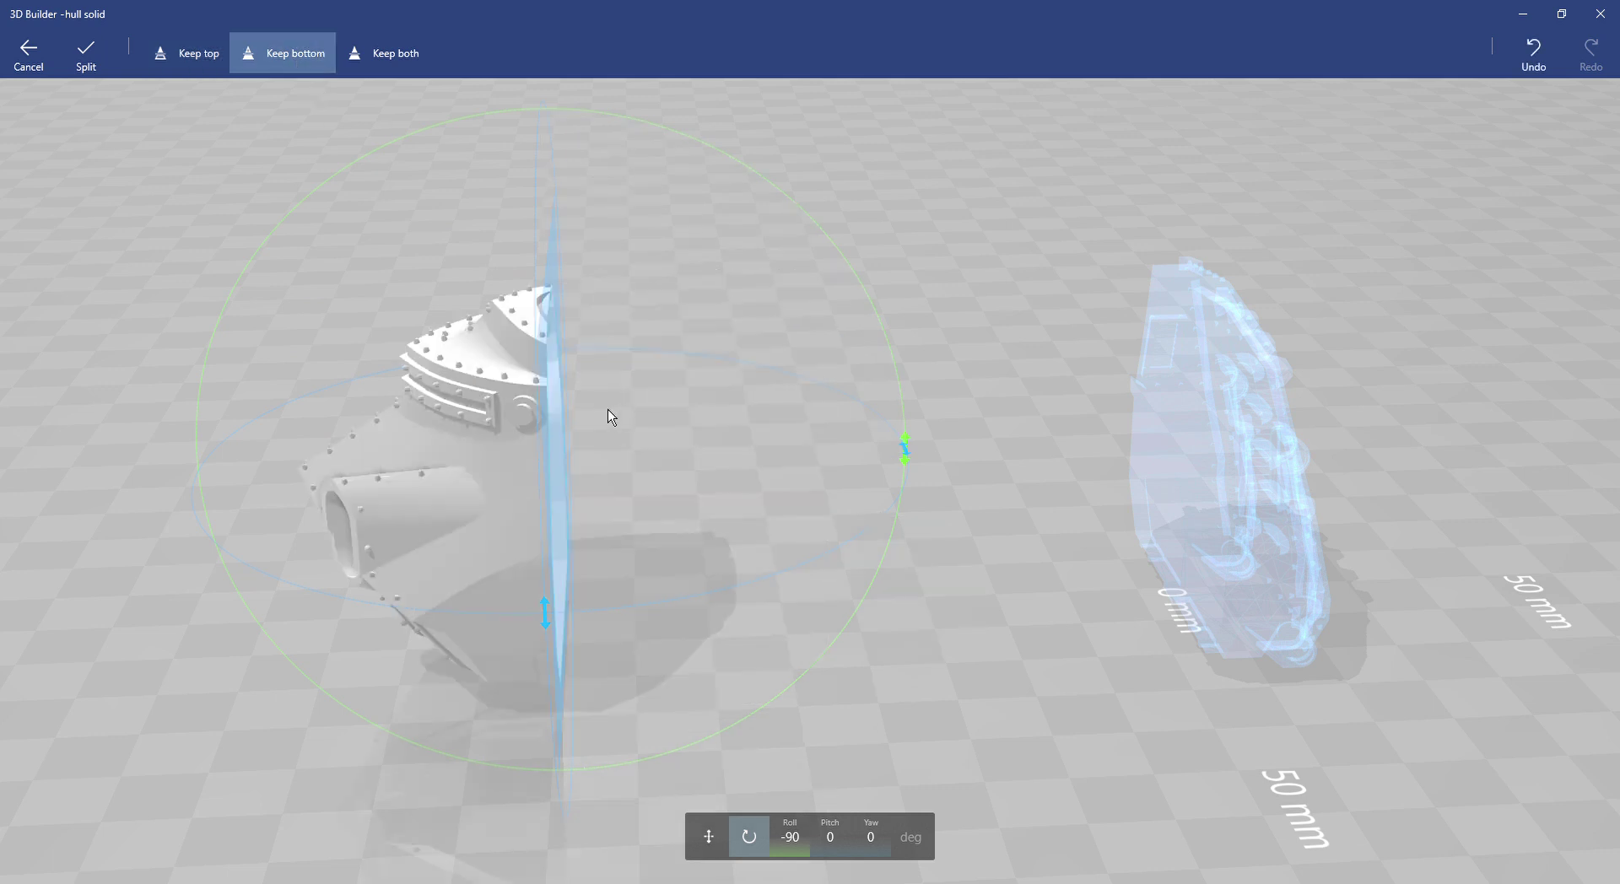
Shift the cutting plane to -31.4 mm and split off the thin strip at the front section's rear edge.
left_click_drag(554, 347, 911, 383)
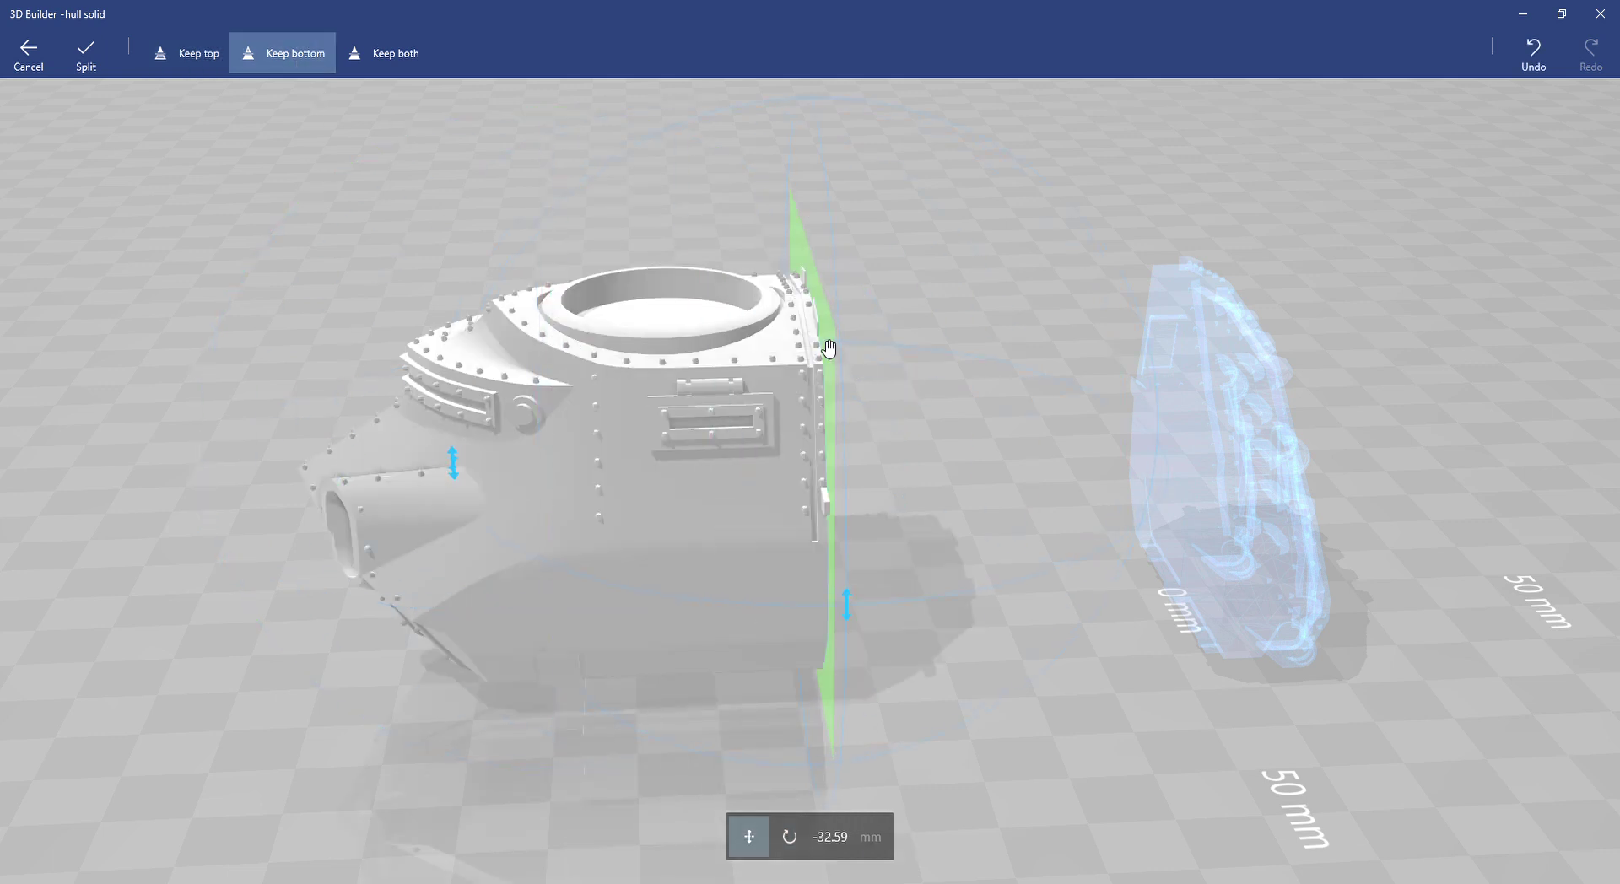
scroll(843, 354, "up", 5)
left_click_drag(1031, 186, 949, 334)
scroll(904, 340, "down", 5)
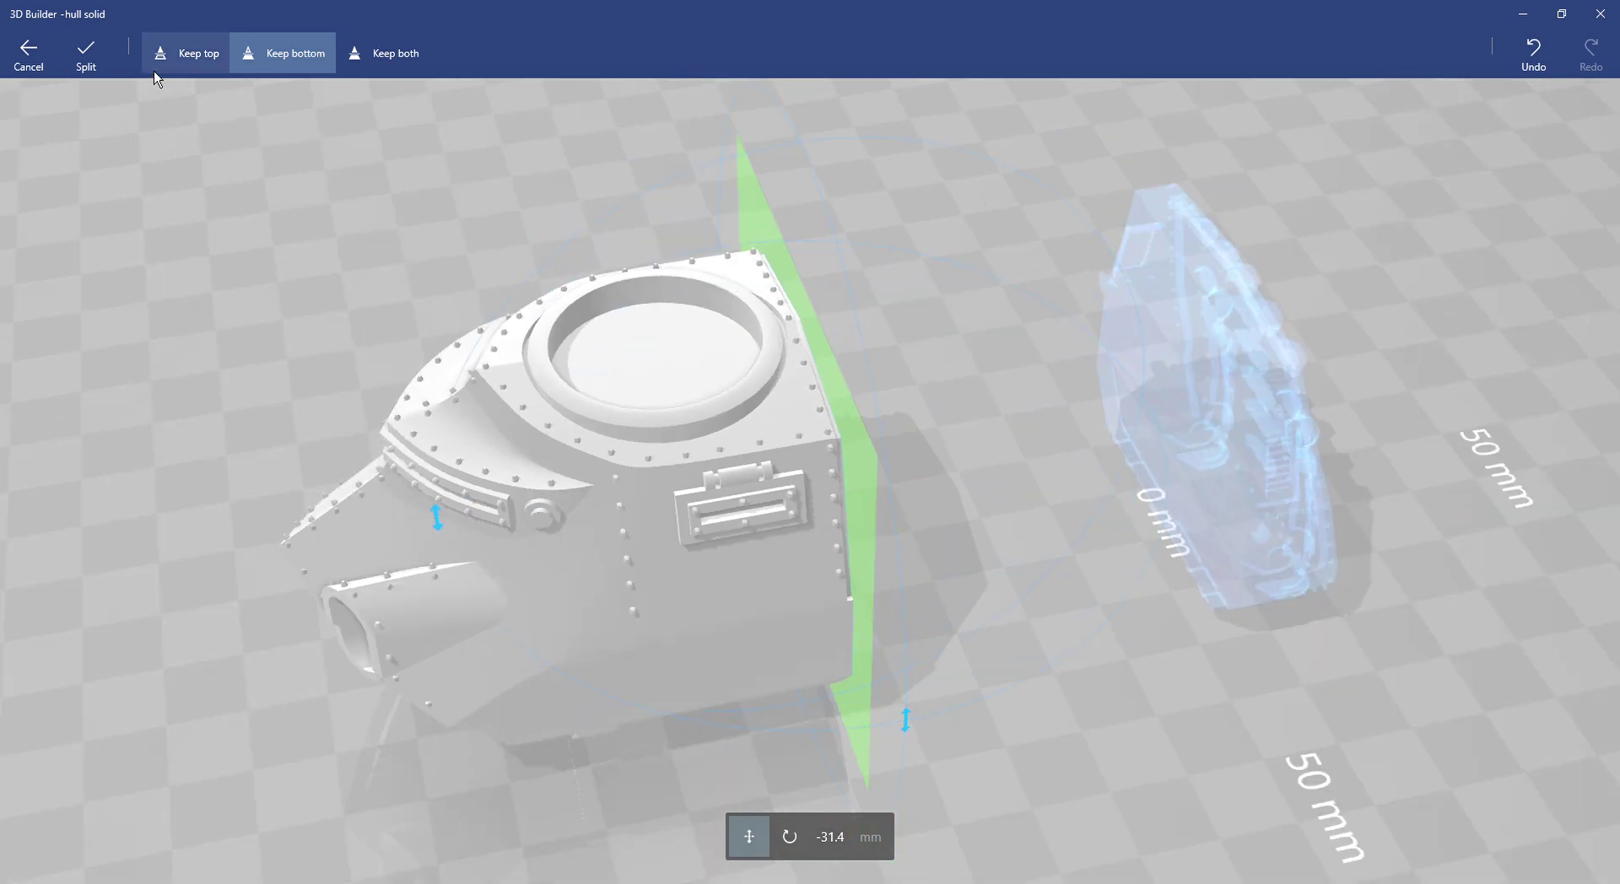
left_click(85, 56)
left_click_drag(1076, 399, 894, 337)
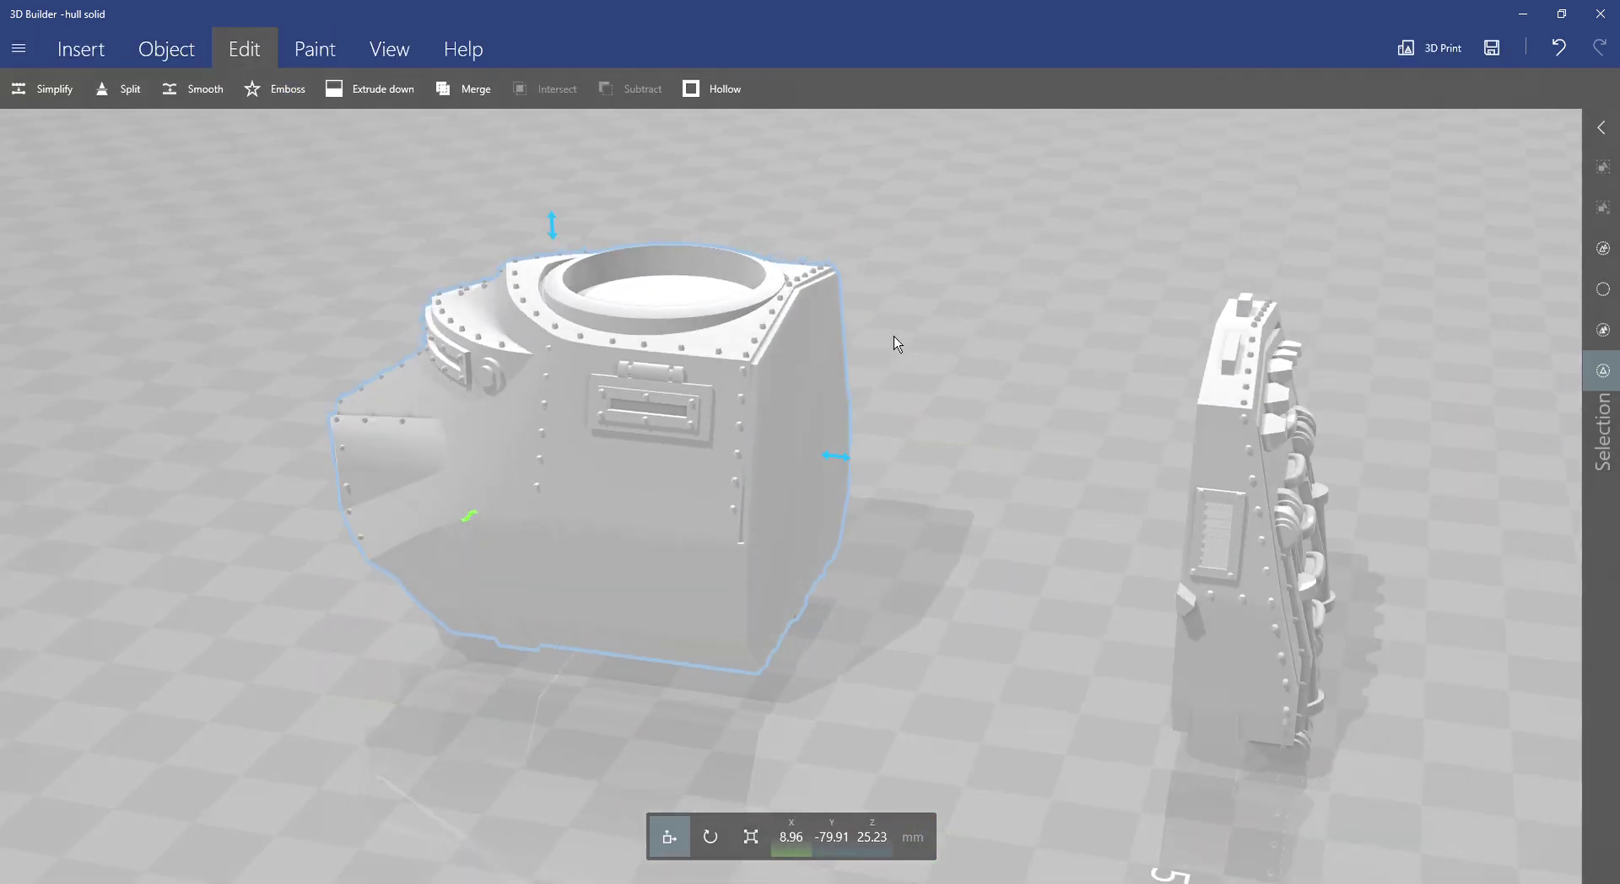
Move the rear hull section along the hull's length until it meets the front section's cut face.
left_click(680, 395)
left_click_drag(891, 402, 962, 389)
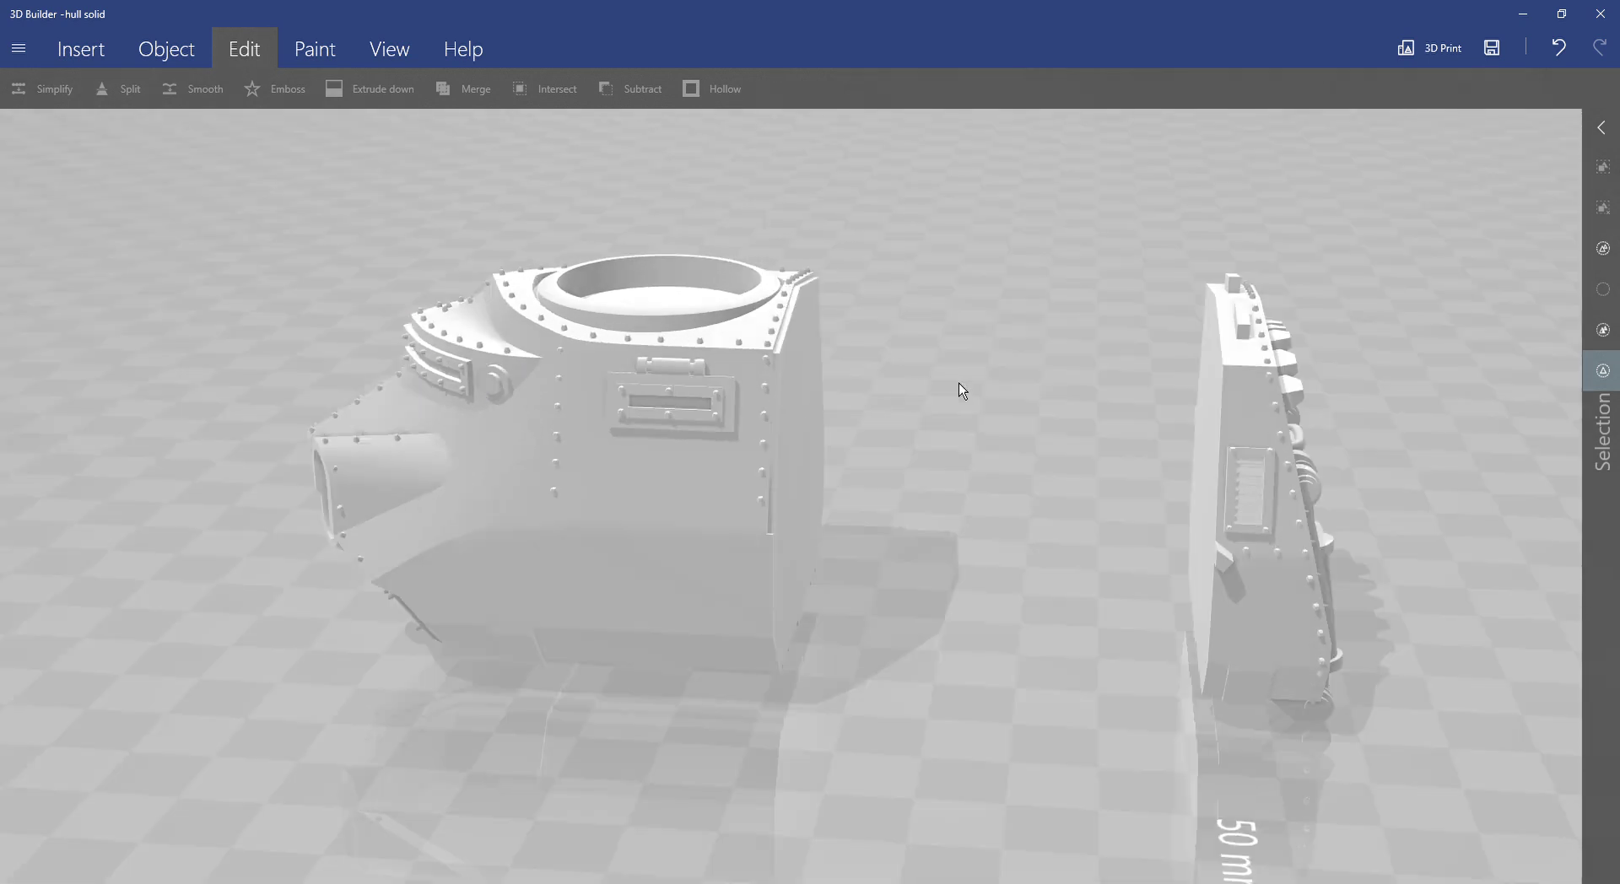
left_click(649, 460)
left_click(1127, 483)
left_click(1236, 488)
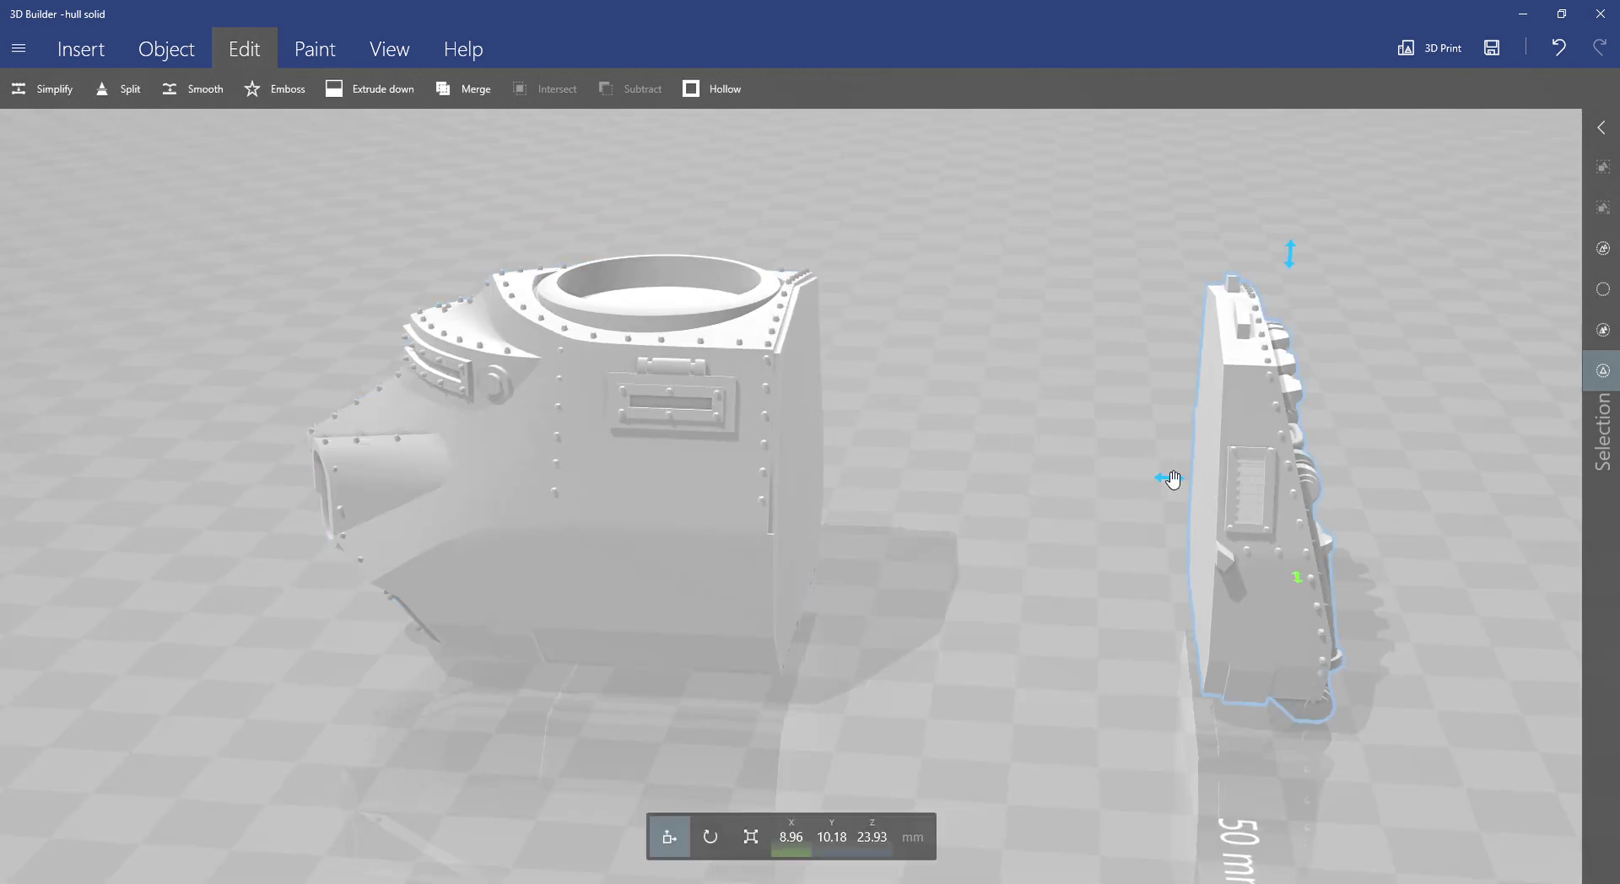
left_click_drag(1173, 480, 773, 448)
left_click(848, 451)
Examine the seam between the front and rear hull sections from the side and underneath.
right_click_drag(847, 451, 1118, 365)
scroll(1092, 419, "up", 10)
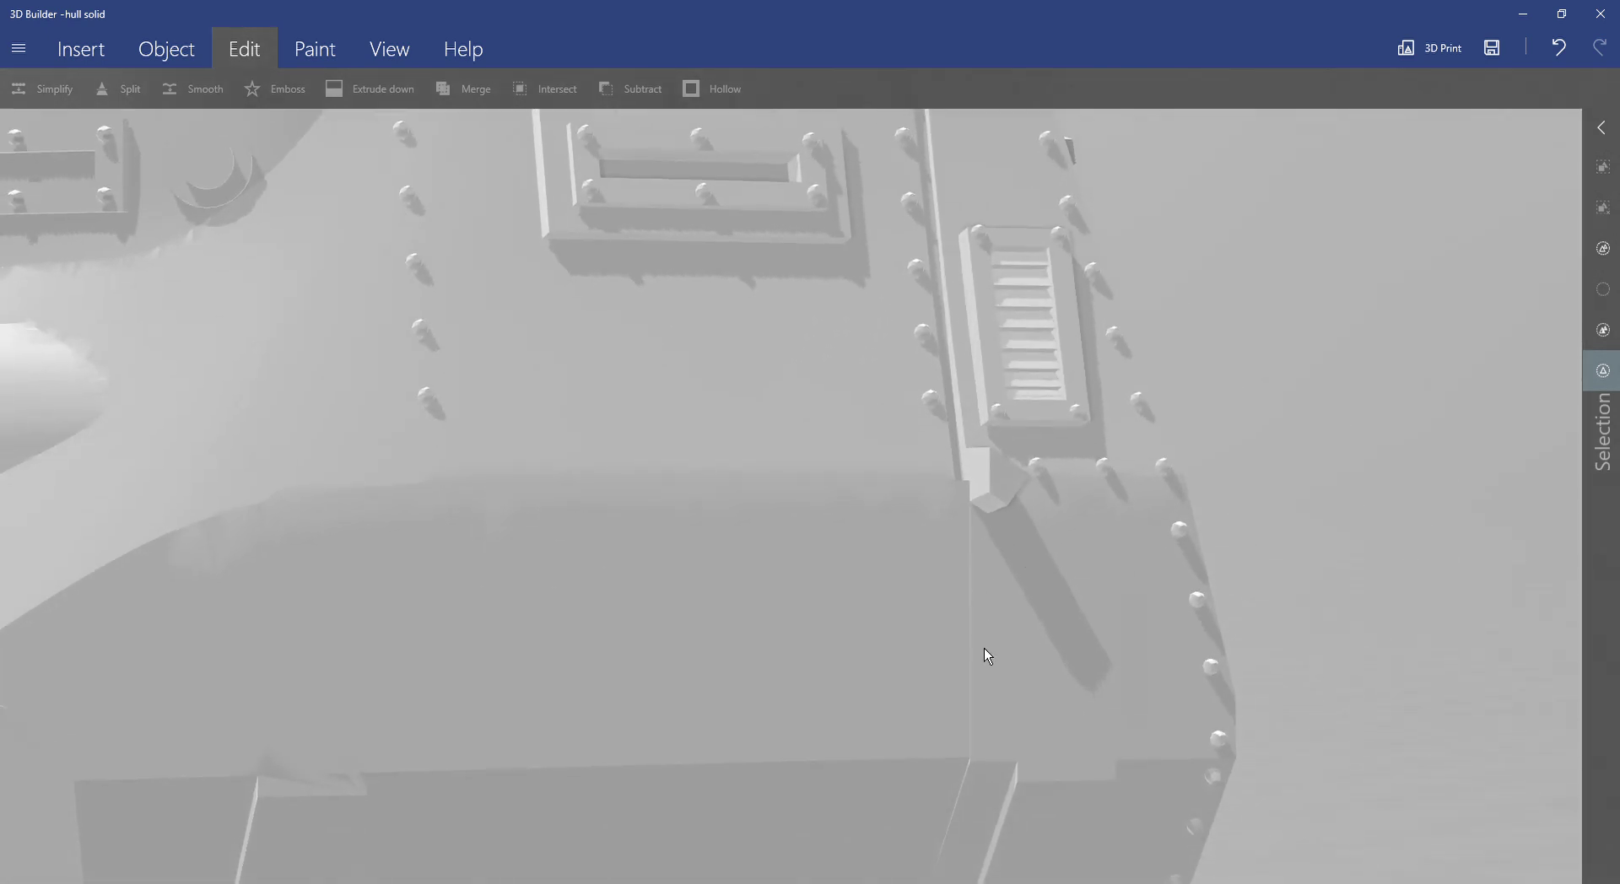
right_click_drag(1032, 708, 1073, 475)
mouse_move(1070, 467)
left_mouse_down()
mouse_move(1034, 506)
mouse_move(1544, 560)
left_mouse_up()
left_click_drag(47, 338, 913, 373)
scroll(907, 389, "down", 10)
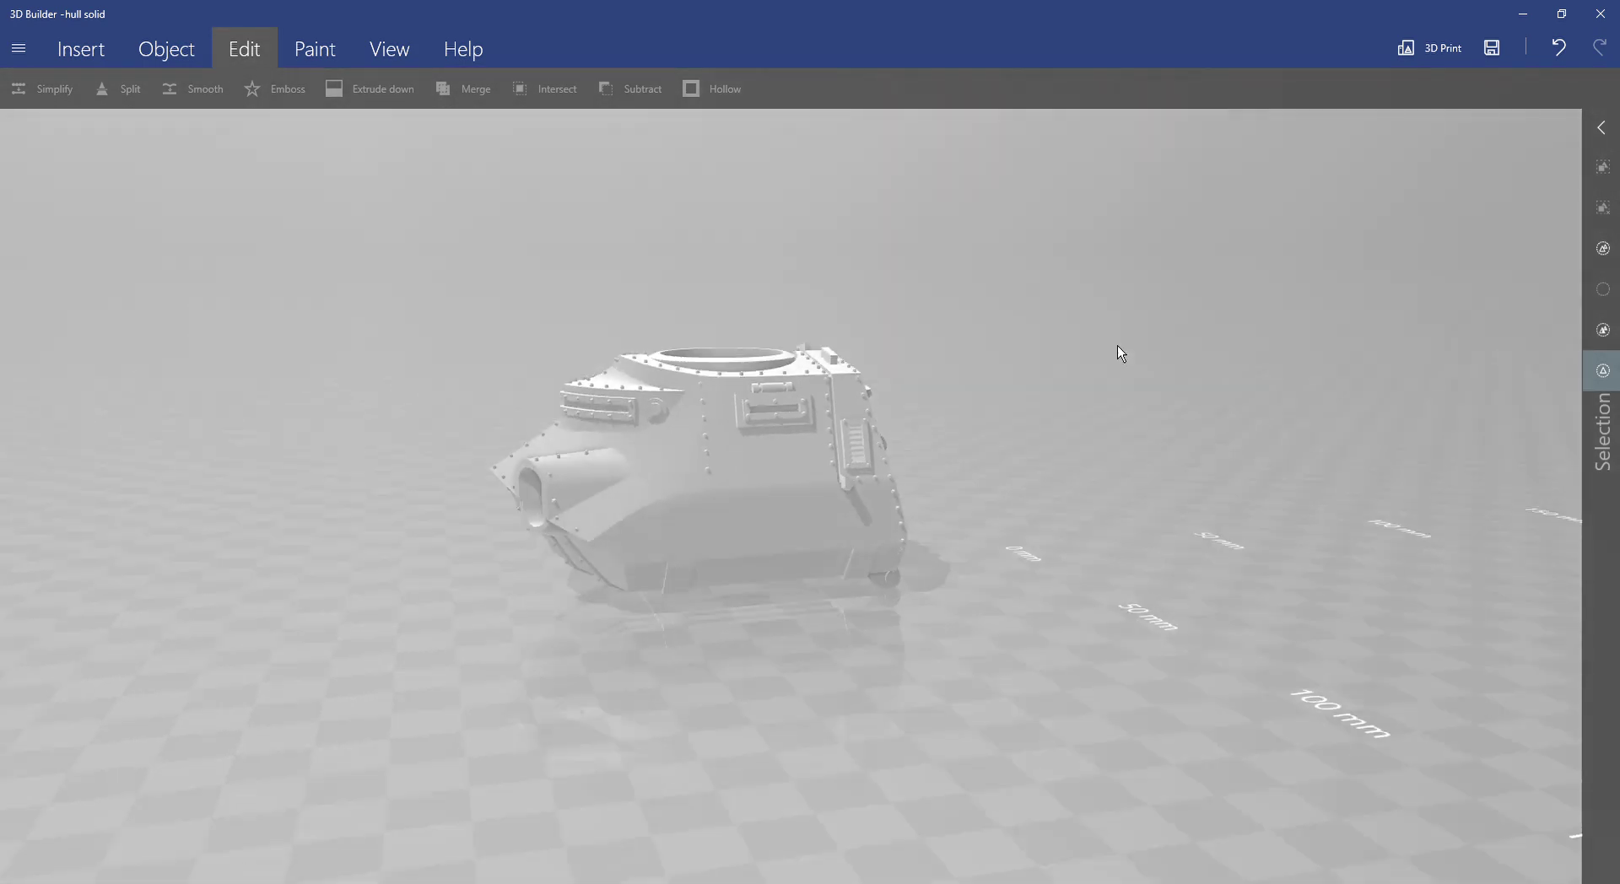
mouse_move(1121, 353)
left_mouse_down()
mouse_move(984, 373)
mouse_move(1197, 408)
mouse_move(580, 390)
mouse_move(1121, 452)
mouse_move(1172, 543)
mouse_move(1063, 398)
mouse_move(649, 458)
mouse_move(1204, 449)
mouse_move(1205, 387)
mouse_move(1005, 556)
mouse_move(1198, 534)
mouse_move(1197, 412)
mouse_move(1146, 558)
mouse_move(1201, 560)
mouse_move(517, 554)
mouse_move(975, 557)
mouse_move(846, 560)
mouse_move(690, 495)
left_mouse_up()
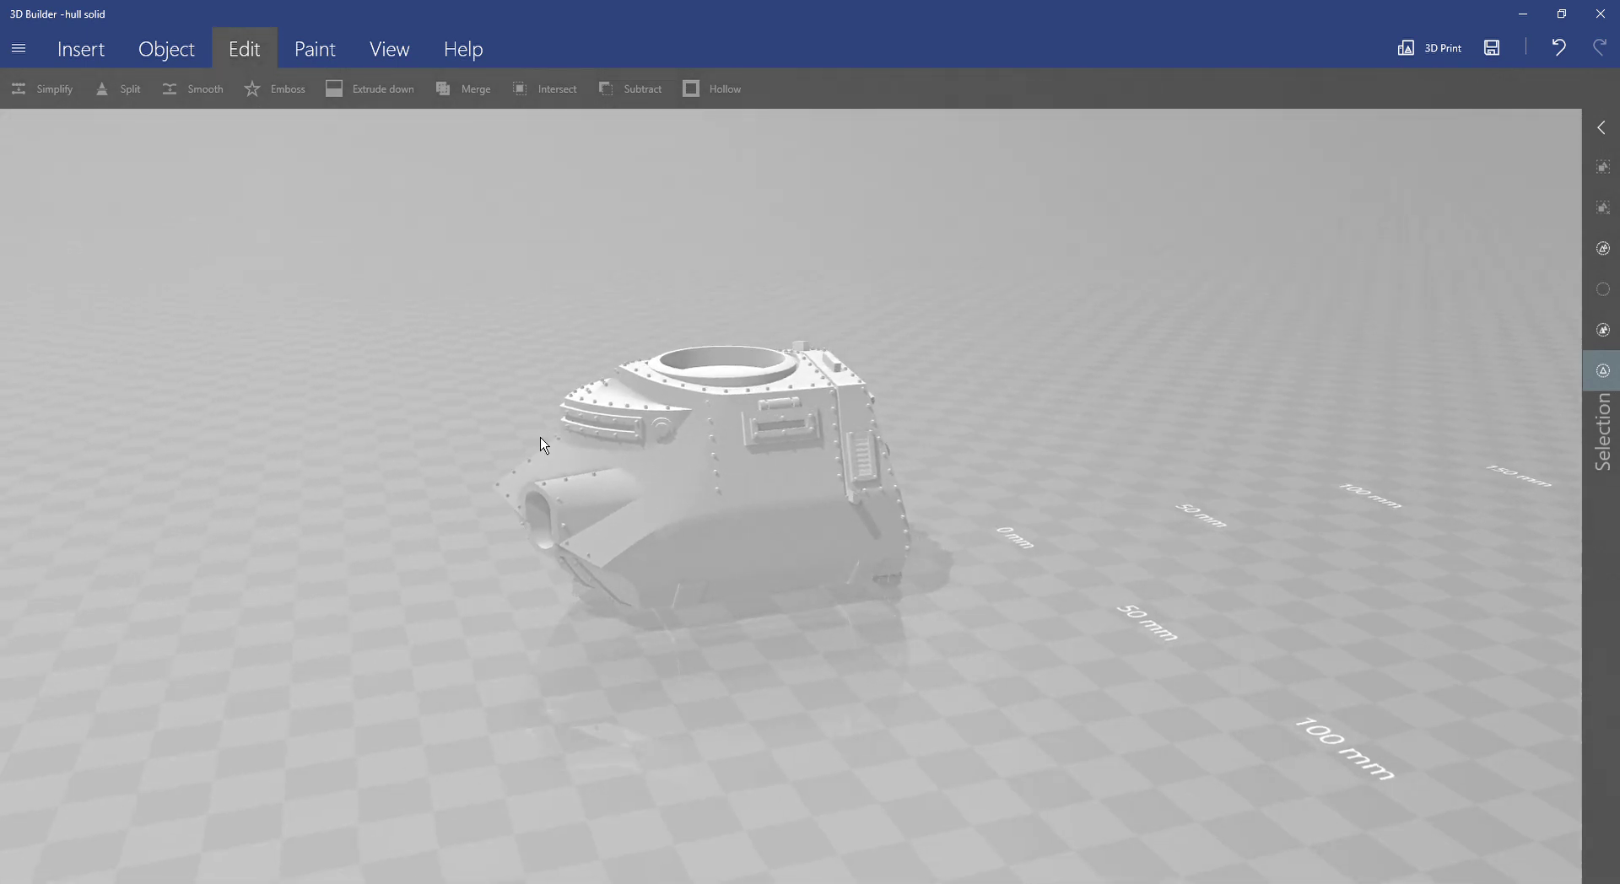
Import the track section model in millimetres and select it.
left_click(88, 59)
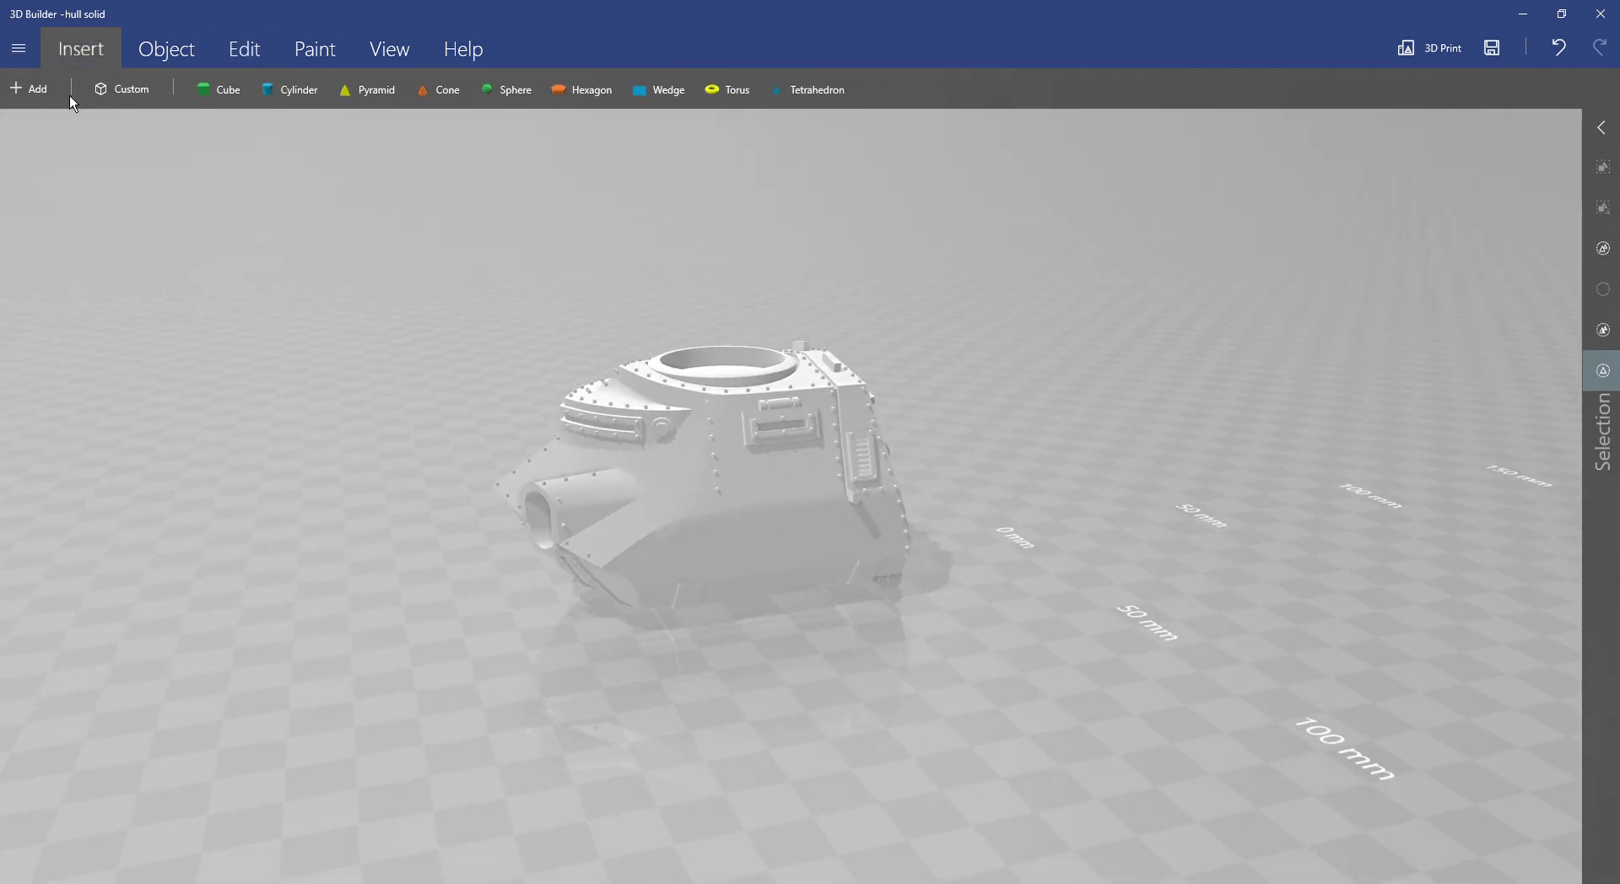
left_click(35, 94)
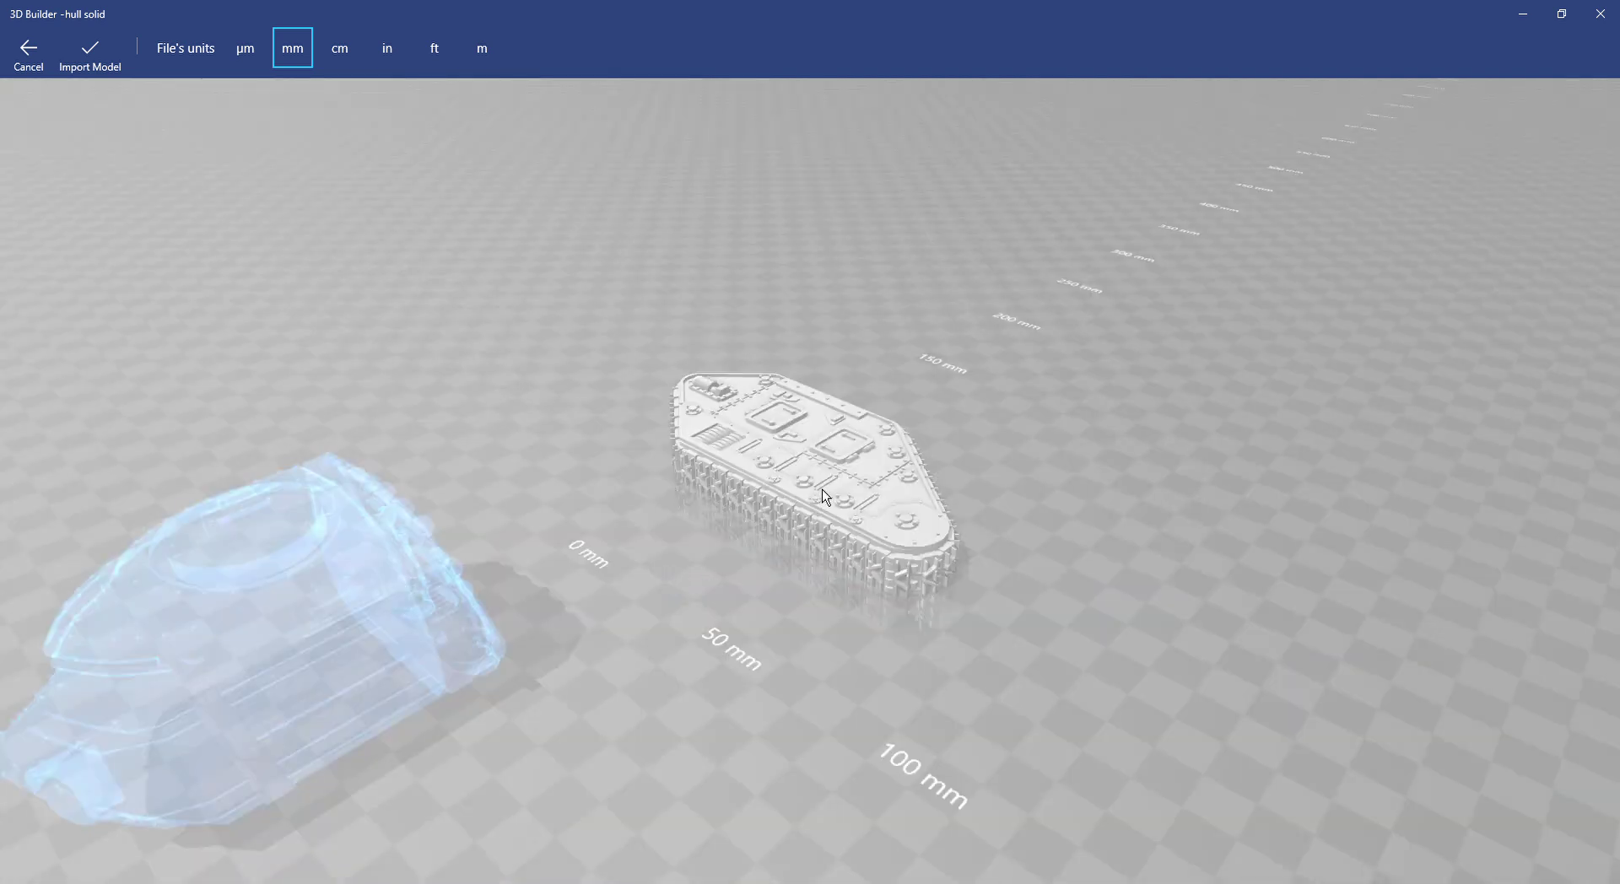
left_click(98, 67)
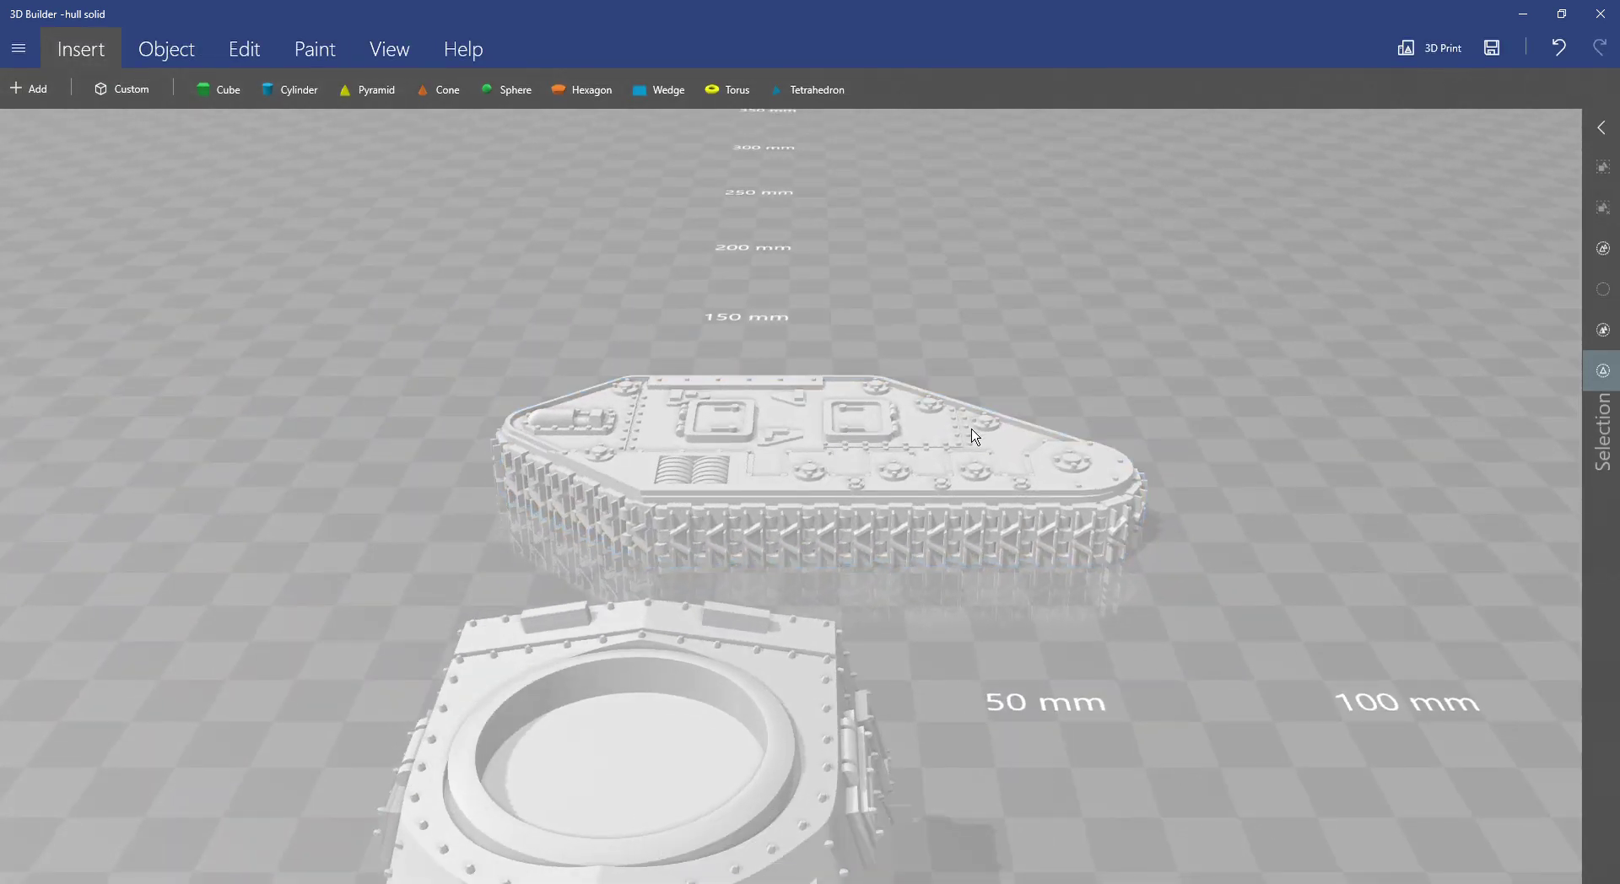
left_click(849, 461)
left_click_drag(1179, 355, 1086, 585)
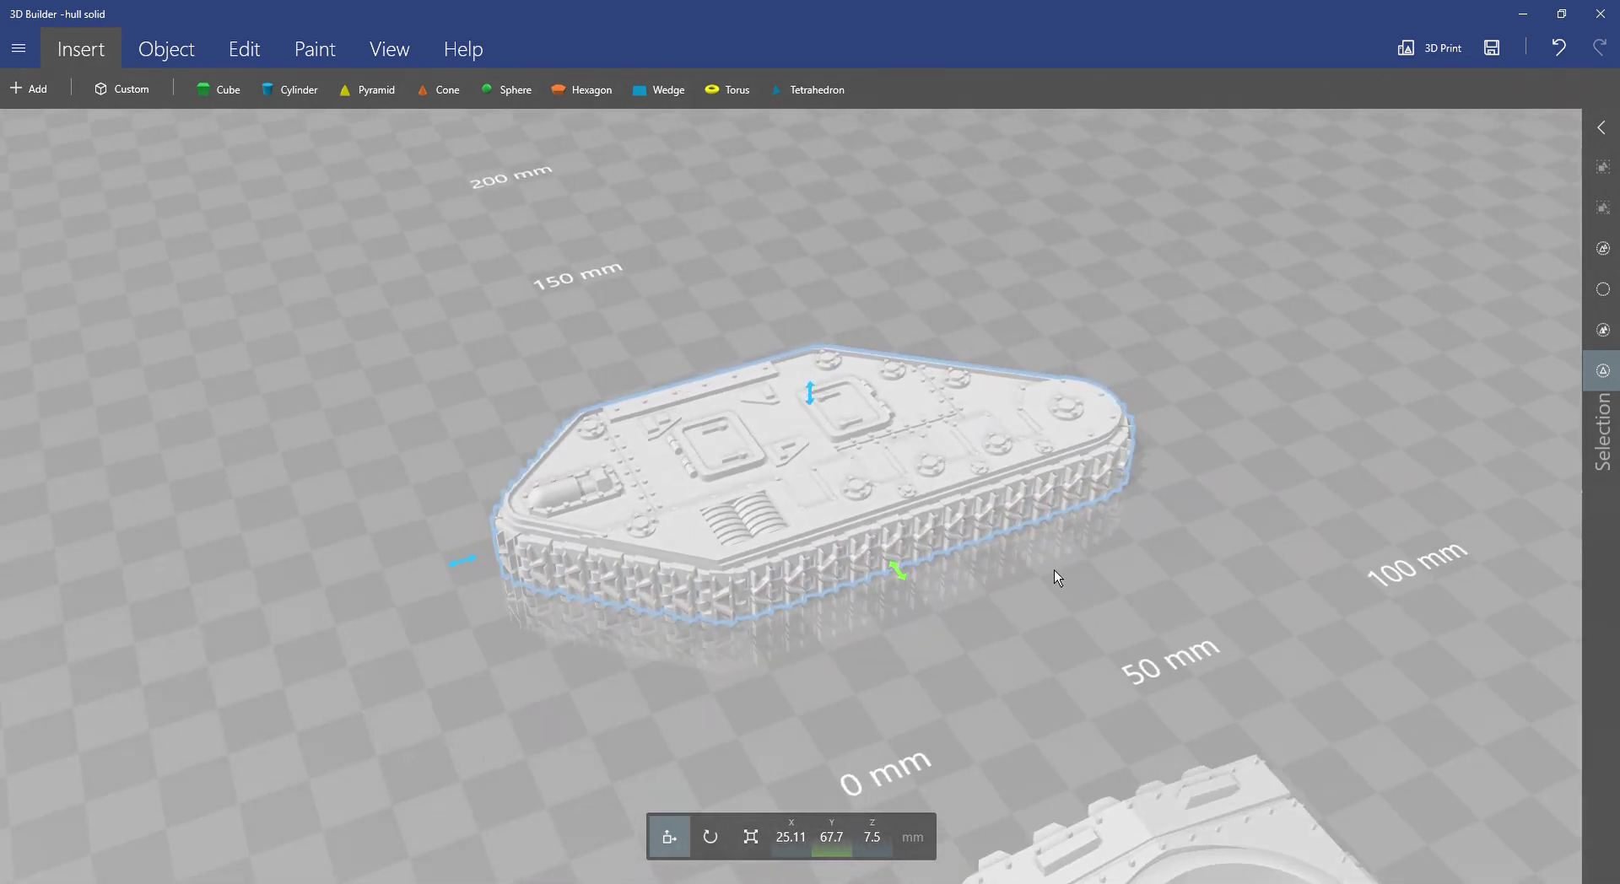
left_click_drag(1166, 573, 207, 123)
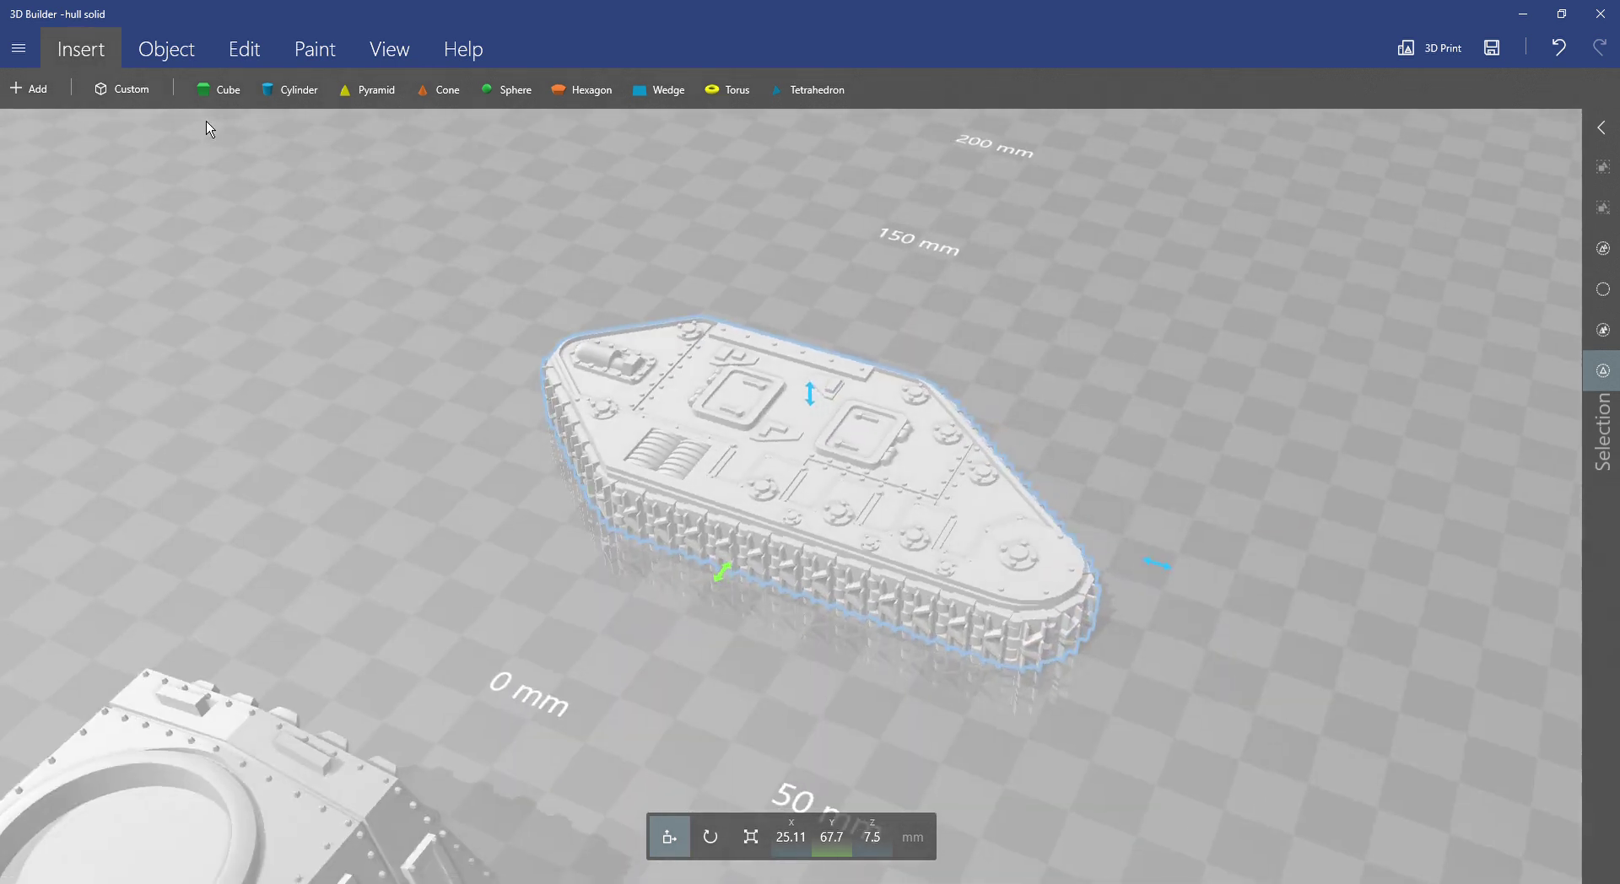
Import the flat side plate with road wheels from the recent models, using millimetres.
left_click(28, 90)
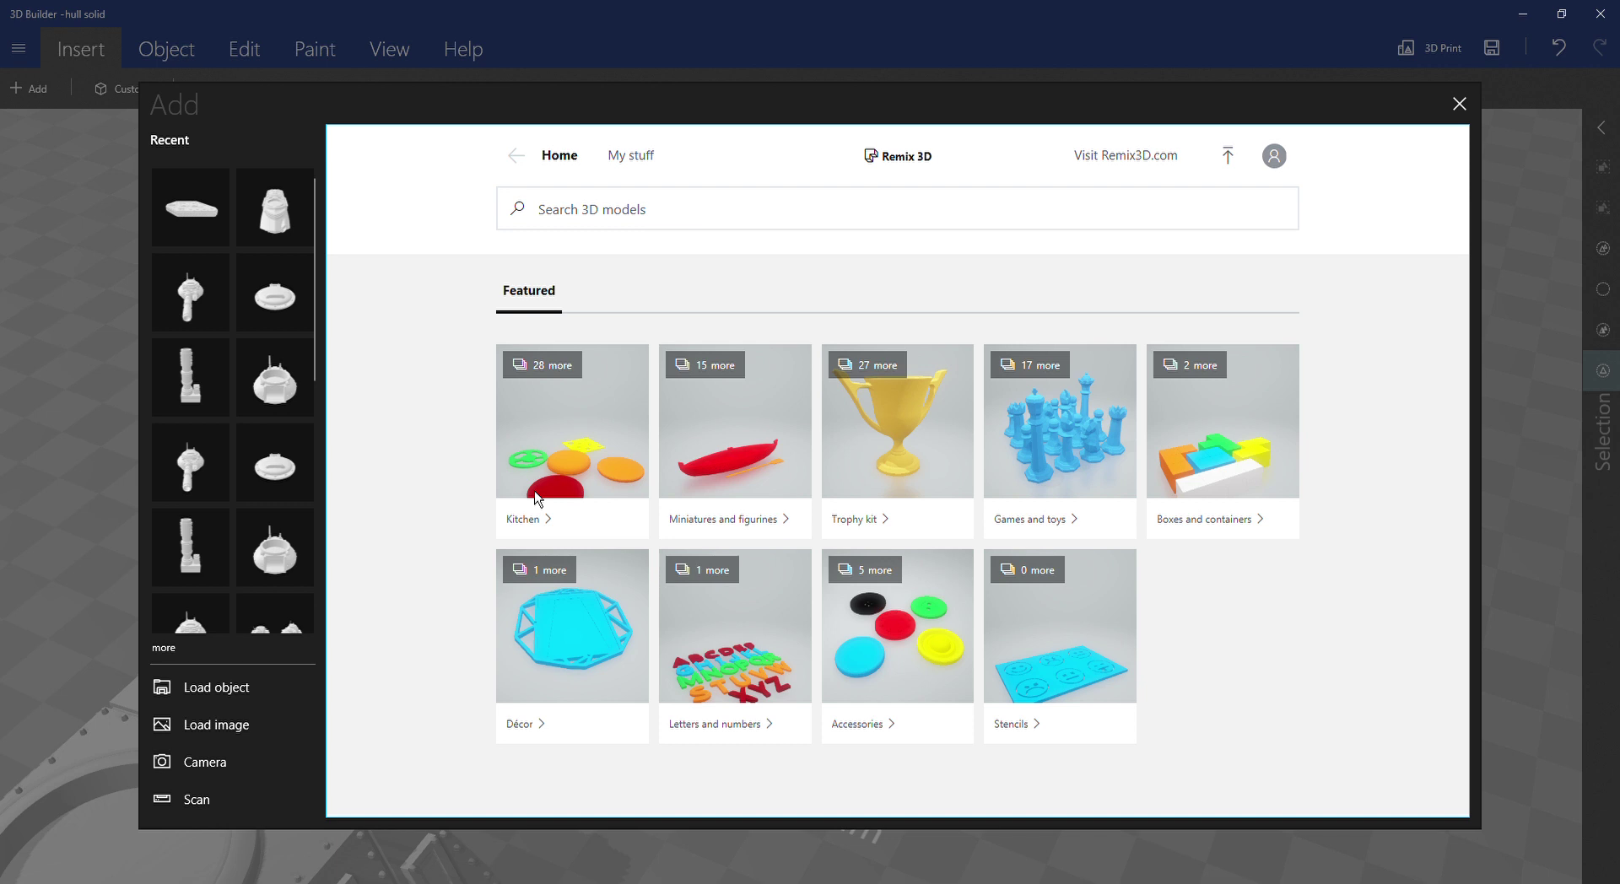
left_click(262, 234)
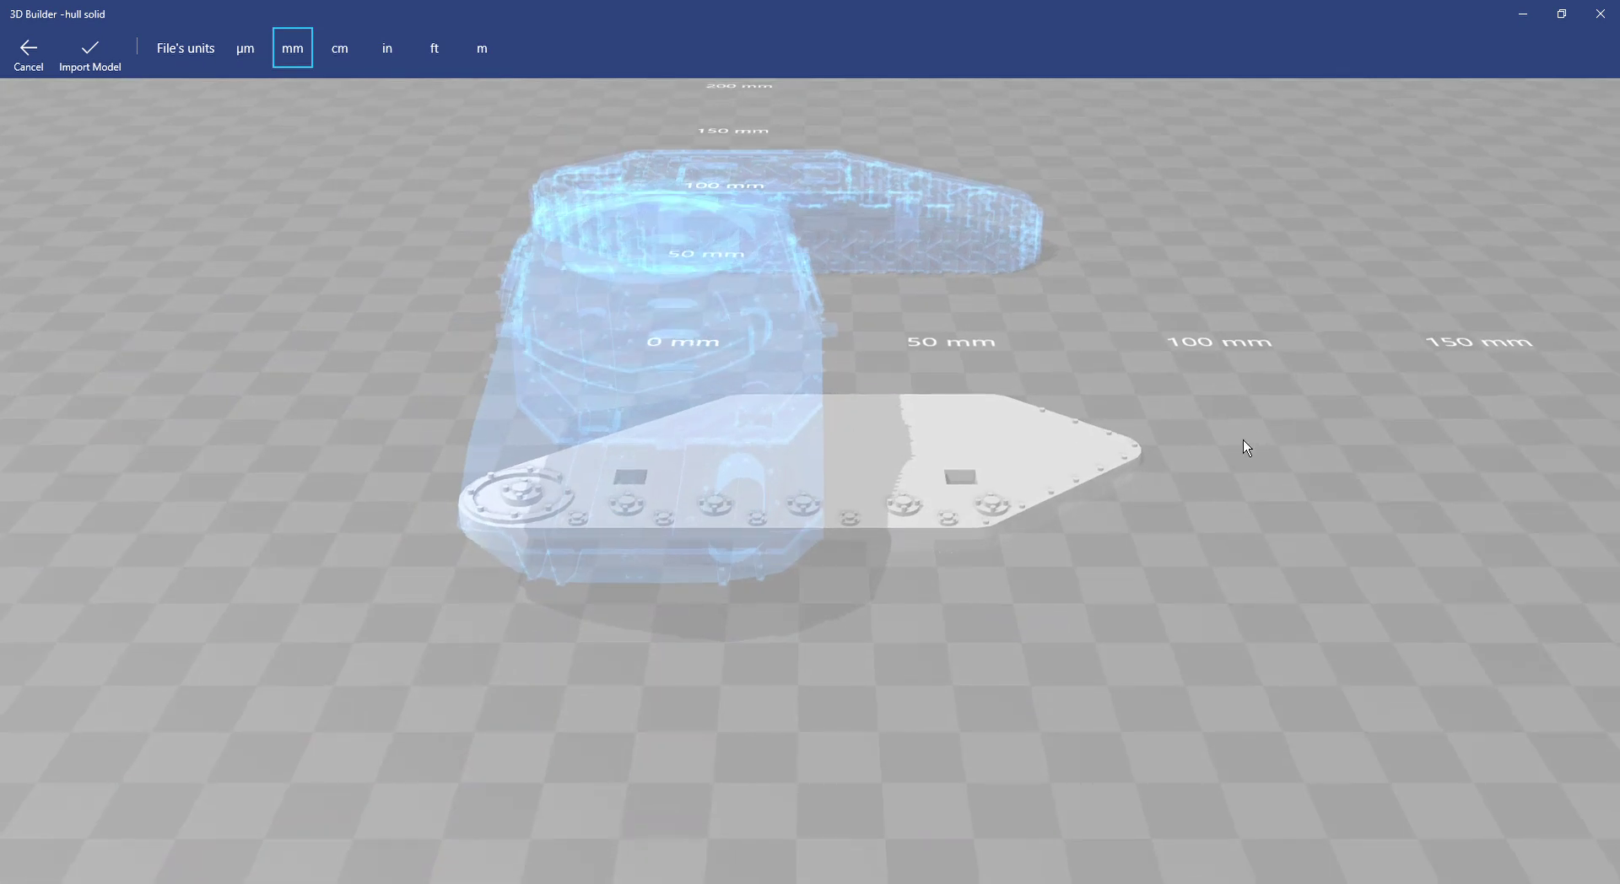
left_click_drag(1228, 451, 1129, 465)
left_click(91, 56)
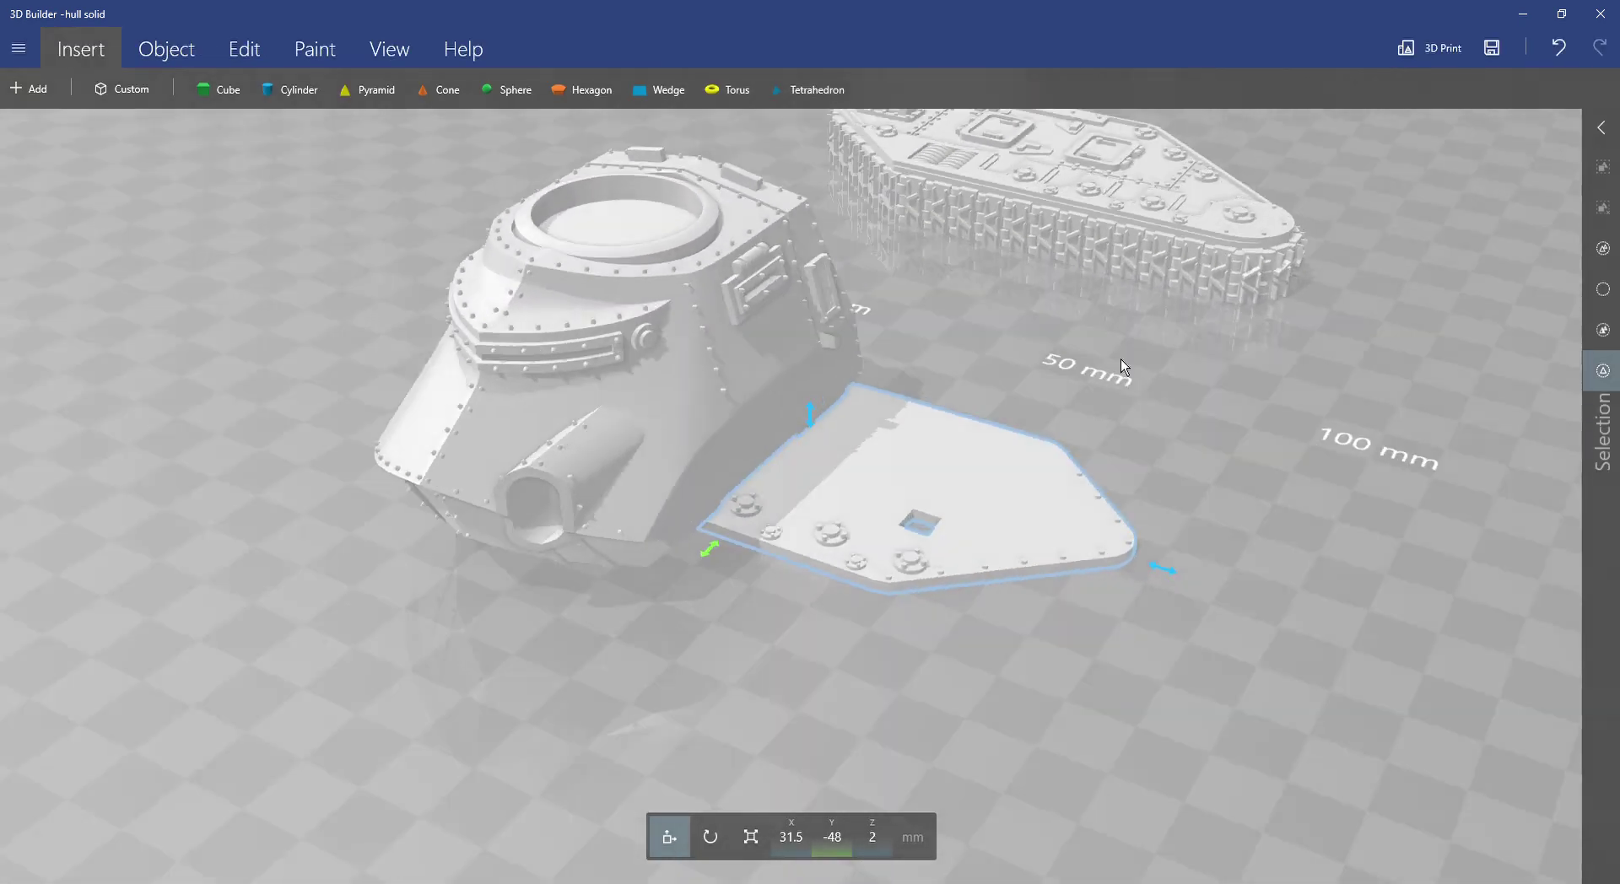
Move the side plate to Y 146.1 mm, beyond the track section, and undo any stray shift from that position.
left_click_drag(1120, 363, 922, 544)
scroll(844, 525, "down", 4)
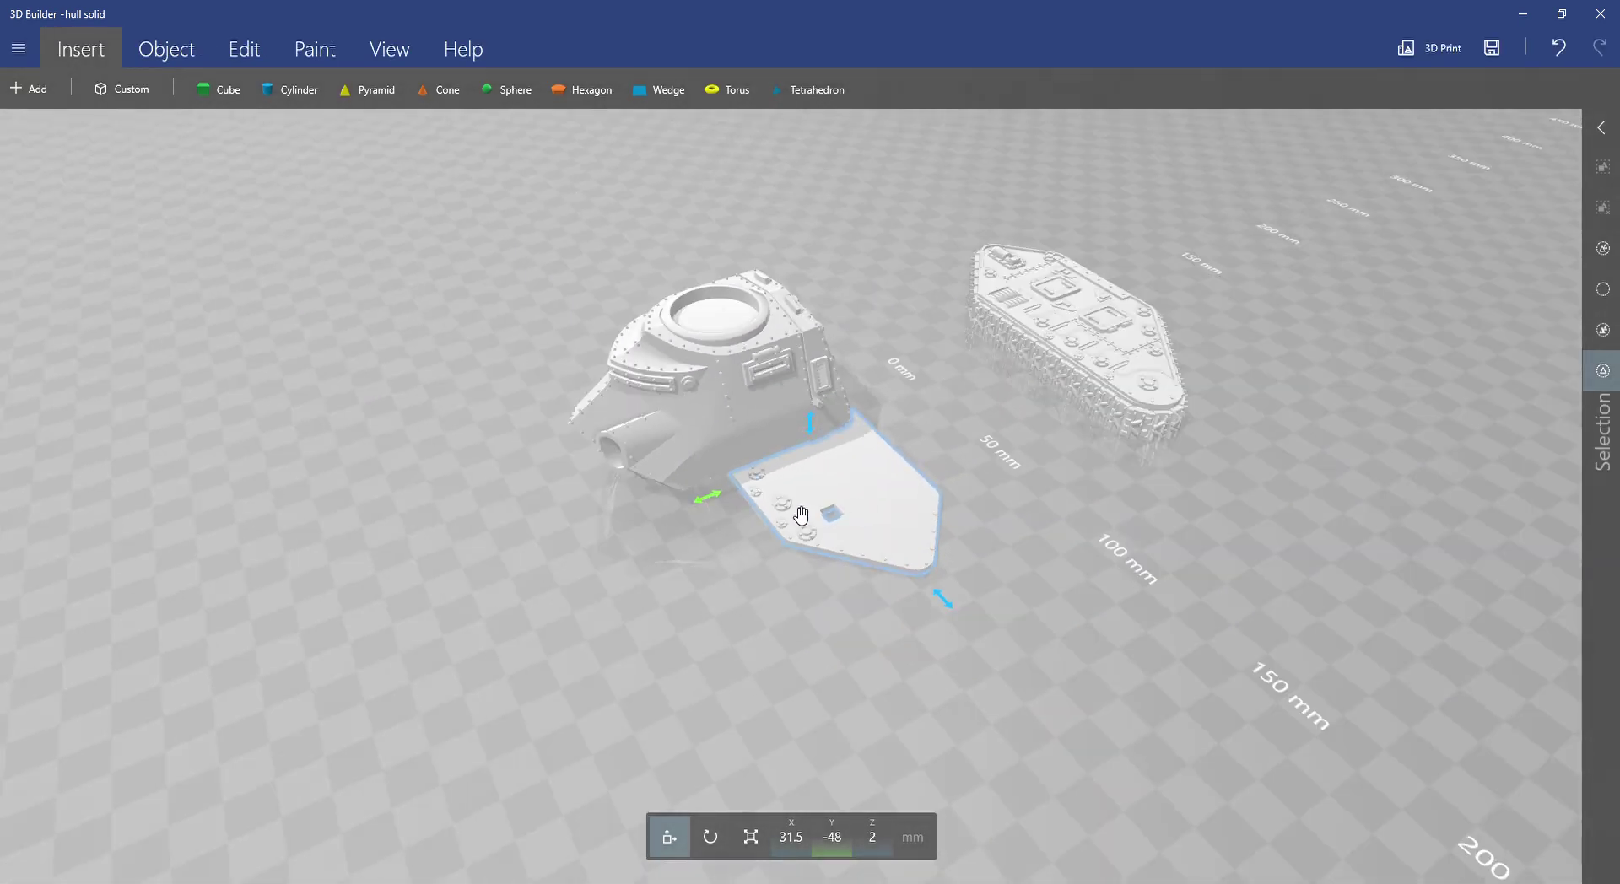
left_click_drag(709, 498, 1218, 342)
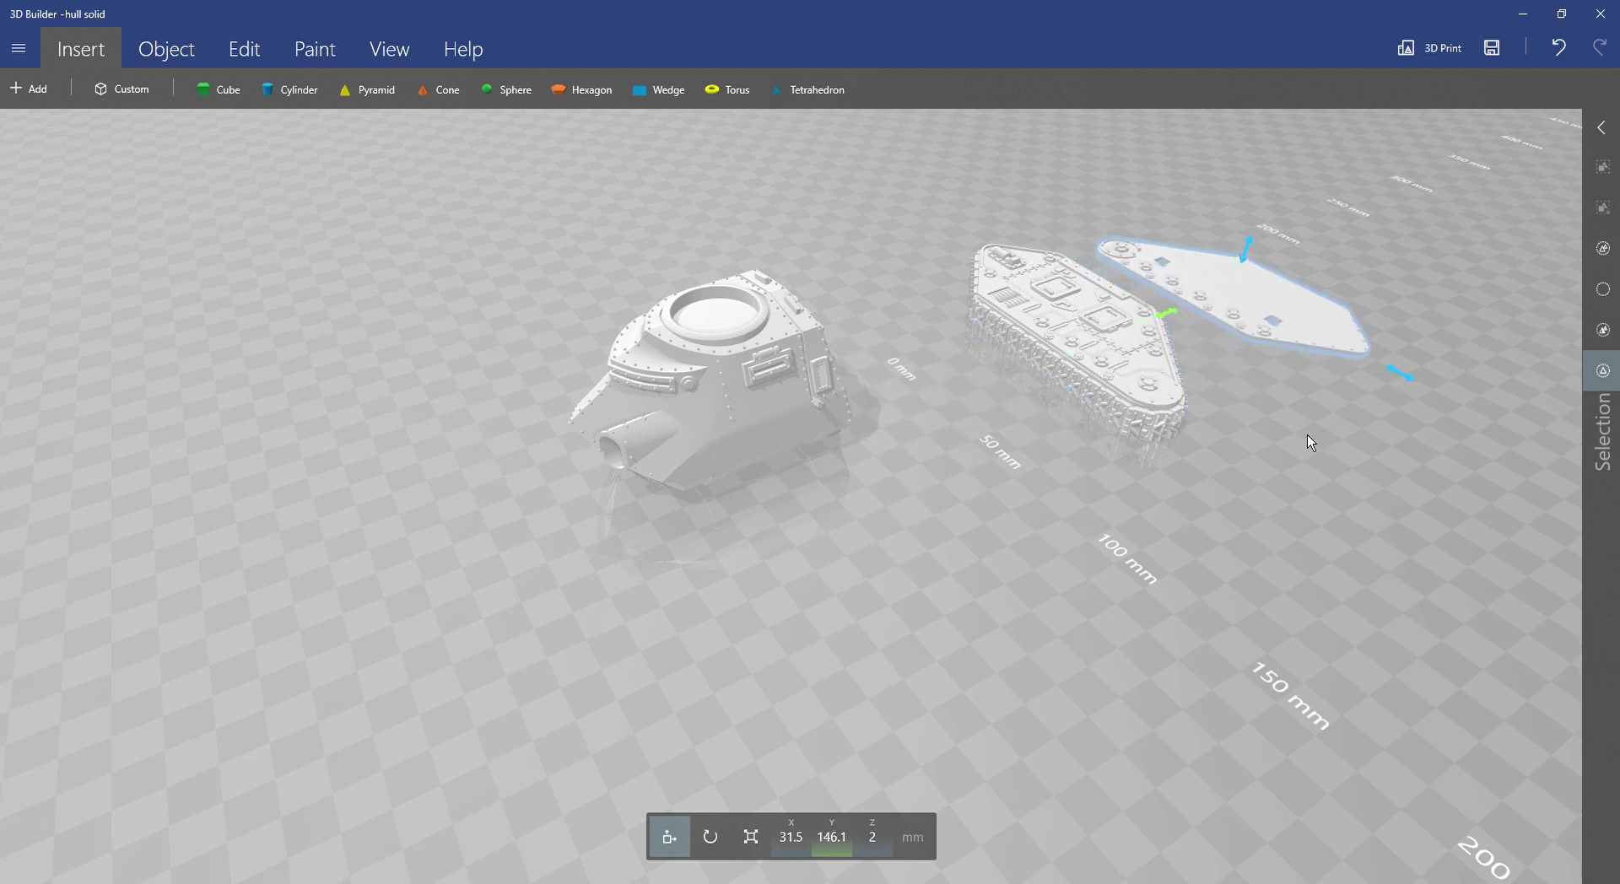
left_click_drag(1313, 435, 1188, 466)
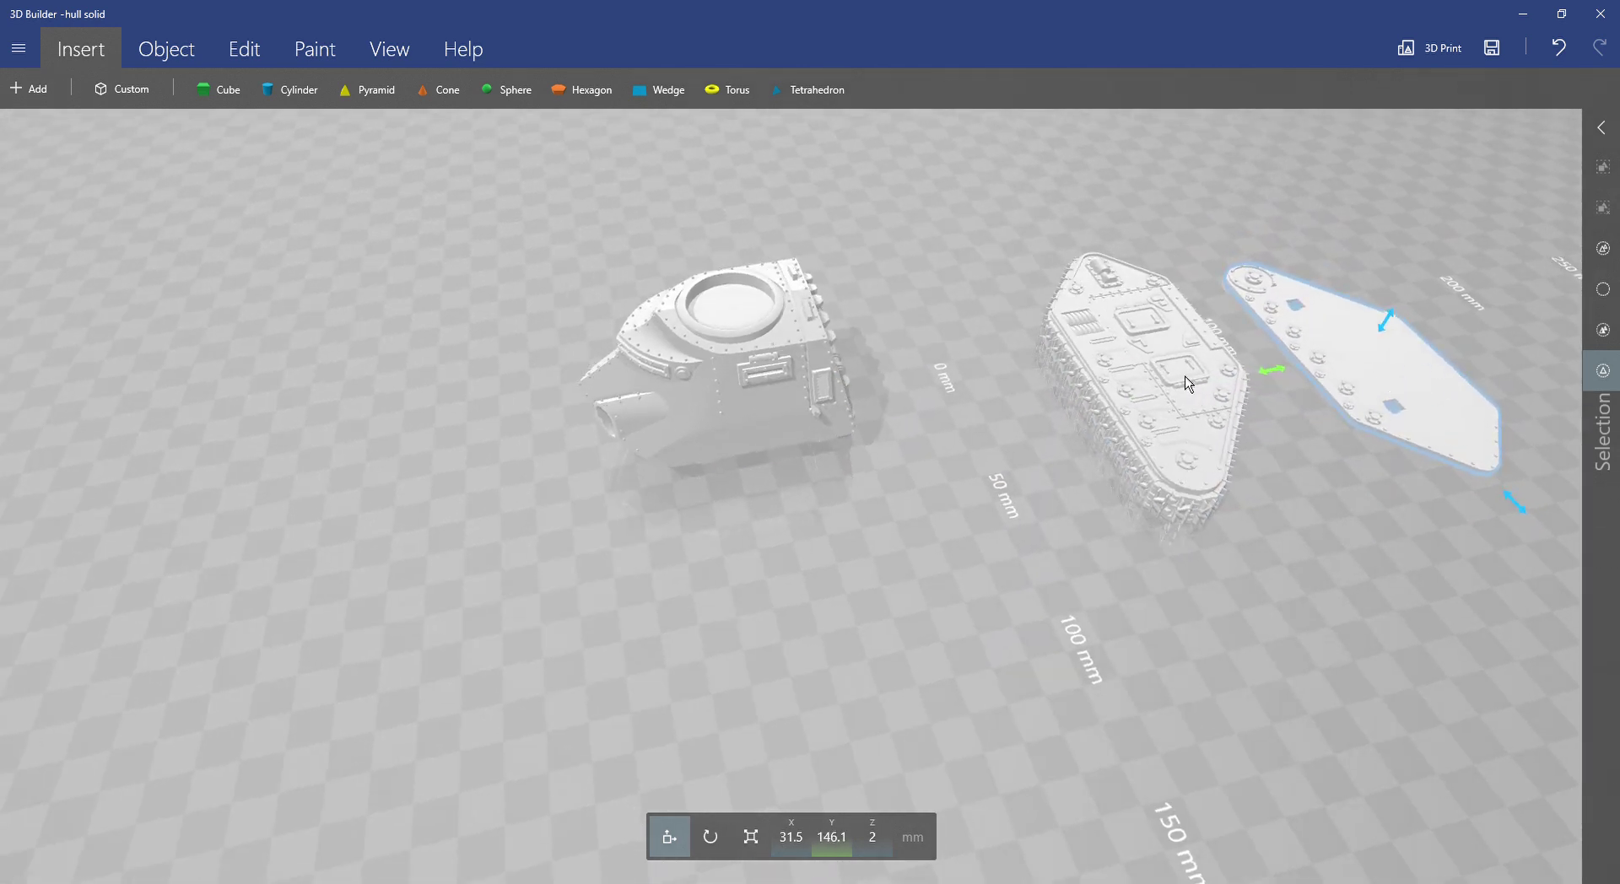
mouse_move(1291, 362)
left_mouse_down()
mouse_move(1316, 338)
mouse_move(1266, 320)
mouse_move(1348, 368)
mouse_move(1304, 338)
left_mouse_up()
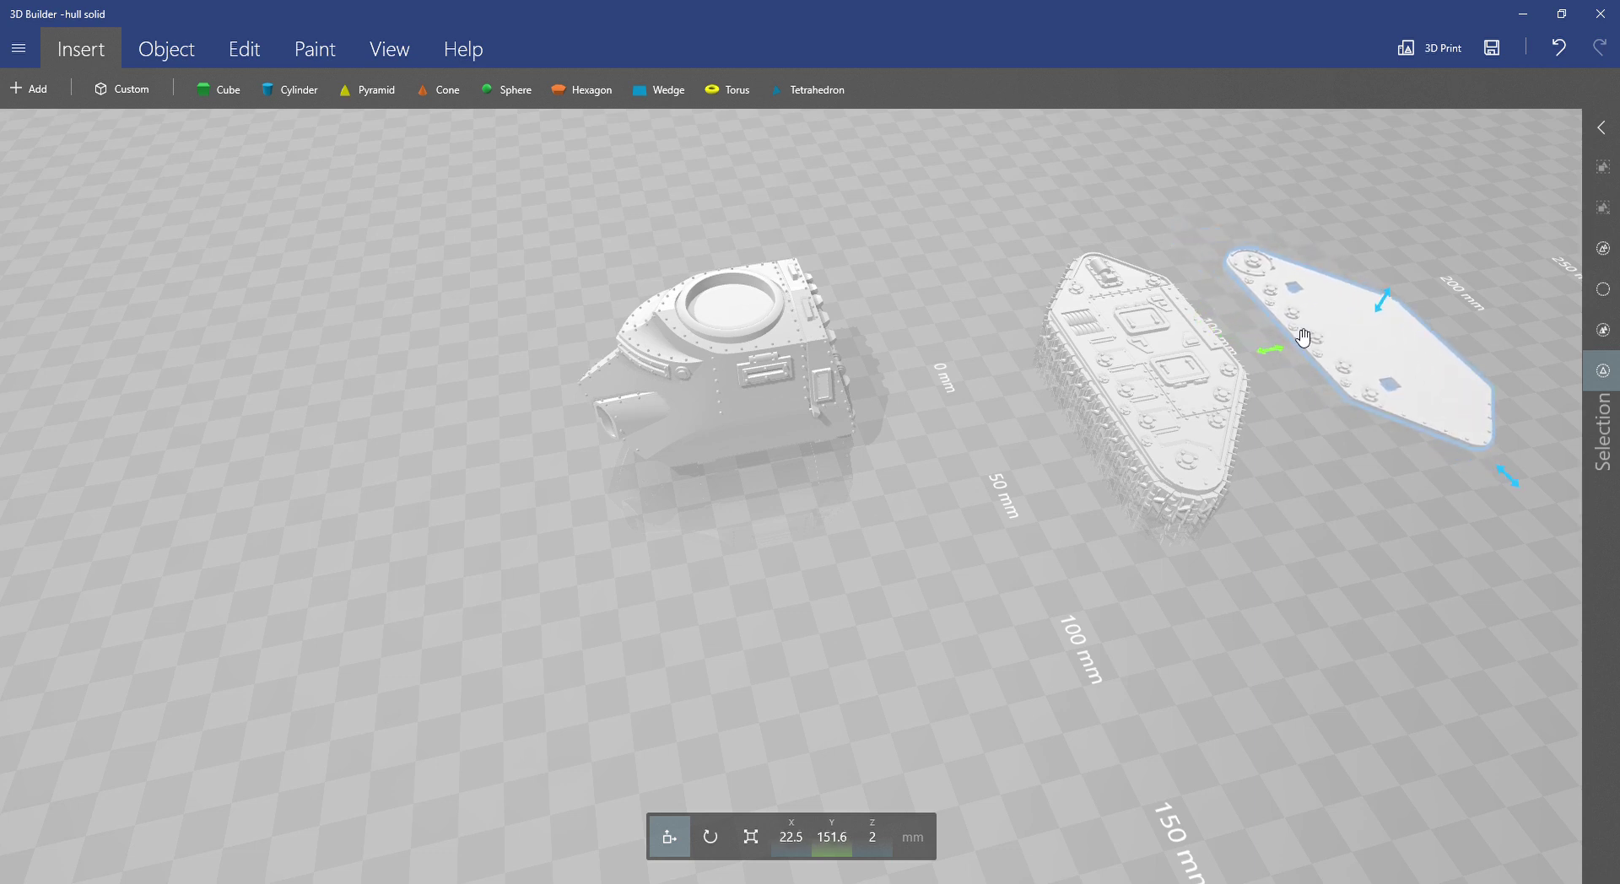
key("ctrl+z")
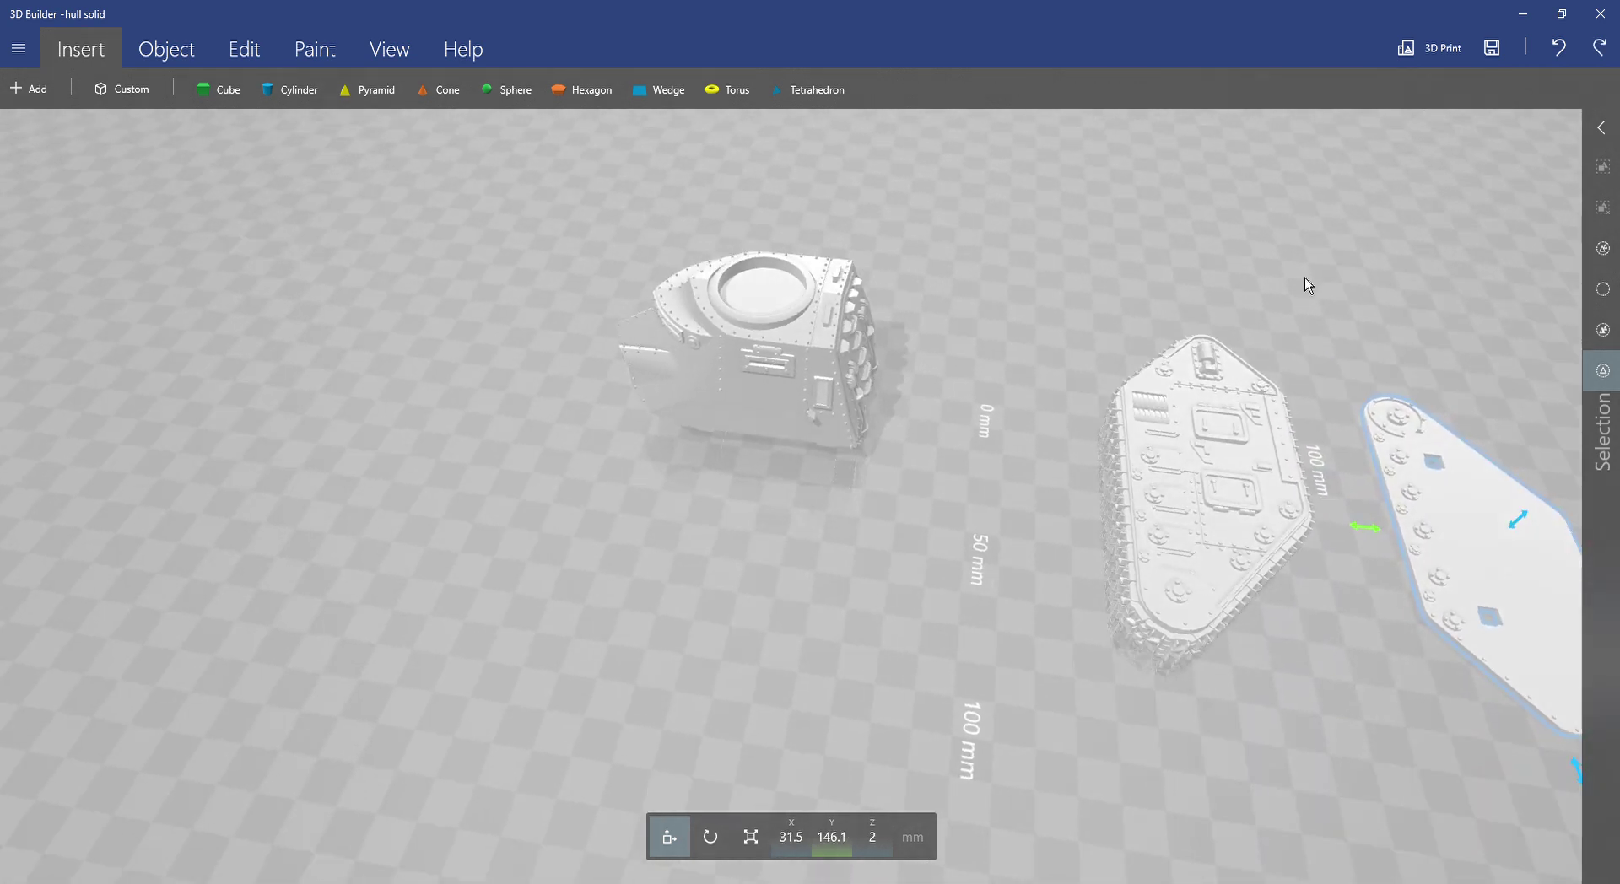
scroll(1334, 361, "down", 1)
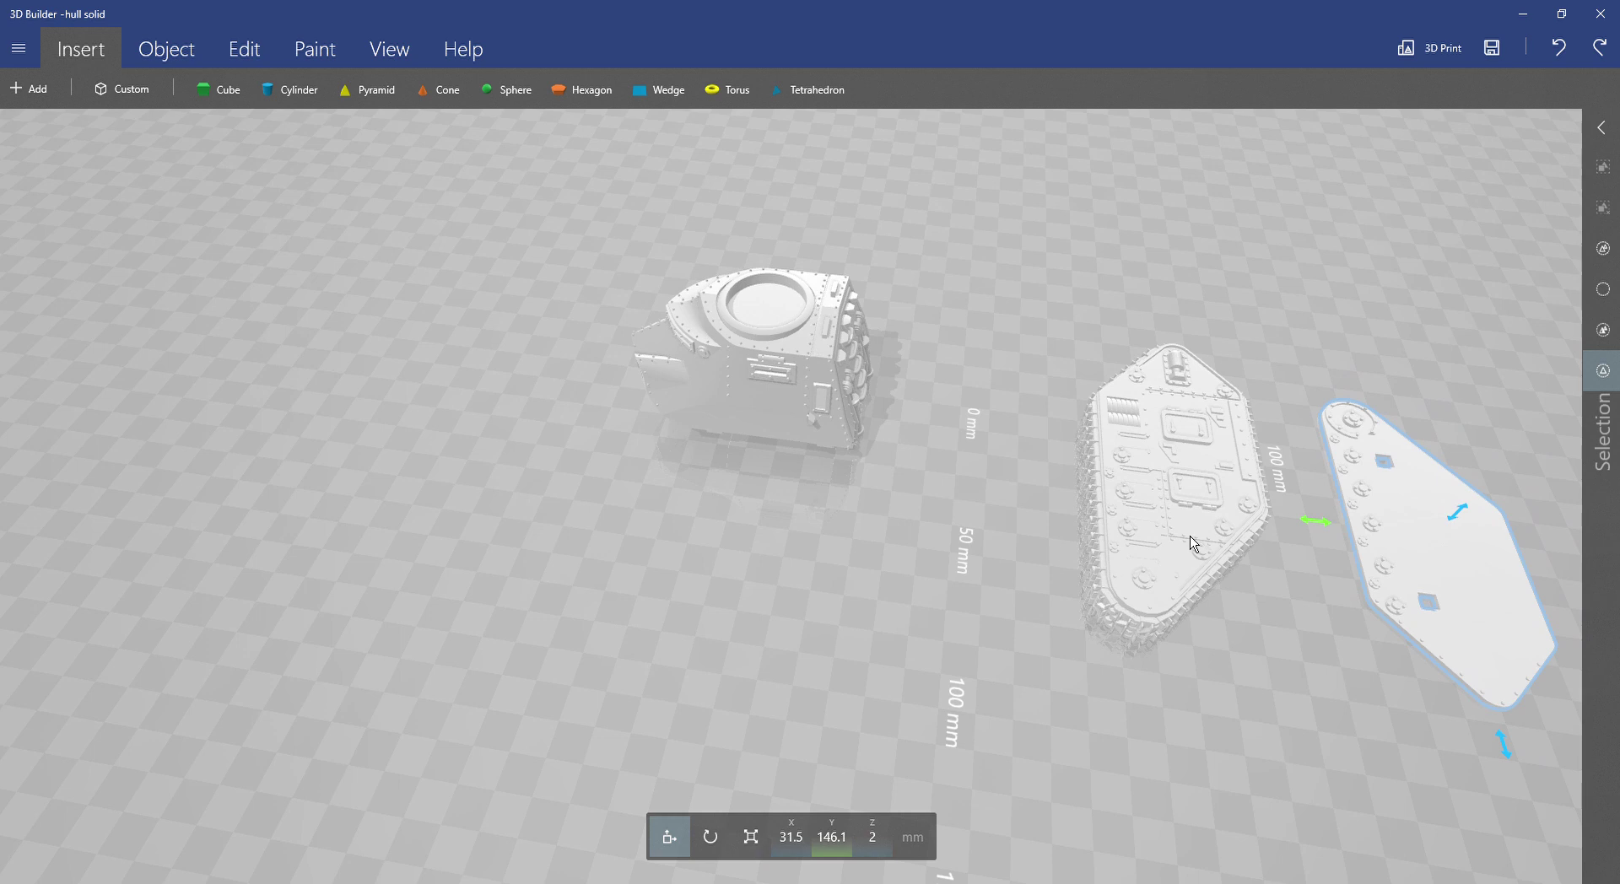
Rotate the track section so that it stands upright on its edge.
left_click(1189, 511)
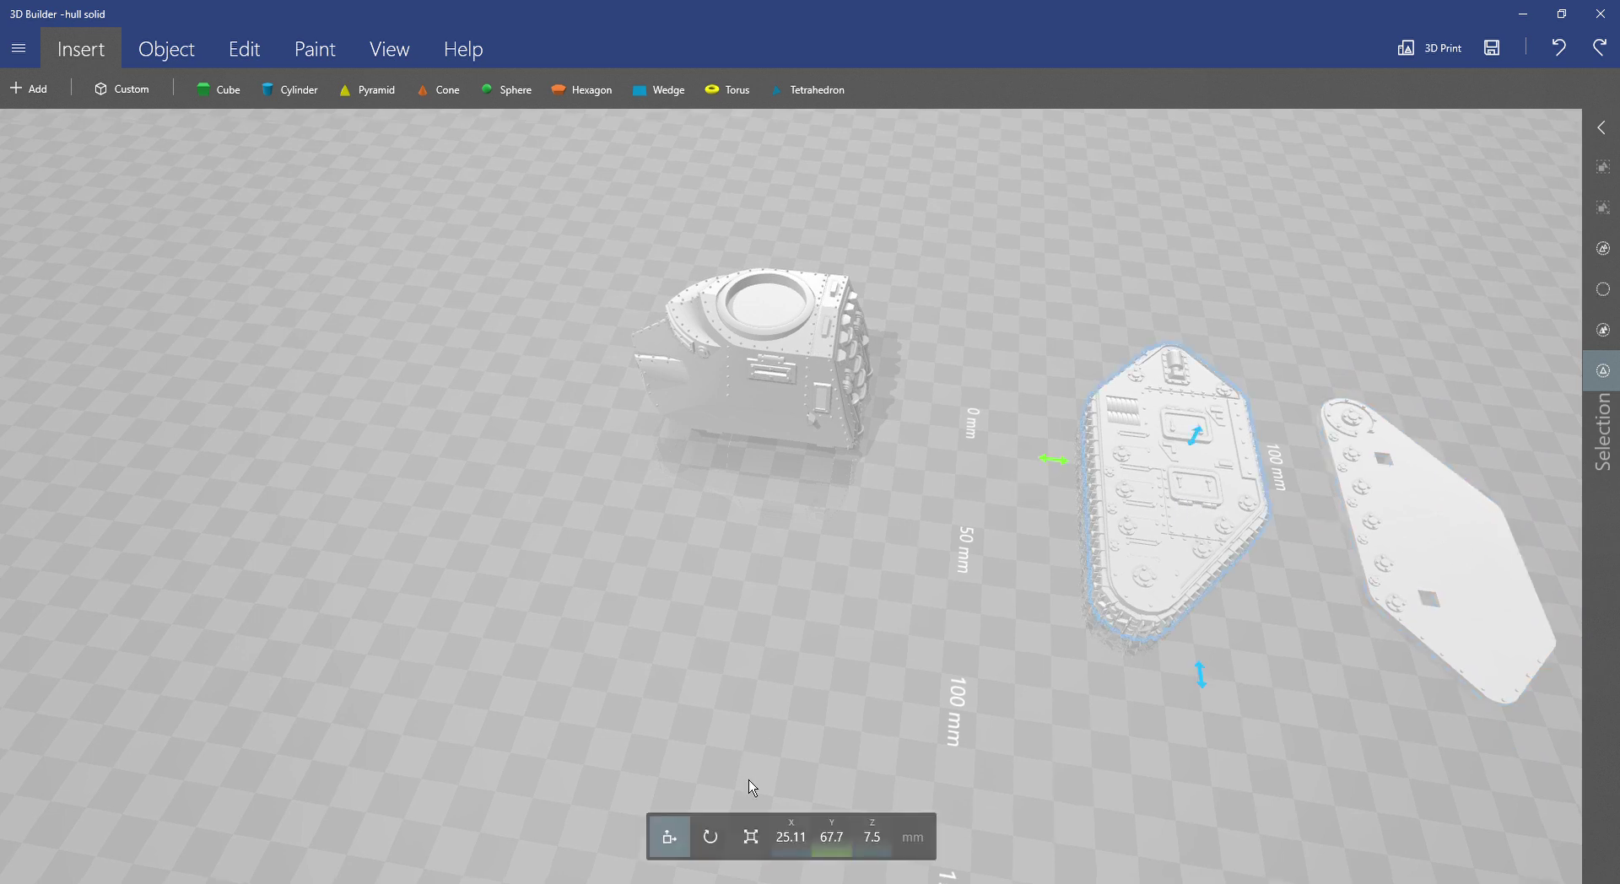
left_click(710, 838)
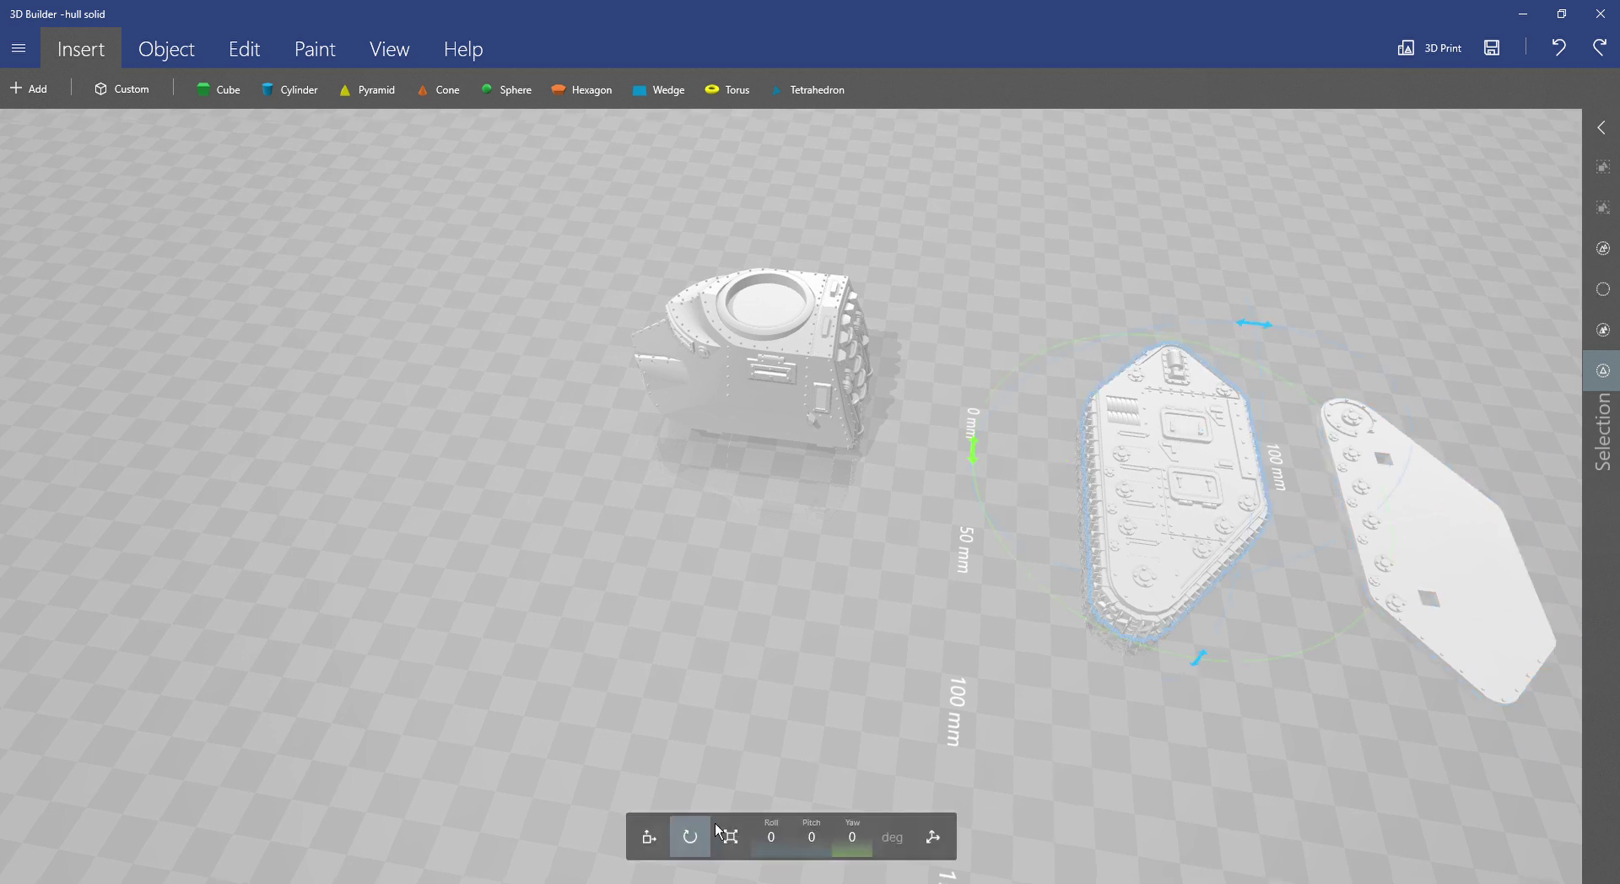
left_click_drag(1263, 326, 1087, 467)
left_click(1178, 475)
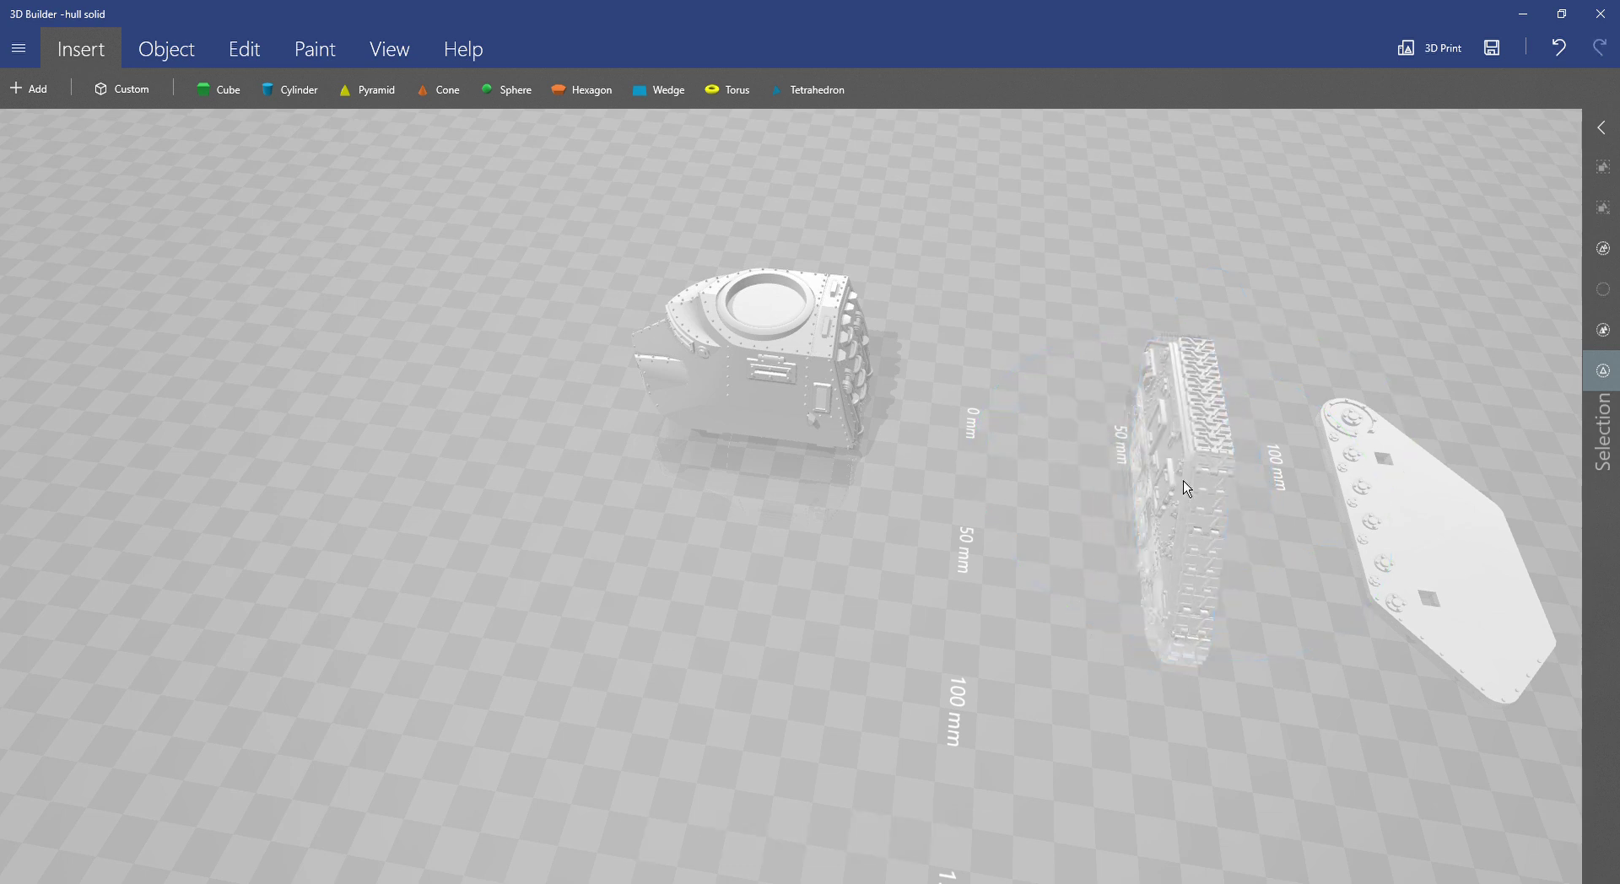
left_click_drag(1244, 488, 1183, 459)
Rotate the side plate to 90 degrees roll and -180 degrees yaw, and raise it to Z 23.85 mm.
left_click(1461, 589)
left_click_drag(1468, 387, 1083, 400)
left_click_drag(1190, 365, 1030, 547)
left_click_drag(1254, 523, 1016, 481)
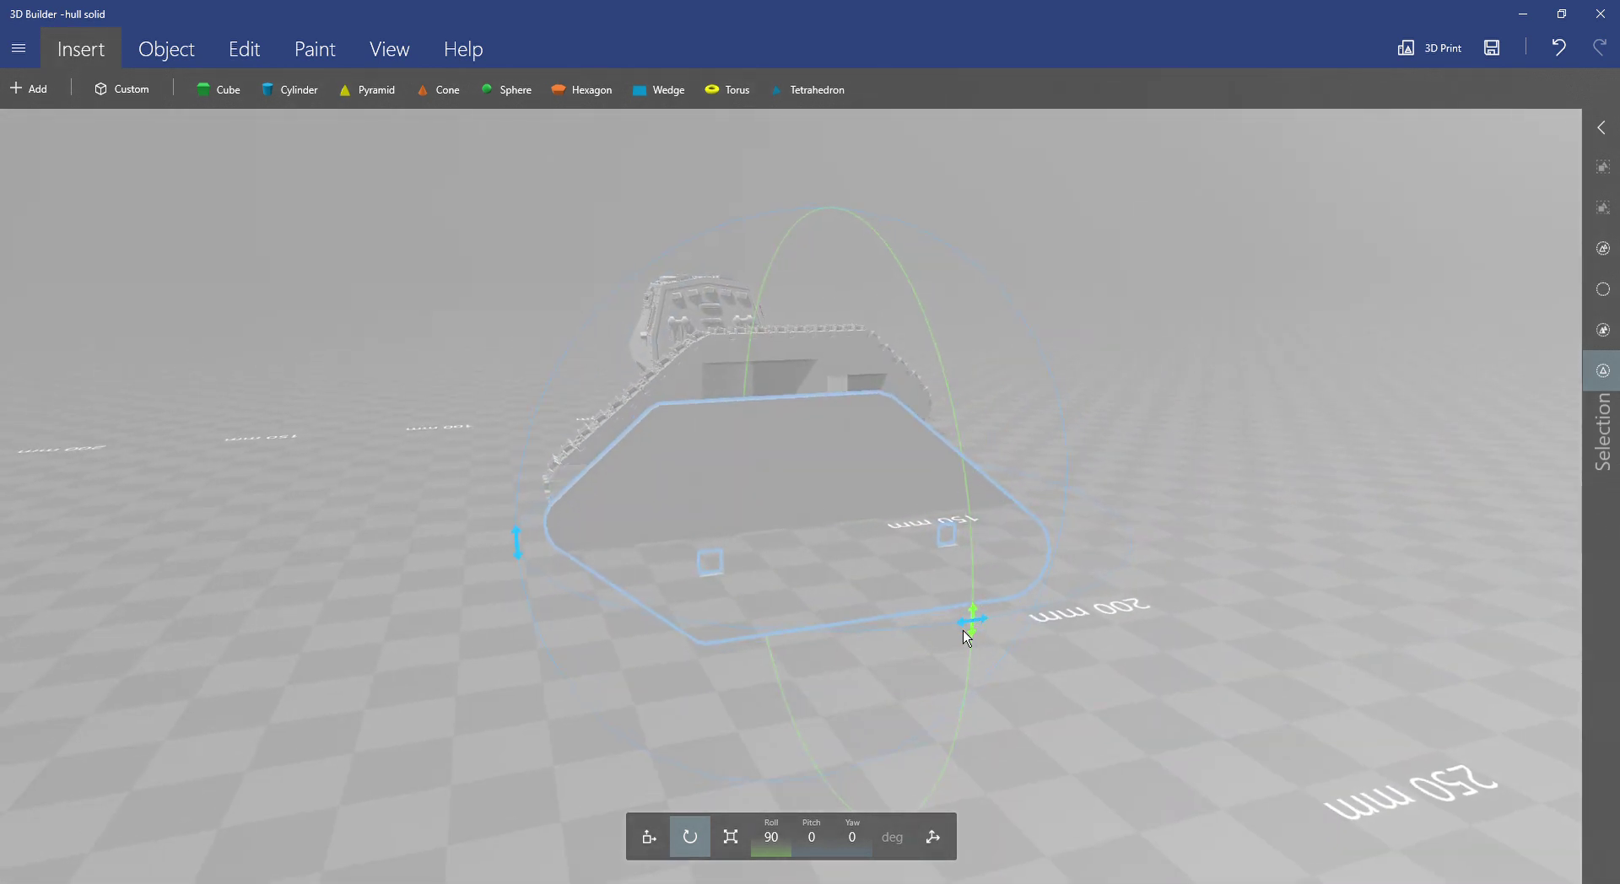
left_click_drag(970, 628, 825, 501)
left_click_drag(827, 502, 824, 504)
left_click_drag(603, 425, 774, 429)
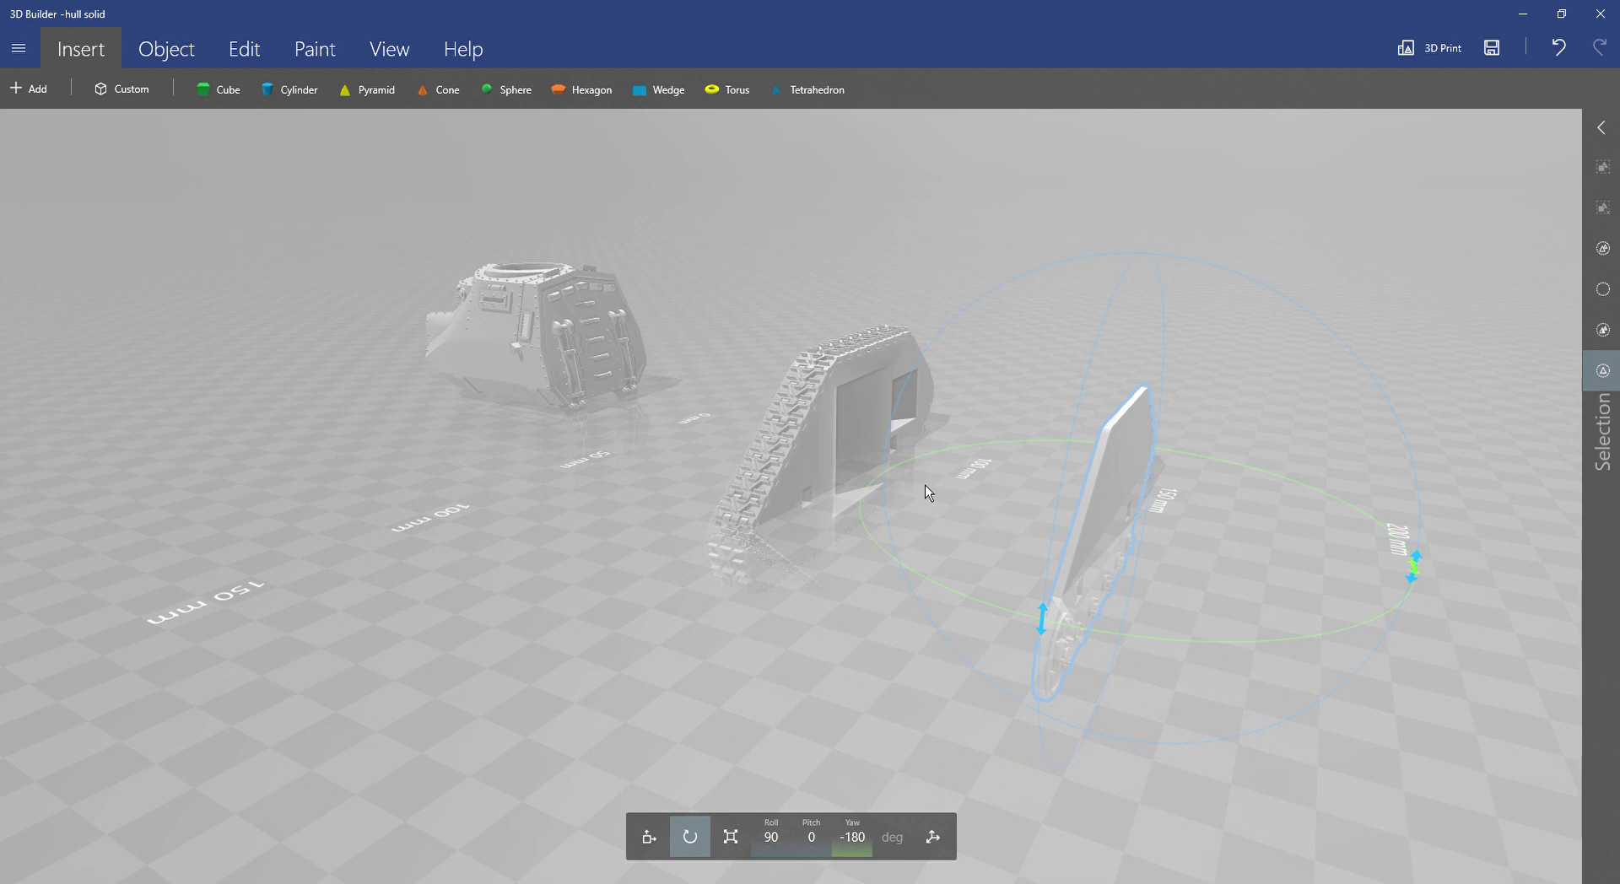
left_click_drag(1114, 534, 1105, 440)
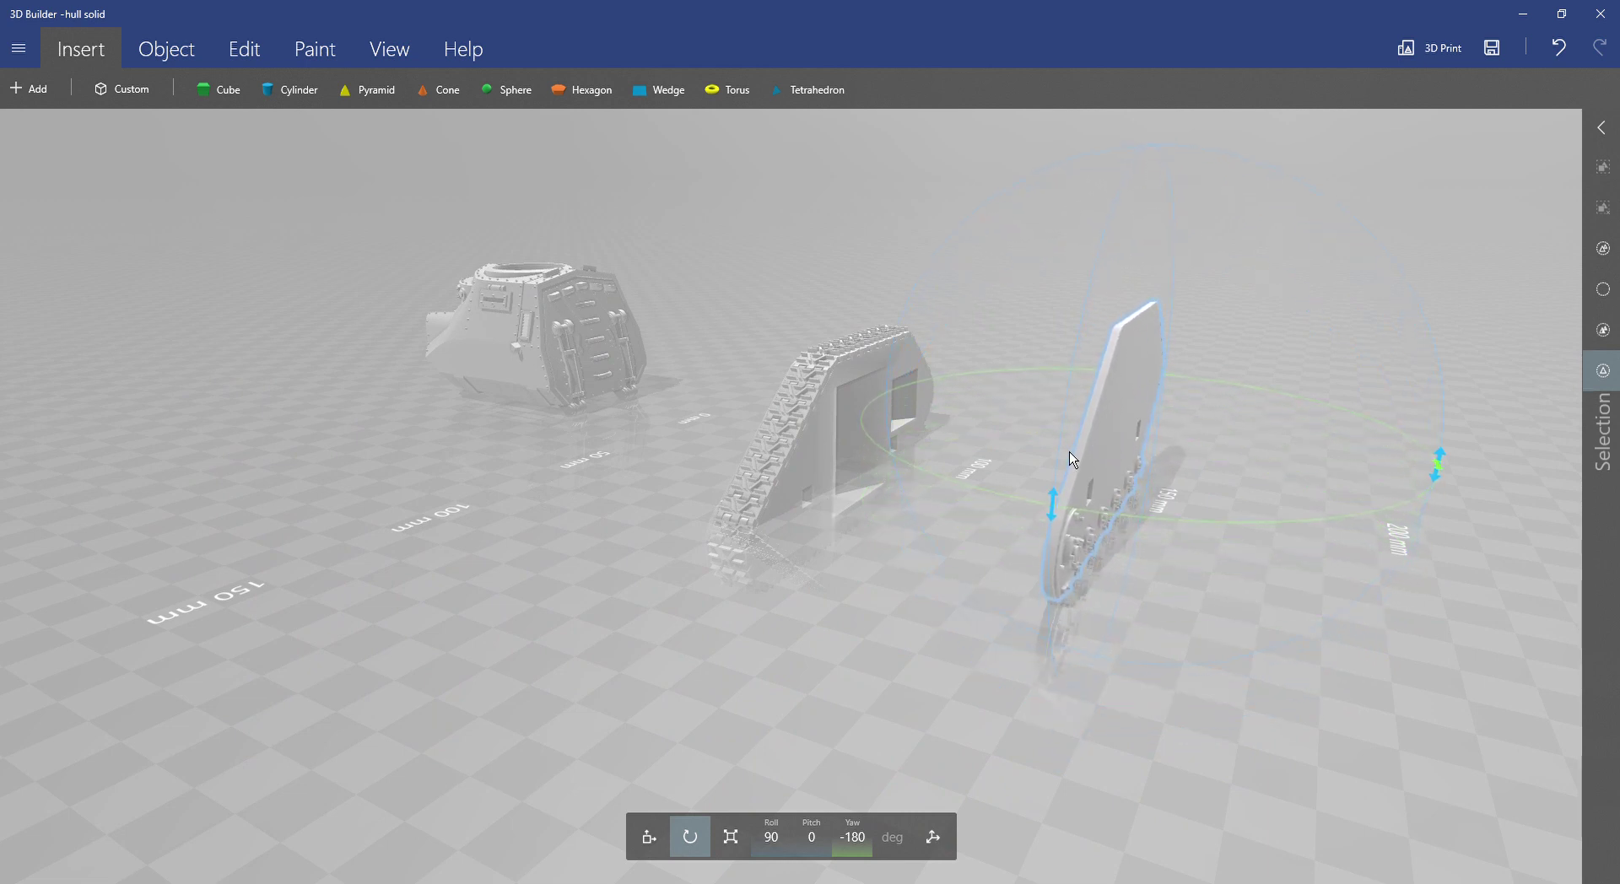
Raise the upright track section to Z 26.7 mm so that it rests on the ground plane.
left_click(848, 454)
left_click(666, 834)
left_click_drag(838, 322, 844, 214)
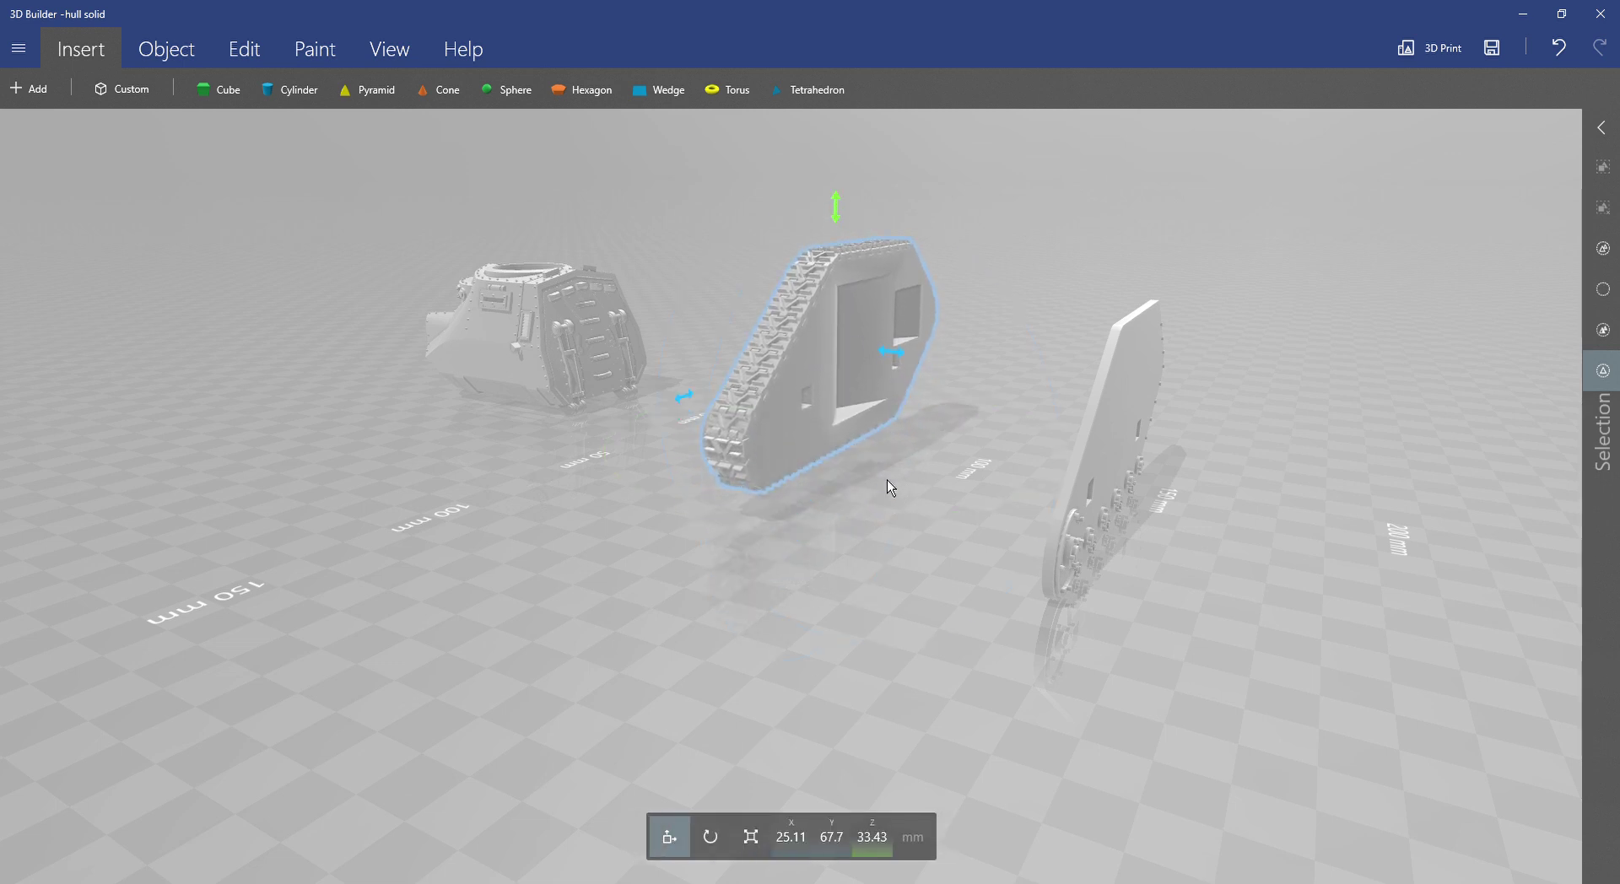
right_click_drag(891, 504, 857, 413)
left_click_drag(843, 445, 836, 465)
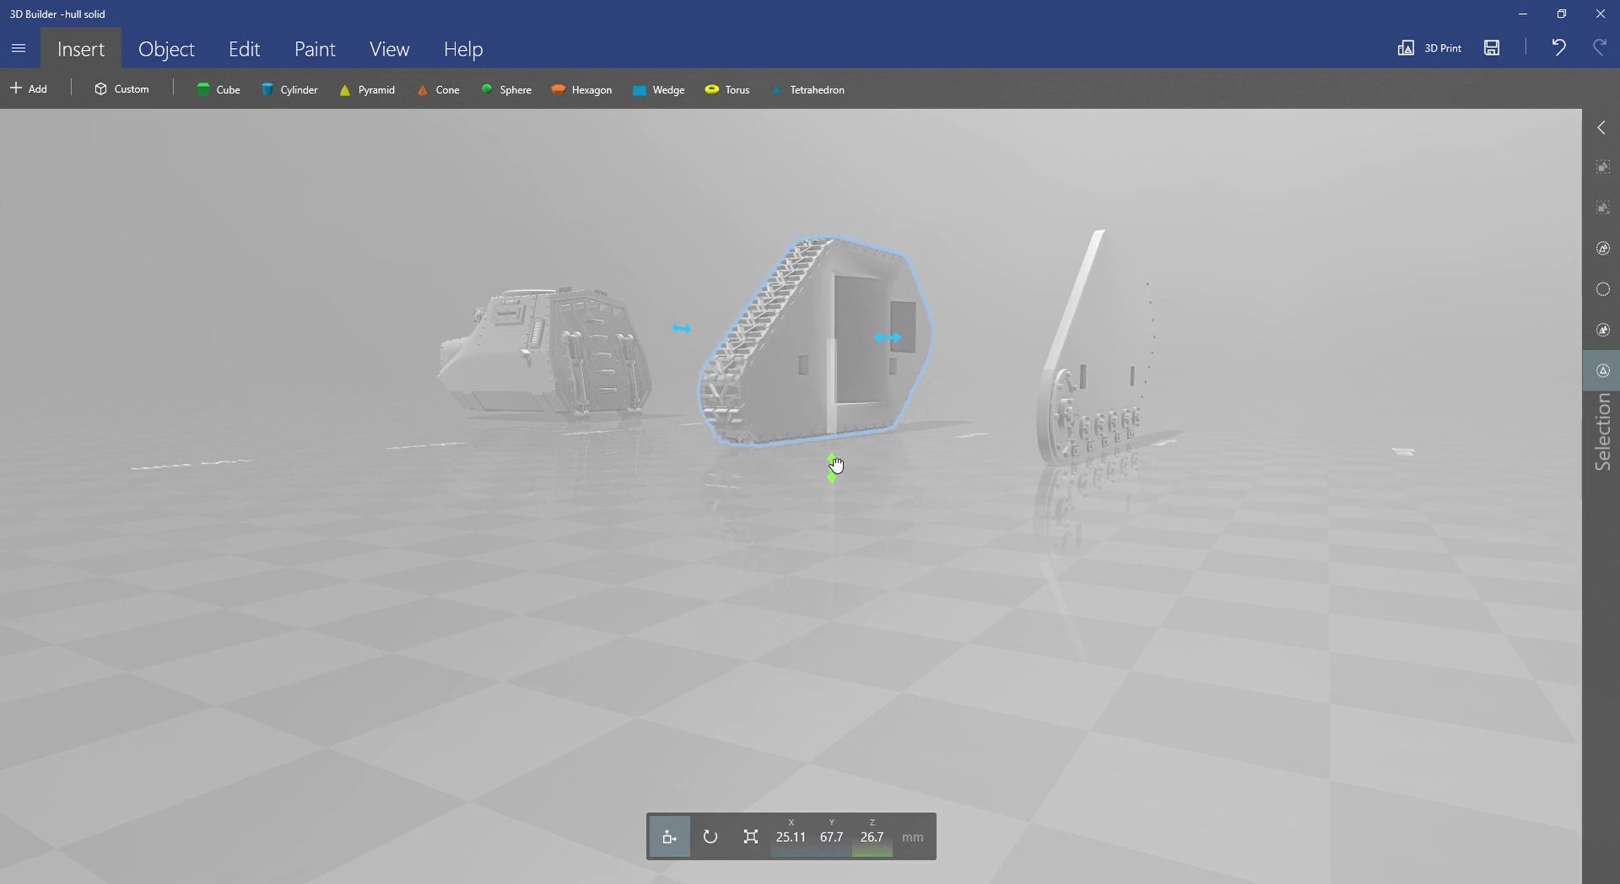
right_click_drag(844, 390, 810, 466)
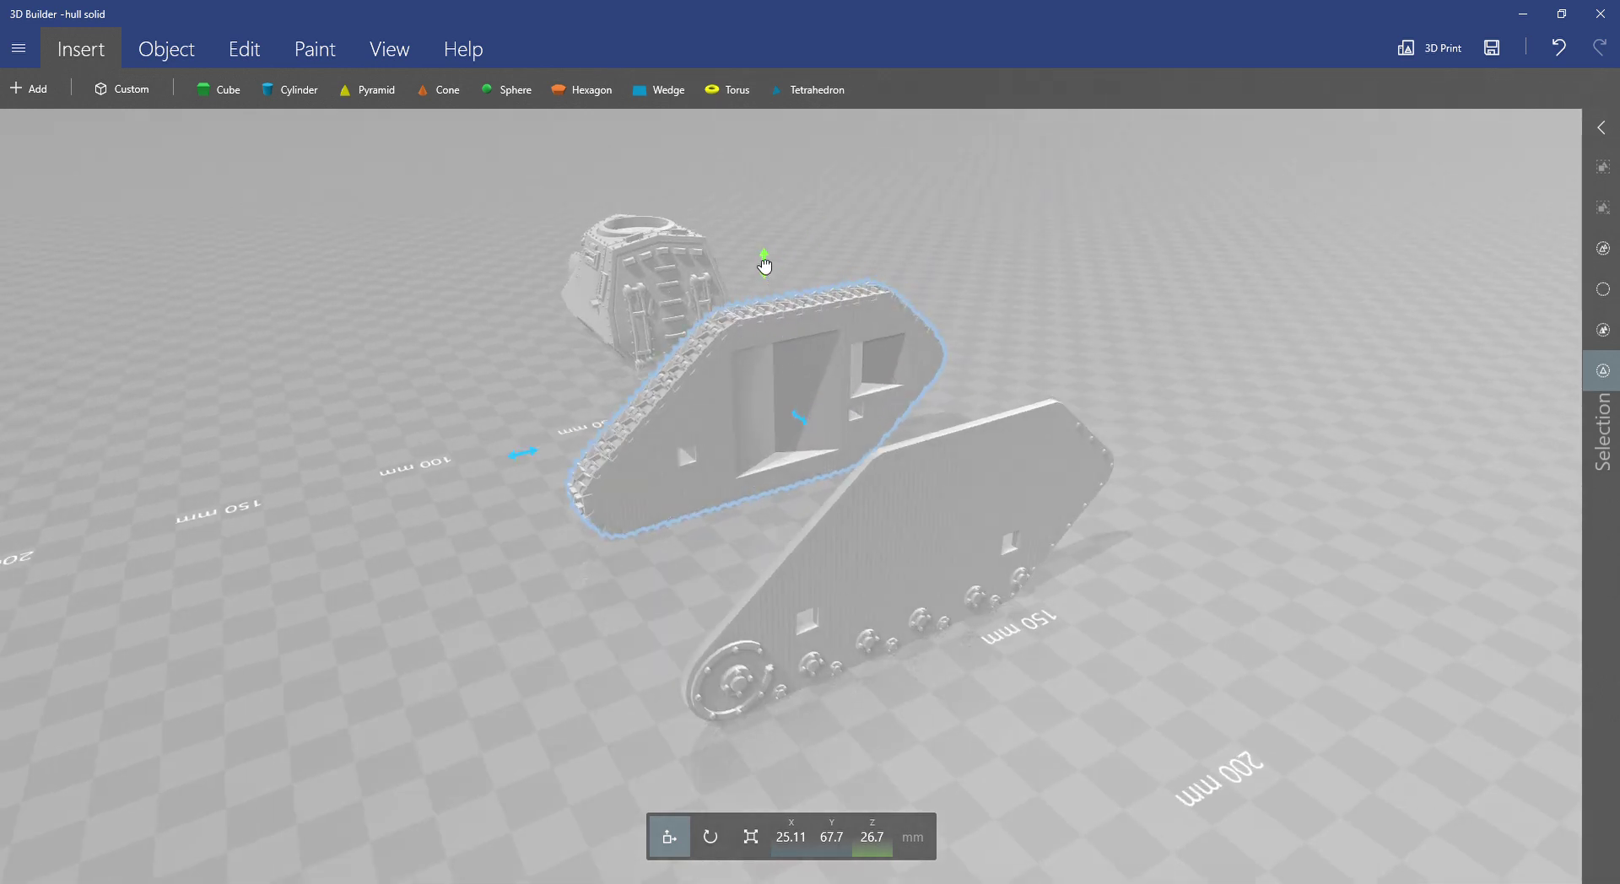
Move the side plate along Y to 77.2 mm, bringing it up against the track section.
left_click(919, 575)
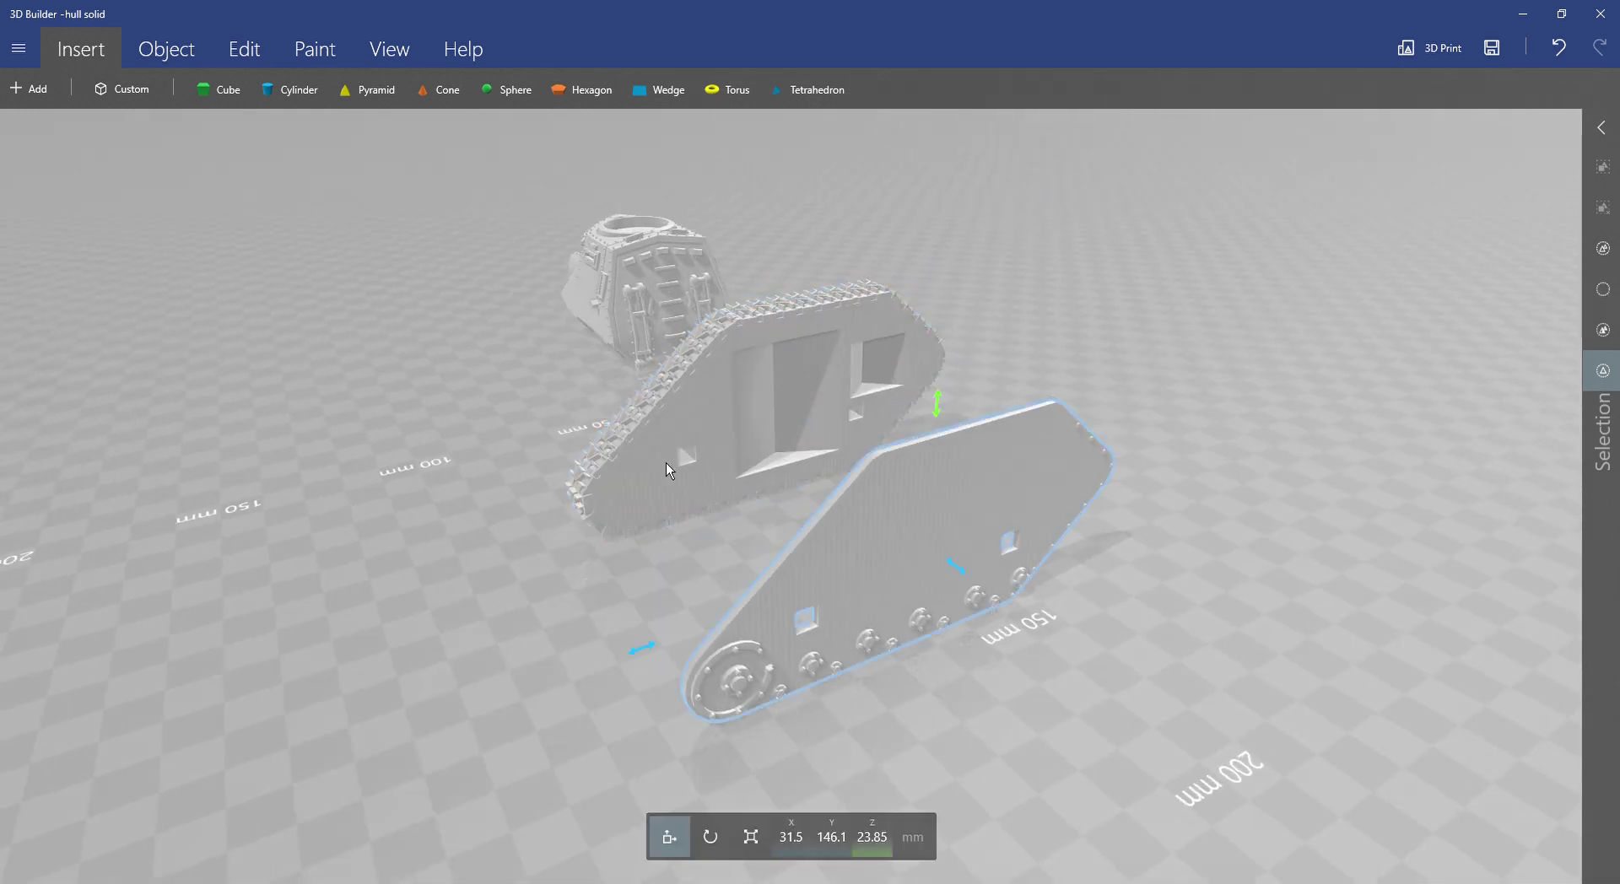
left_click_drag(972, 582, 808, 445)
right_click_drag(808, 445, 958, 513)
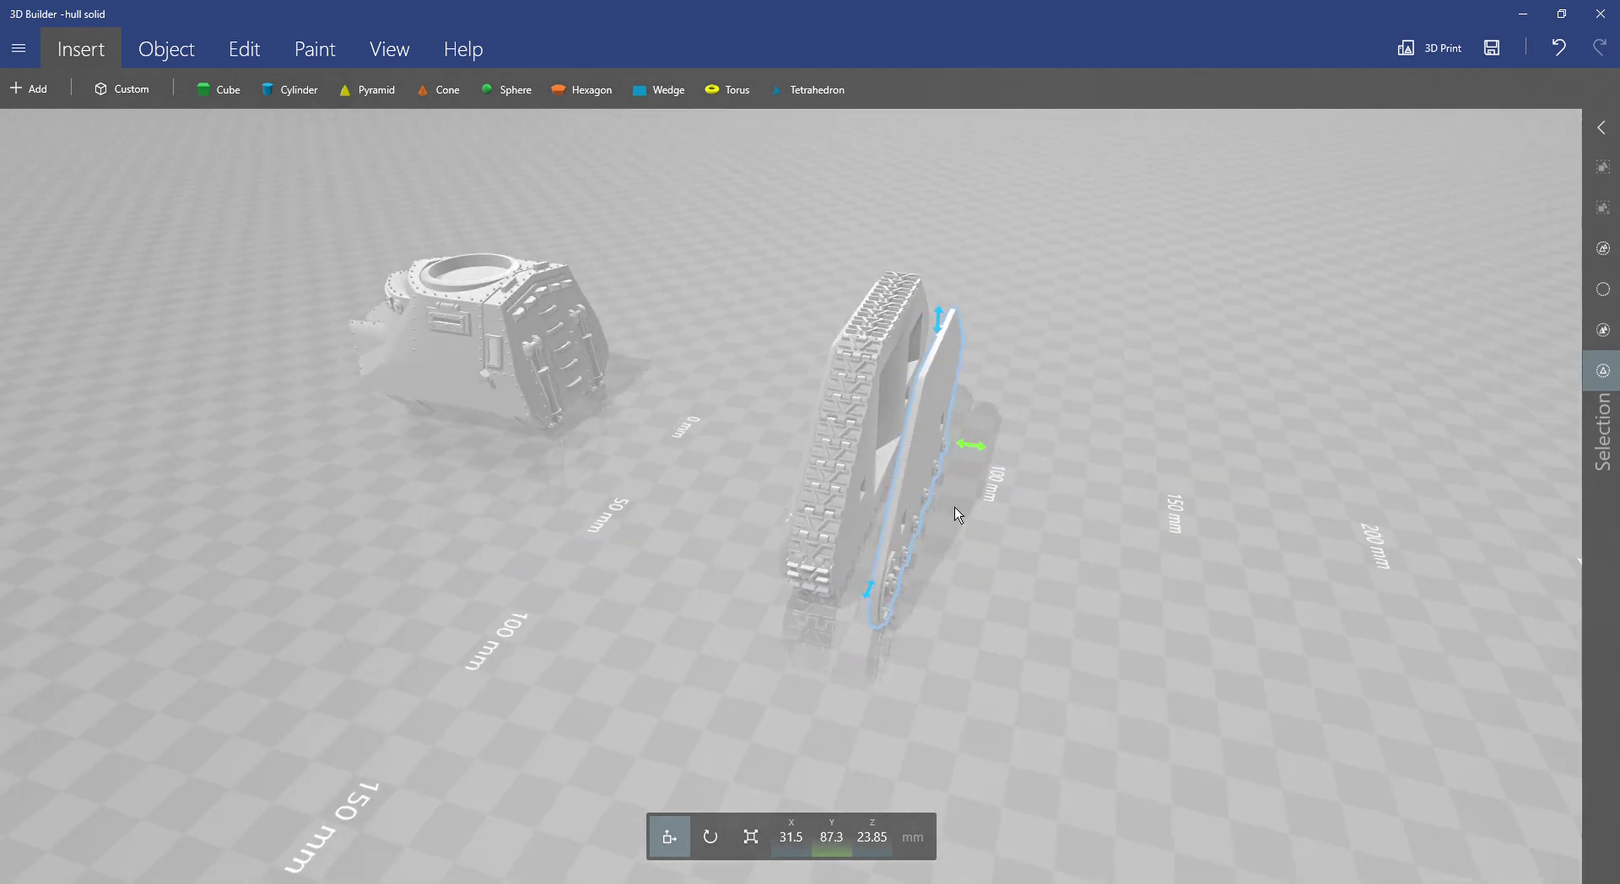
left_click_drag(976, 449, 948, 432)
right_click_drag(1078, 447, 869, 419)
scroll(869, 417, "up", 3)
left_click_drag(900, 390, 972, 388)
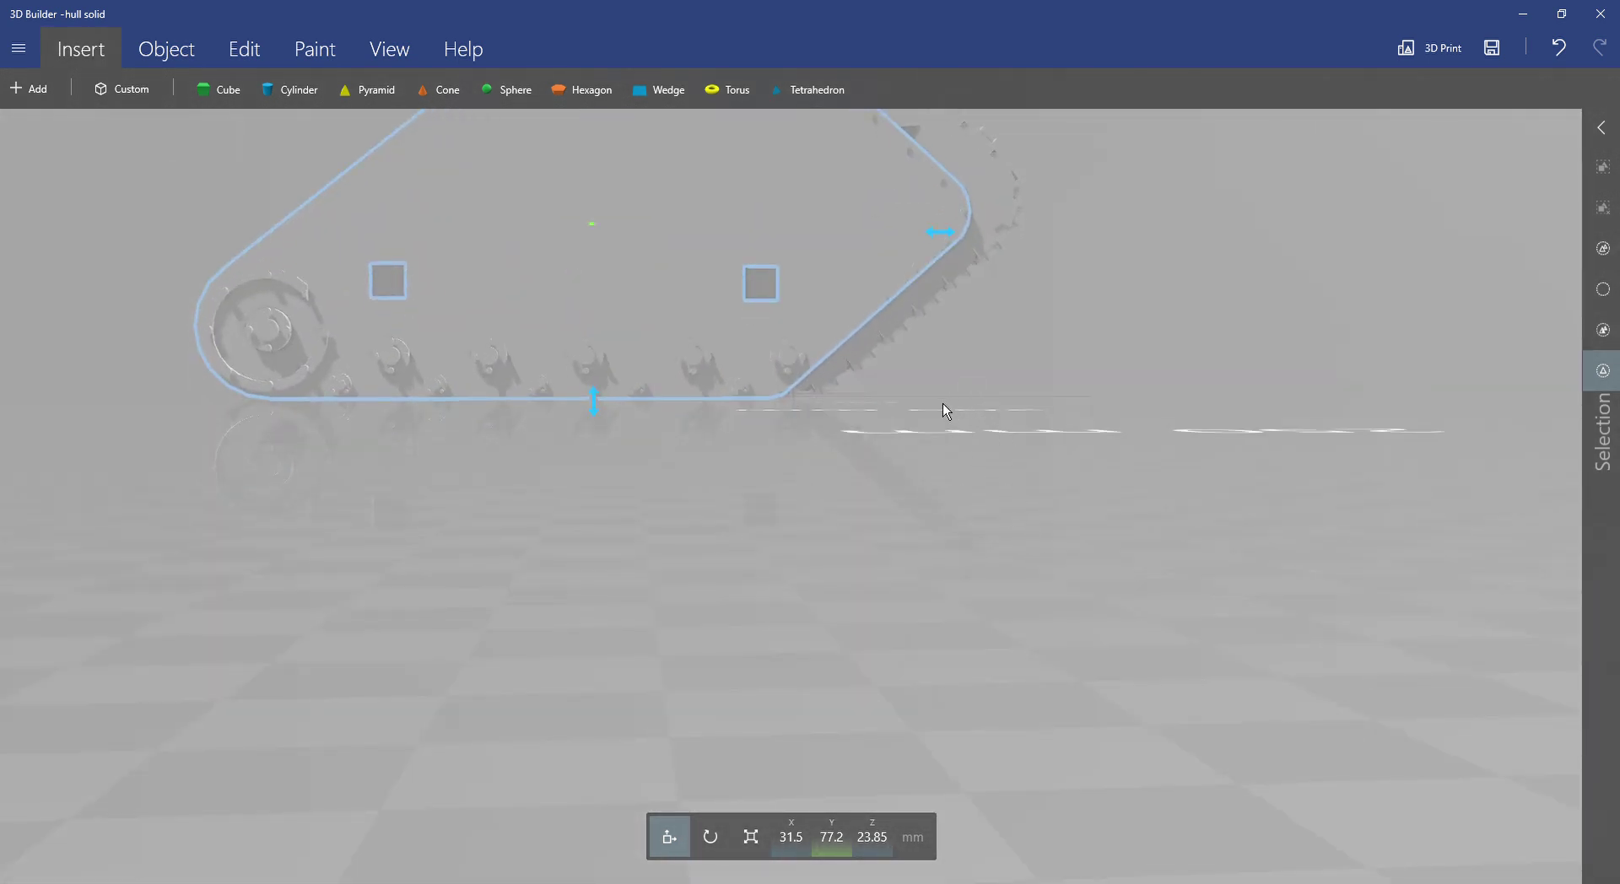
left_click_drag(904, 409, 937, 437)
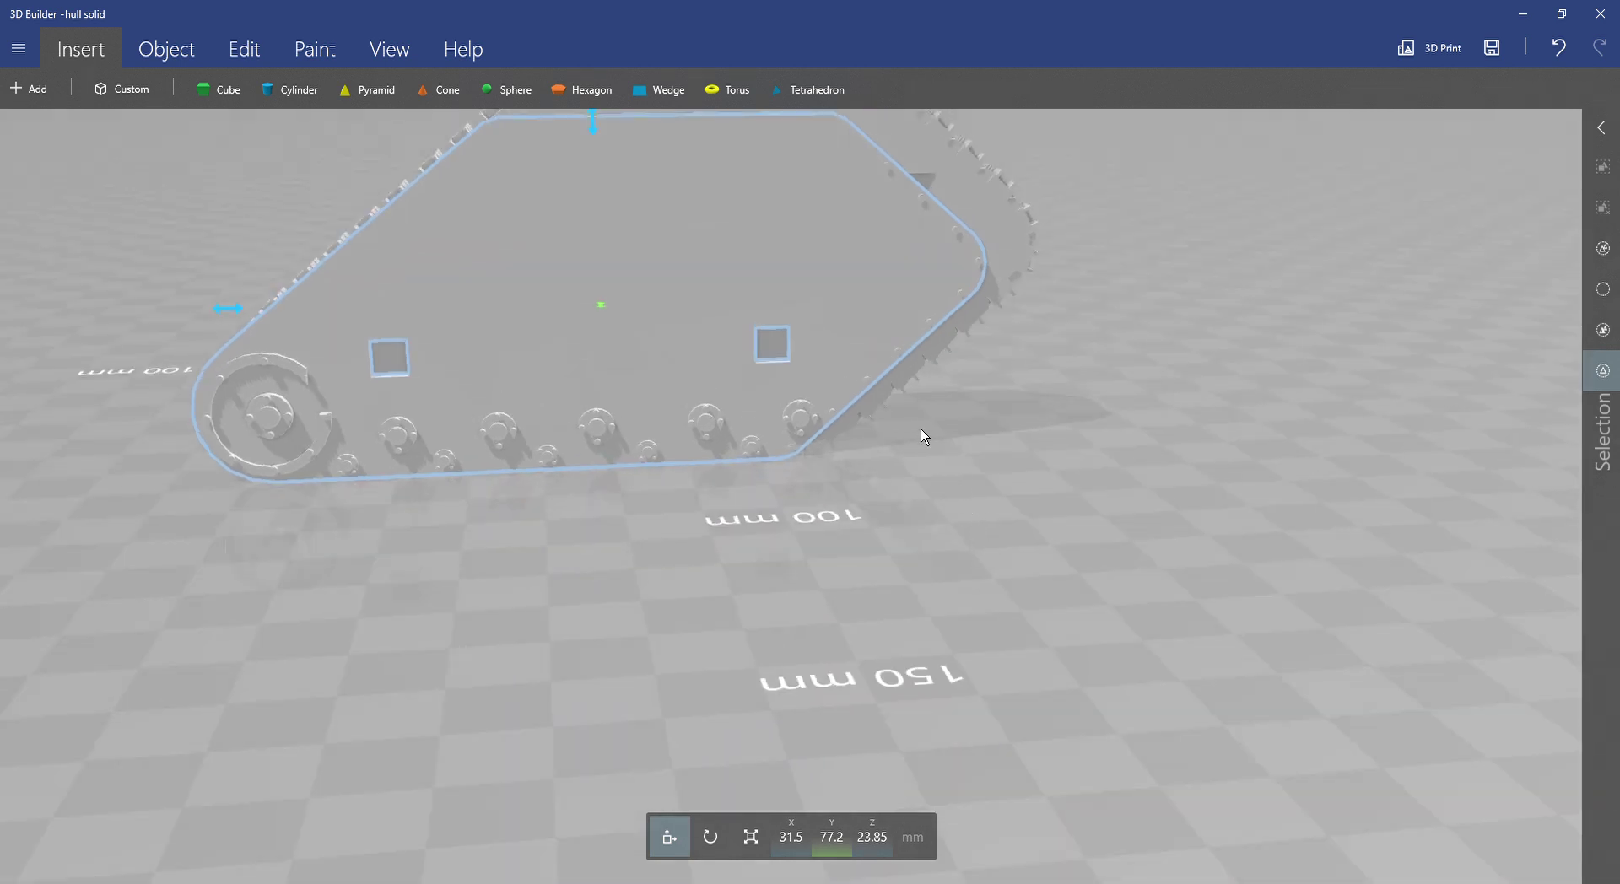
left_click_drag(909, 441, 947, 469)
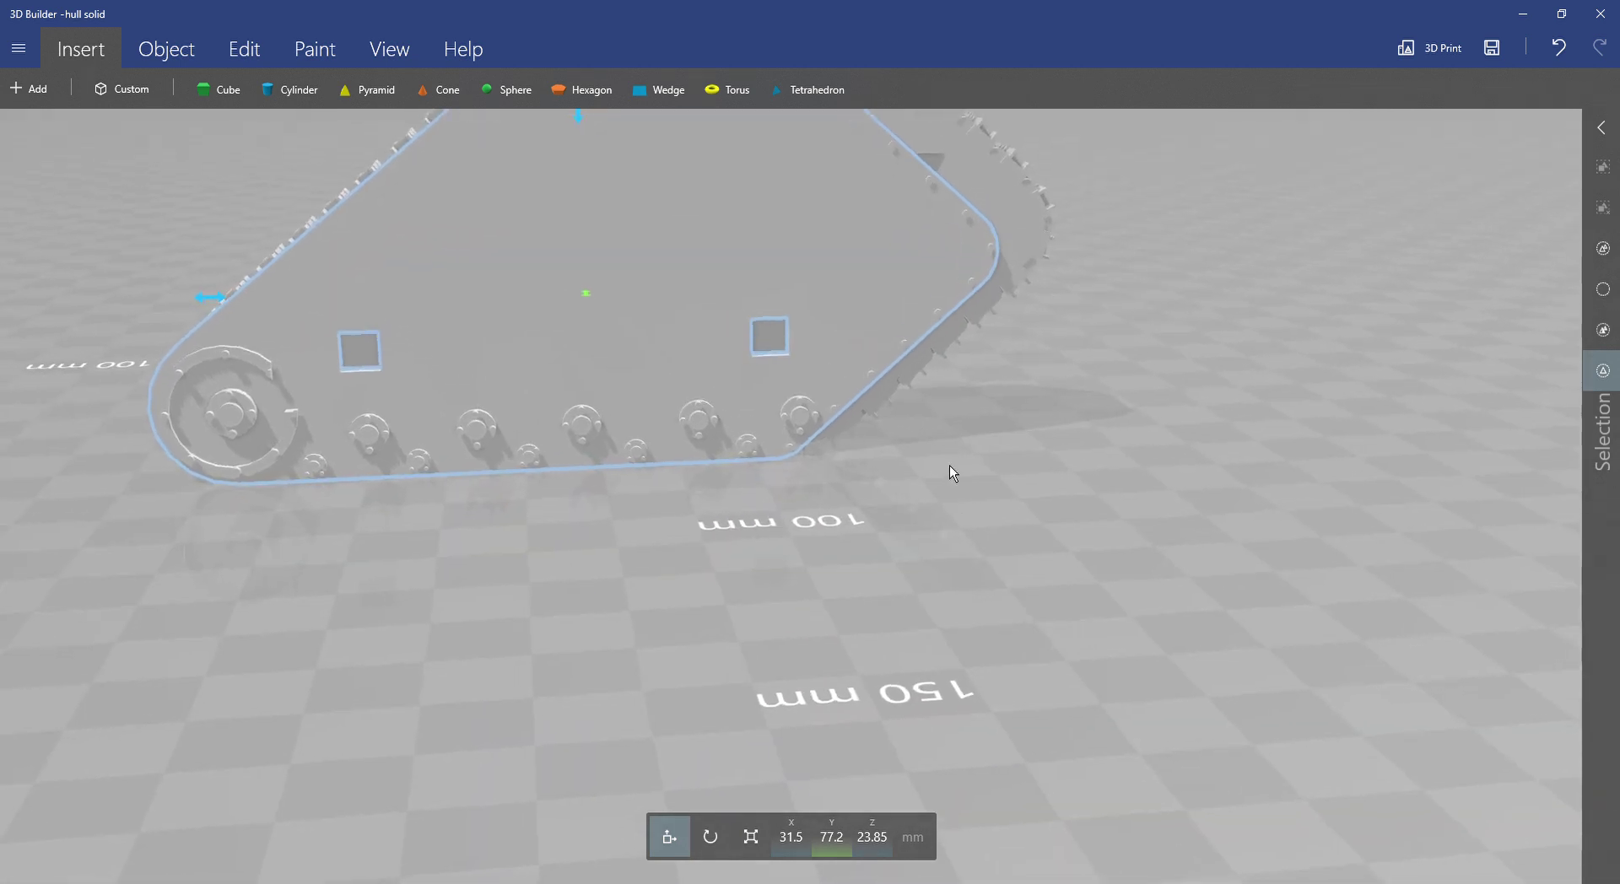
left_click_drag(929, 402, 1042, 482)
left_click_drag(904, 384, 999, 444)
key("ctrl+z")
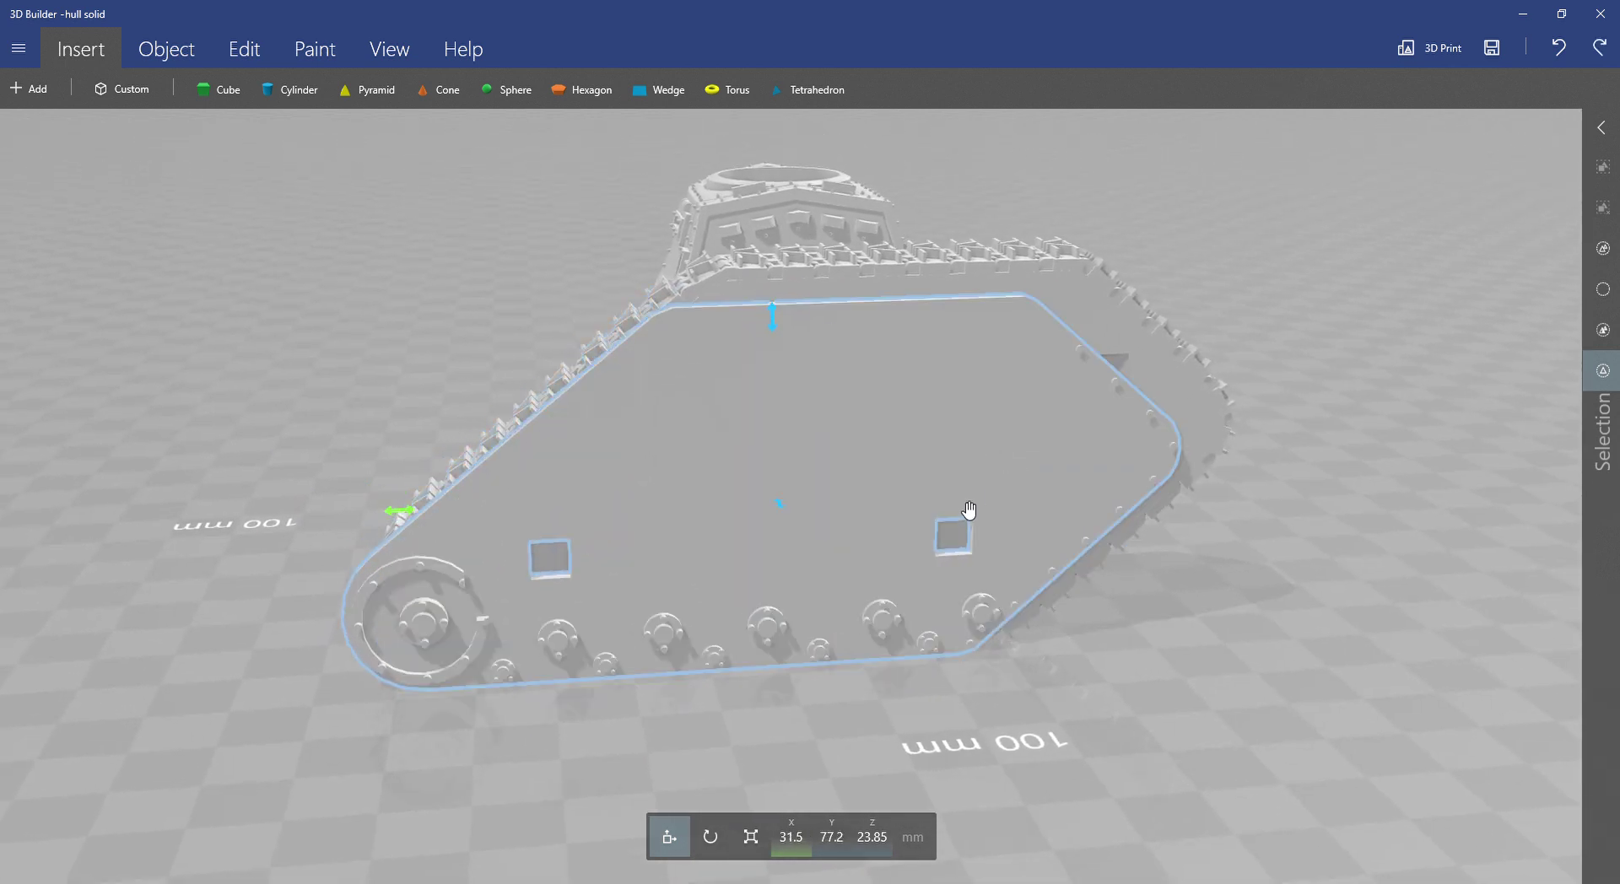
Align the side plate with the track section by positioning it at X 25.11 mm and Z 26.7 mm.
left_click_drag(413, 512, 447, 509)
left_click_drag(891, 653, 930, 646)
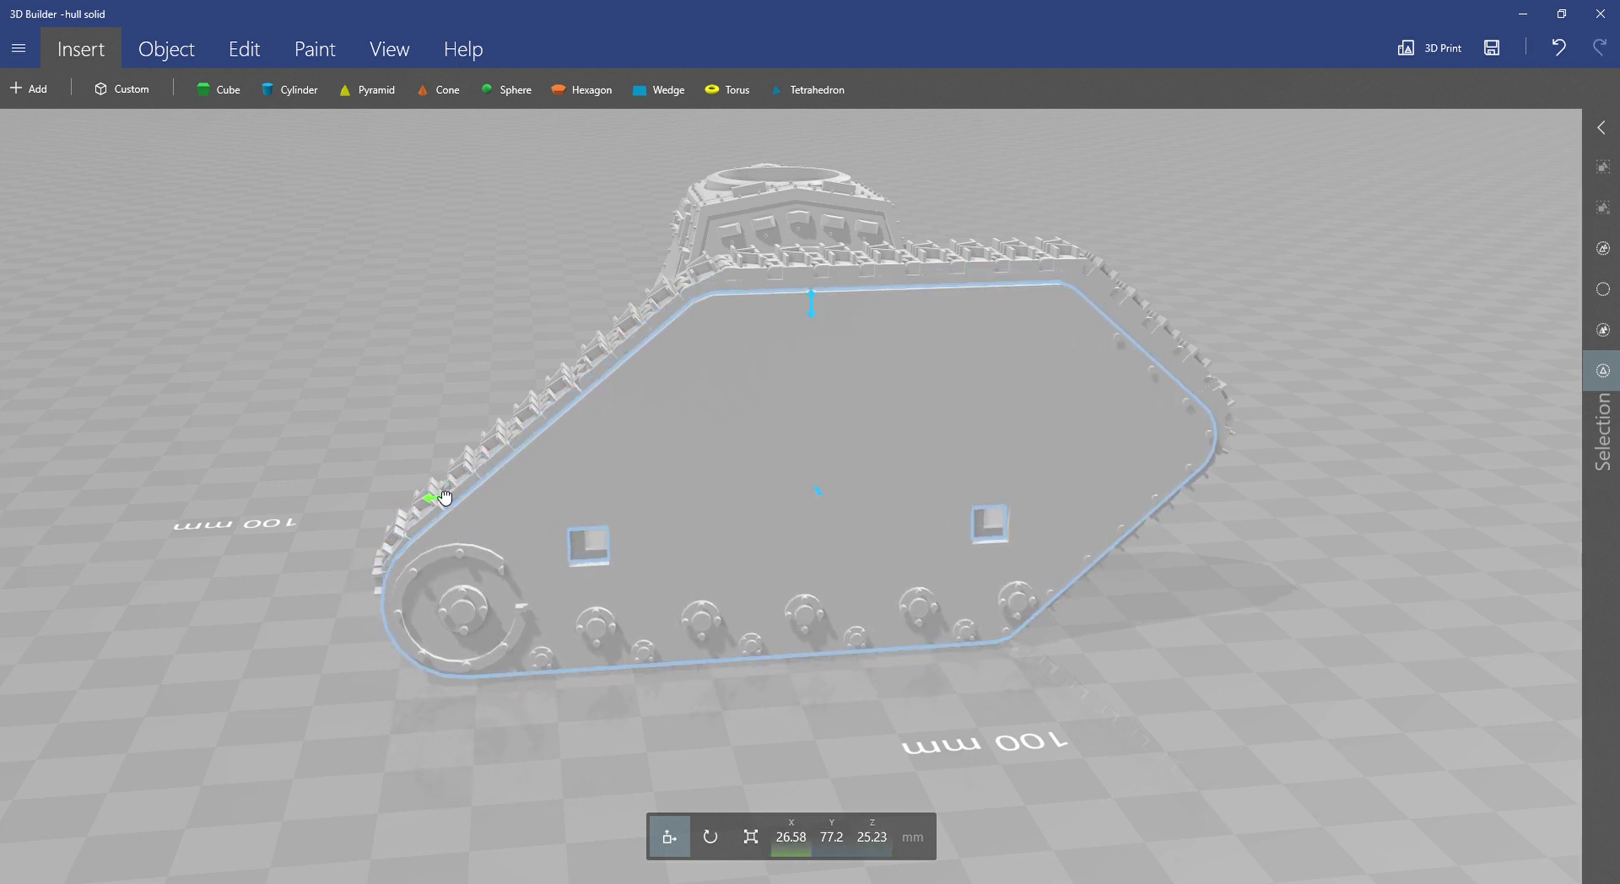
left_click_drag(439, 497, 456, 499)
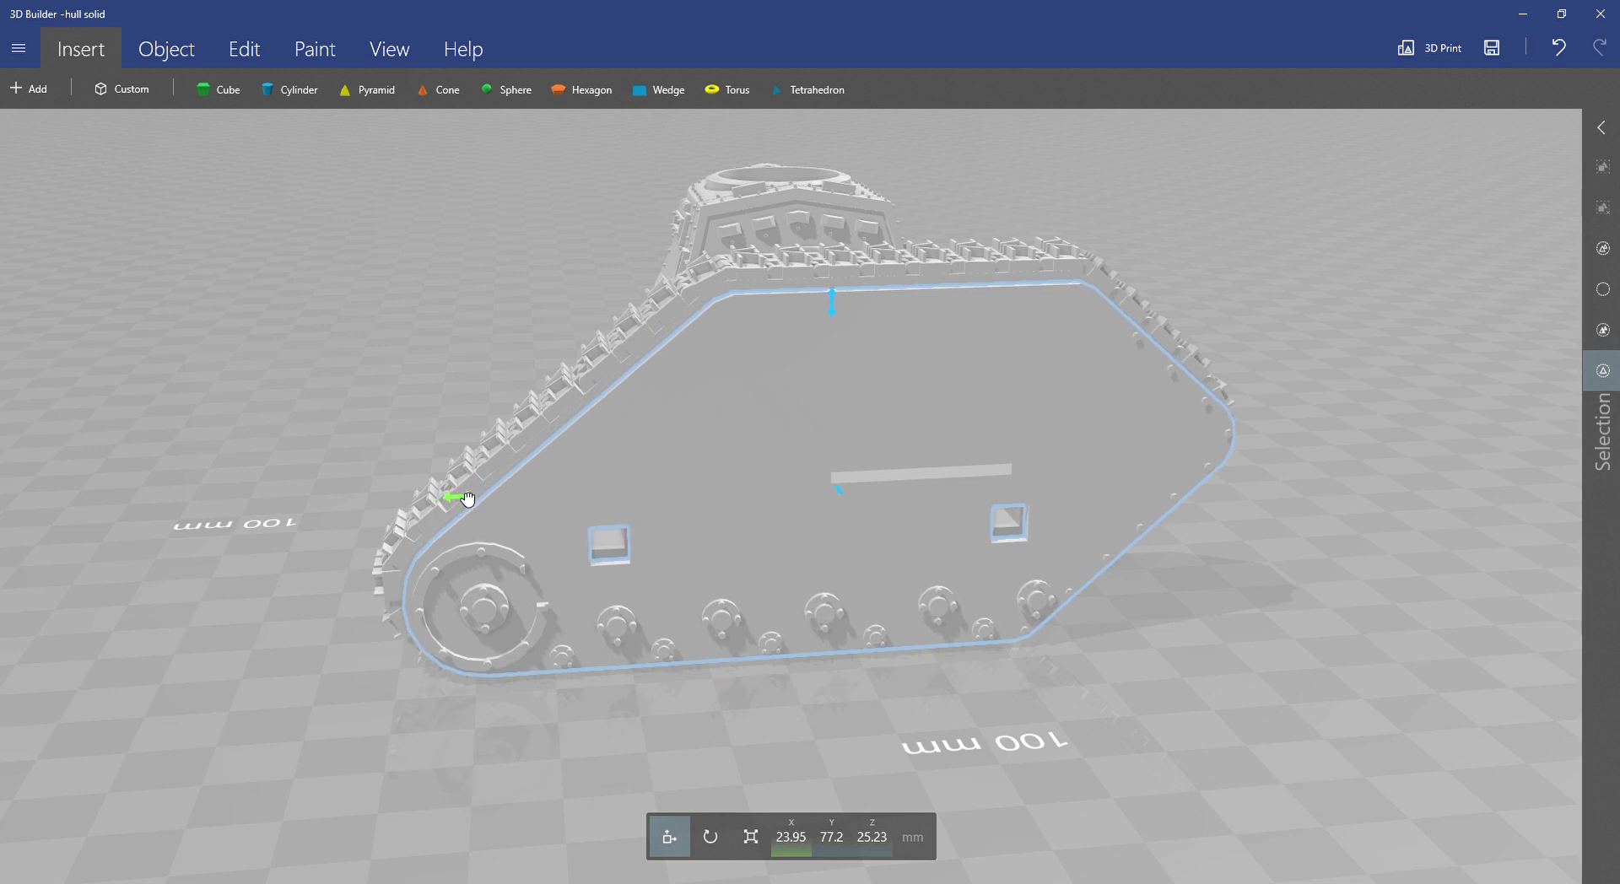
left_click_drag(1039, 727, 1071, 682)
left_click_drag(854, 224, 852, 208)
left_click_drag(1122, 661, 457, 697)
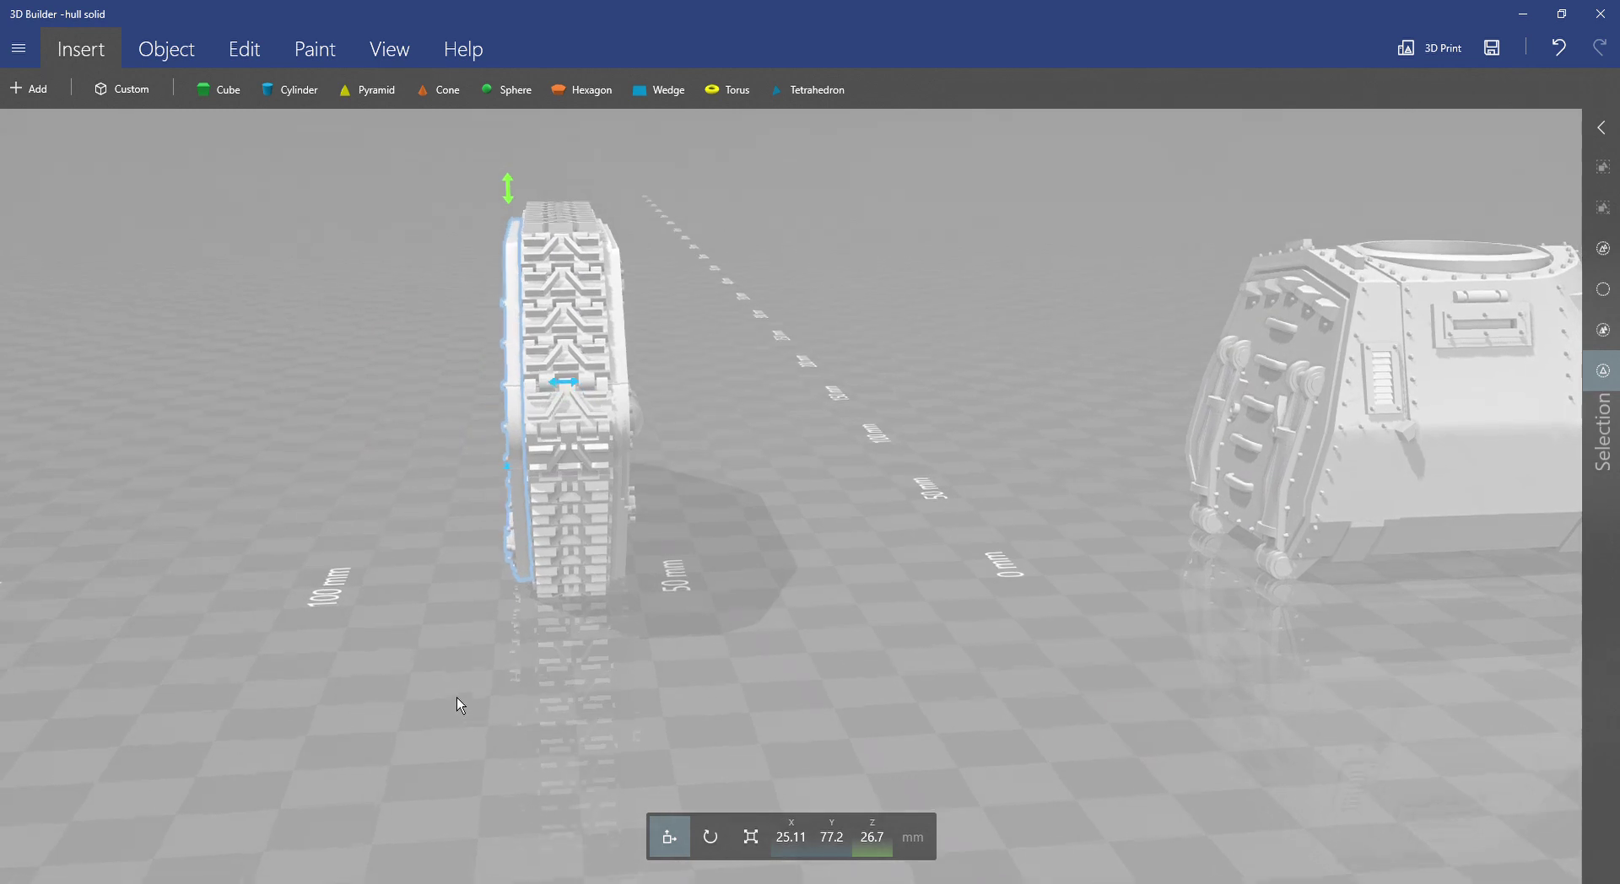
Select the side plate and track section together and rotate them to 90 degrees yaw, undoing the stray roll change.
left_click(521, 351)
left_click_drag(639, 411, 579, 489)
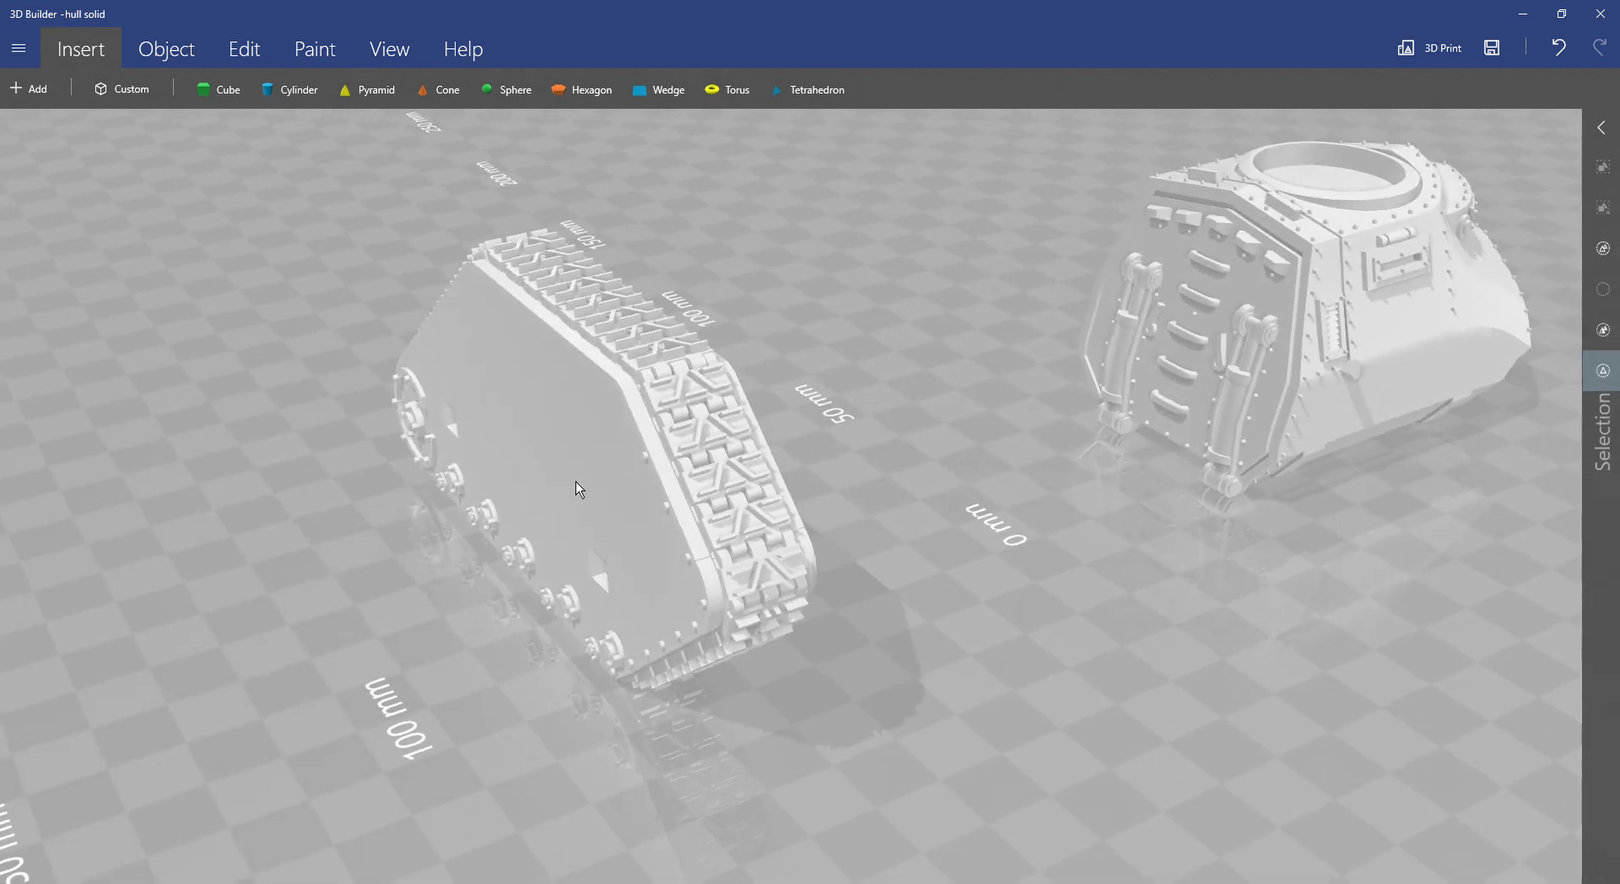
left_click(579, 489)
left_click_drag(935, 491, 707, 778)
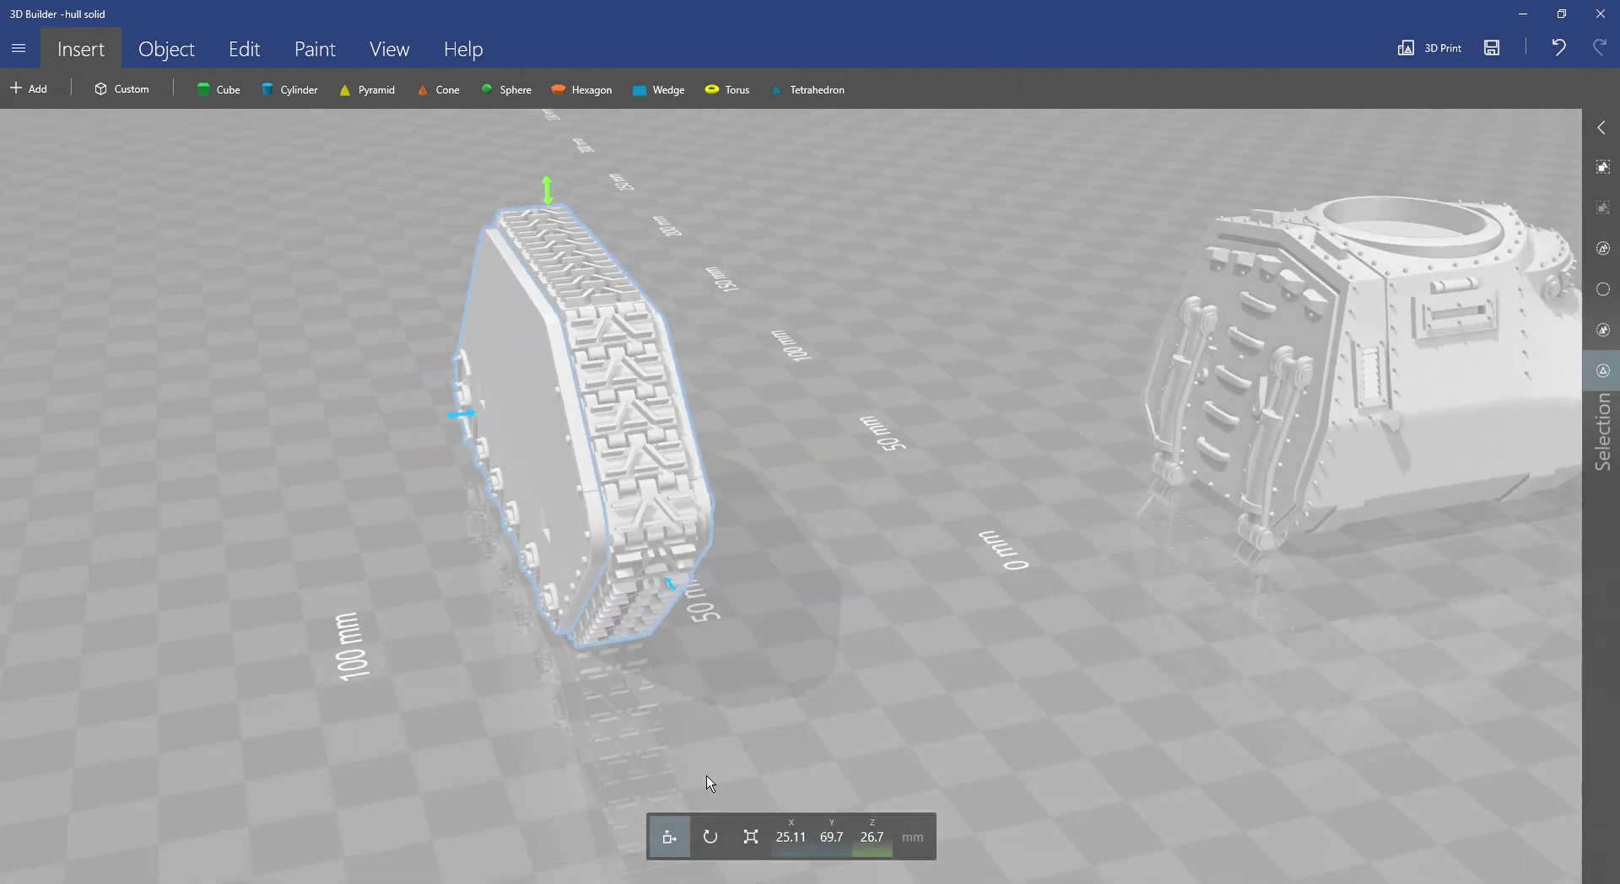
left_click(711, 836)
left_click_drag(191, 458, 232, 512)
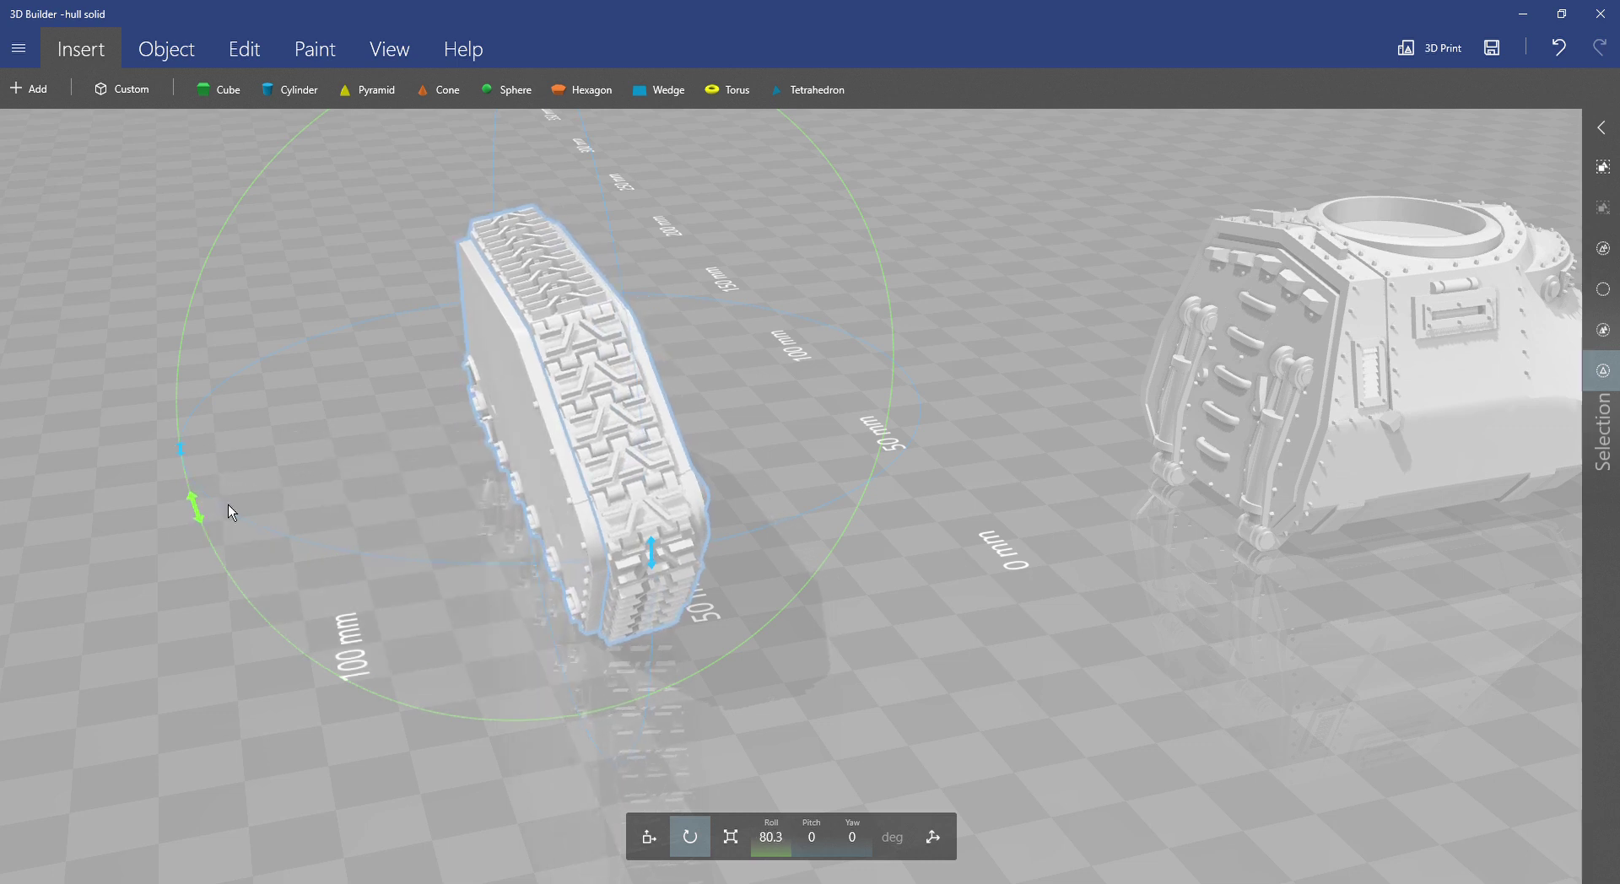
key("ctrl+z")
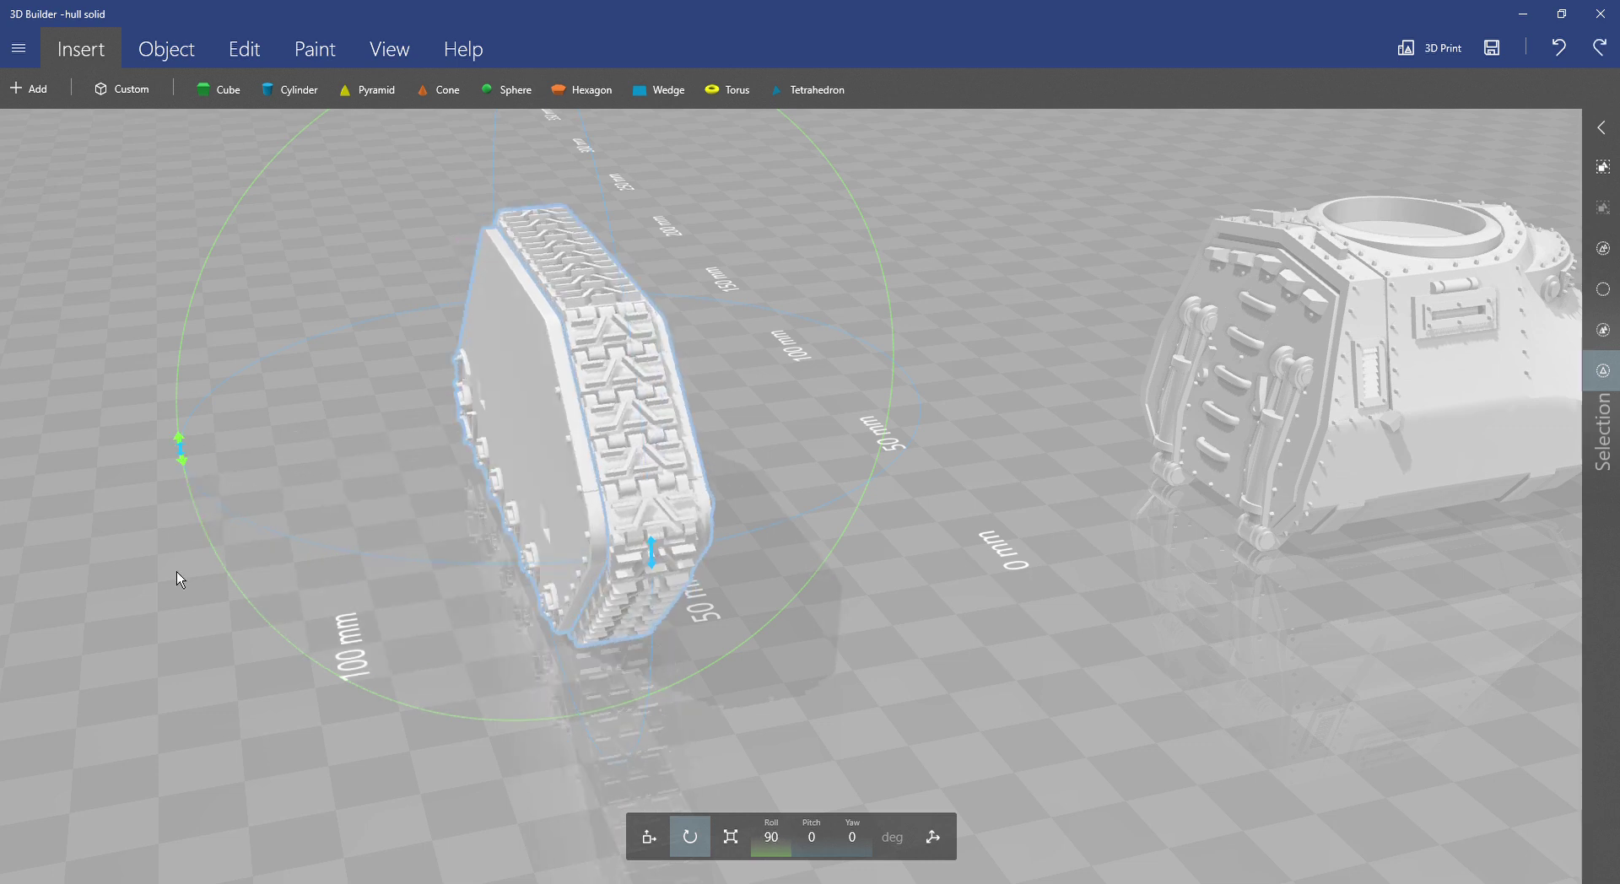
left_click_drag(175, 570, 199, 519)
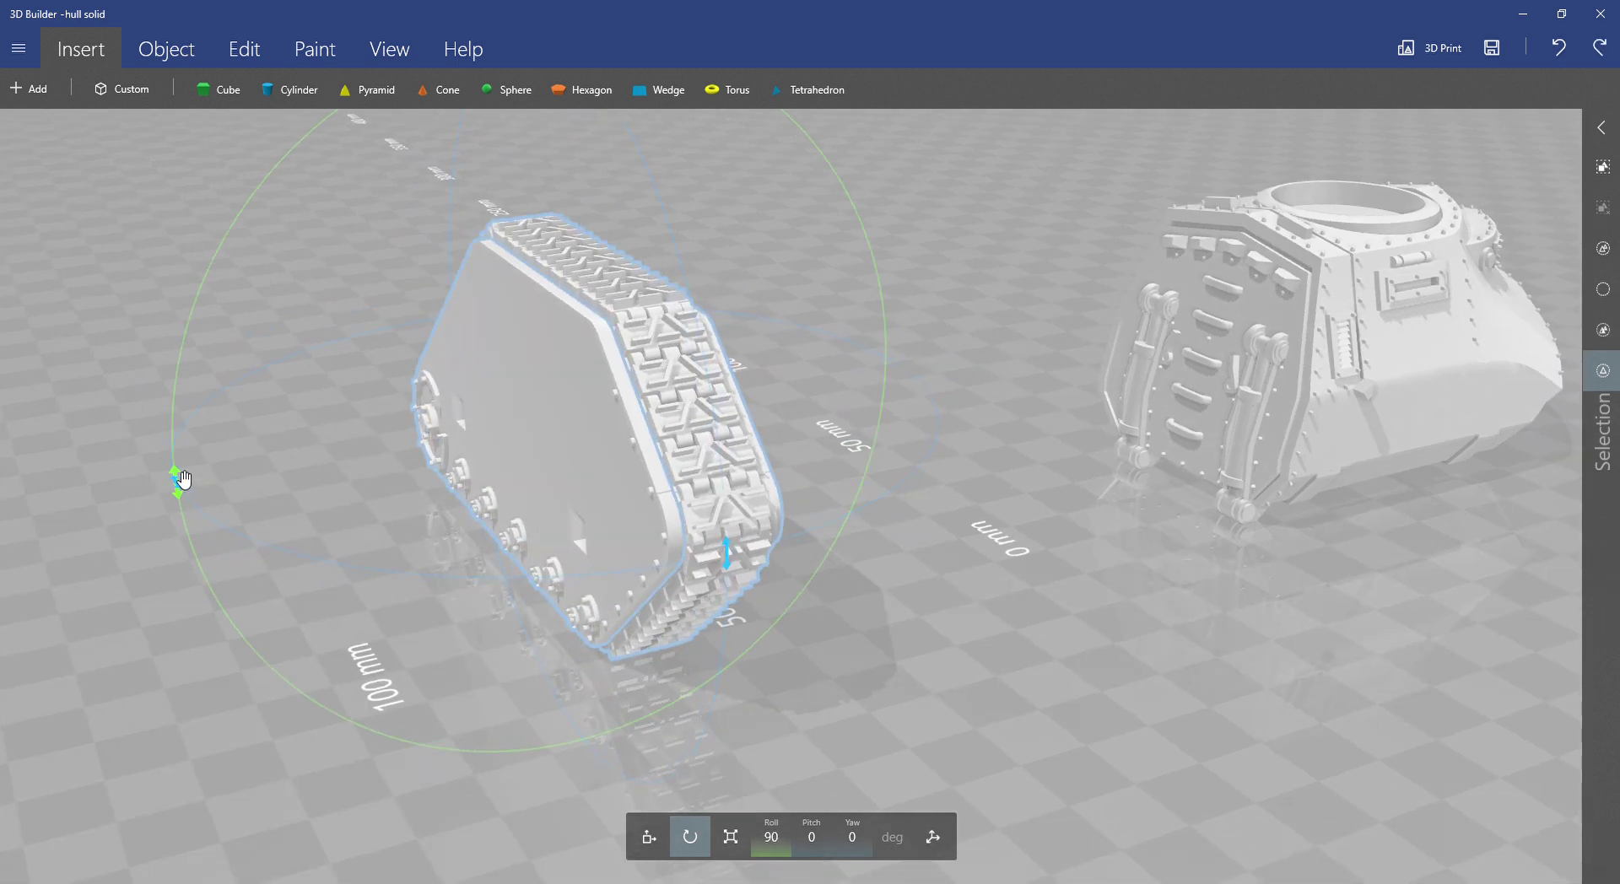
left_click_drag(182, 487, 461, 559)
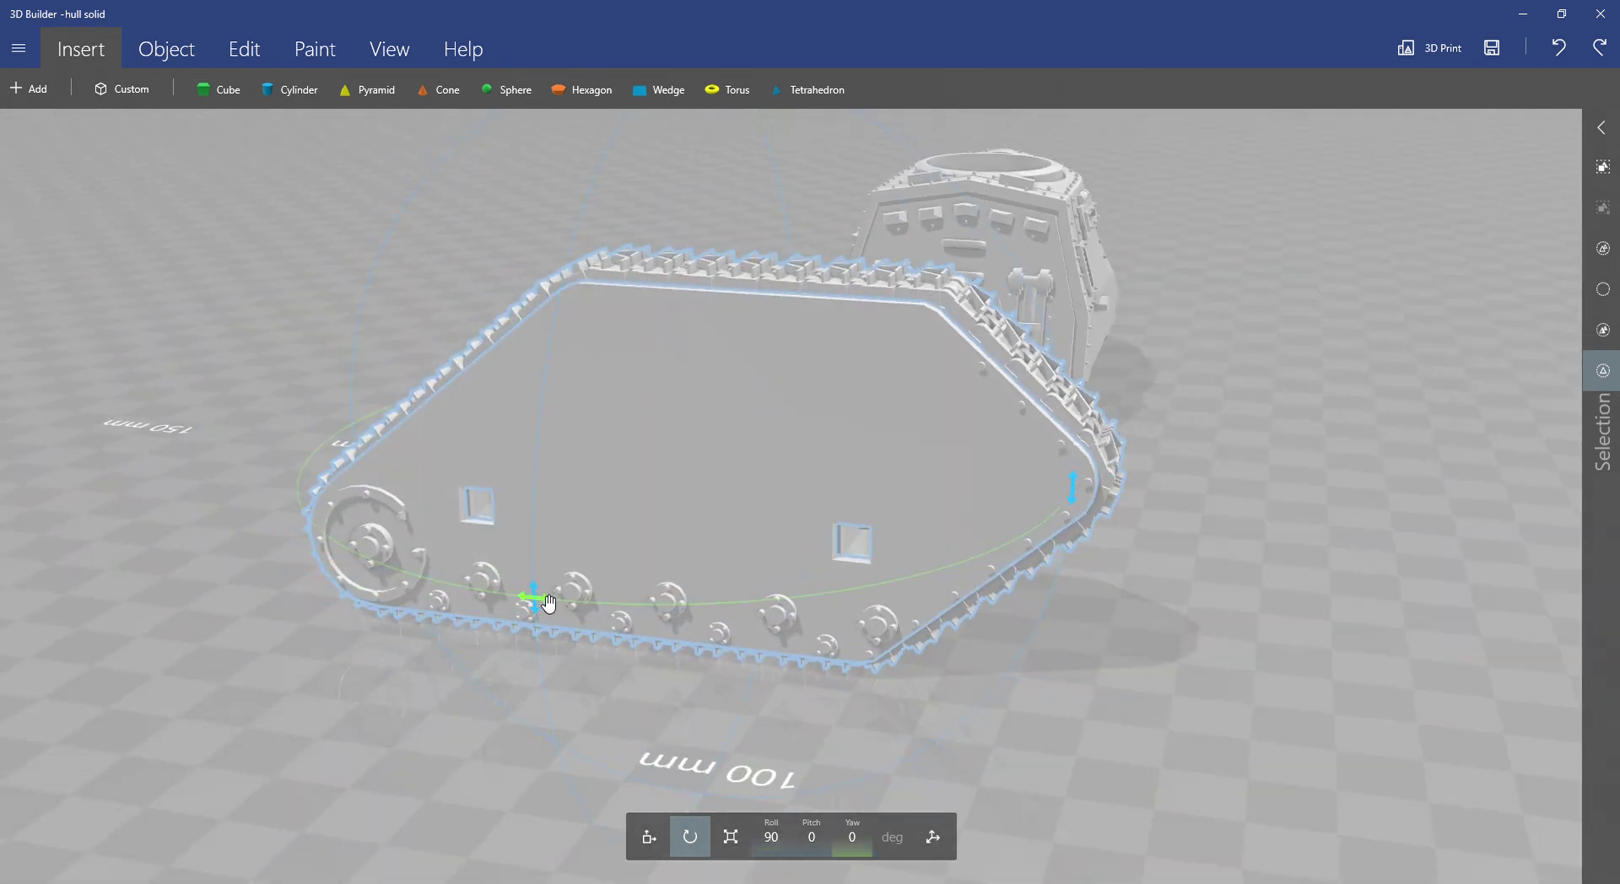
left_click_drag(562, 600, 949, 492)
left_click_drag(1010, 539, 942, 532)
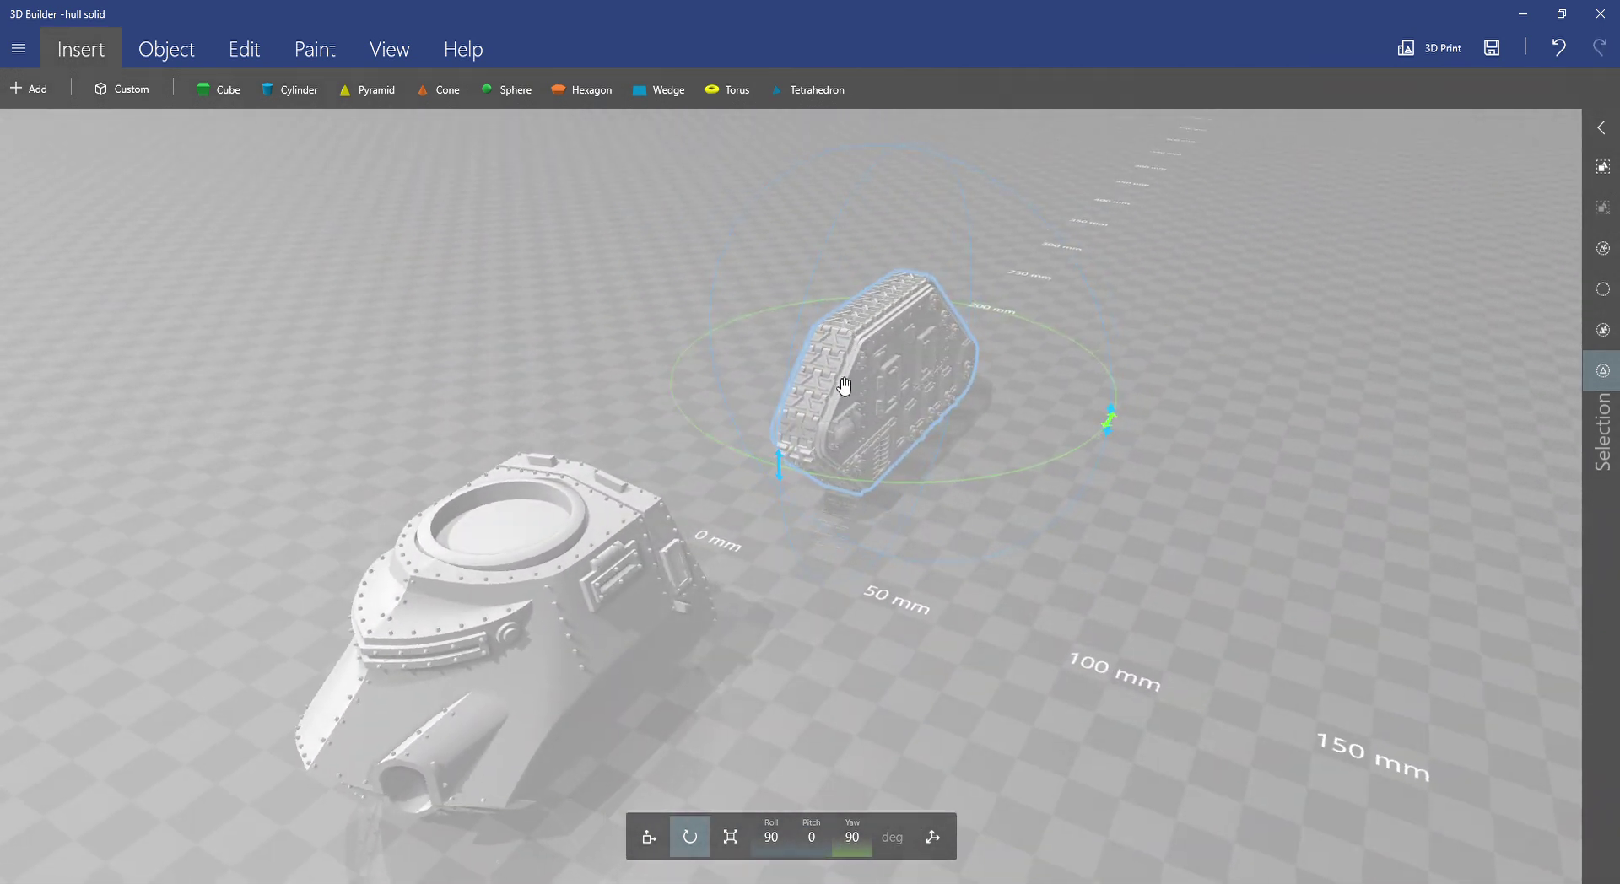
Move the selected track section and side plate alongside the hull, to X 67.86 mm and Y -54.8 mm.
left_click(651, 851)
left_click_drag(956, 391, 1065, 414)
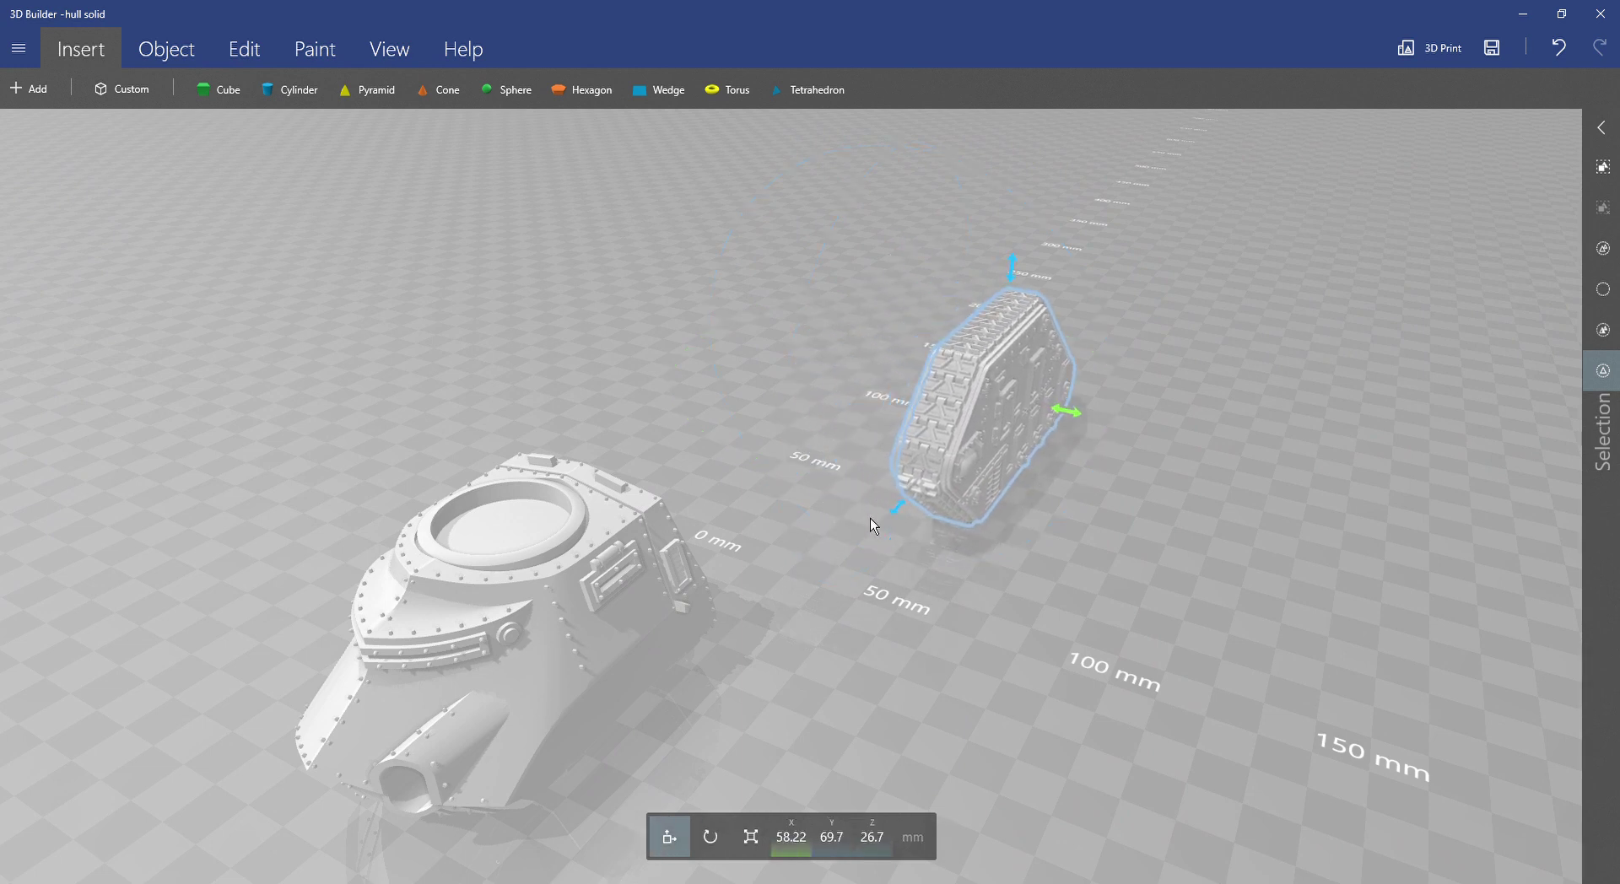
left_click_drag(909, 509, 477, 882)
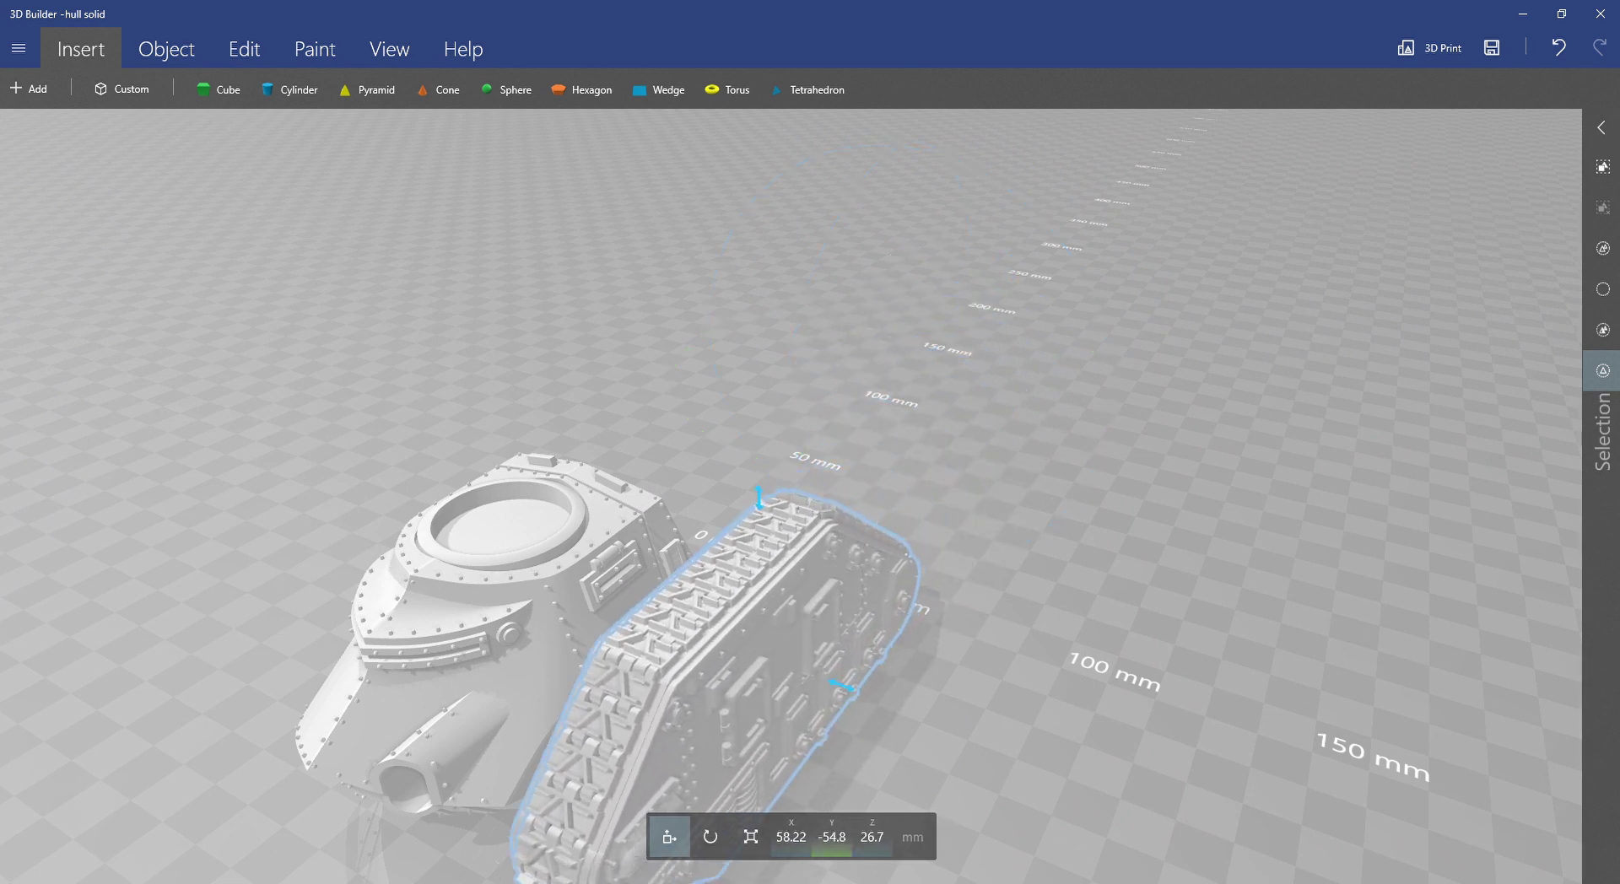
left_click_drag(1120, 664, 1486, 629)
left_click_drag(658, 643, 323, 641)
left_click_drag(369, 734, 696, 741)
left_click_drag(918, 547, 826, 549)
left_click_drag(1001, 653, 414, 570)
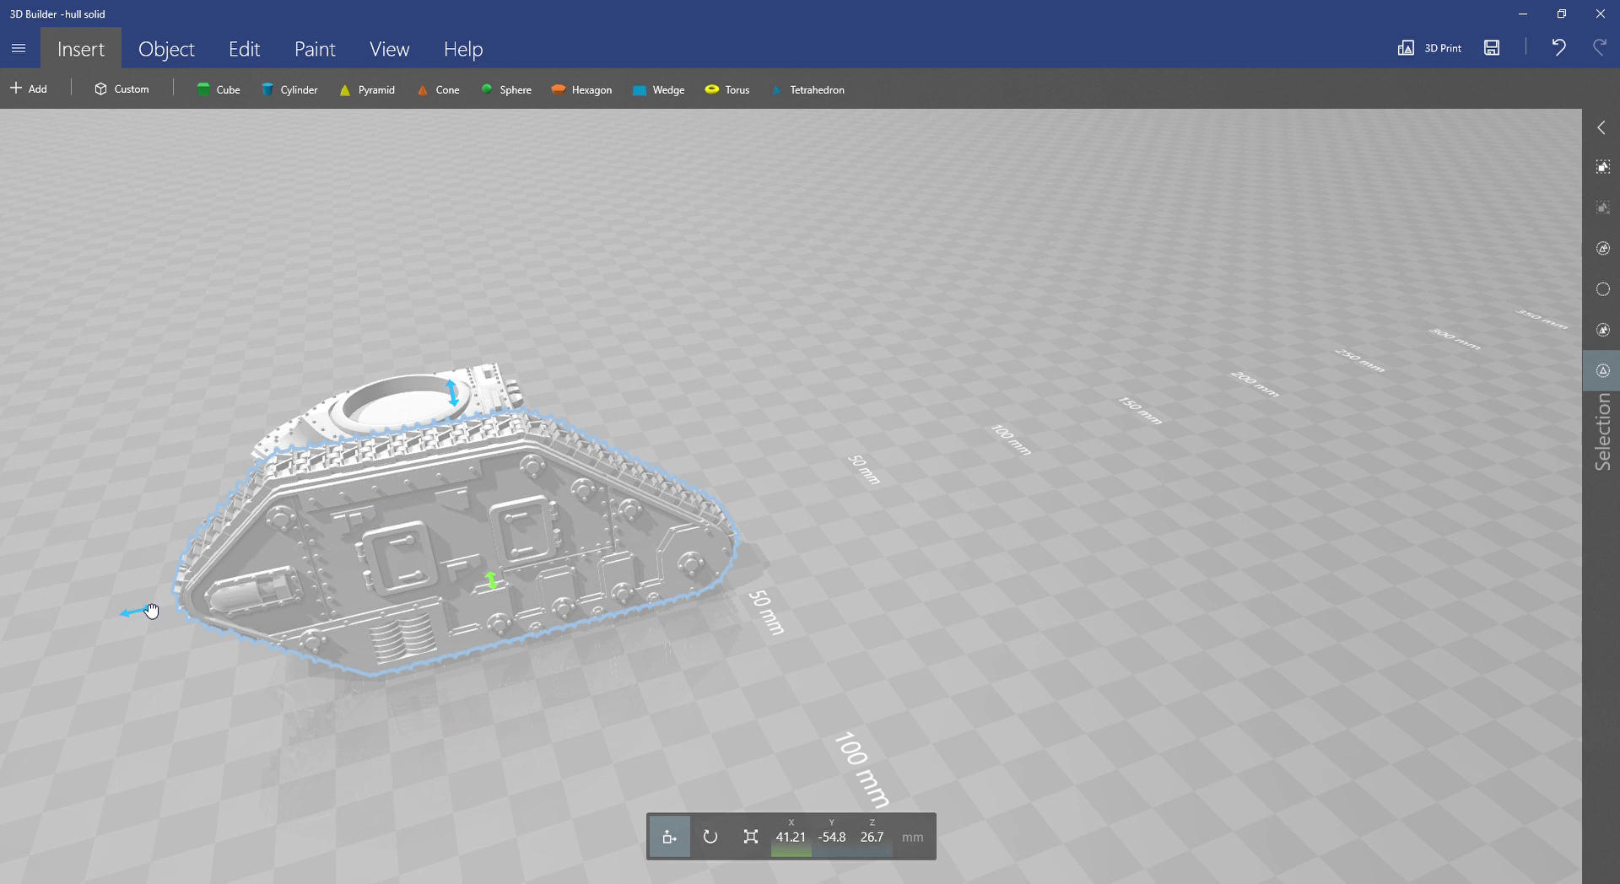
left_click_drag(494, 592, 446, 576)
right_click_drag(443, 569, 1075, 335)
left_click(1076, 503)
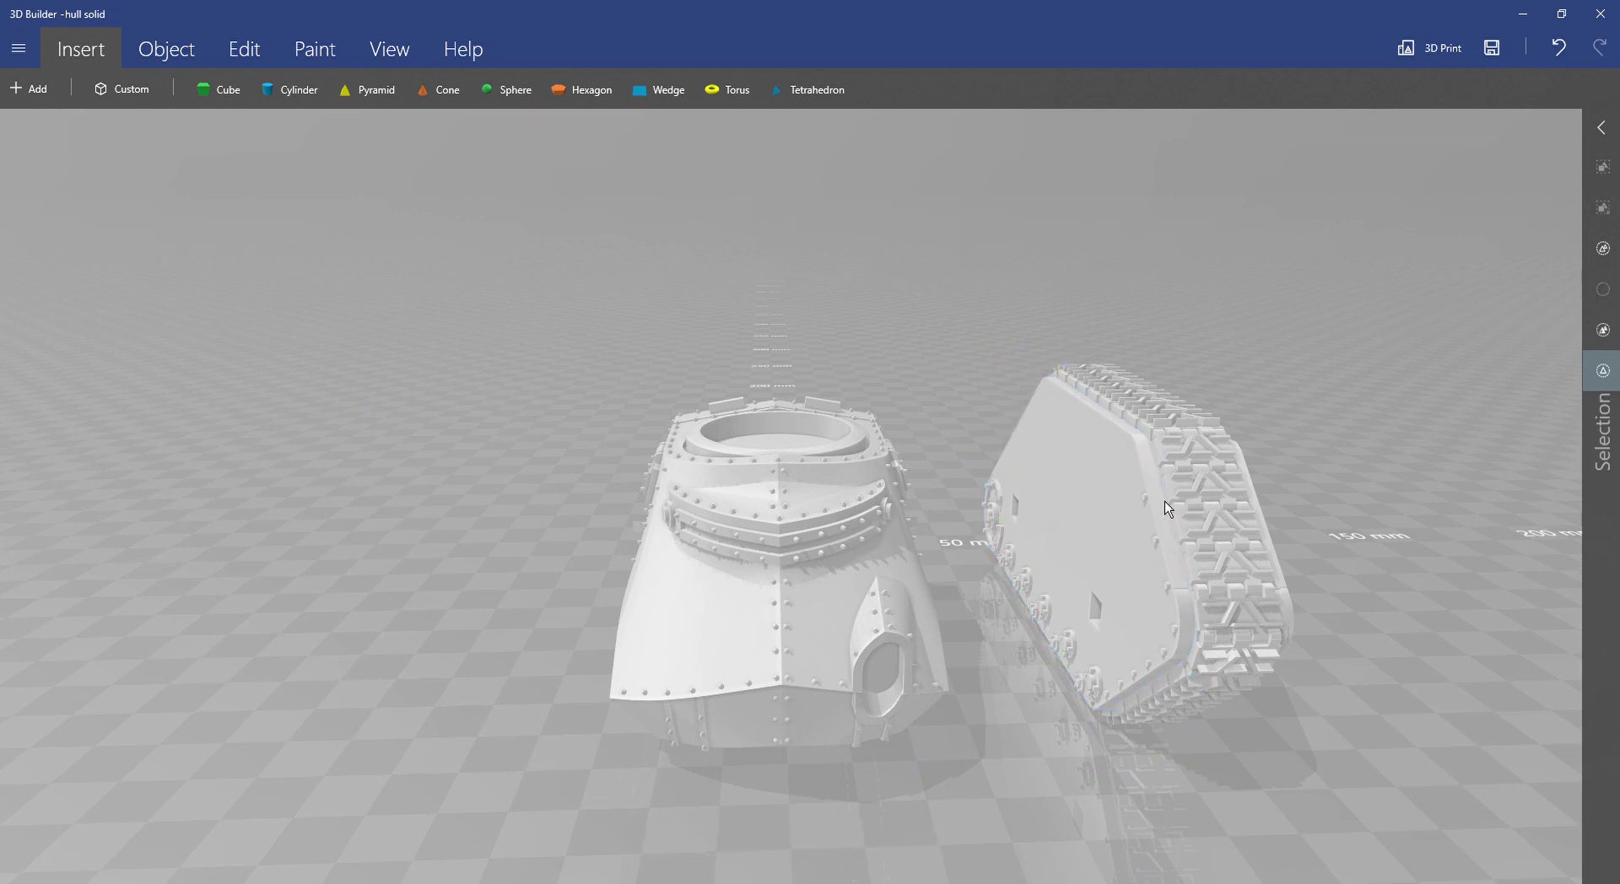
left_click(1124, 523)
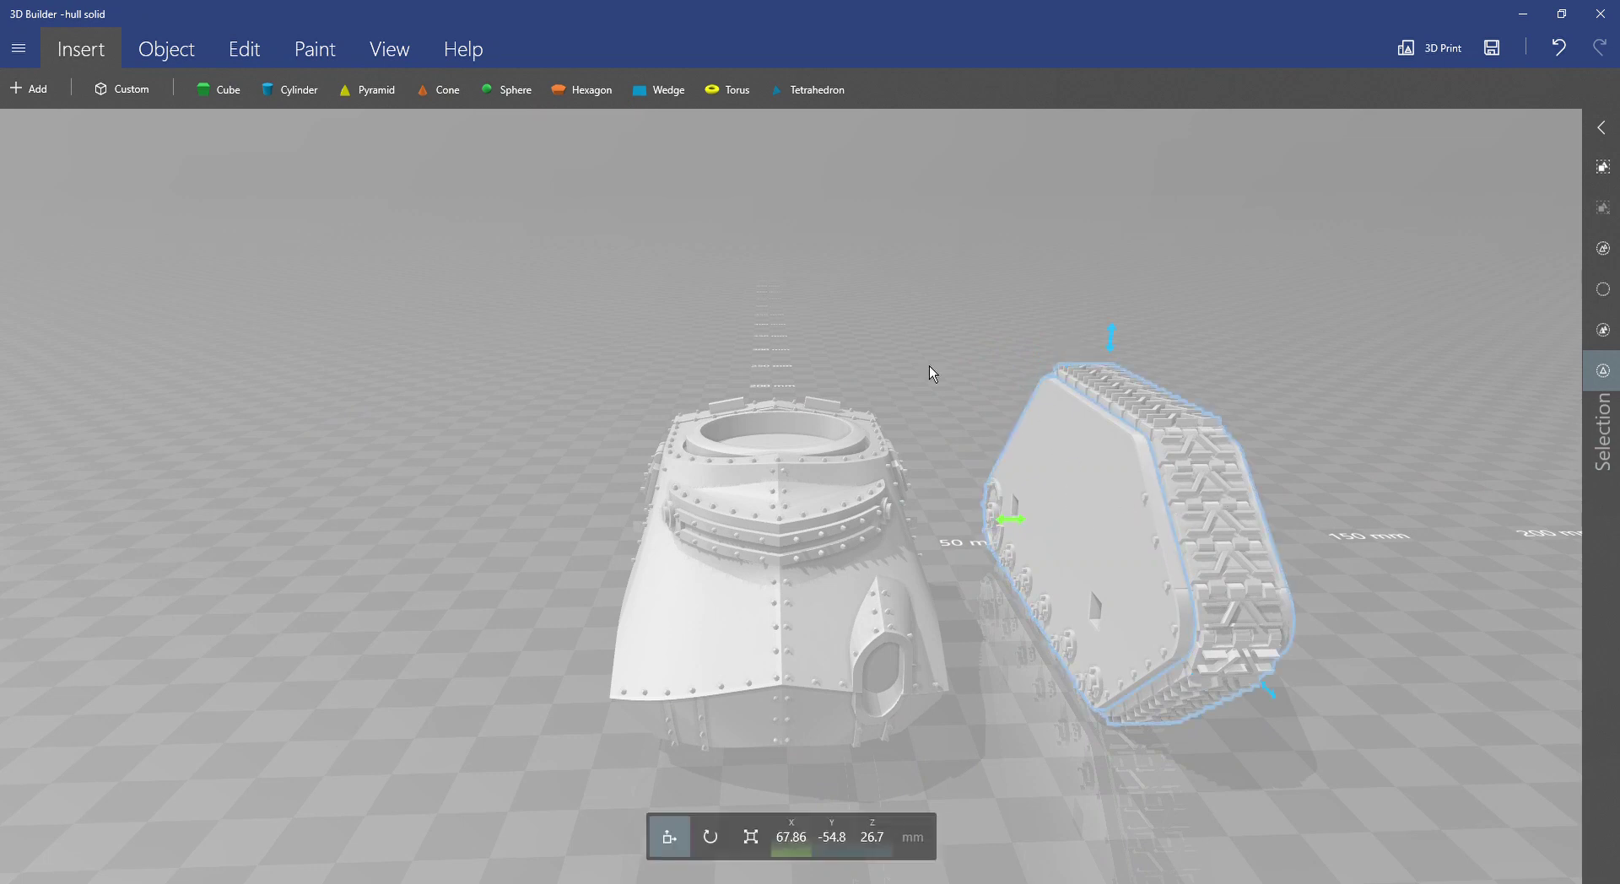
left_click(246, 66)
left_click(173, 54)
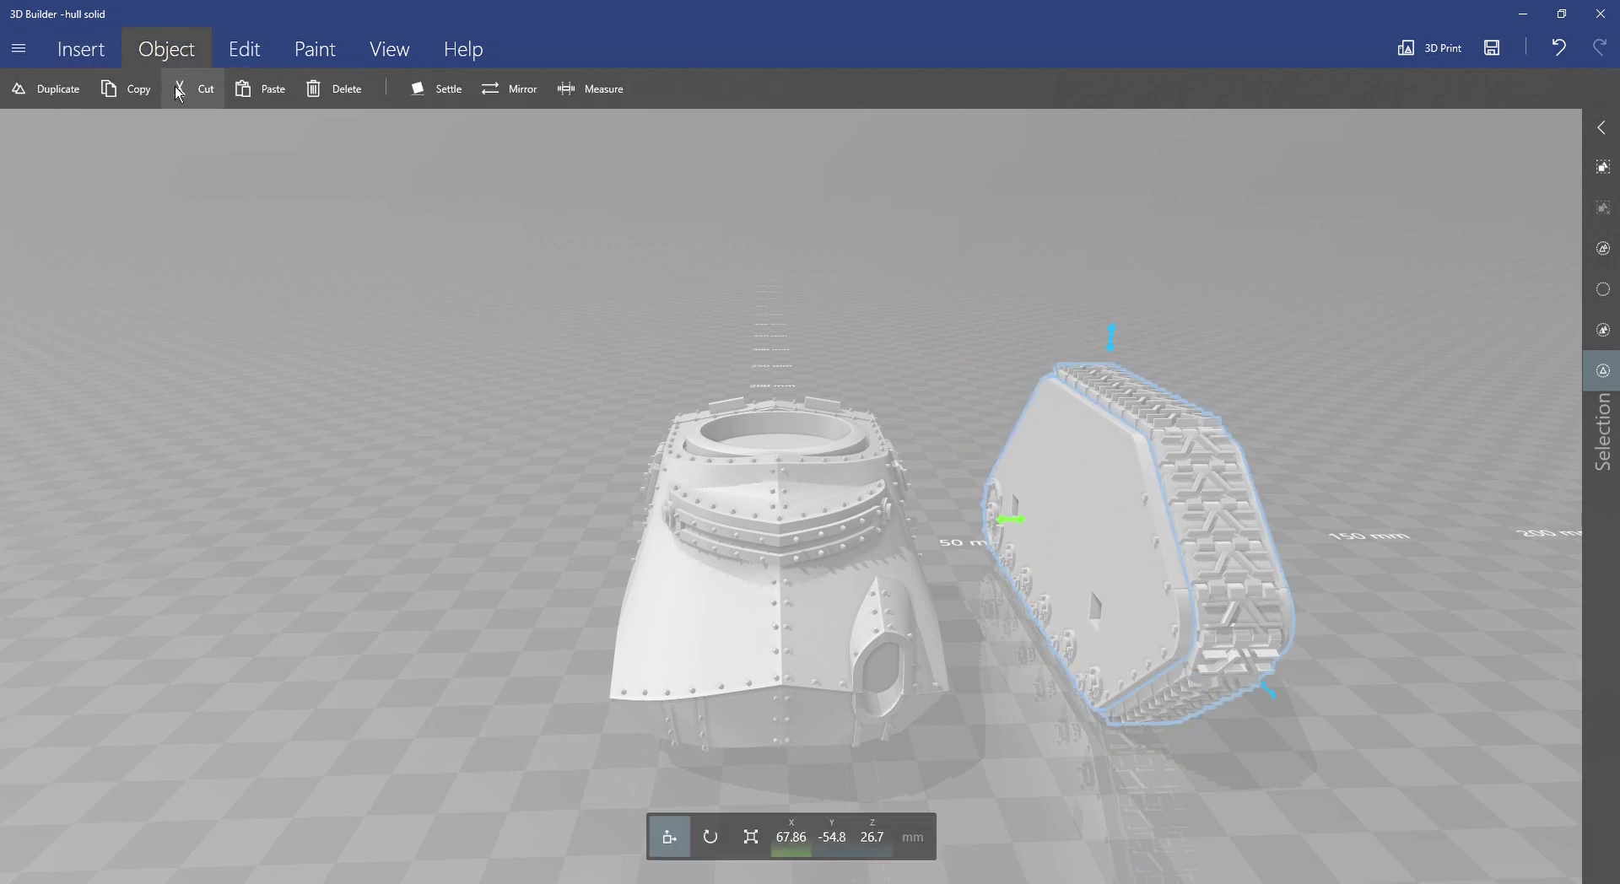
left_click(258, 66)
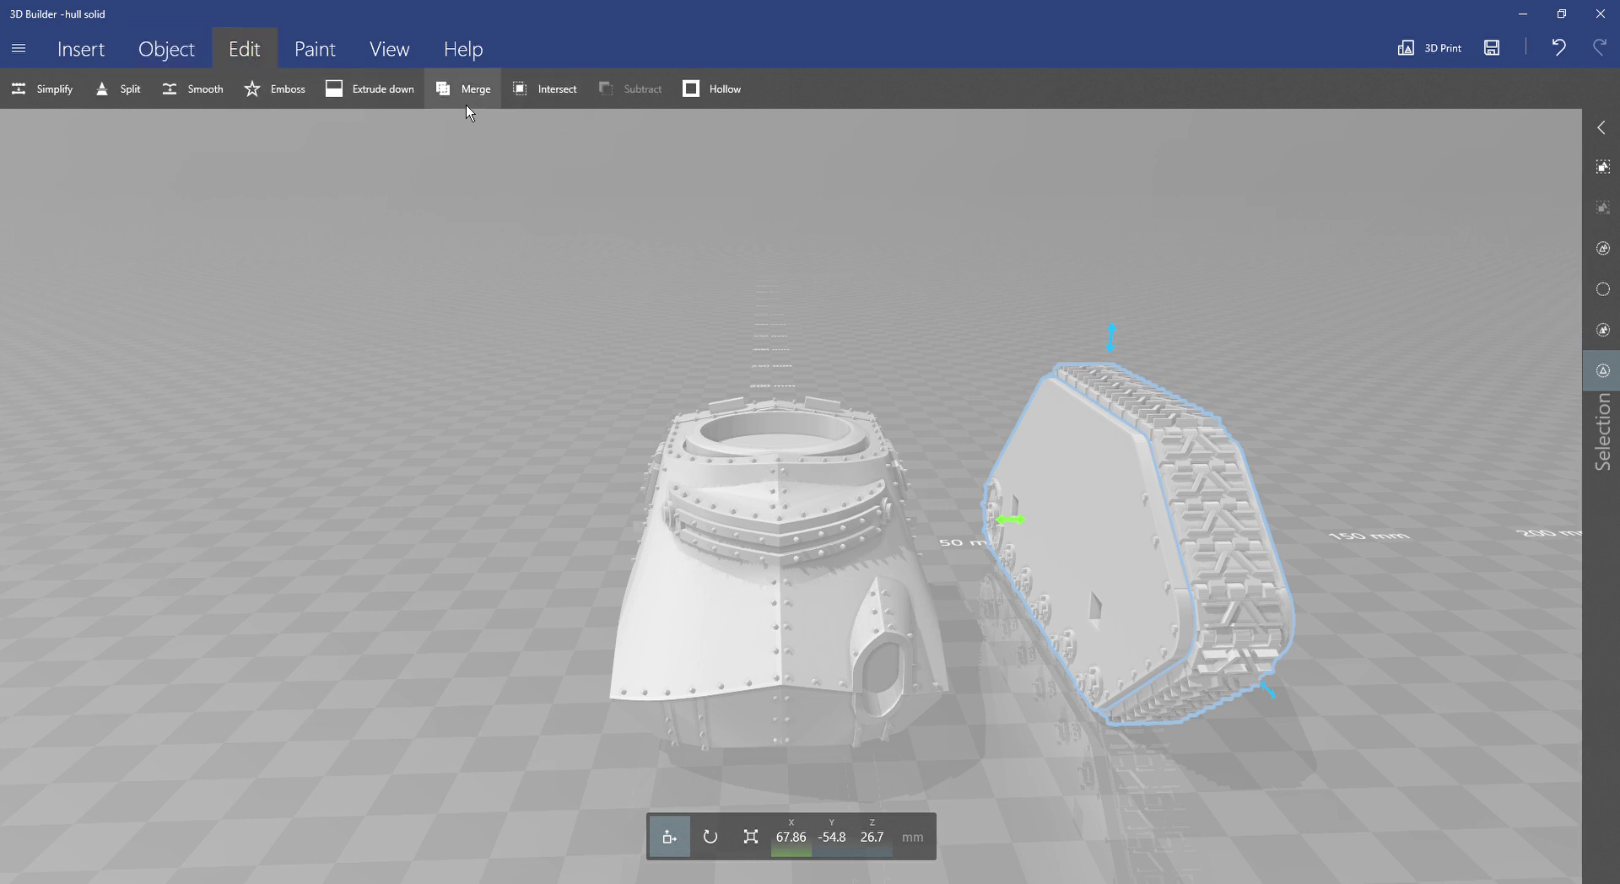
left_click(194, 59)
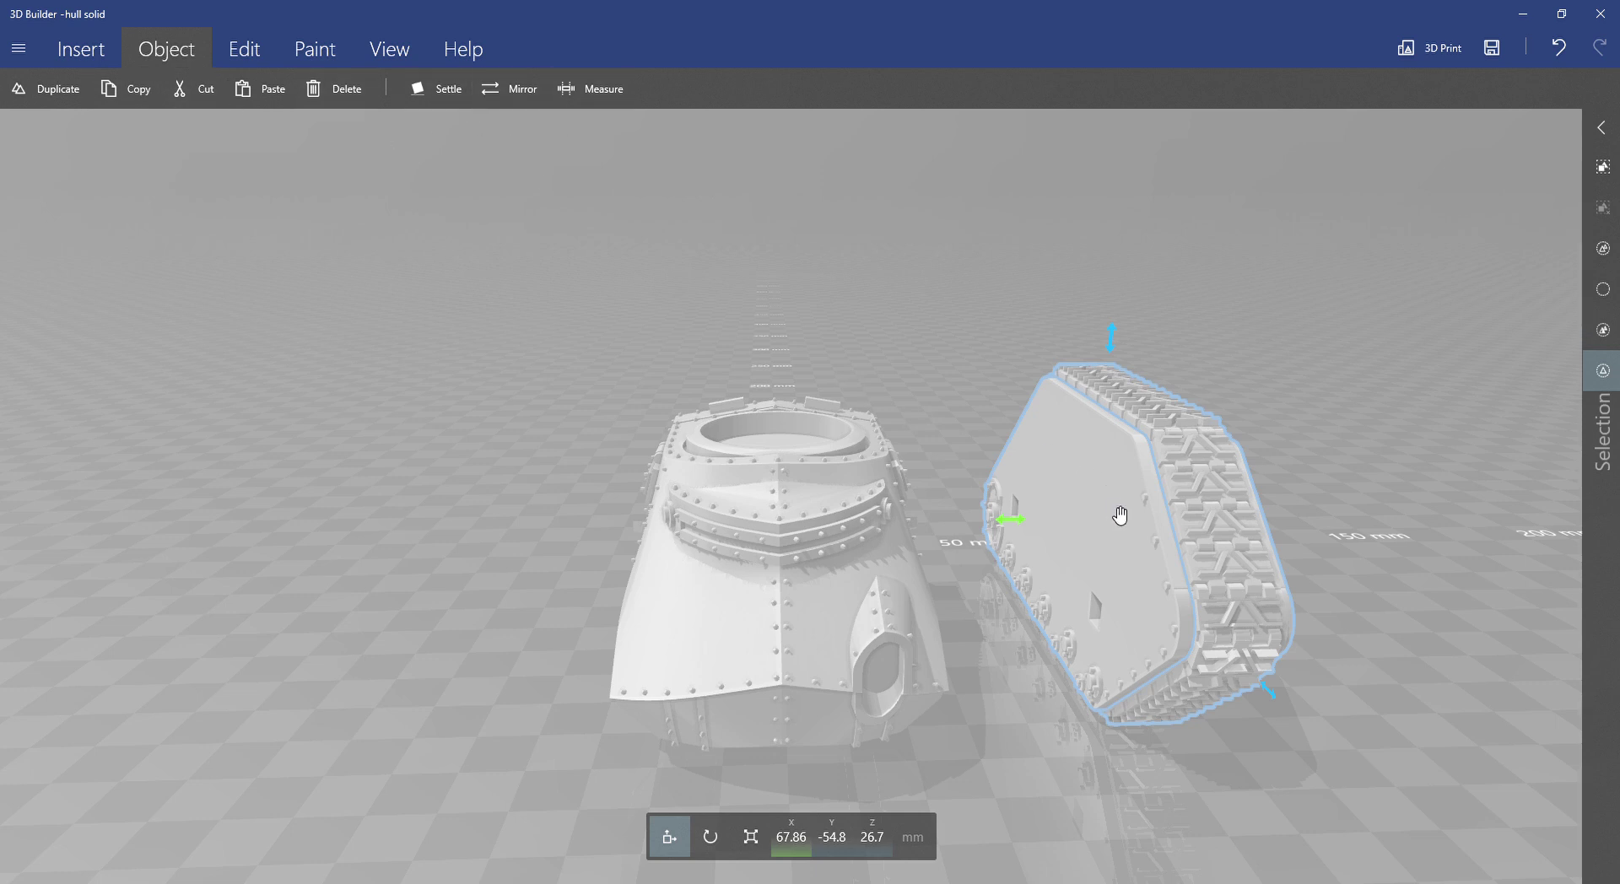
left_click(1162, 540)
Select both hull parts together and scale them up uniformly.
left_click(751, 612)
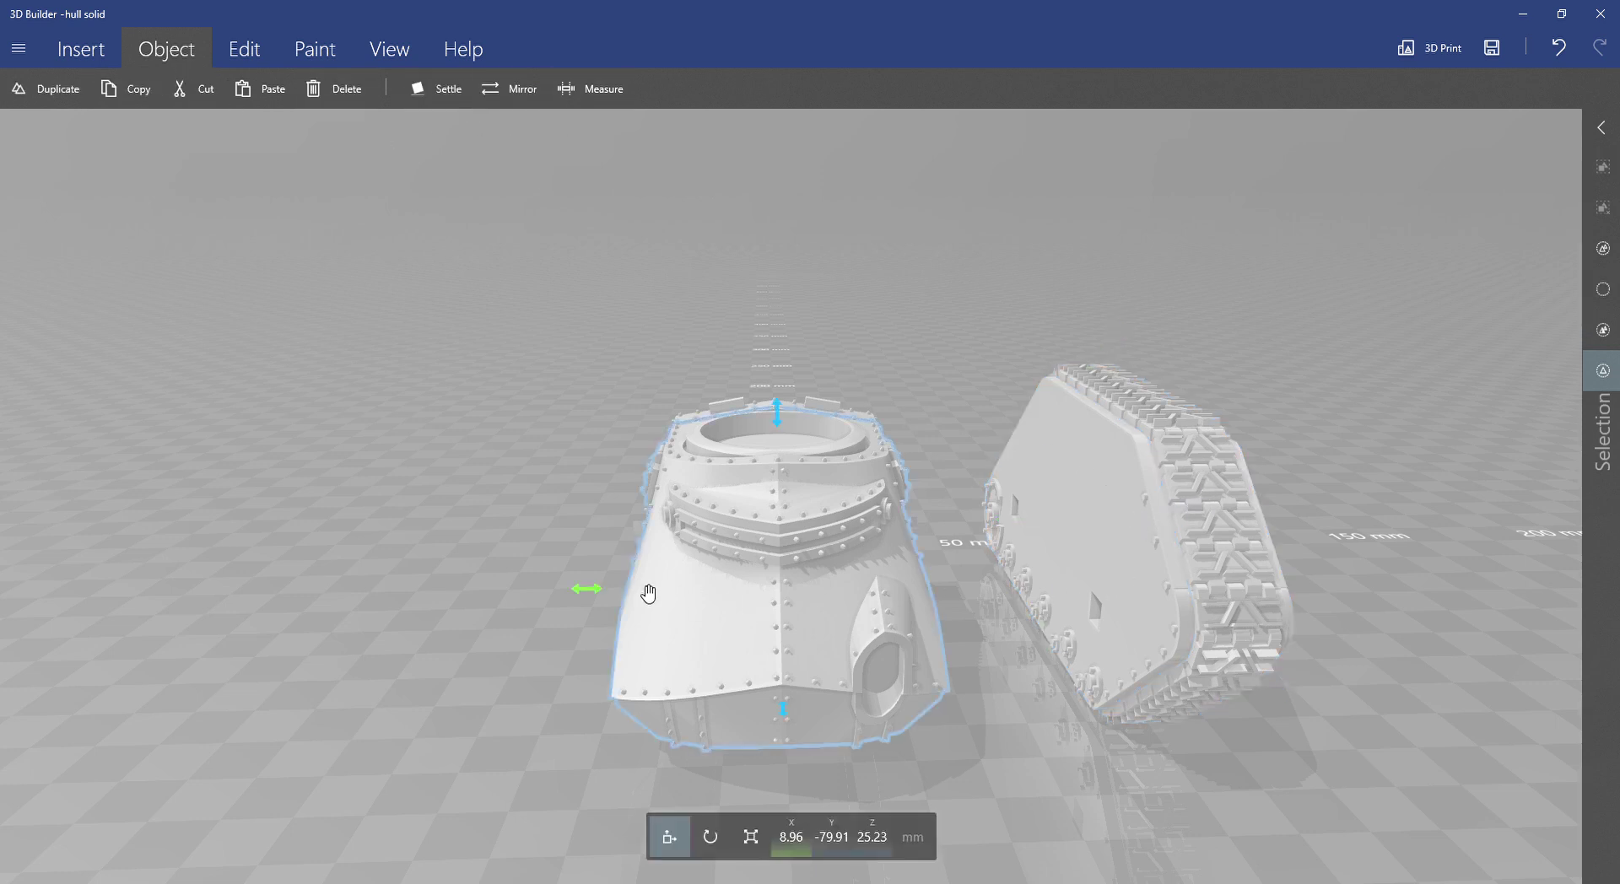
left_click_drag(582, 549, 962, 532)
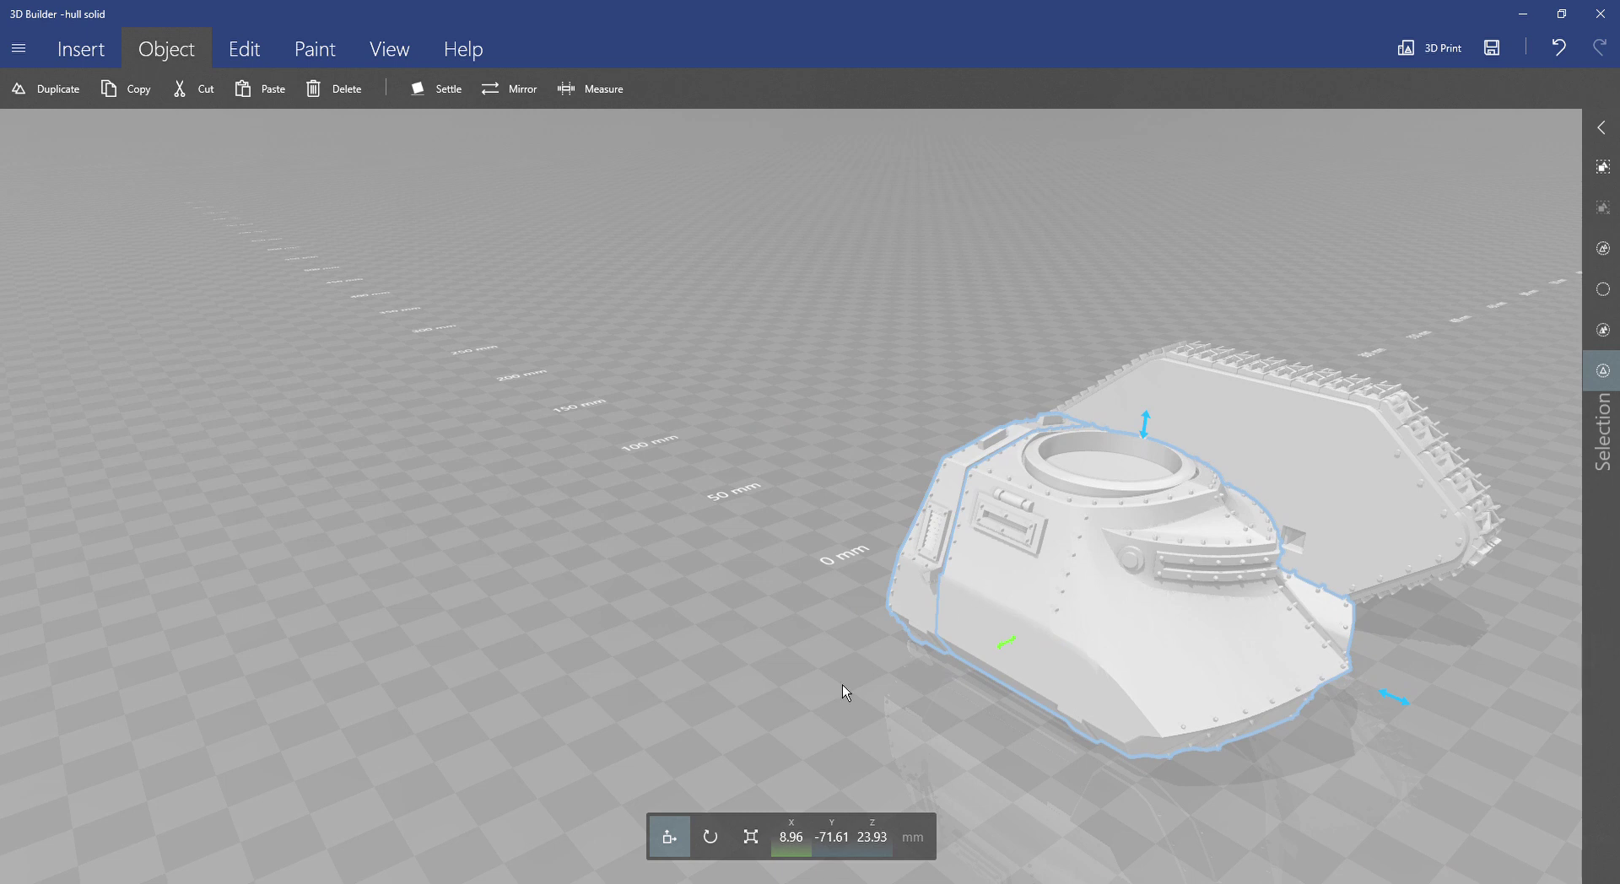
left_click(751, 844)
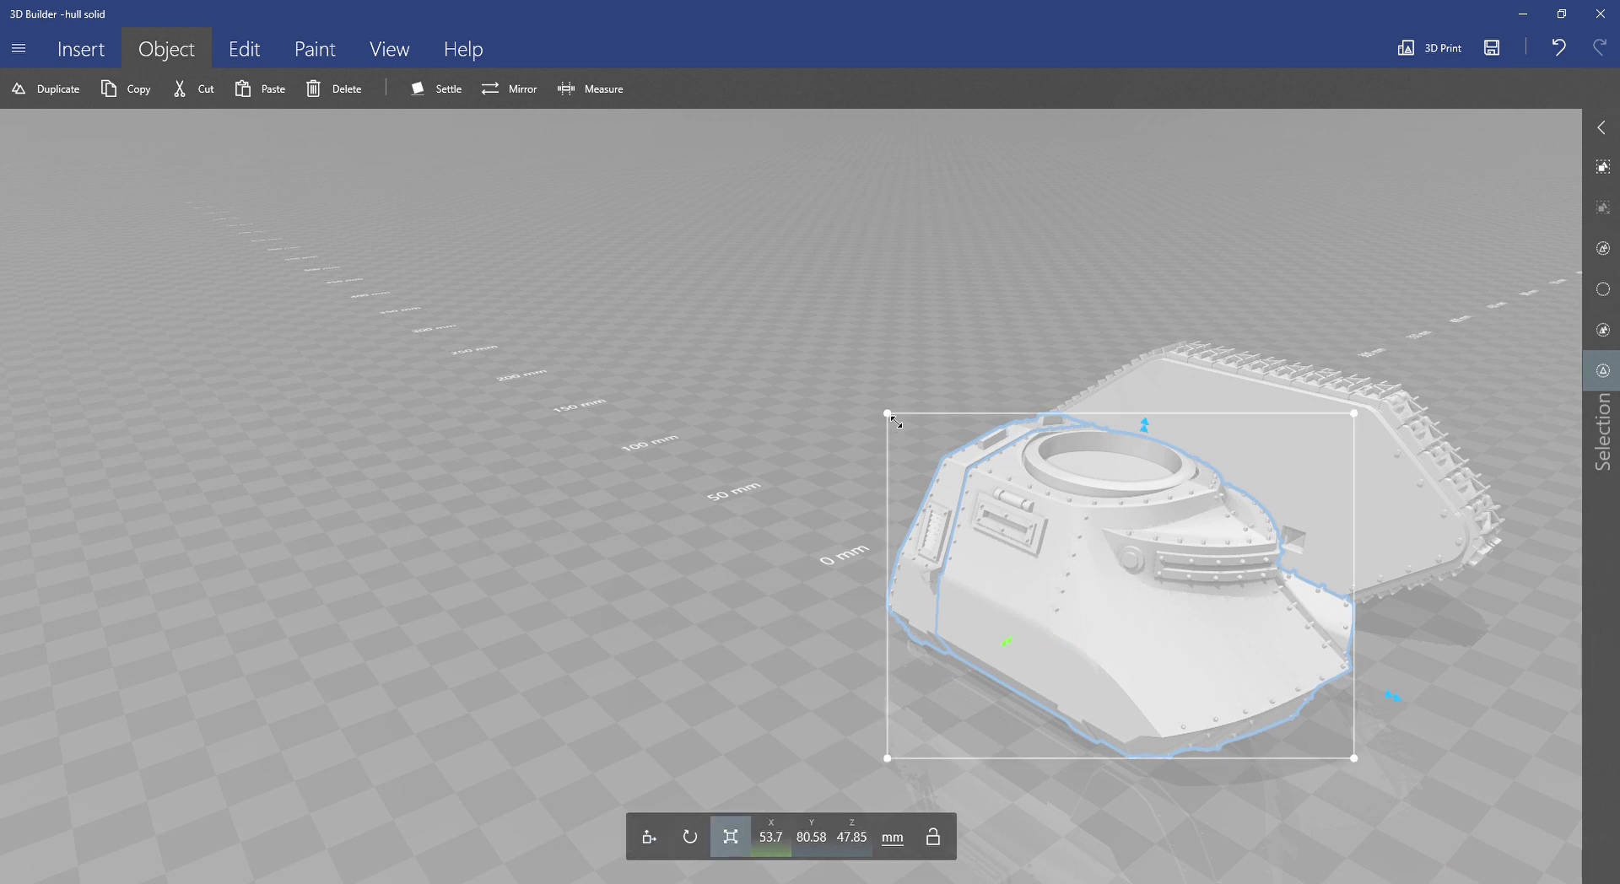
left_click_drag(896, 422, 862, 365)
right_click_drag(1563, 623, 1356, 568)
left_click(667, 840)
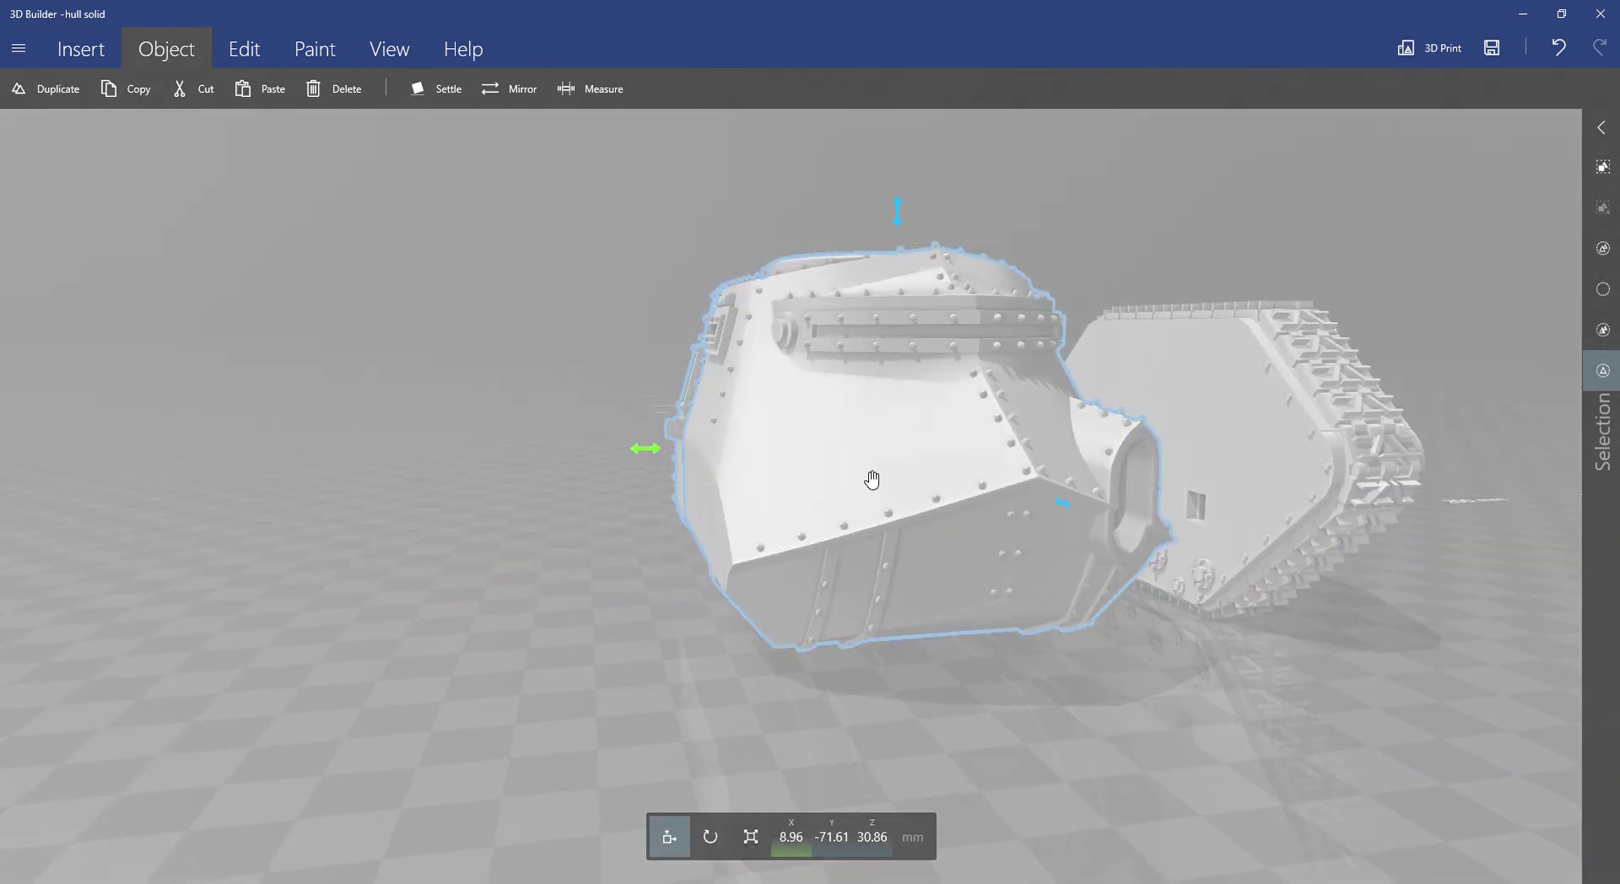
Raise the enlarged hull and move it up against the track assembly, to X 30.27, Y -74.62 and Z 41.47 mm.
left_click_drag(898, 210, 900, 142)
left_click_drag(1068, 506, 1180, 469)
right_click_drag(1202, 617, 1092, 624)
left_click_drag(986, 457, 1033, 477)
right_click_drag(1063, 492, 1155, 491)
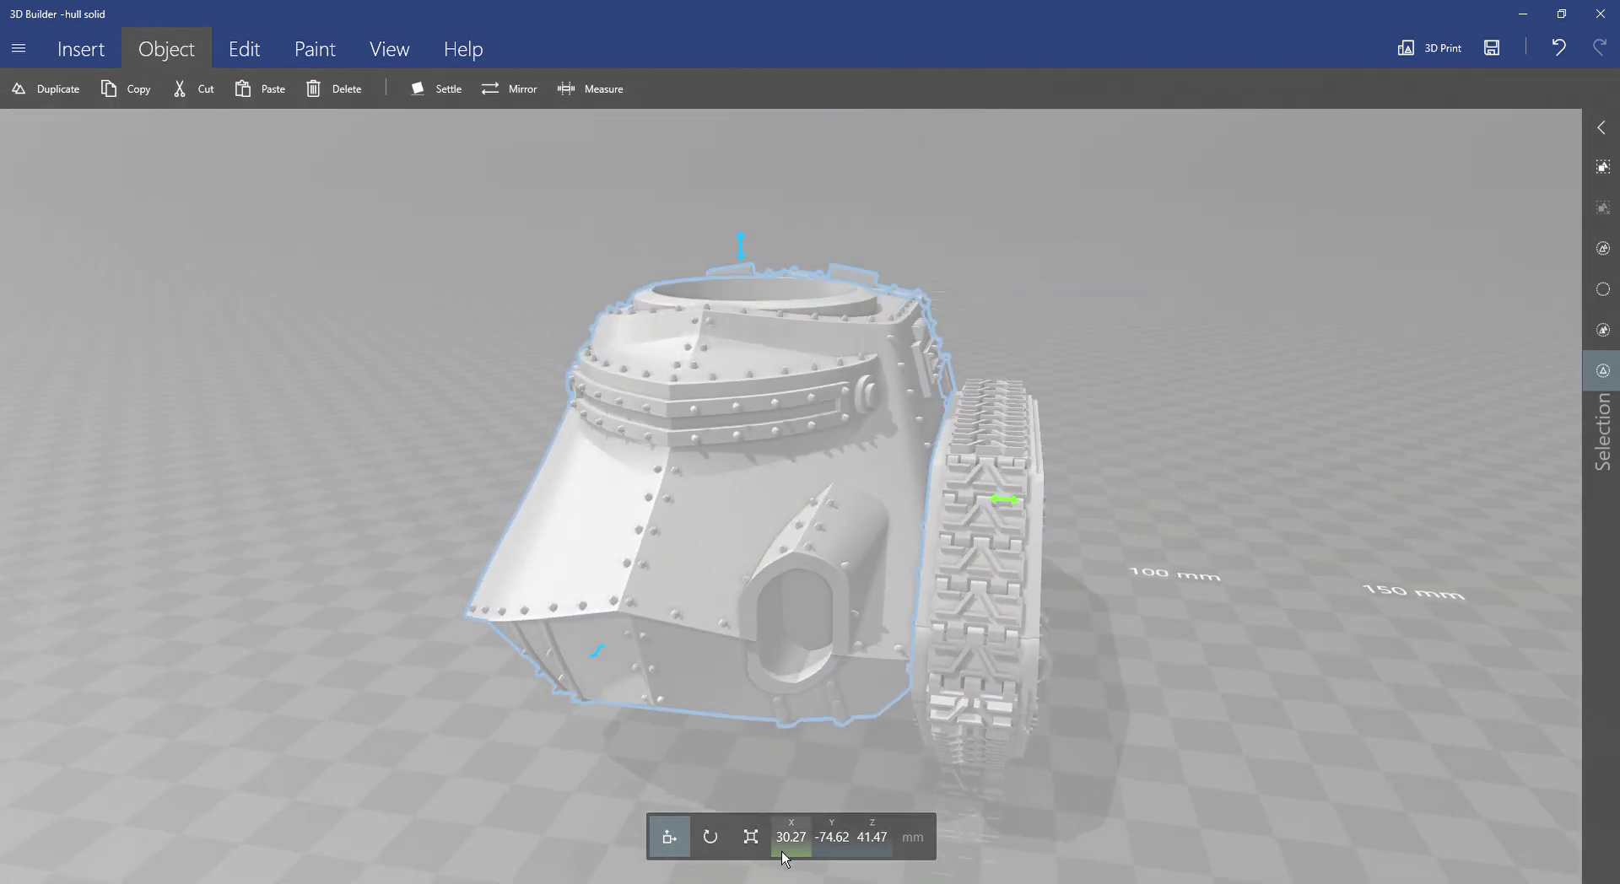
Scale the hull down uniformly to about 59.59 x 89.43 x 53.1 mm.
left_click(750, 837)
left_click_drag(464, 262, 499, 297)
right_click_drag(427, 441, 442, 412)
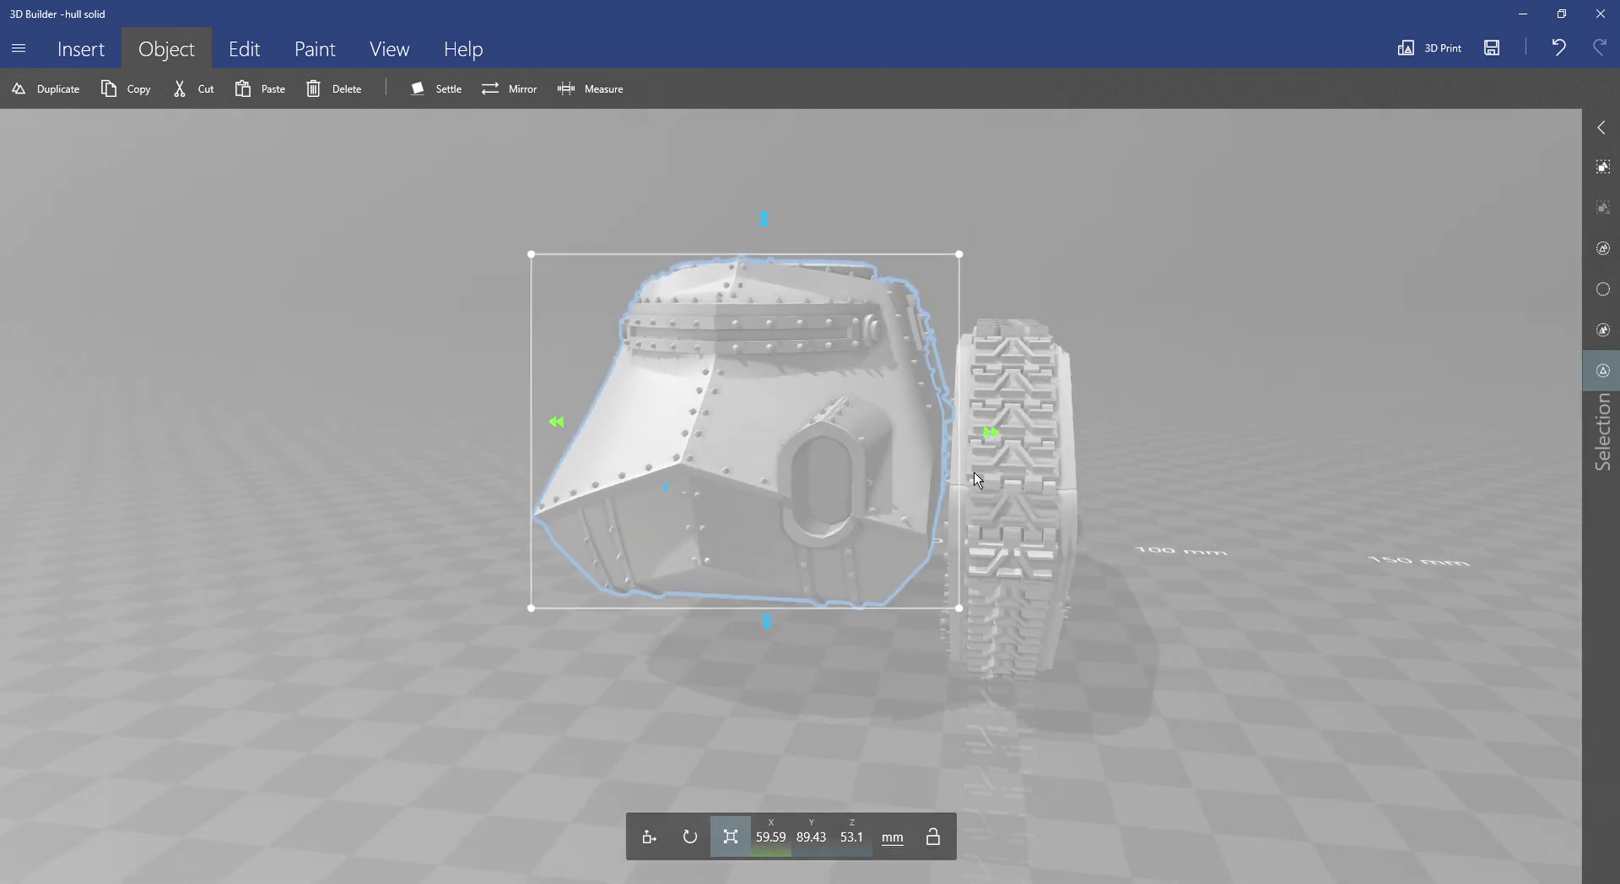
Shift the hull farther into the track assembly, to X 35.34 mm and Y -70.08 mm.
left_click(657, 853)
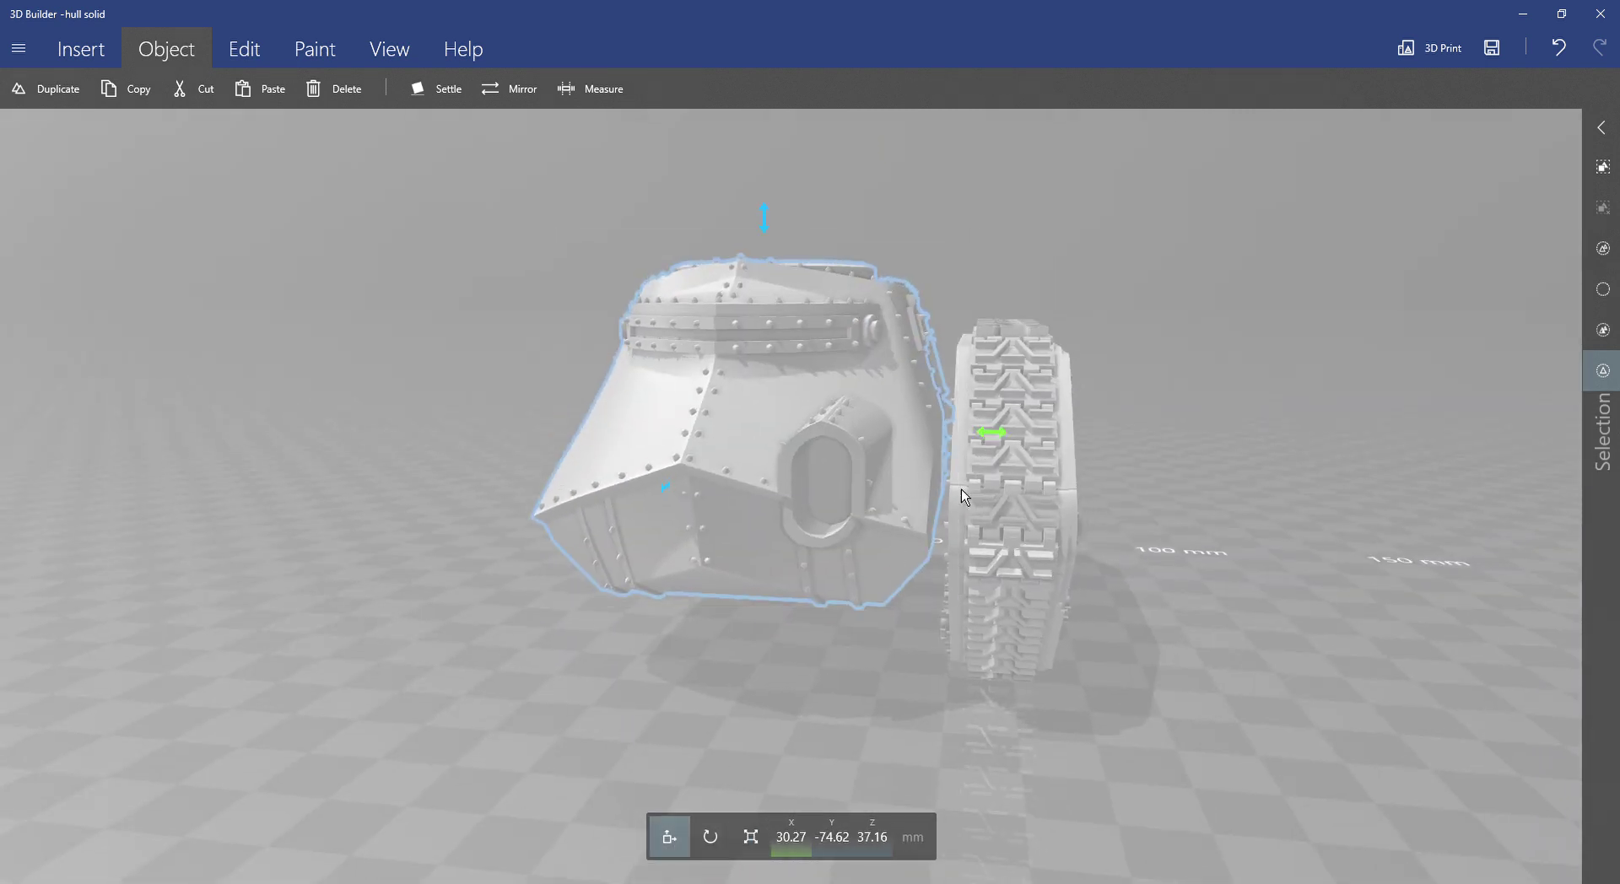
left_click_drag(996, 435, 1035, 438)
left_click_drag(1102, 393, 513, 363)
left_click_drag(626, 421, 644, 419)
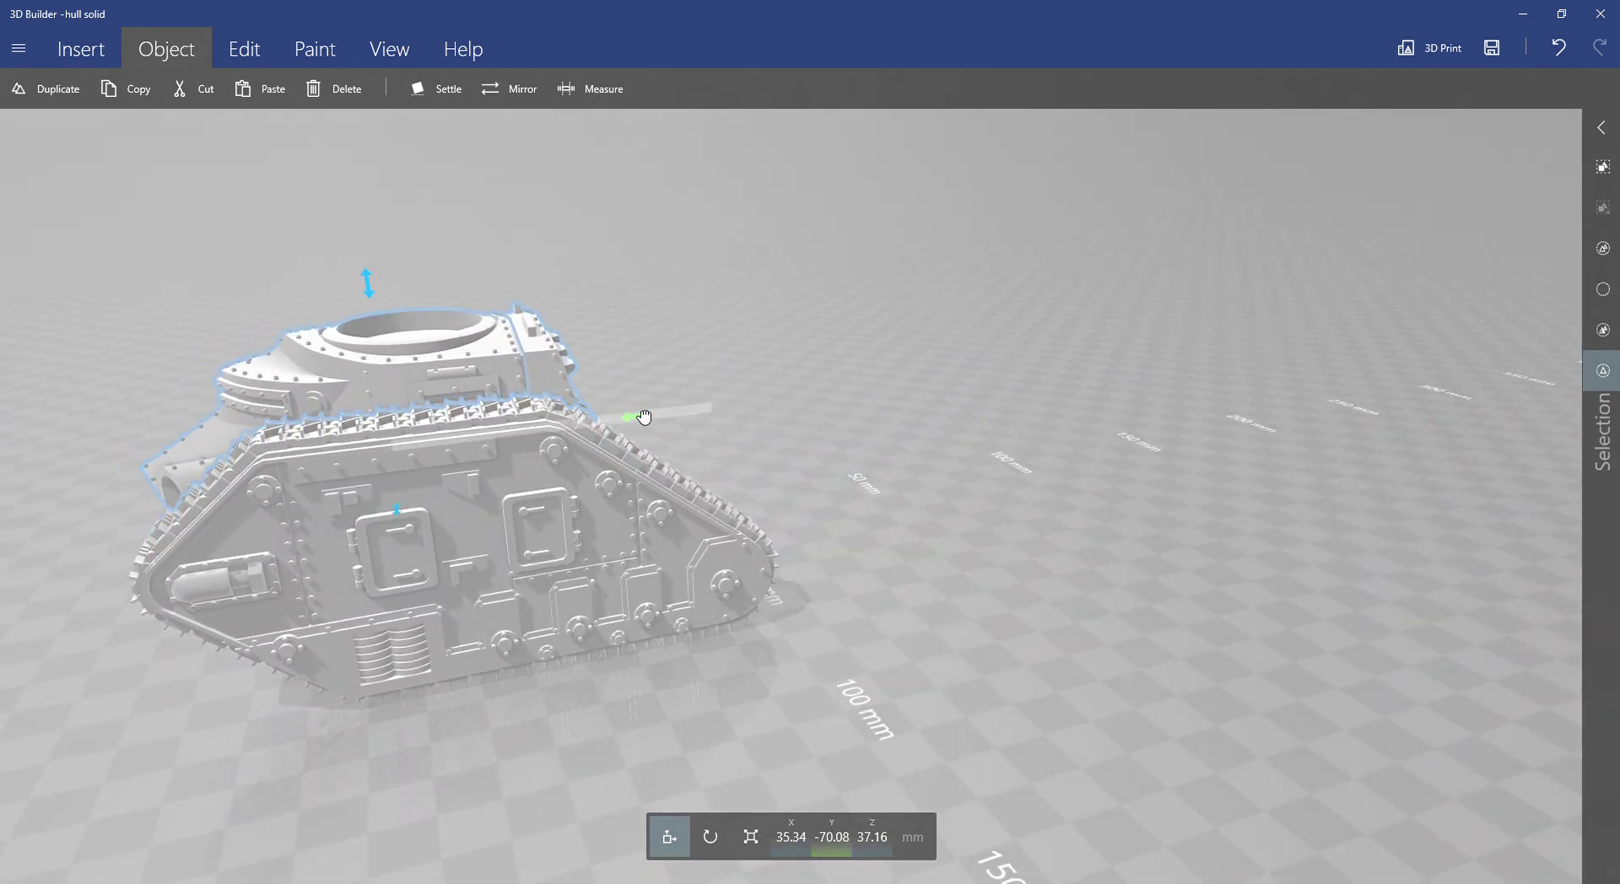
Duplicate the complete track assembly, including its side plate, and move the copy across to the hull's other side at X -51.36 mm.
left_click_drag(470, 622, 893, 517)
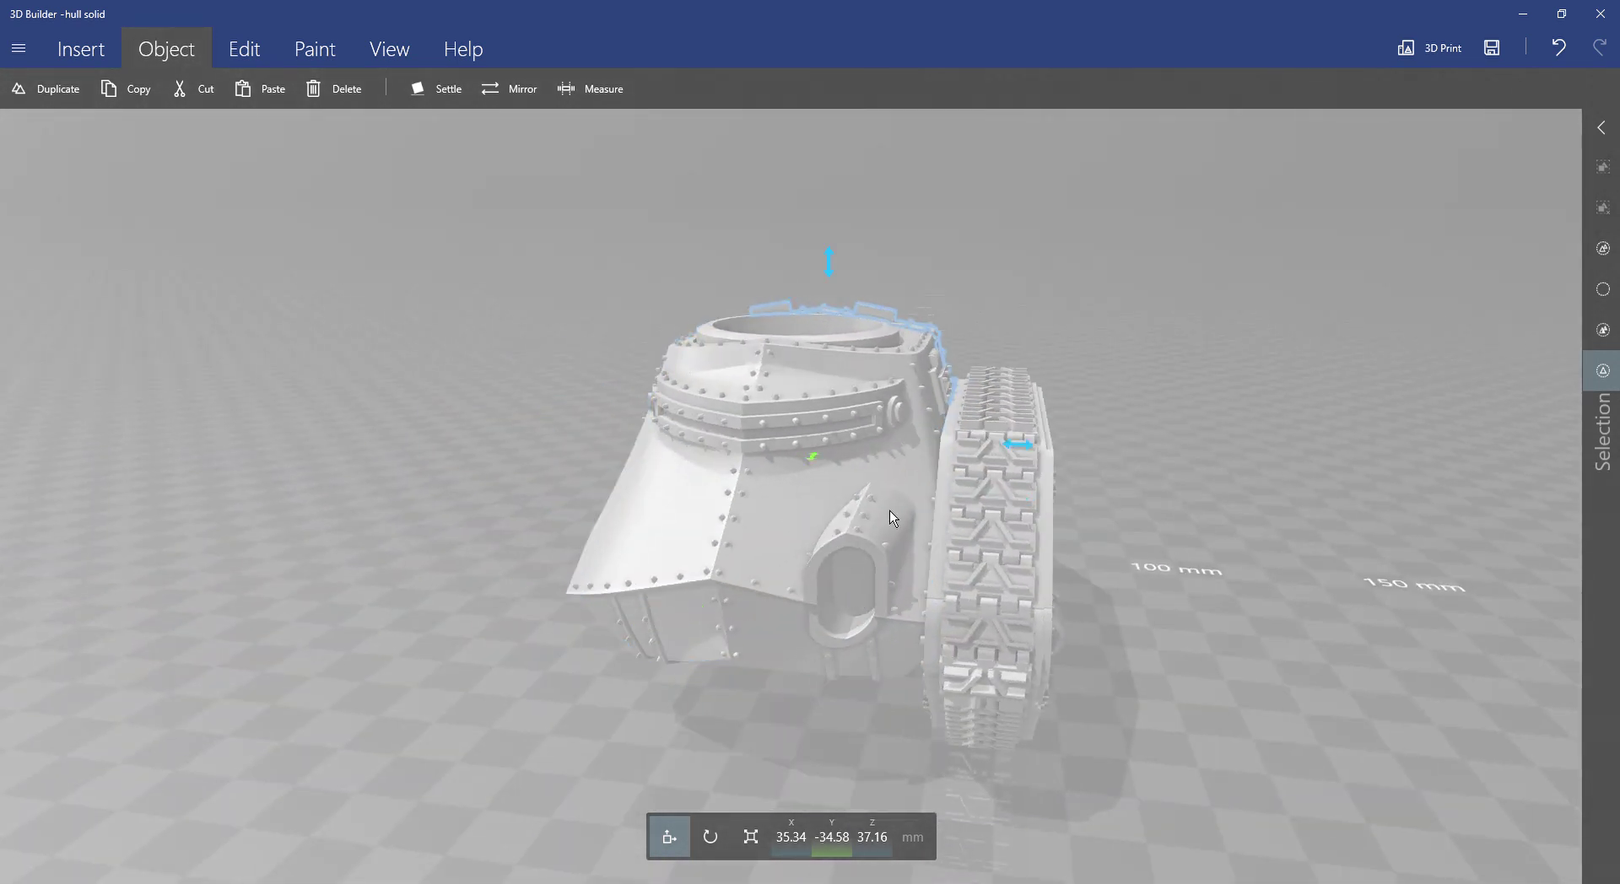
left_click_drag(992, 358, 827, 462)
left_click(831, 469)
left_click_drag(861, 517, 1118, 437)
left_click(1065, 492)
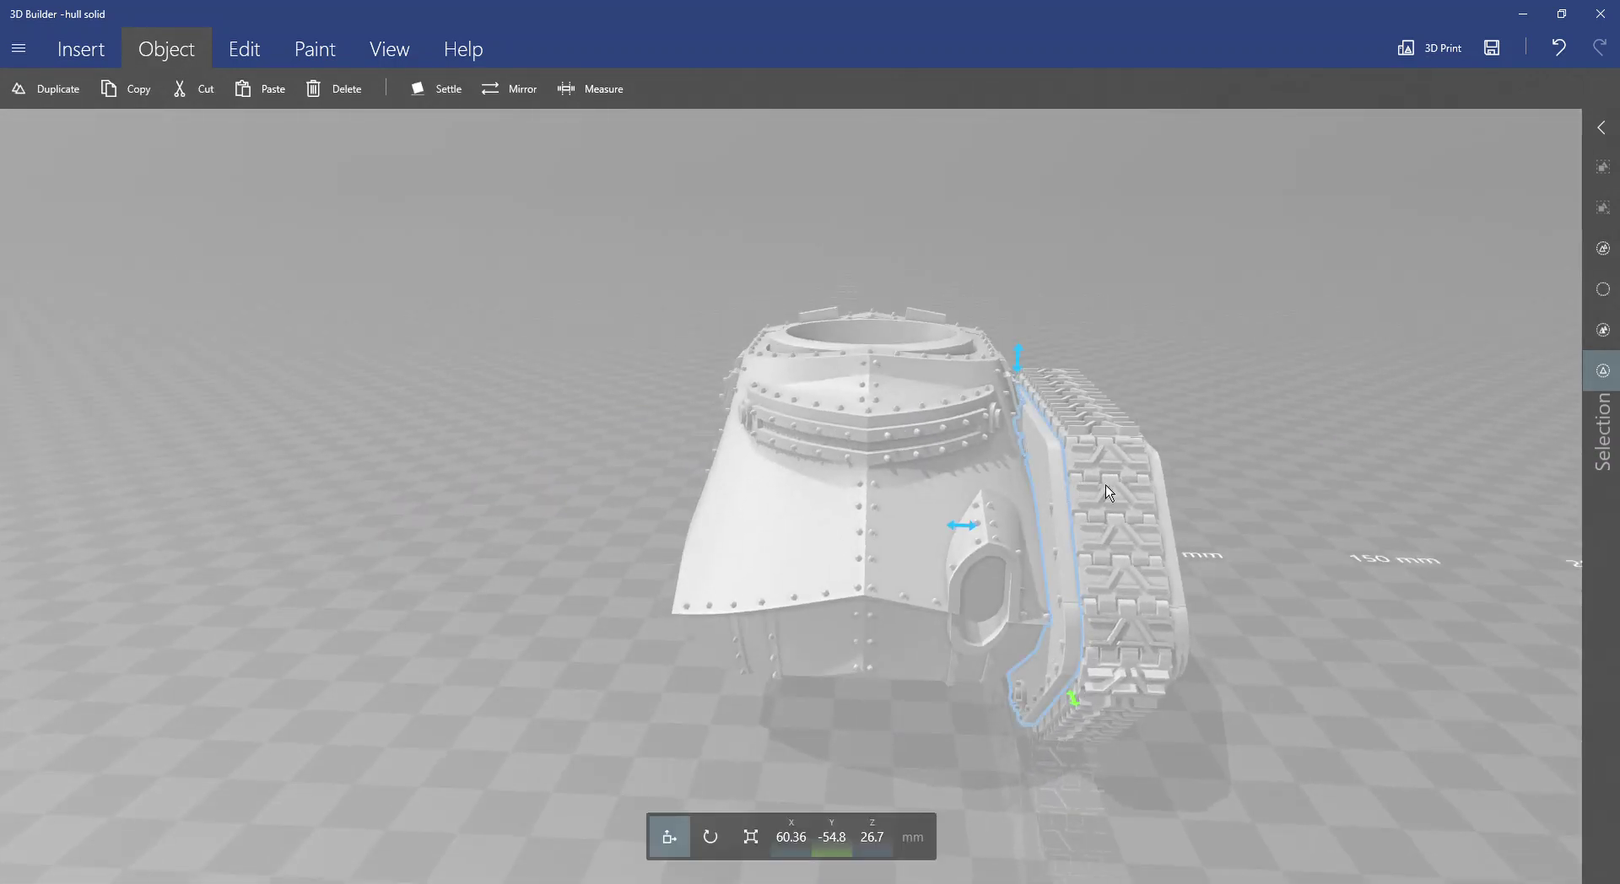
left_click(1108, 487, "ctrl")
left_click_drag(1235, 437, 1171, 448)
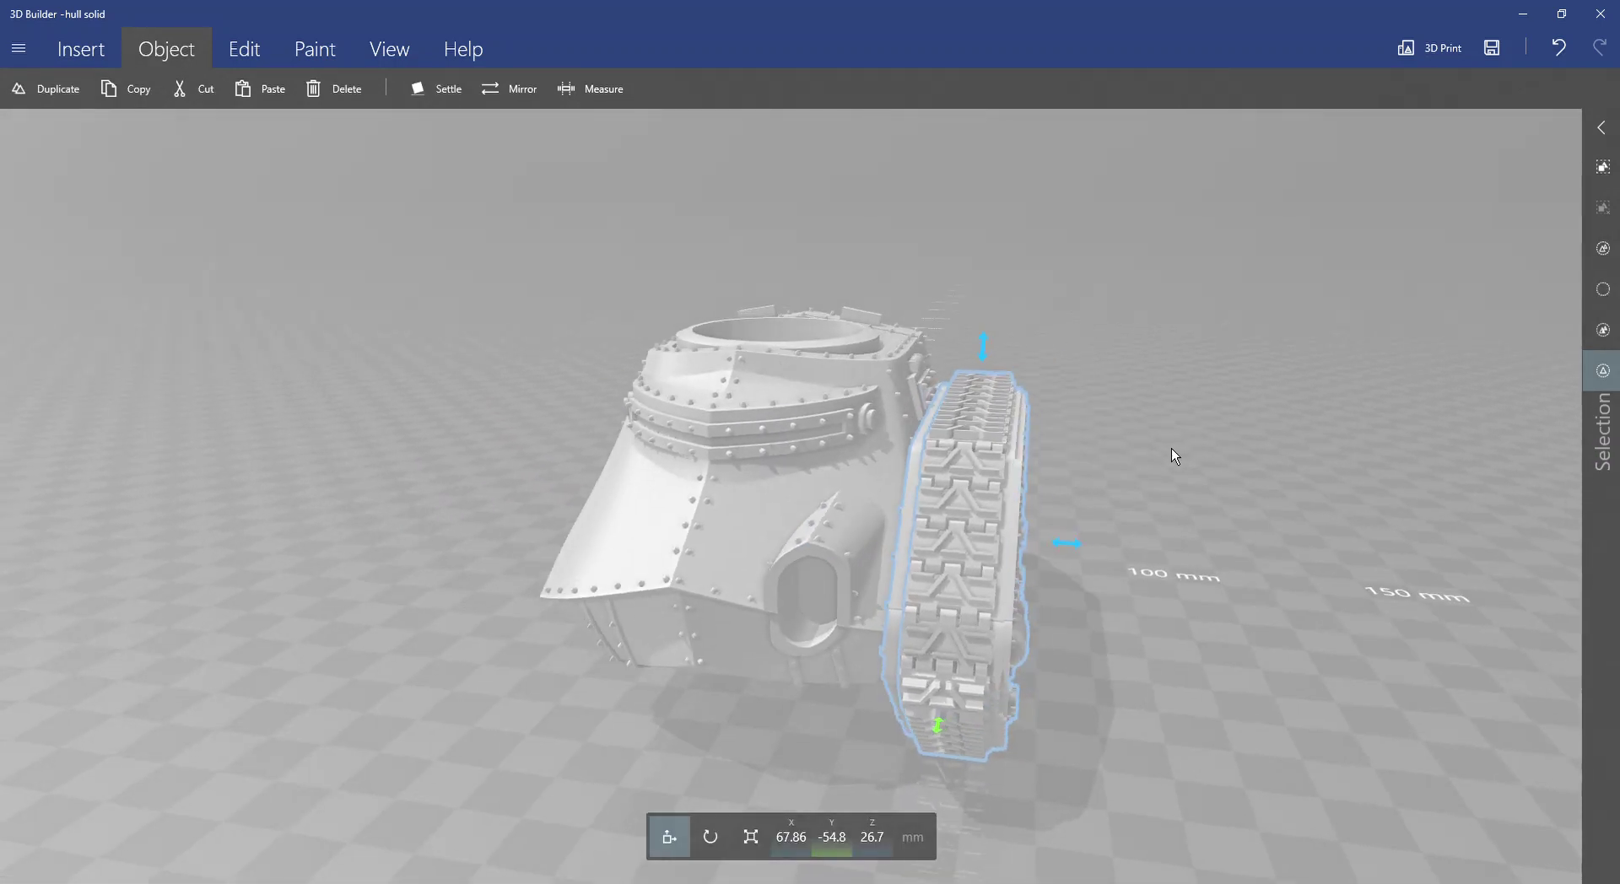
left_click(52, 98)
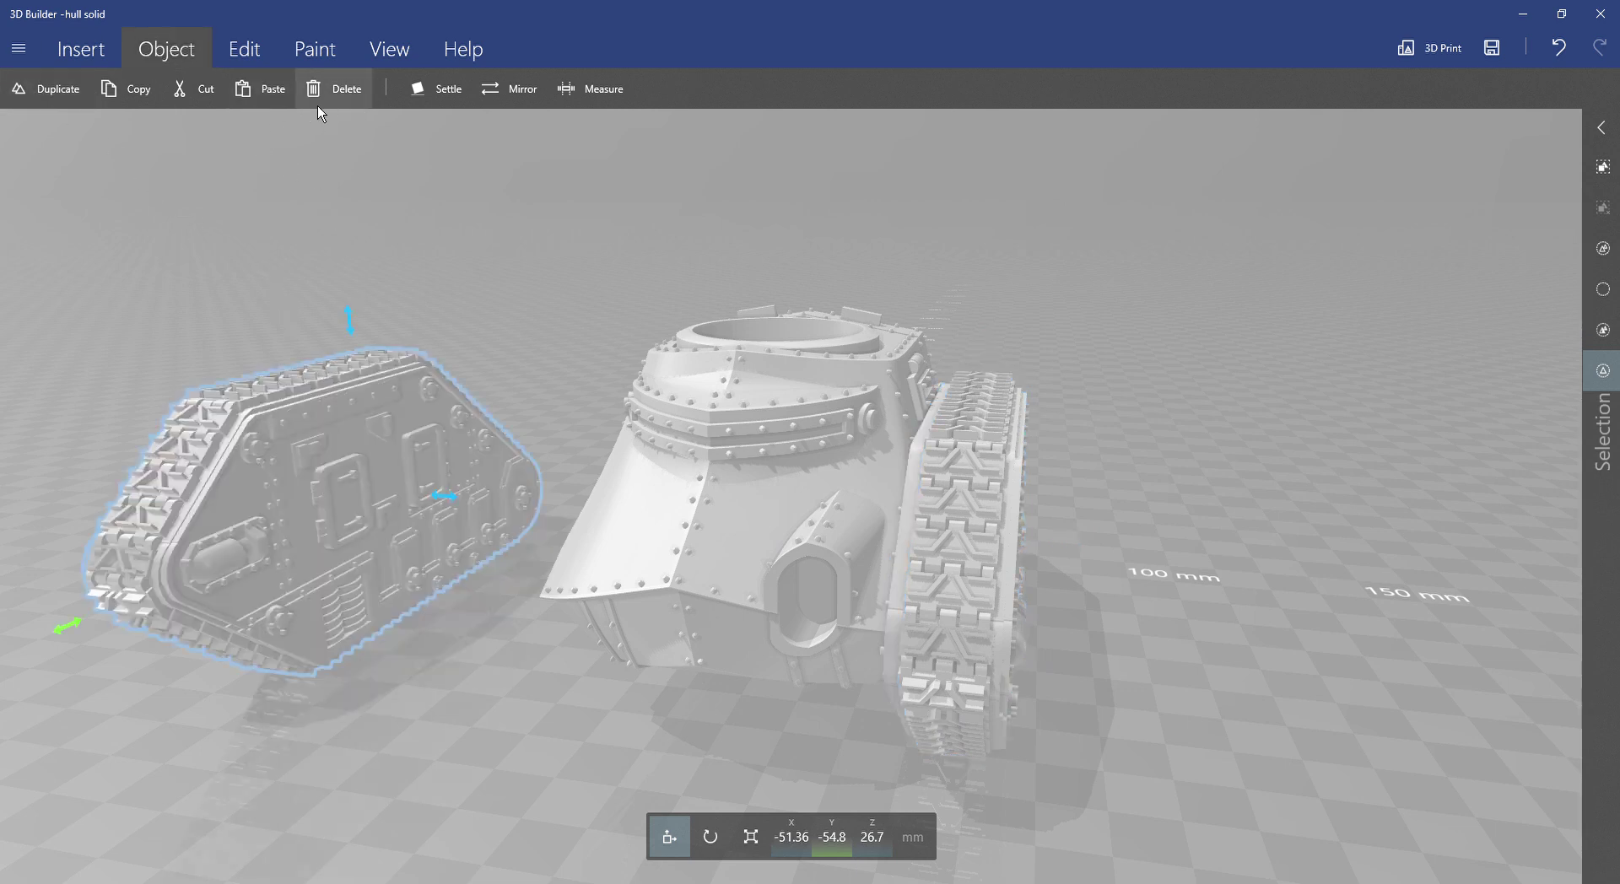
Mirror the copied track assembly and move it up to the hull at X 4.94 mm.
left_click(524, 99)
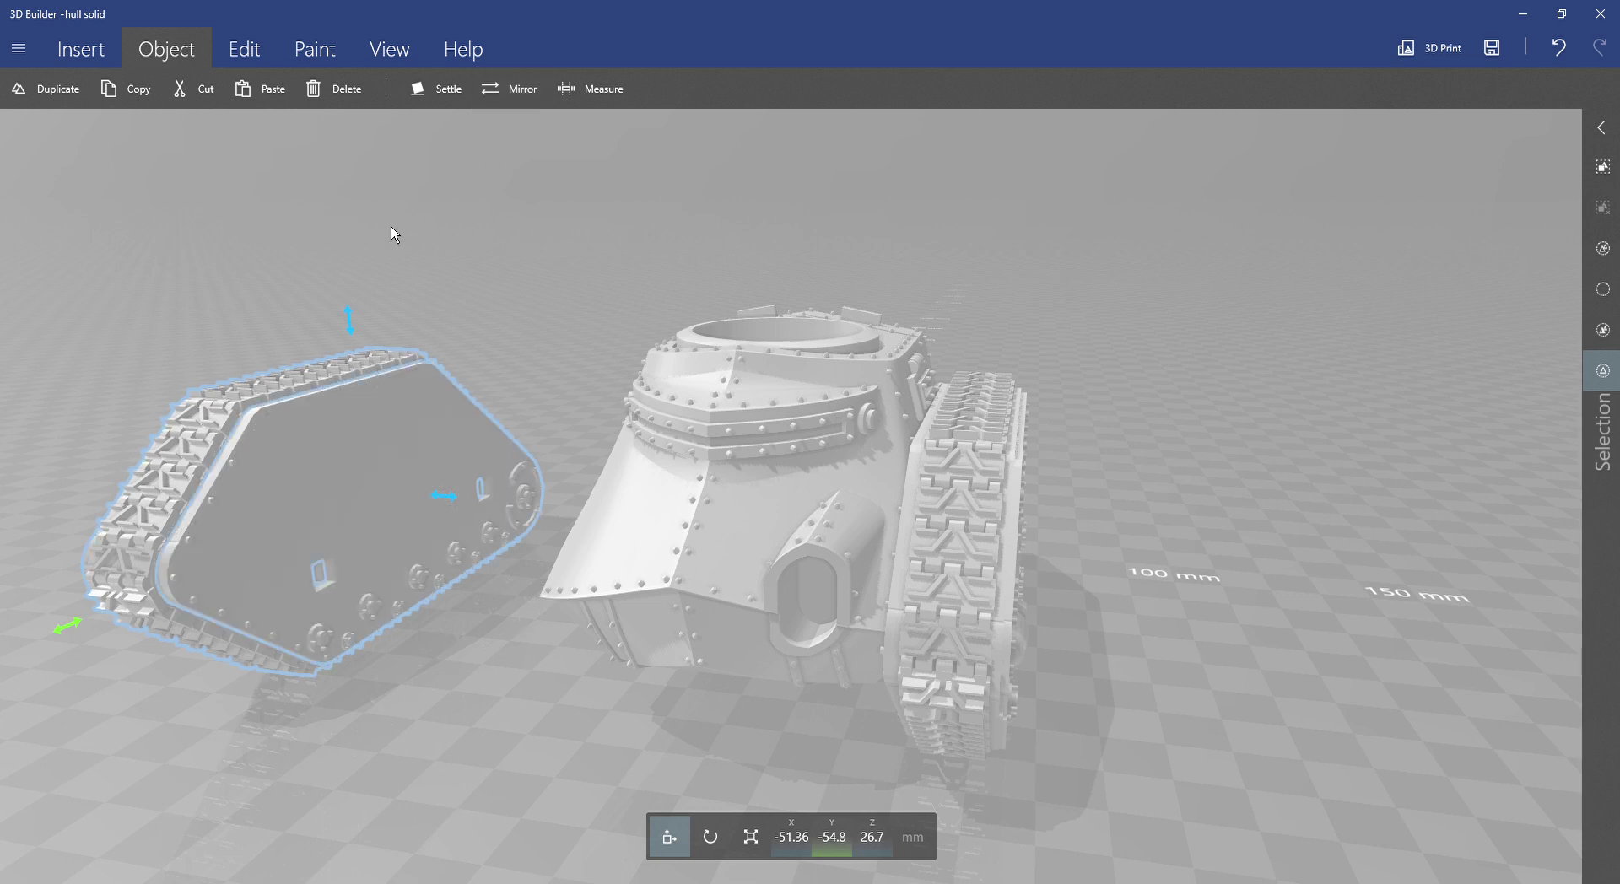
left_click_drag(508, 290, 557, 532)
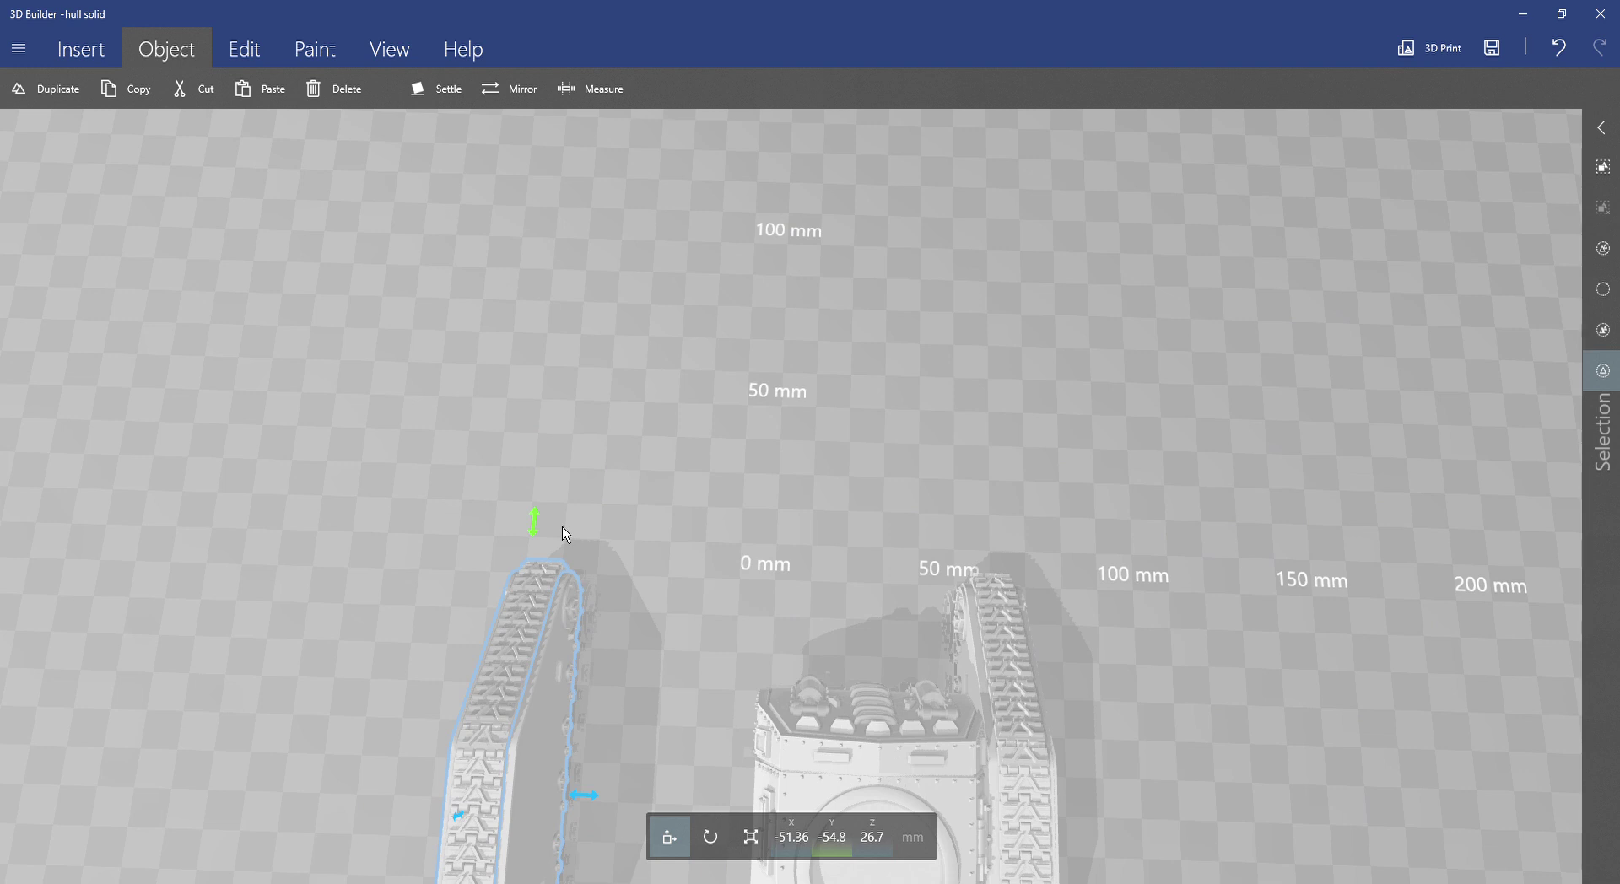
left_click_drag(565, 534, 560, 369)
left_click_drag(540, 574, 867, 584)
left_click_drag(1304, 450, 1192, 473)
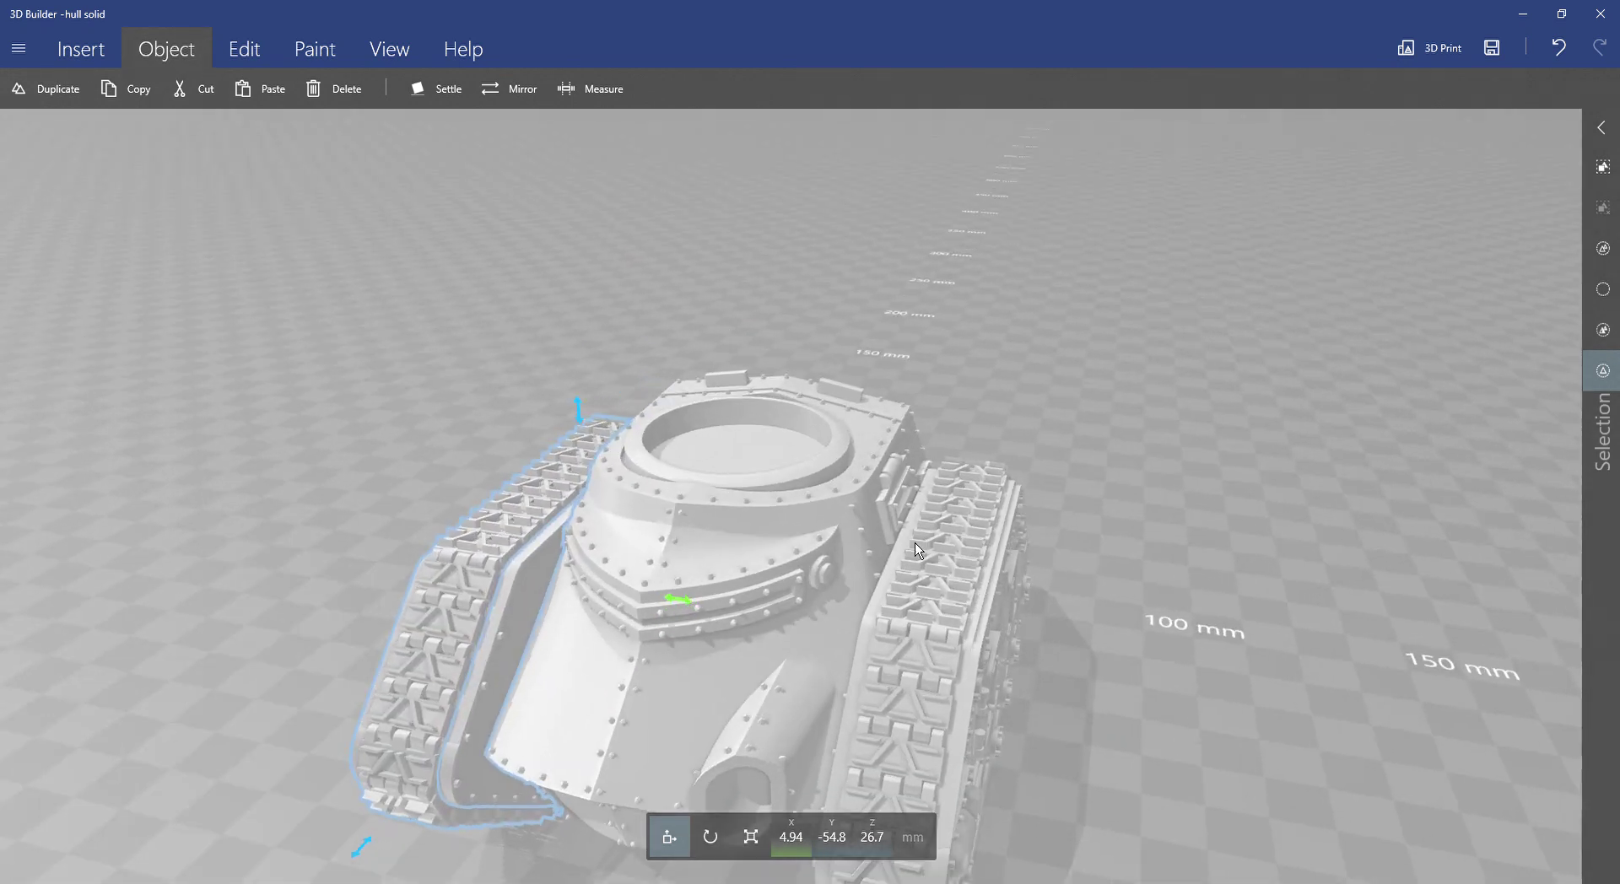
Fine-tune the mirrored track assembly's spacing from the hull to X 3.16 mm and deselect it.
scroll(1191, 472, "up", 6)
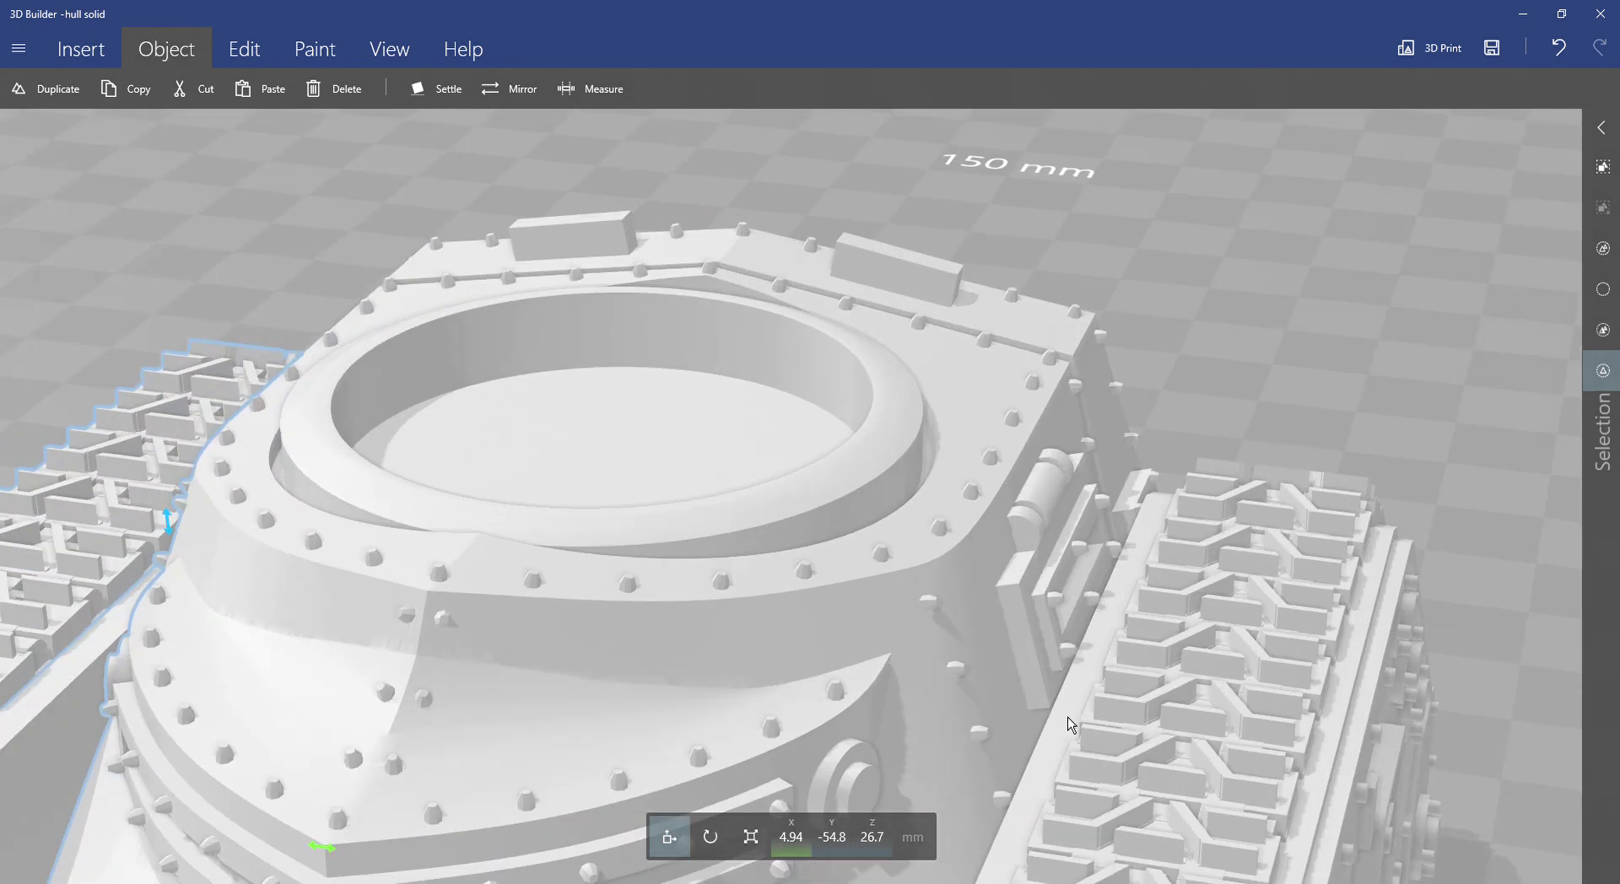
left_click_drag(1206, 499, 643, 716)
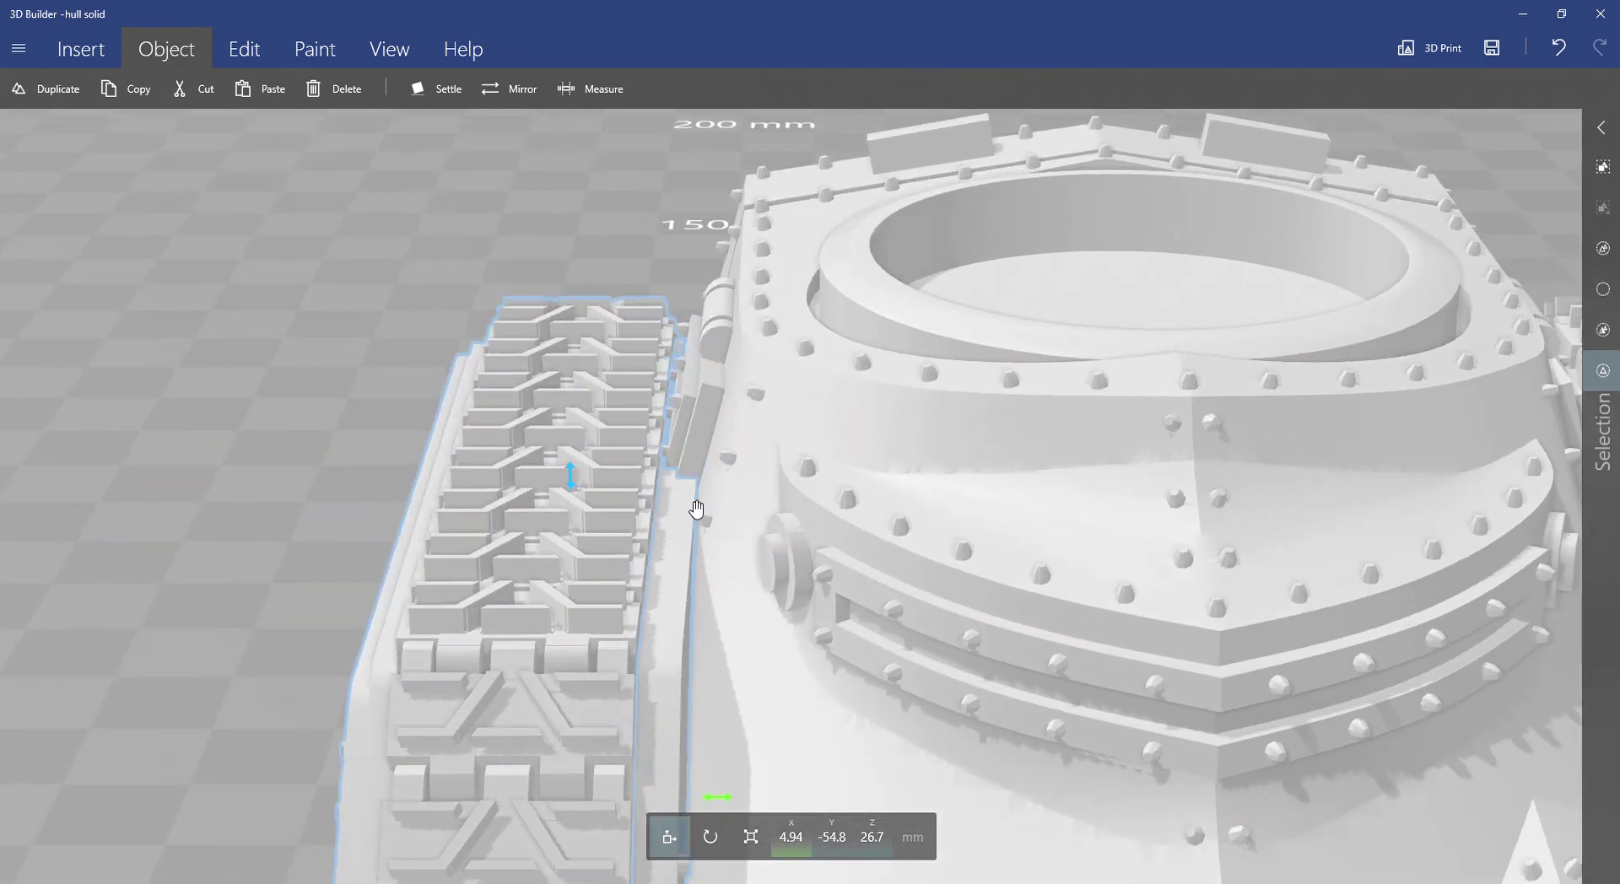
left_click_drag(727, 800, 1012, 419)
left_click_drag(795, 550, 508, 426)
scroll(863, 577, "down", 2)
scroll(970, 444, "down", 2)
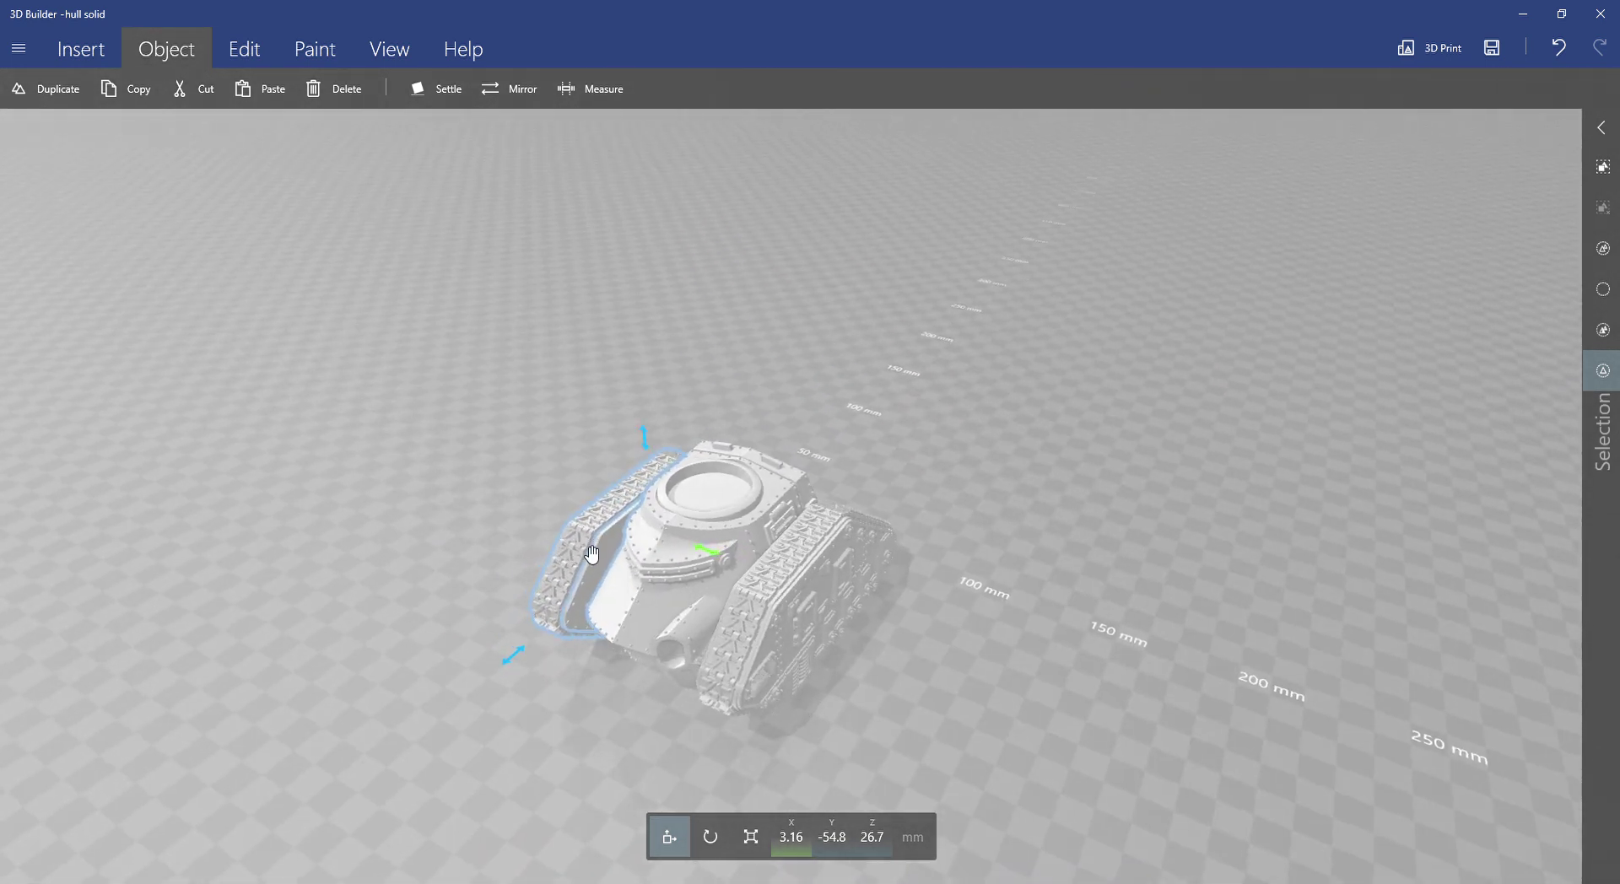
scroll(504, 579, "up", 3)
left_click(373, 591)
scroll(769, 447, "down", 3)
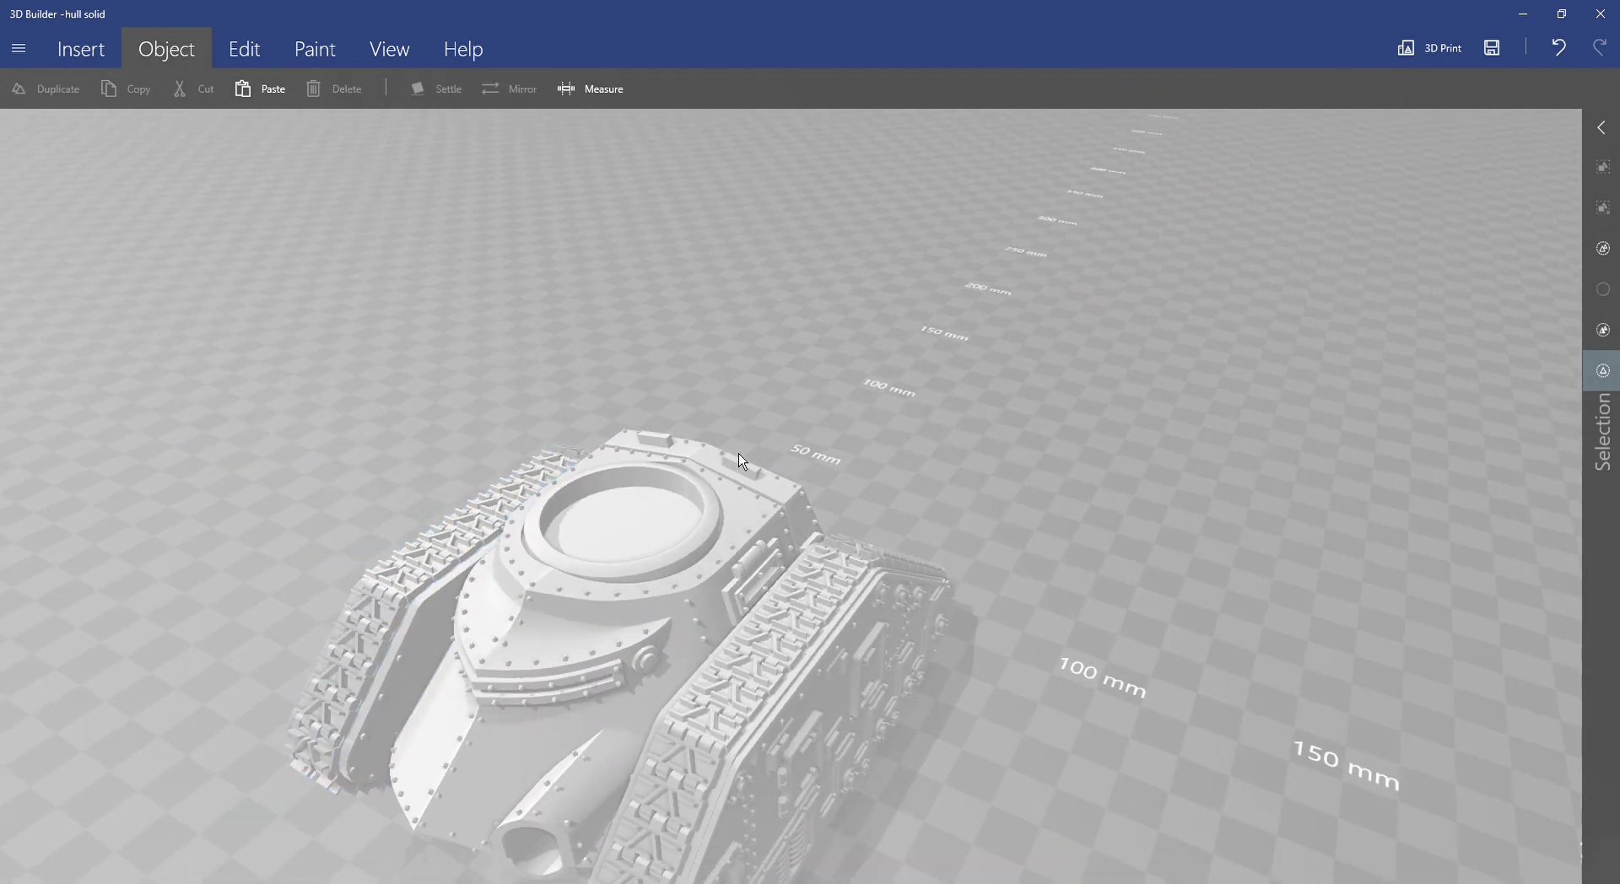
left_click_drag(996, 423, 979, 429)
mouse_move(833, 573)
left_mouse_down()
mouse_move(853, 506)
mouse_move(605, 537)
left_mouse_up()
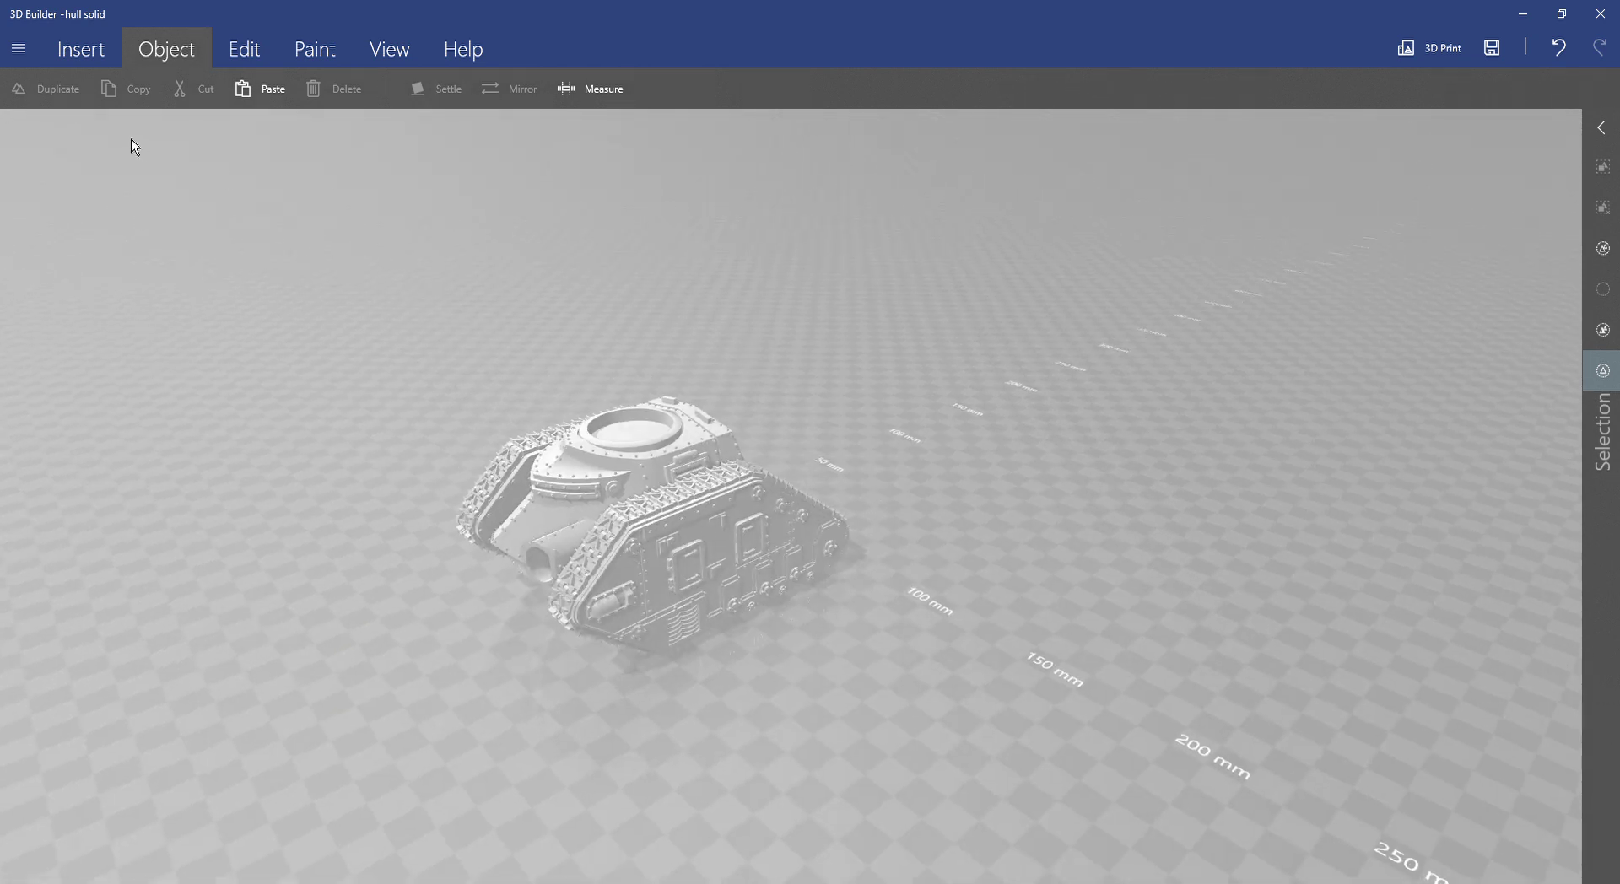
Import the long riveted track guard from the recent objects, using millimetres as the file's units.
left_click(86, 60)
left_click(33, 94)
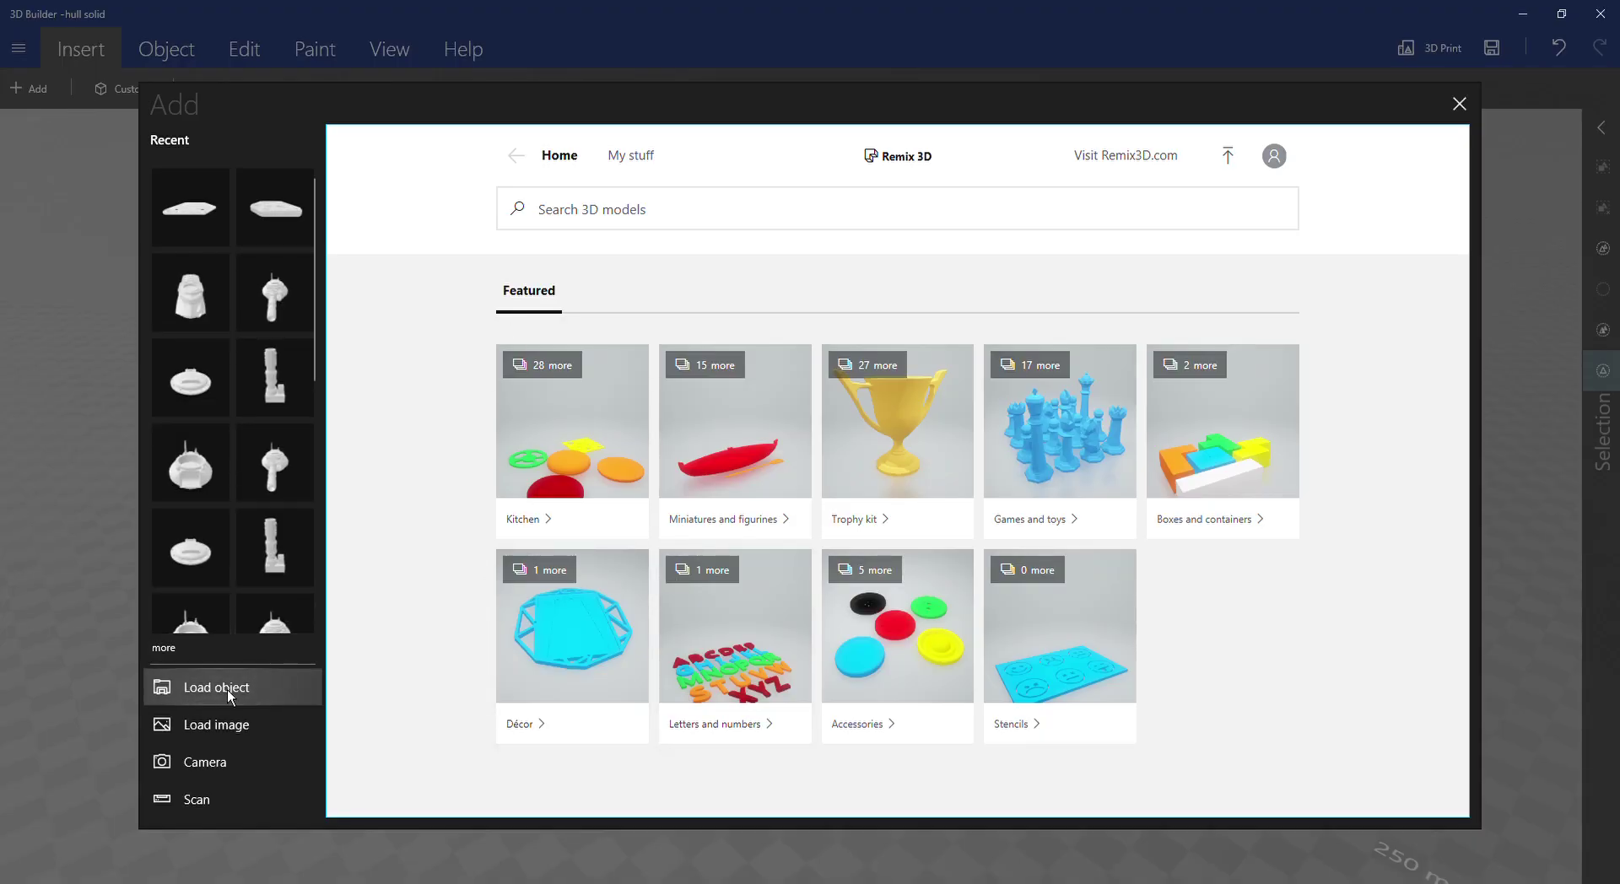
left_click(214, 271)
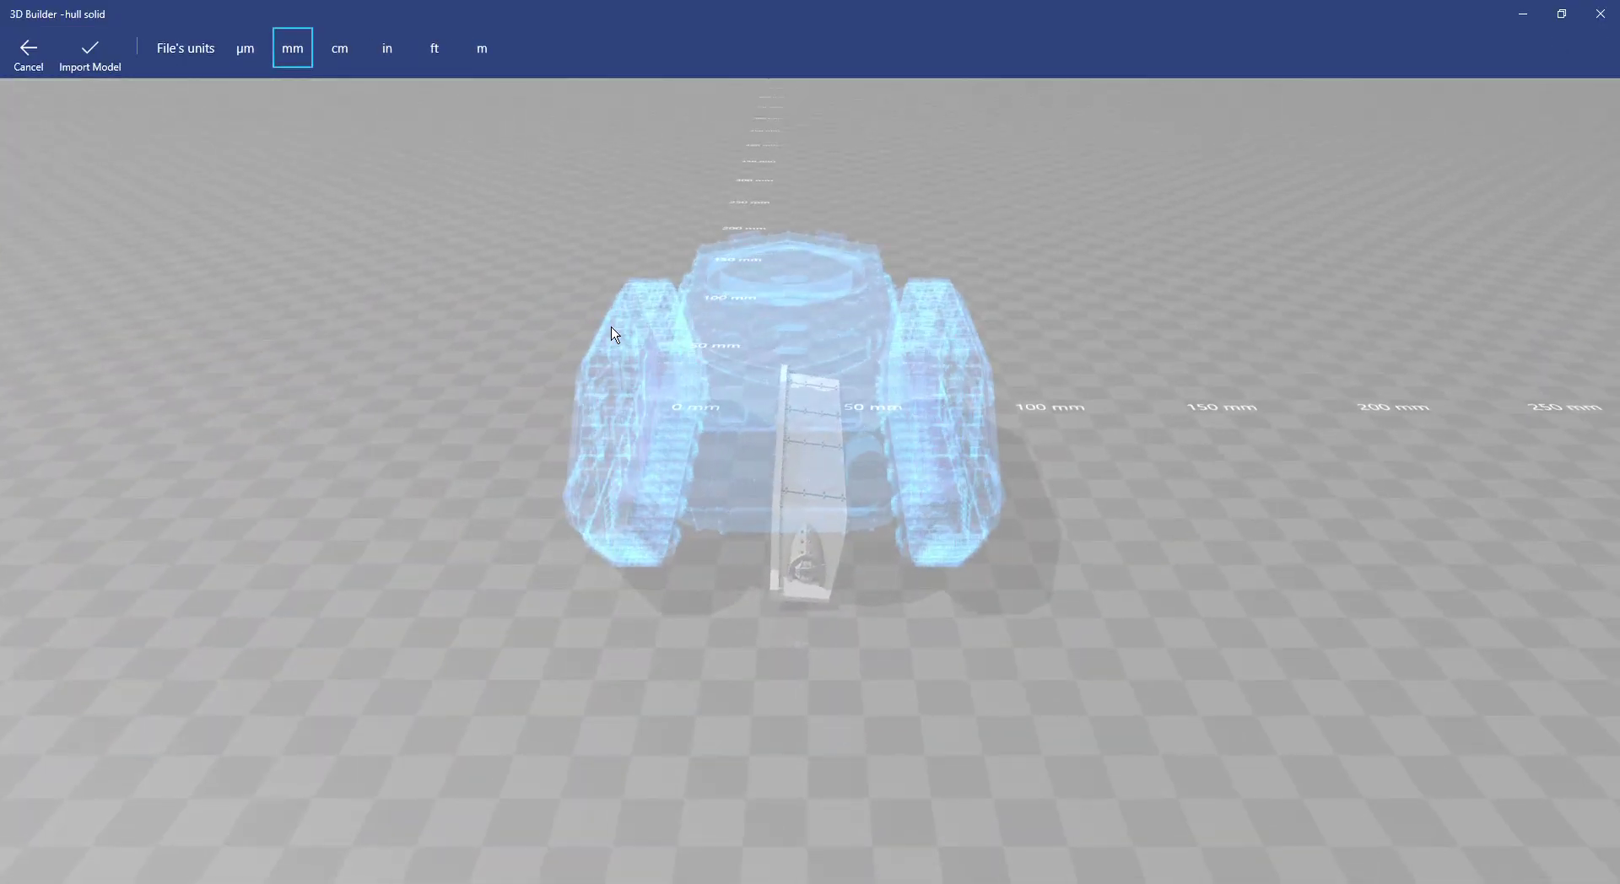
left_click(99, 62)
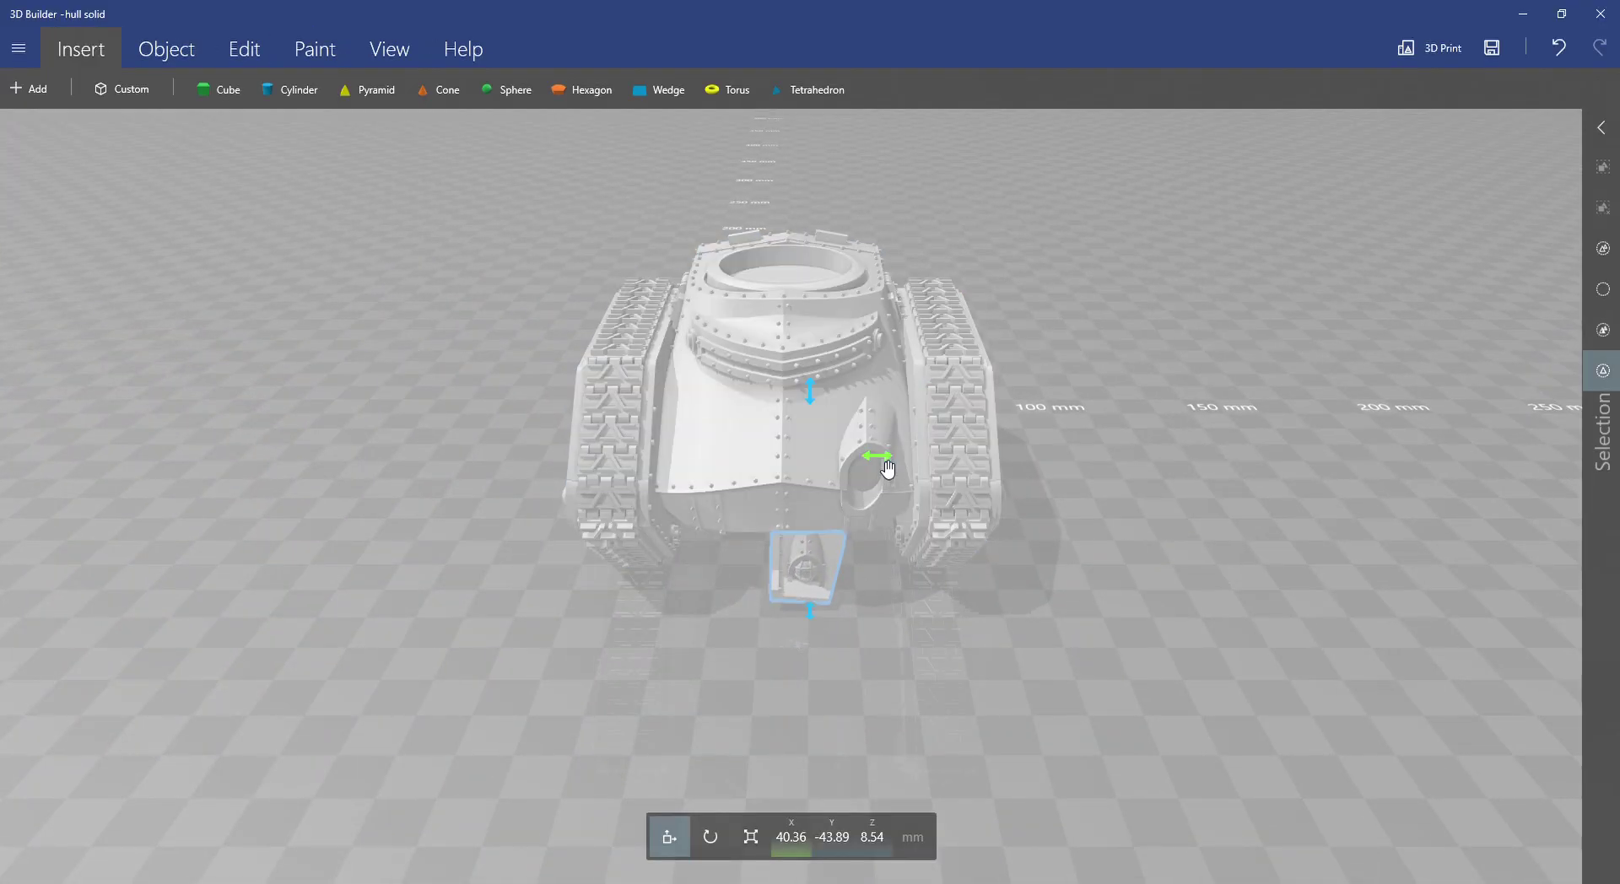
Move the track guard on top of the original track assembly, at X 69.86, Y -51.88 and Z 50.7 mm.
left_click_drag(896, 458, 1117, 441)
left_click_drag(1075, 391, 1075, 217)
left_click_drag(1019, 290, 888, 296)
left_click_drag(1205, 307, 839, 291)
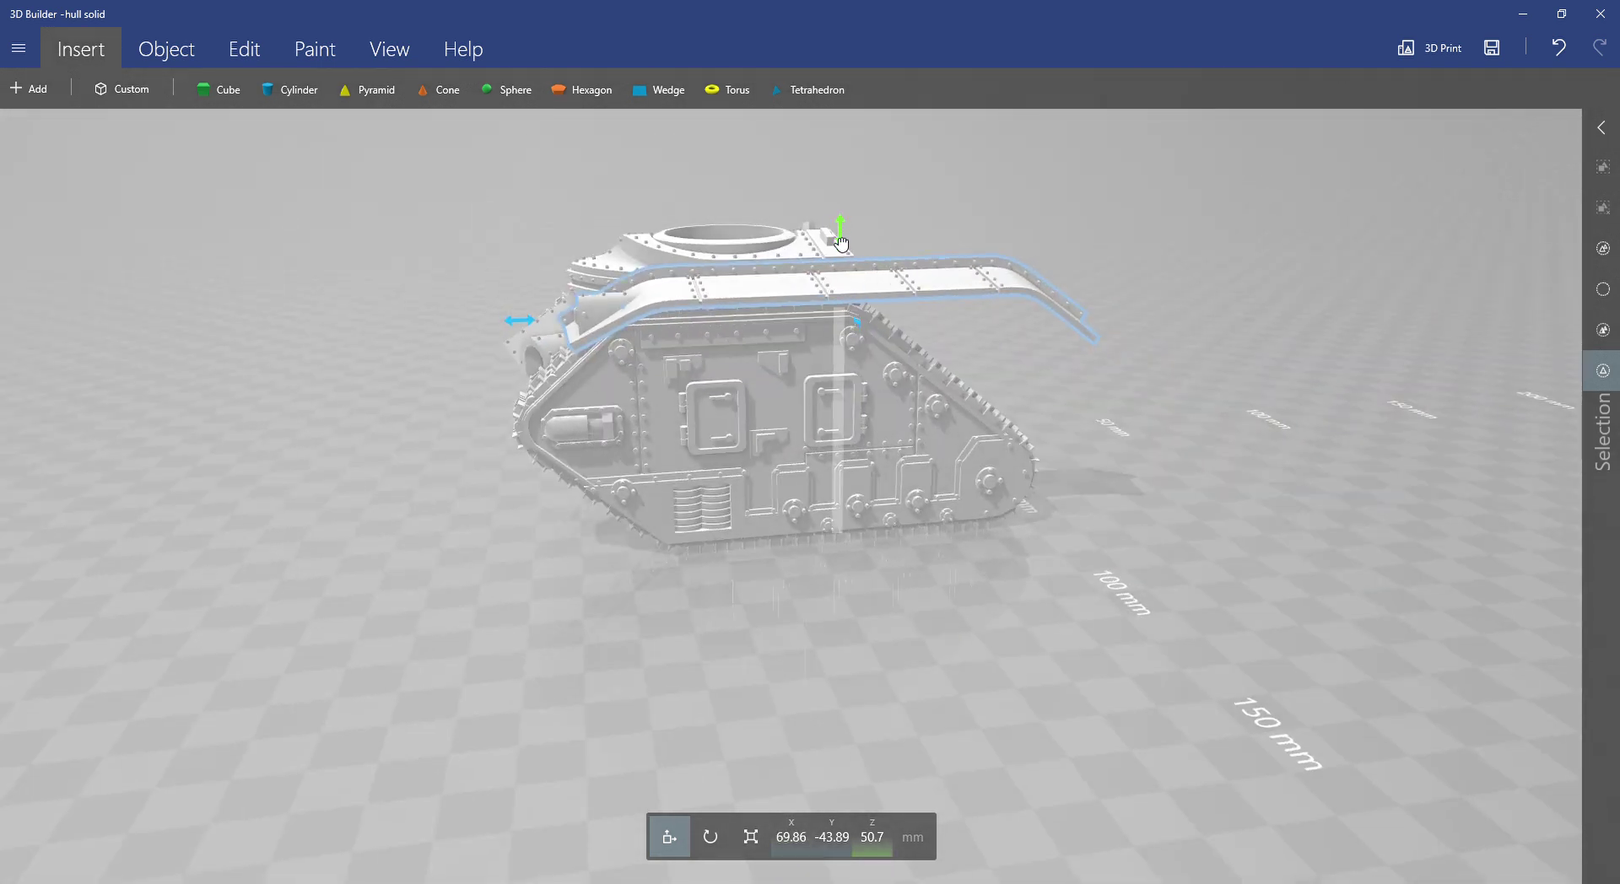
left_click_drag(933, 552, 879, 527)
left_click_drag(514, 288, 945, 304)
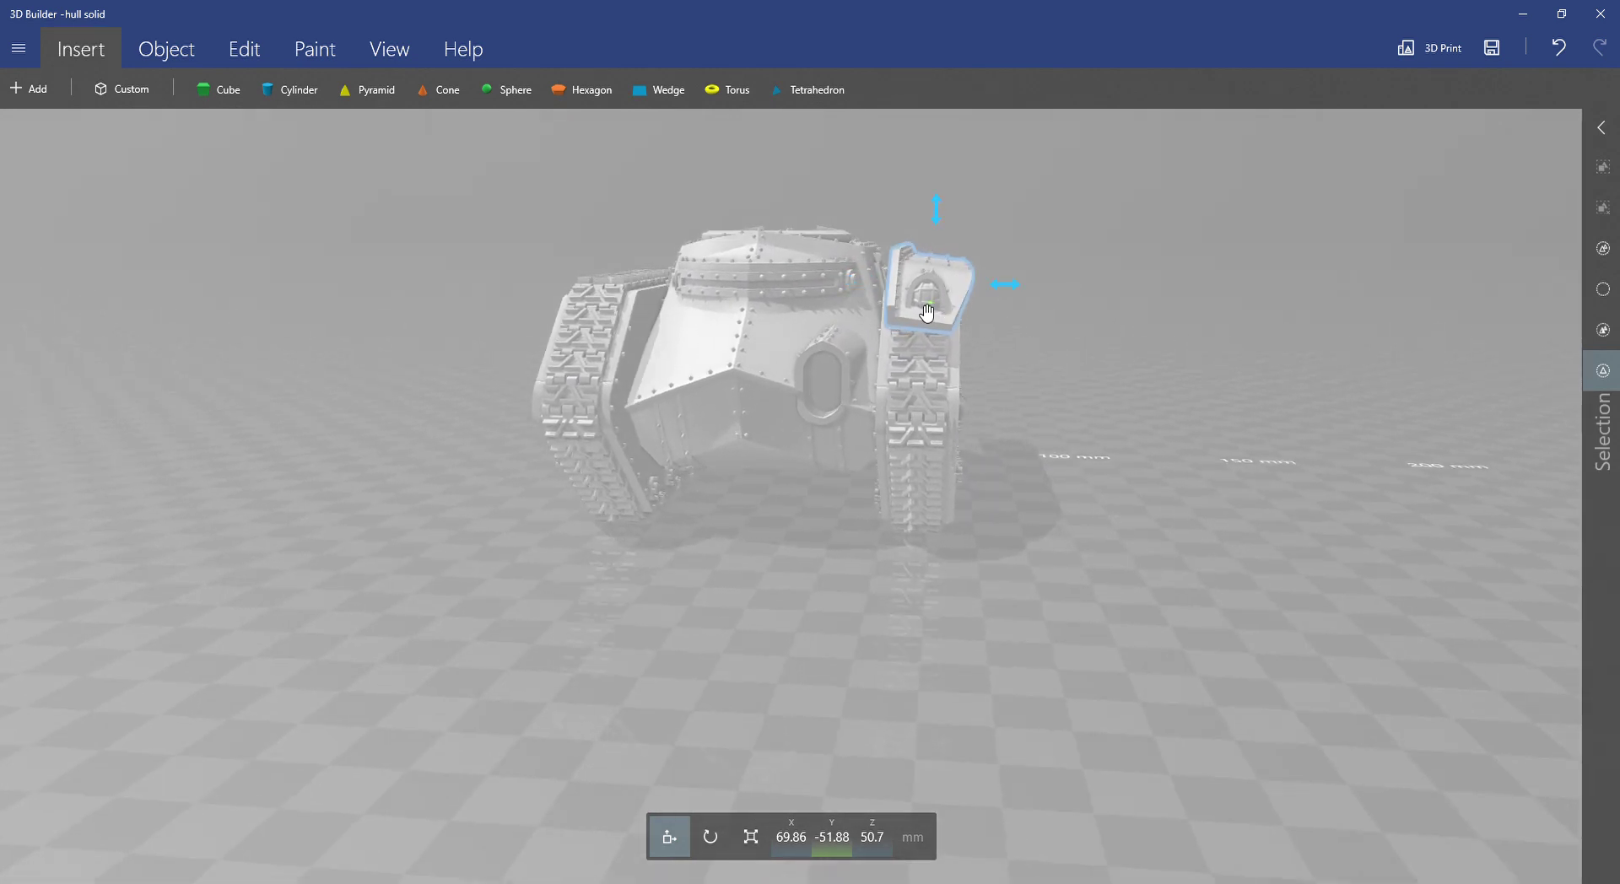
Try raising only the front hull part to Z 42.16 mm, and undo the move.
left_click(761, 355)
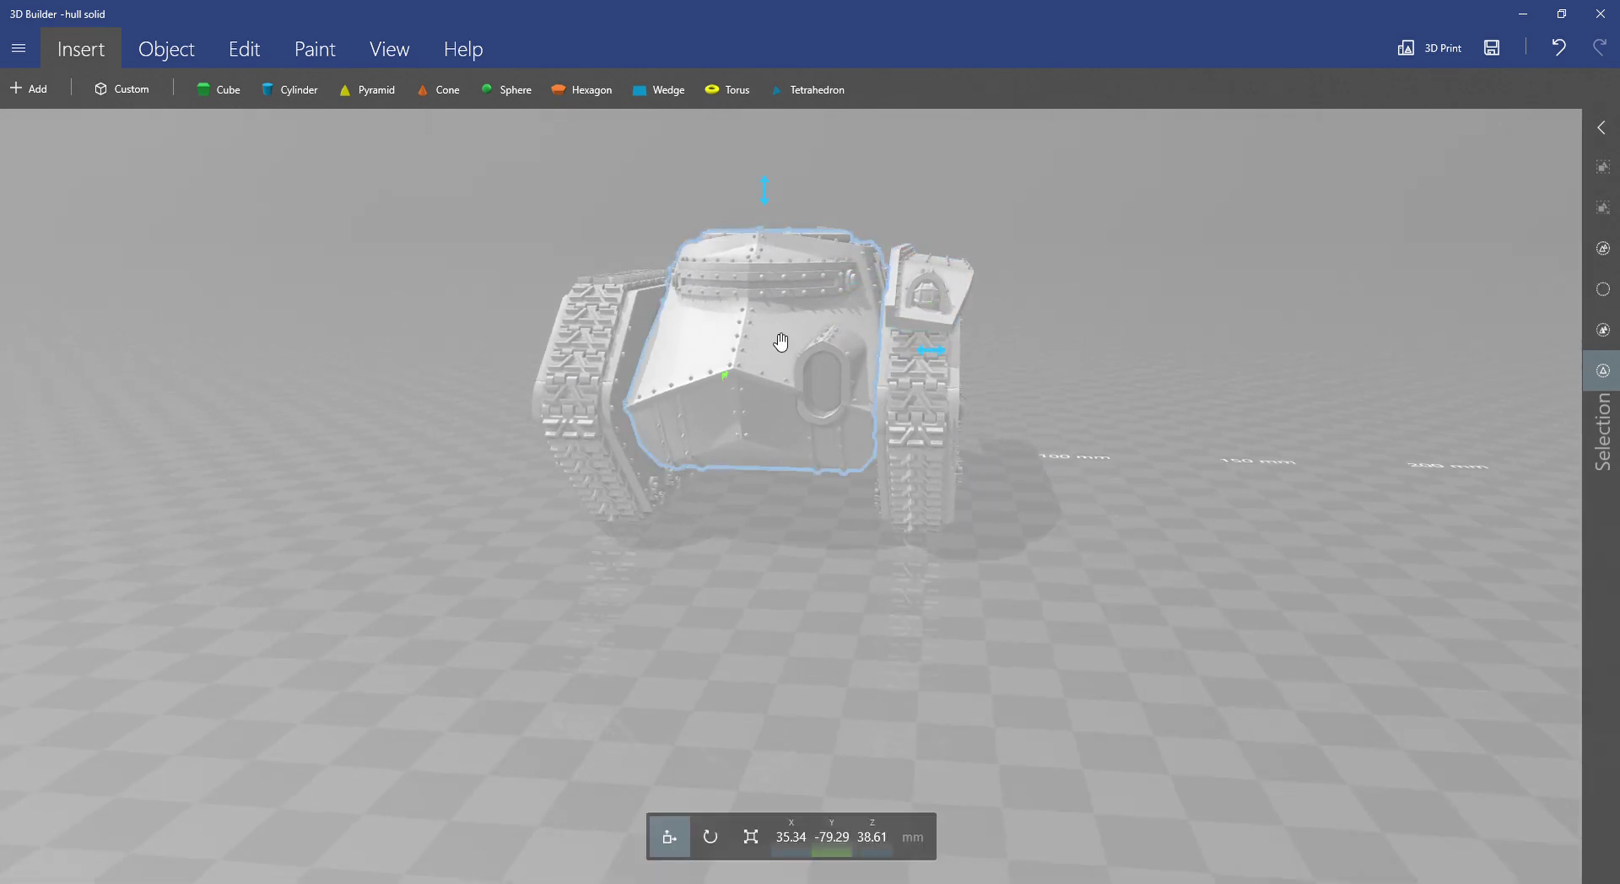
left_click_drag(770, 194, 650, 498)
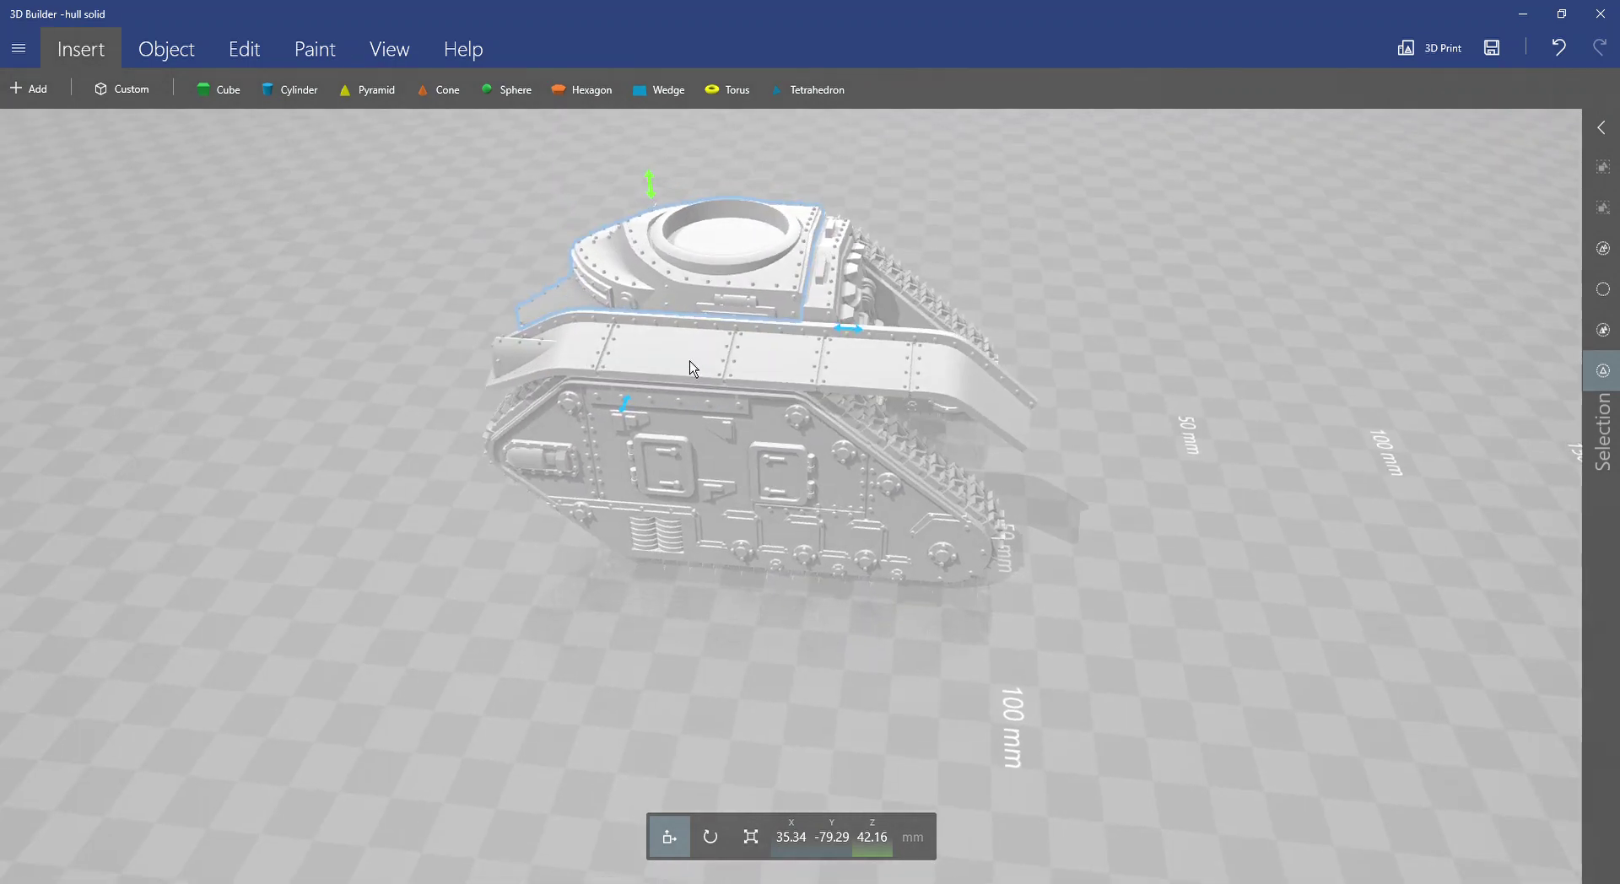
left_click(682, 273)
left_click(673, 355)
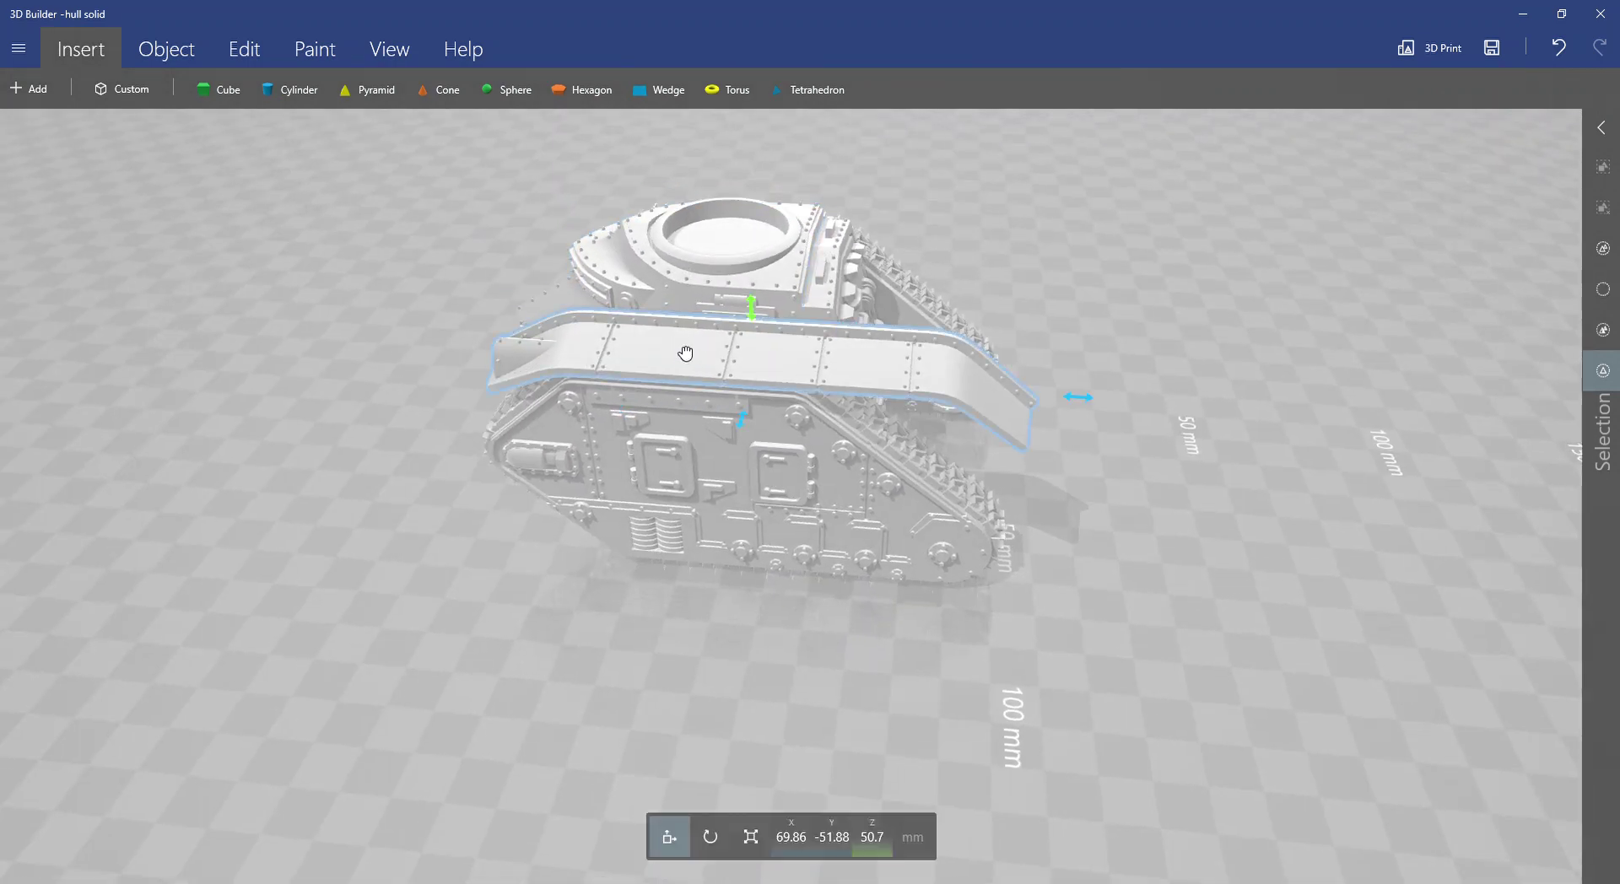
left_click(685, 353)
left_click_drag(1082, 270, 766, 270)
scroll(769, 277, "up", 3)
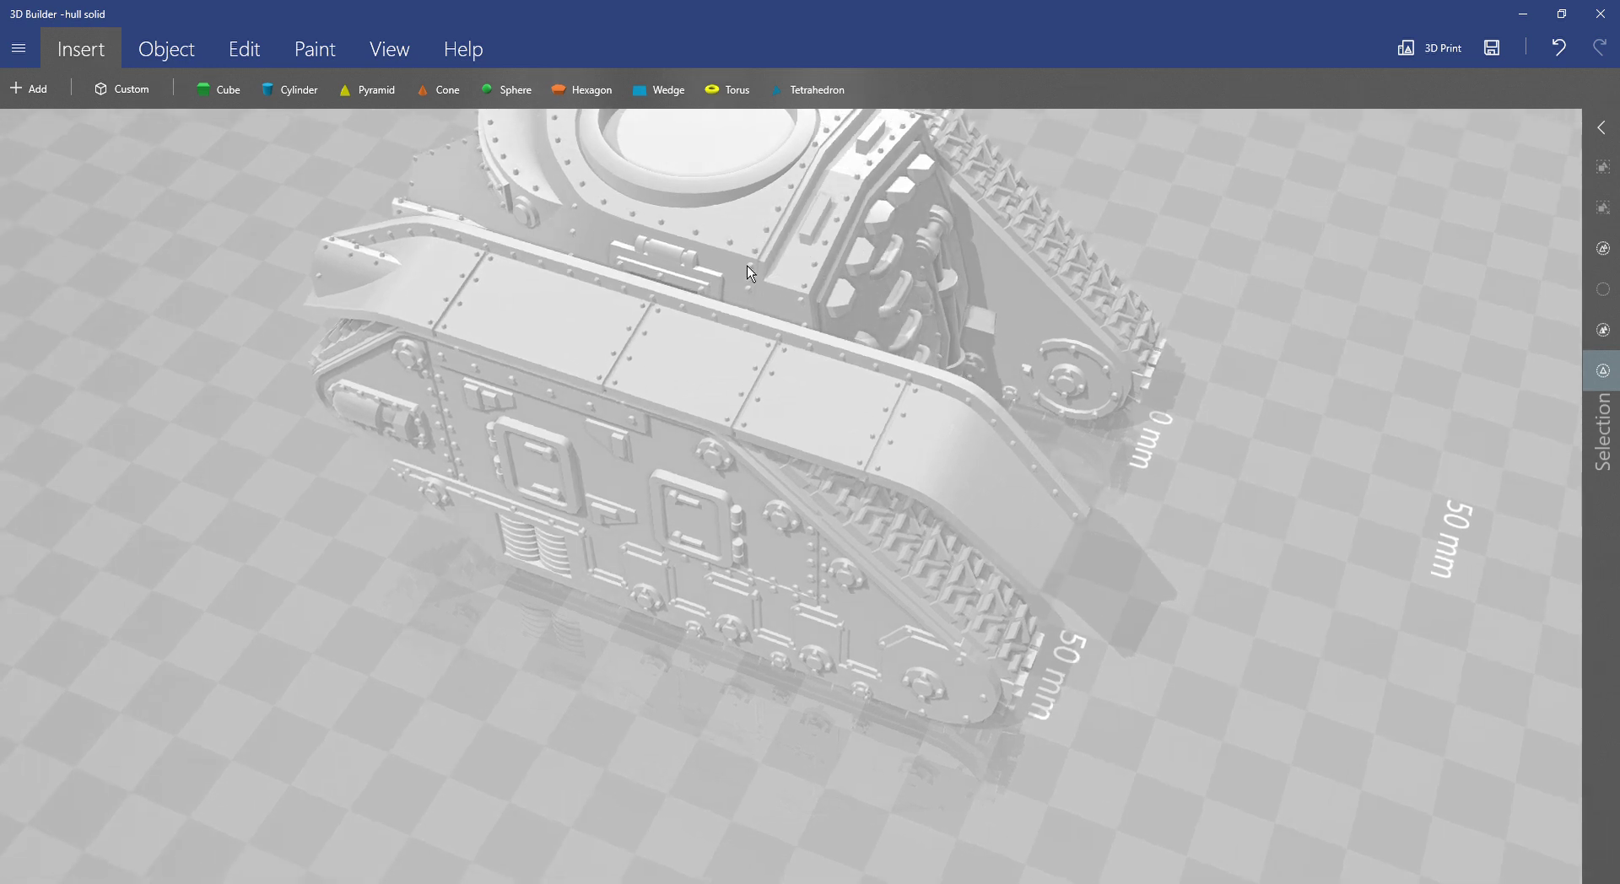
left_click(743, 238)
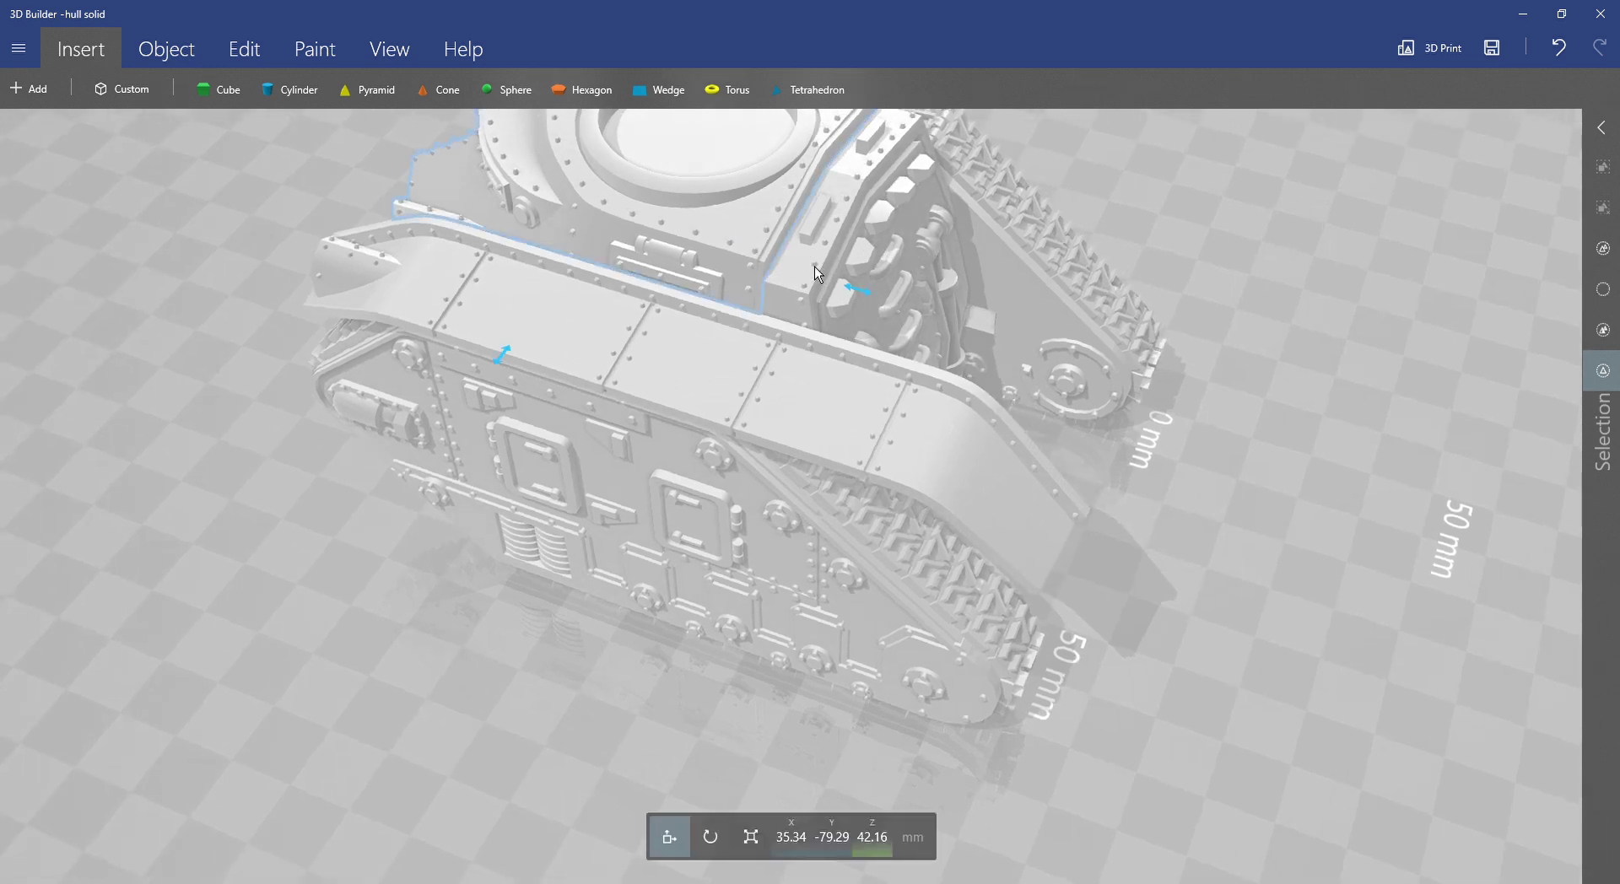
key("ctrl+z")
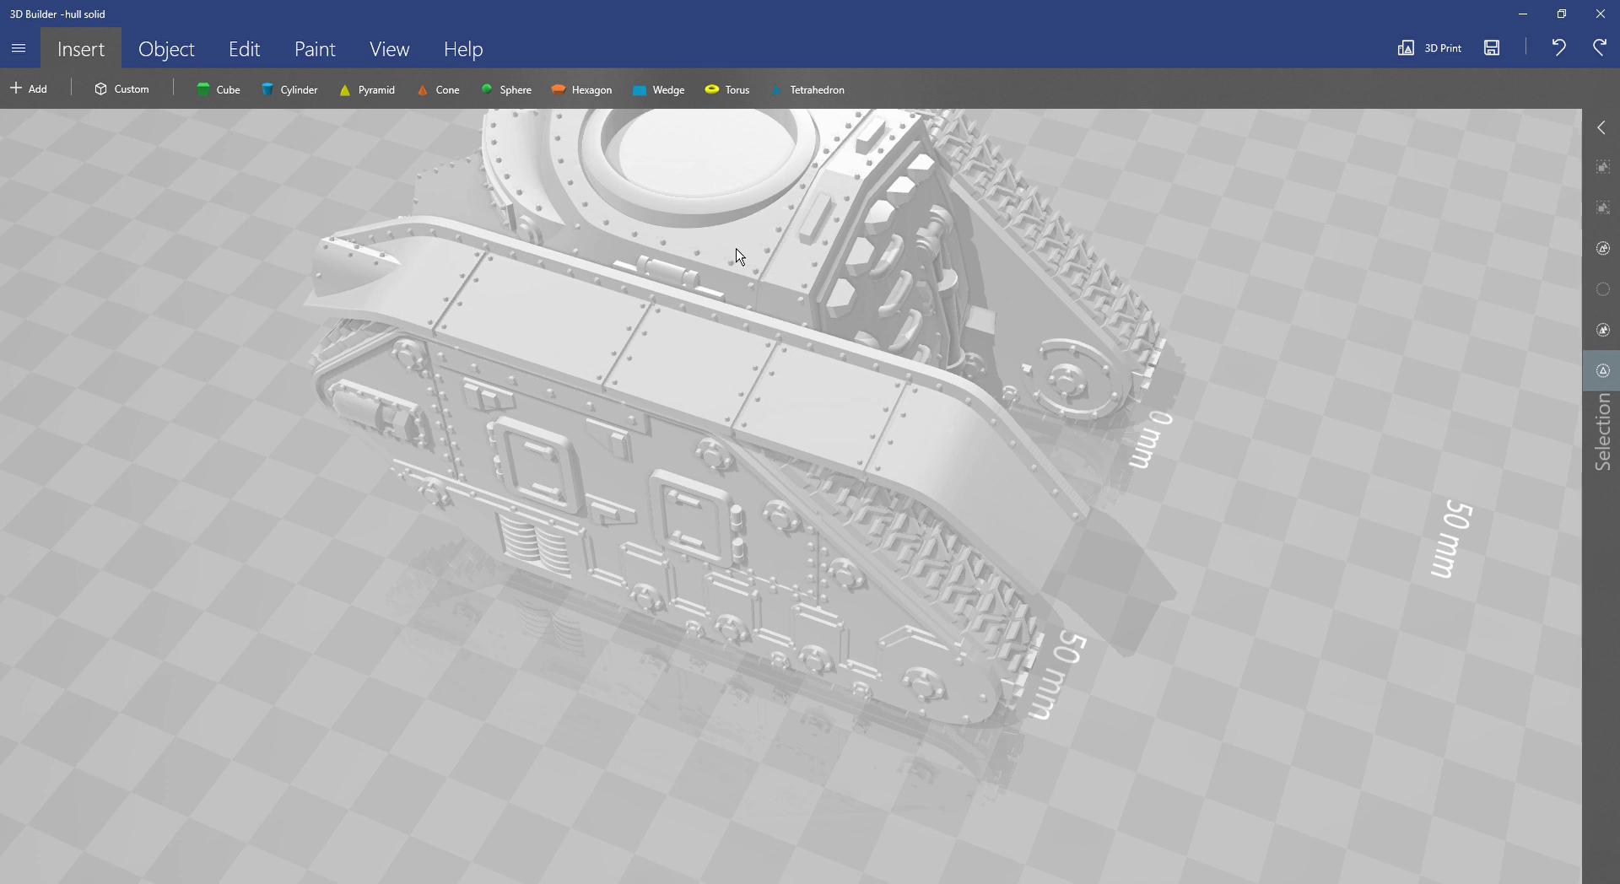
Select both hull parts together, raise them slightly relative to the tracks and deselect them.
left_click(755, 250)
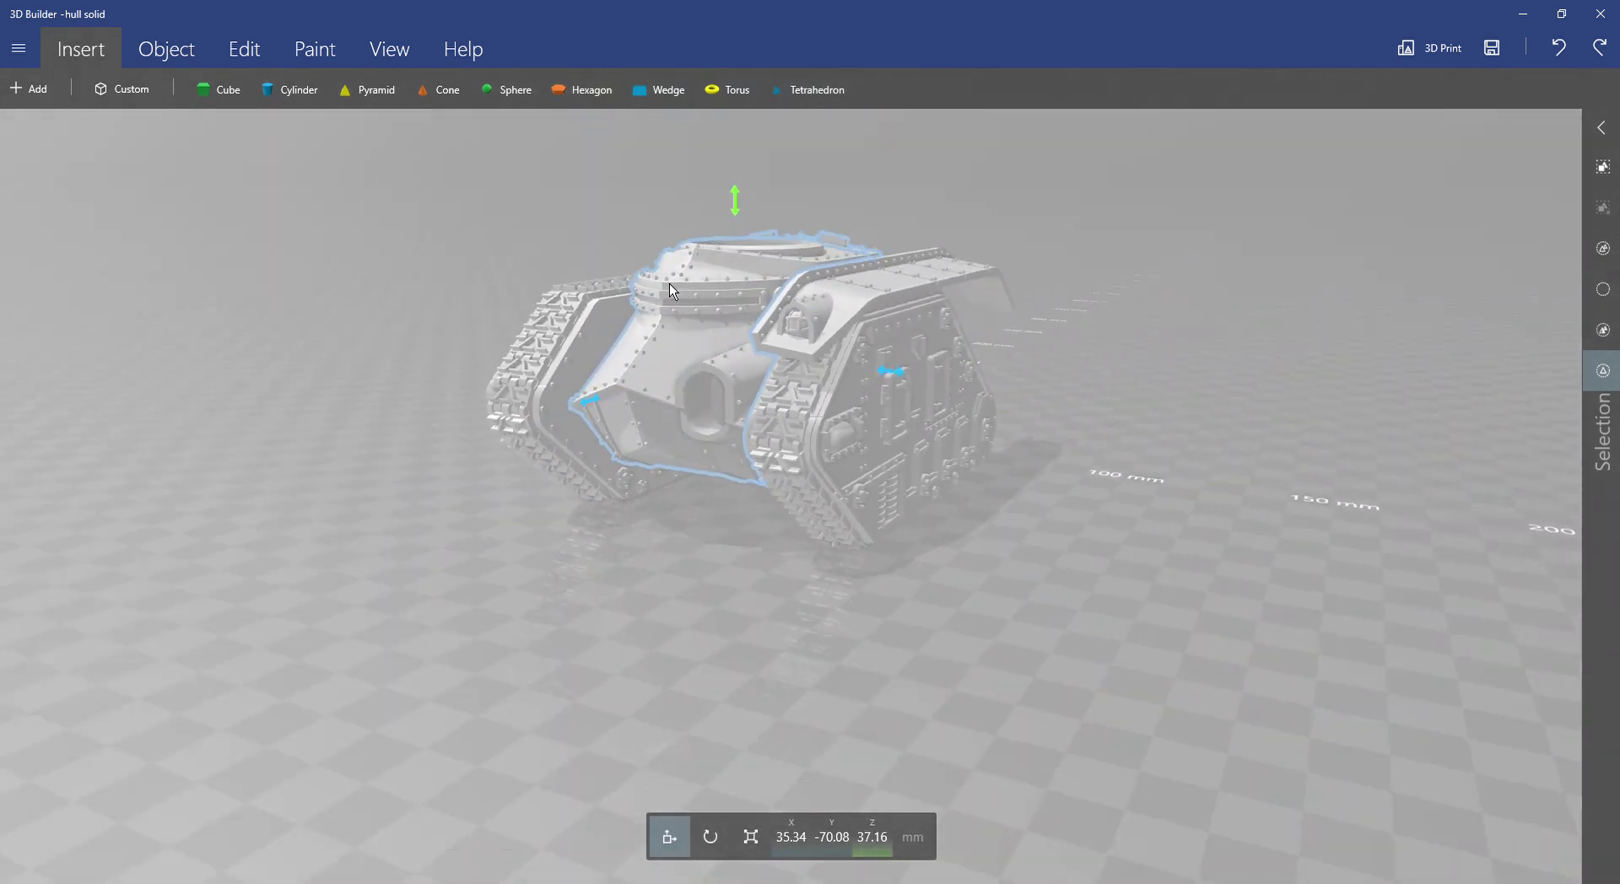
left_click_drag(743, 220, 840, 268)
left_click(883, 266)
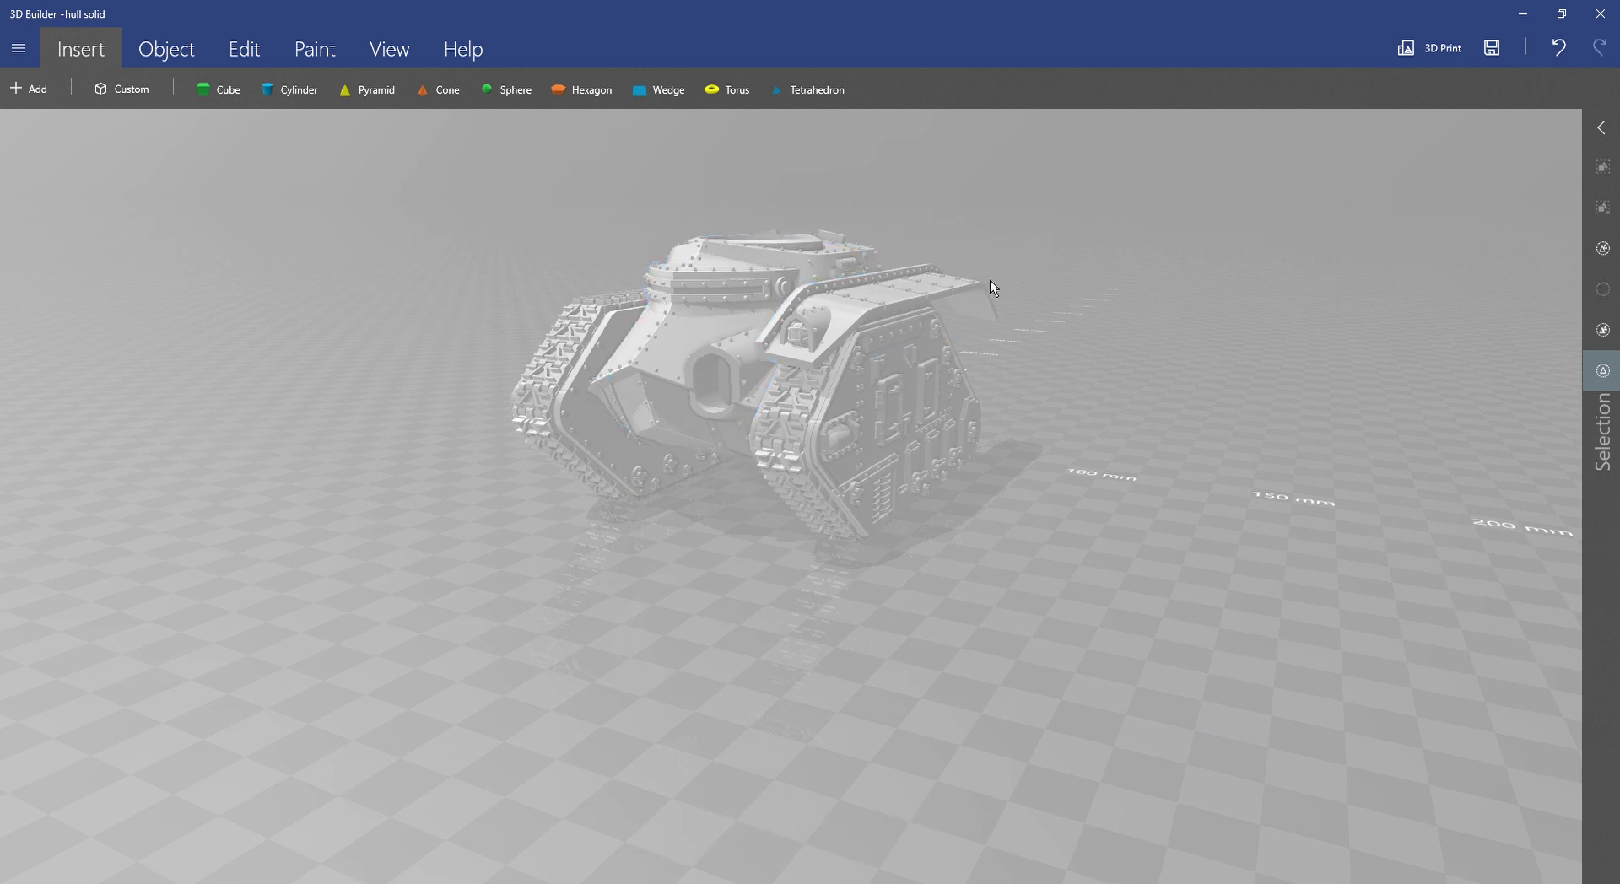
Slide the track guard lengthwise until it is clear behind the vehicle, at Y 68.99 mm.
left_click(897, 305)
left_click_drag(1261, 283, 557, 326)
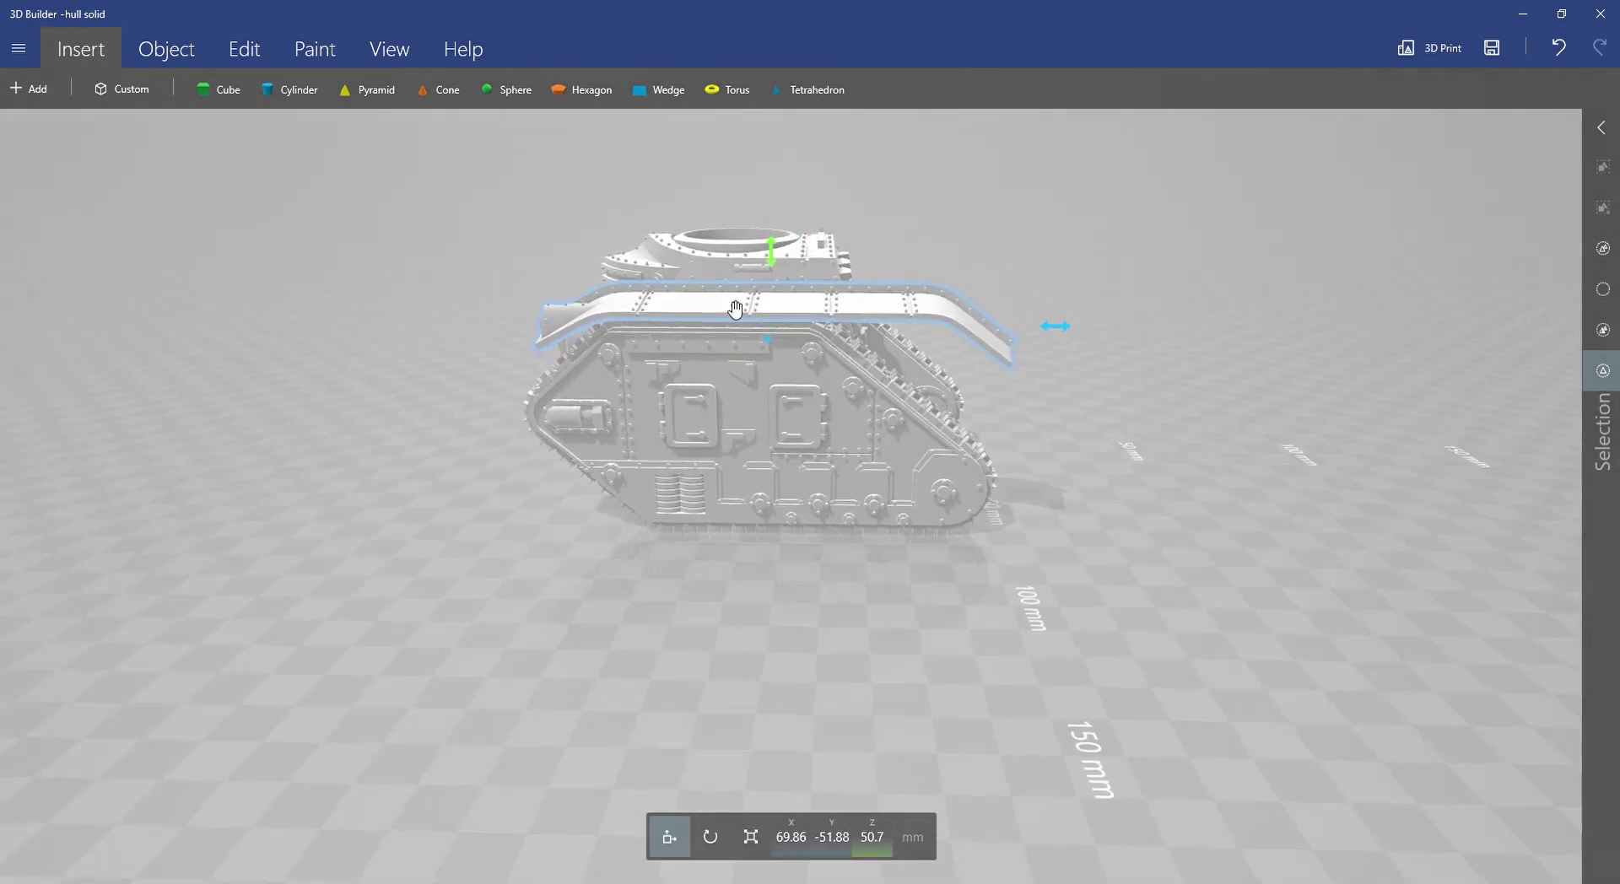
left_click_drag(1053, 332, 1449, 415)
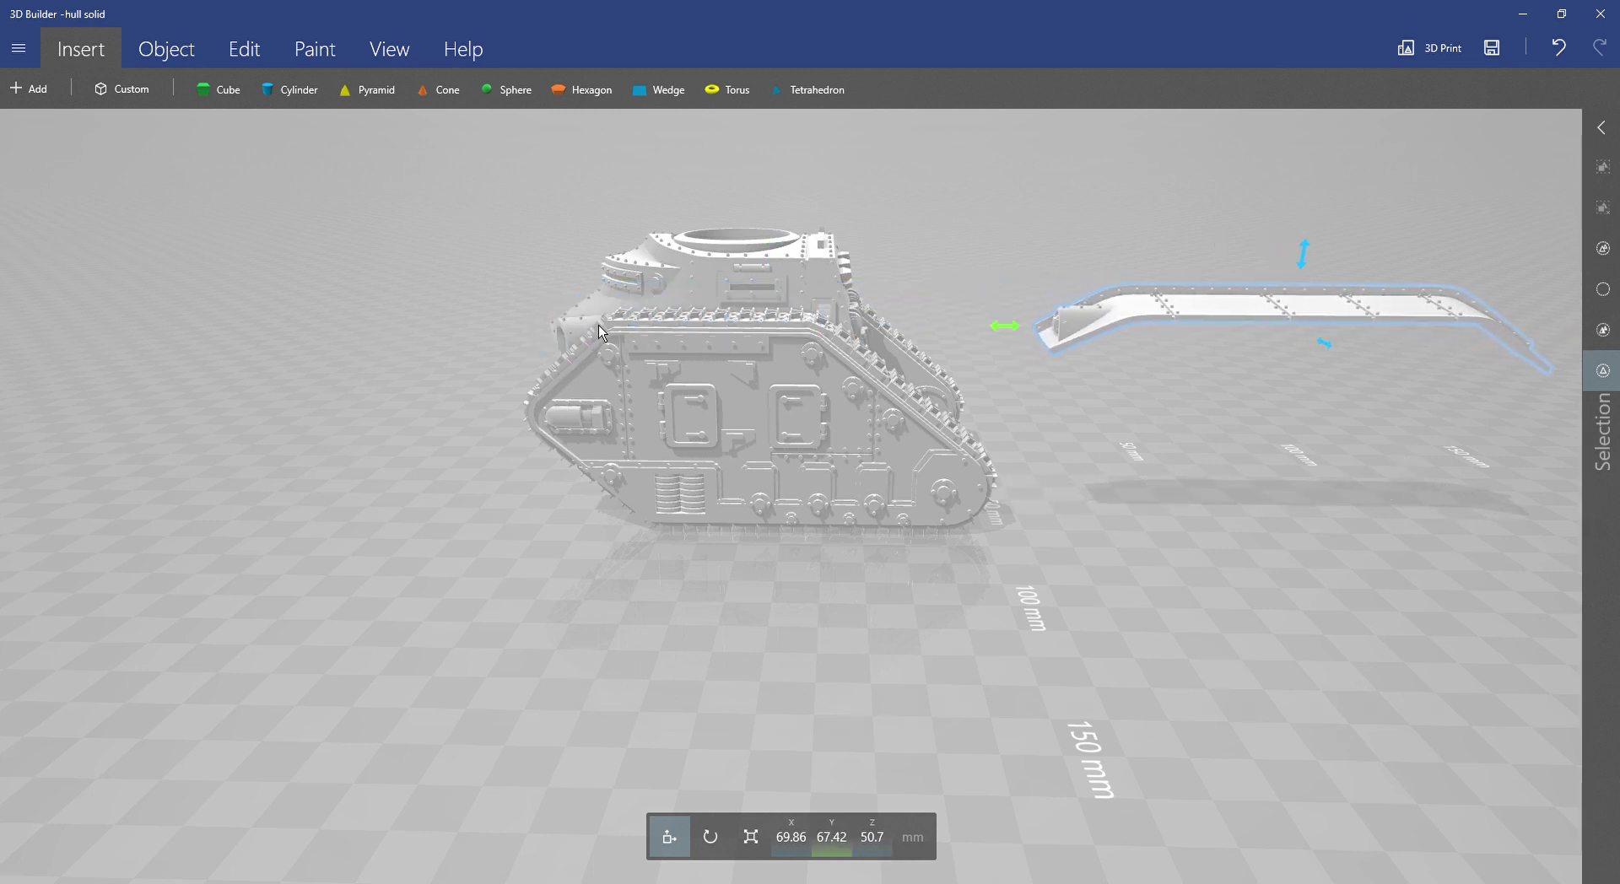
left_click_drag(1227, 305, 713, 311)
key("ctrl+z")
left_click_drag(1007, 329, 511, 317)
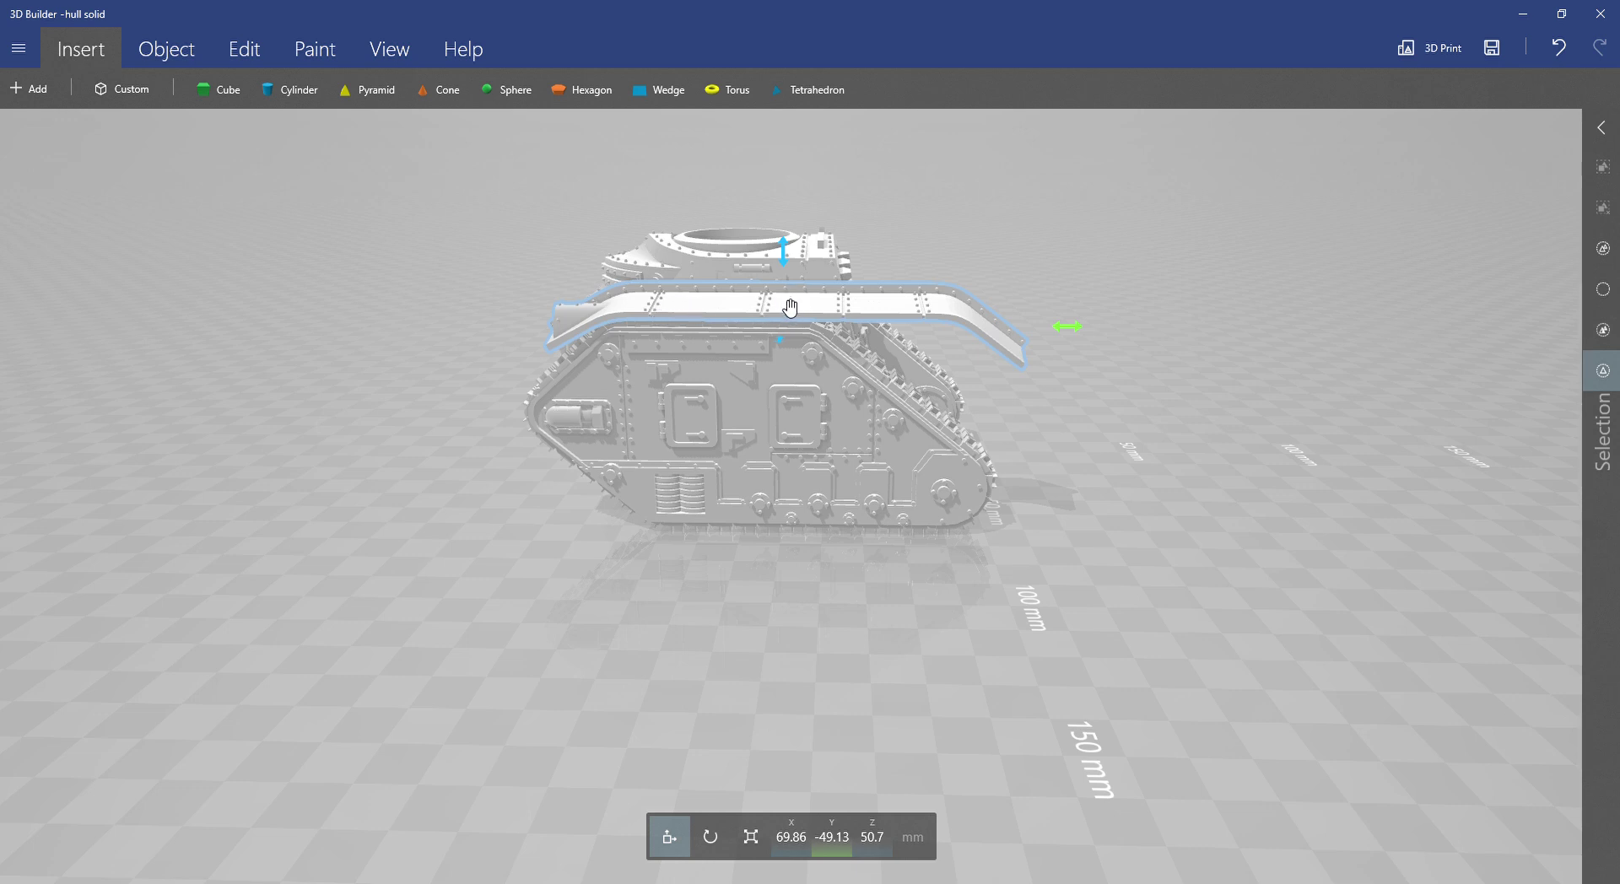
left_click_drag(705, 314, 1231, 388)
key("ctrl+z")
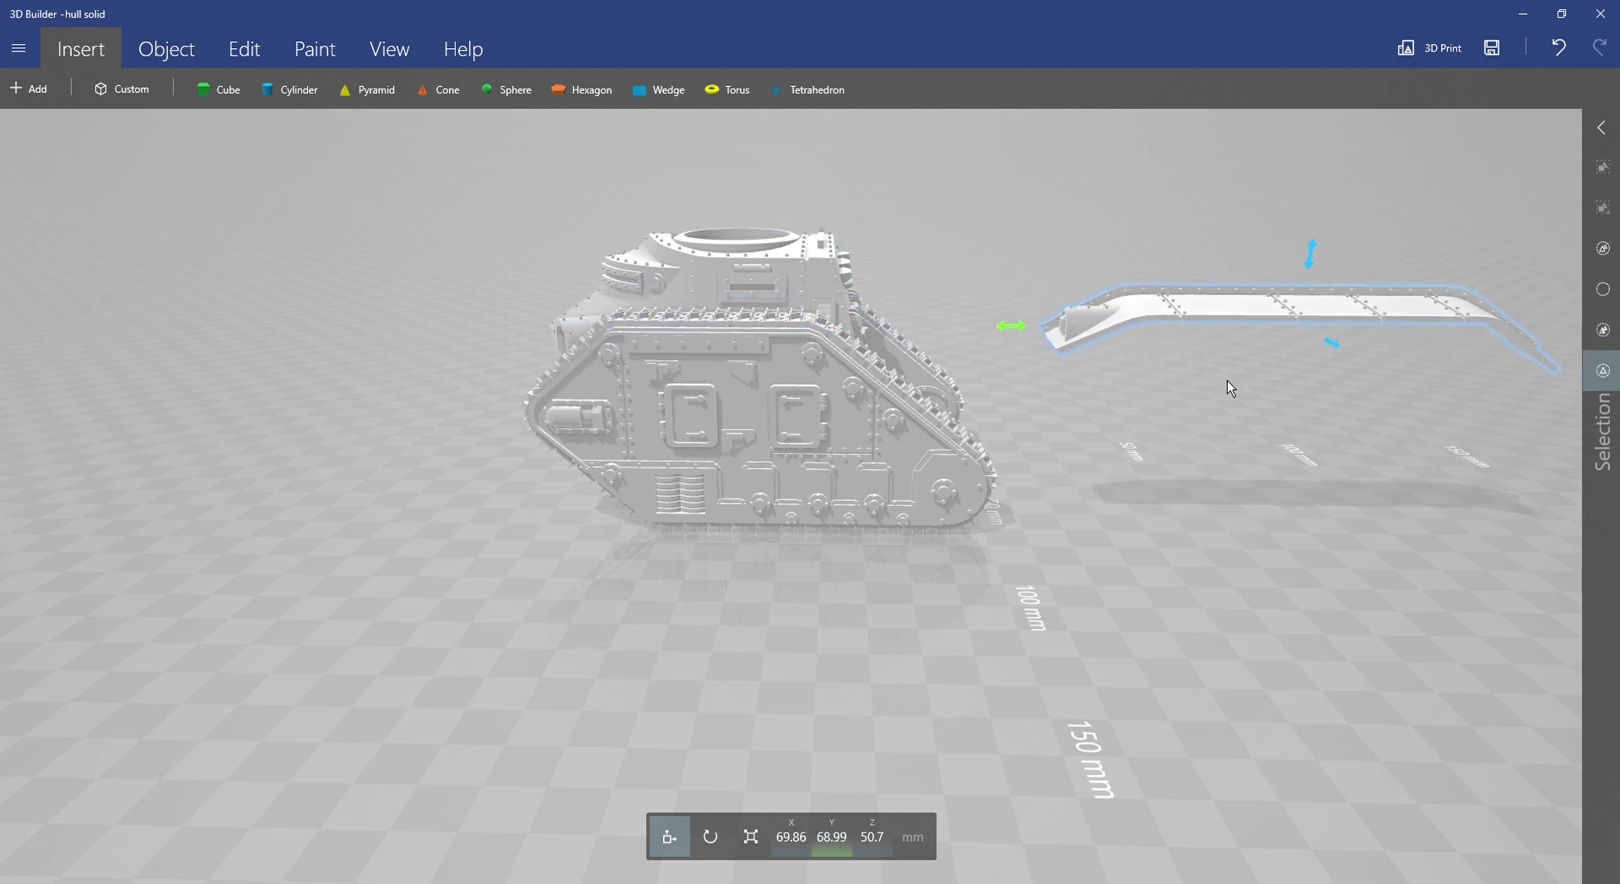
Split the track guard with the cutting plane rolled to -90 degrees and offset 25.86 mm, keeping the bottom part.
left_click(173, 55)
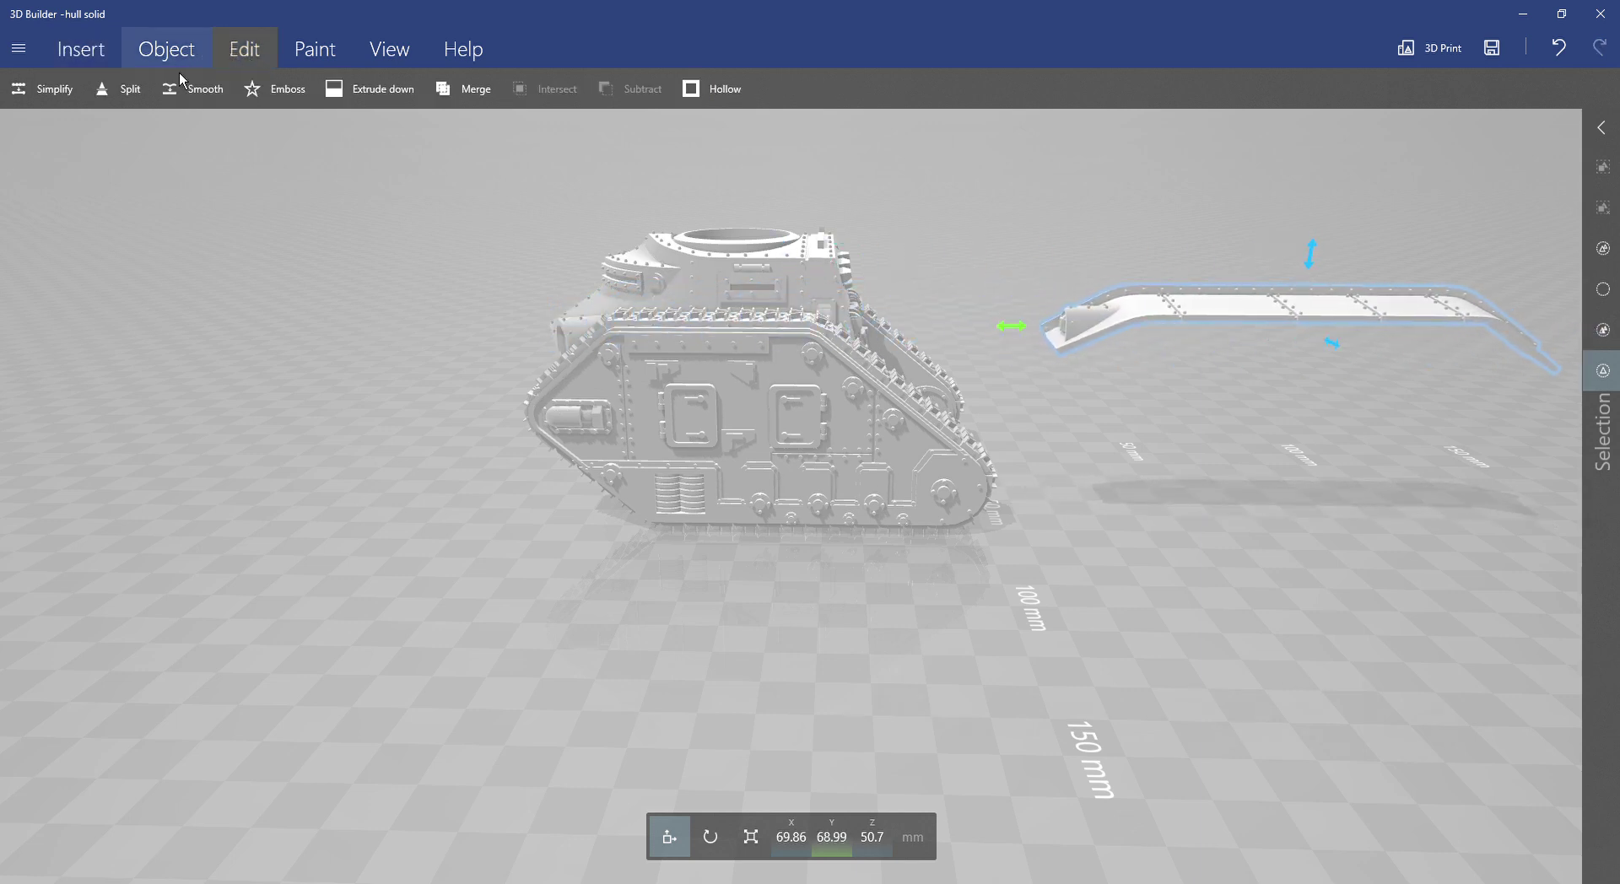
left_click(128, 91)
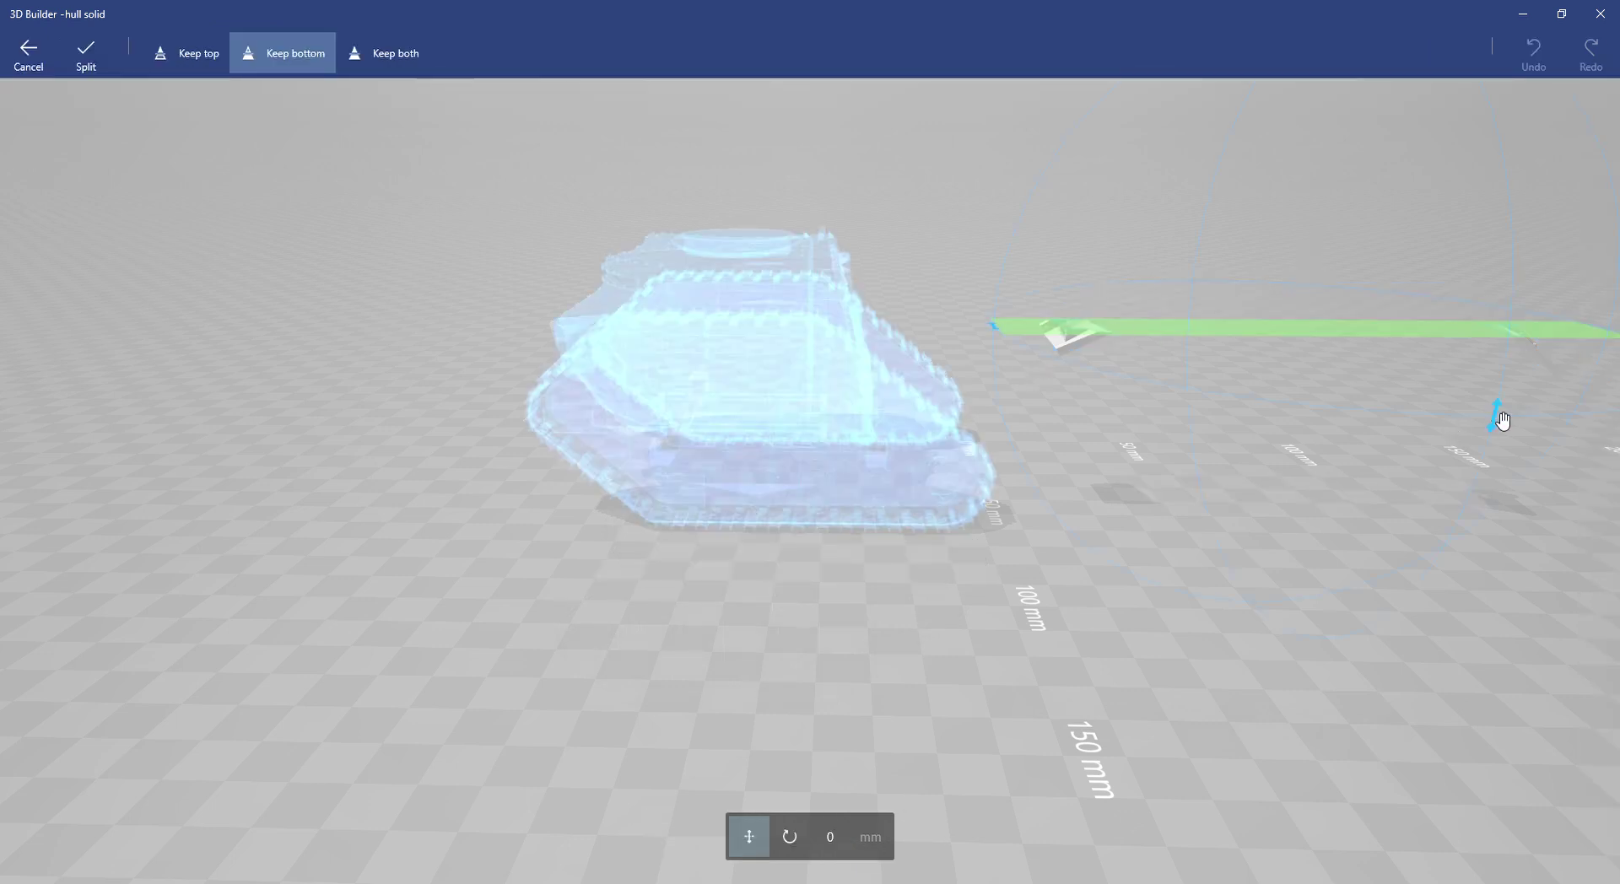
right_click_drag(1435, 508, 1421, 510)
right_click_drag(1224, 538, 937, 561)
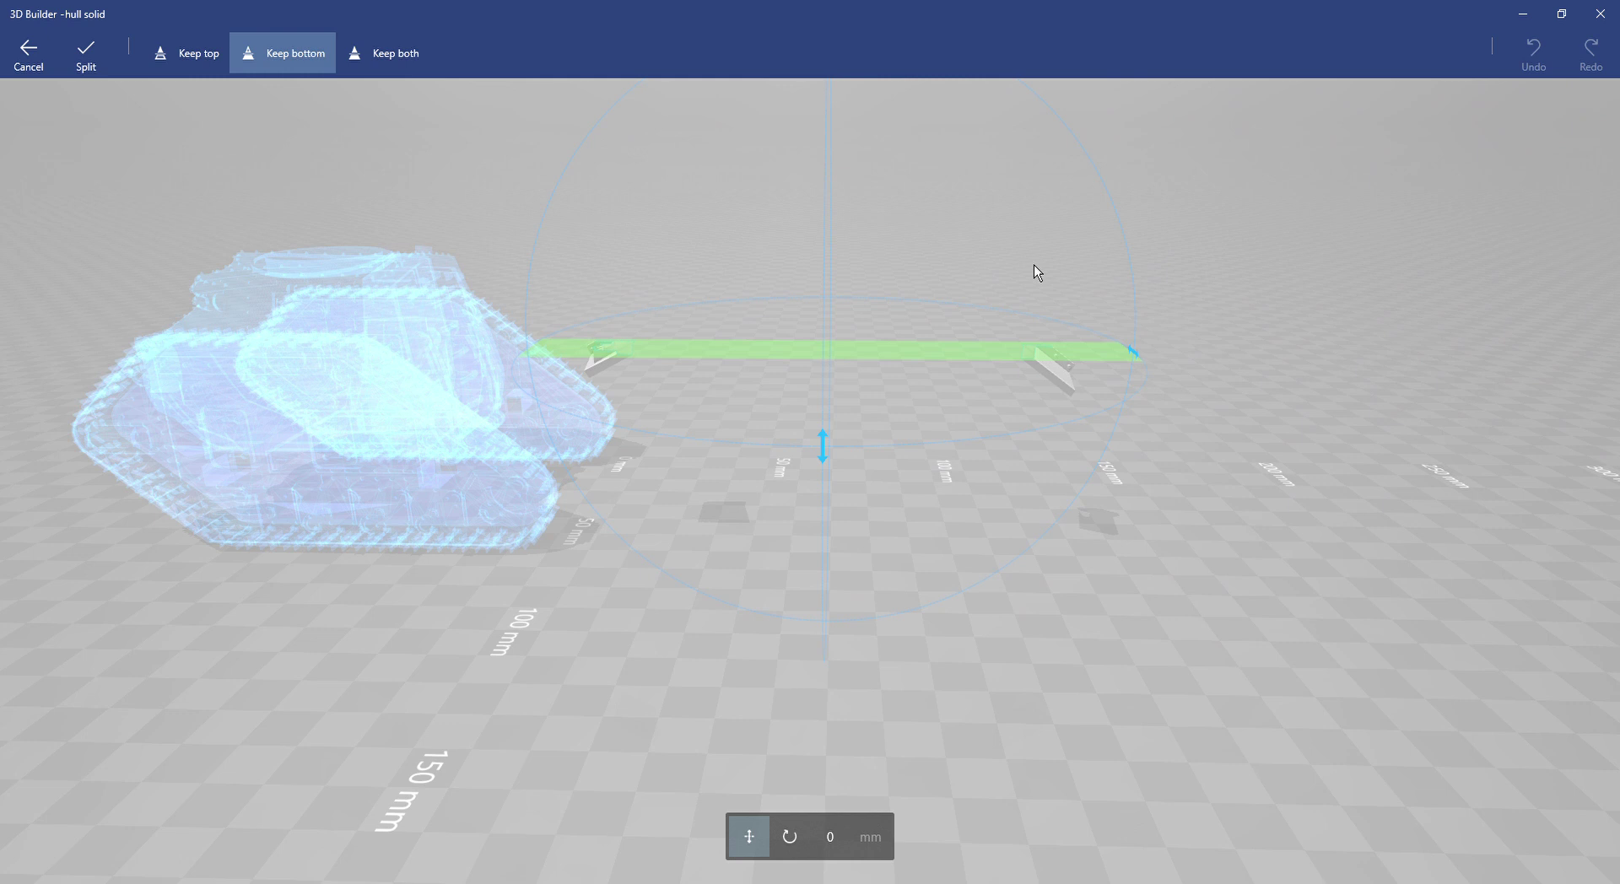
scroll(1037, 272, "down", 1)
right_click_drag(1018, 340, 897, 238)
left_click_drag(824, 159, 990, 450)
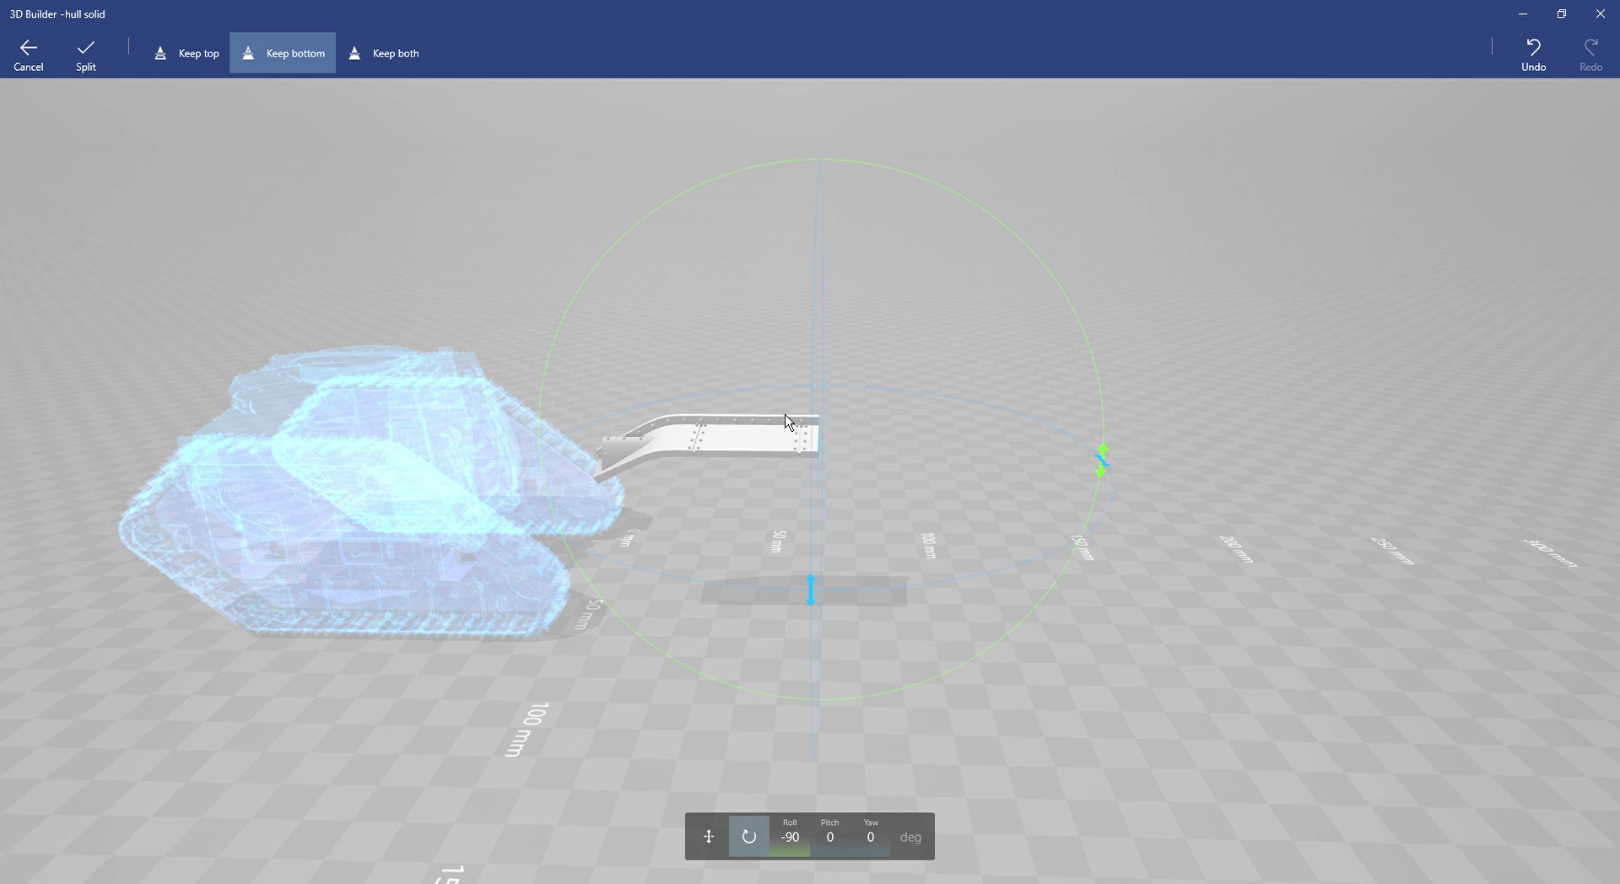
left_click_drag(807, 481, 712, 476)
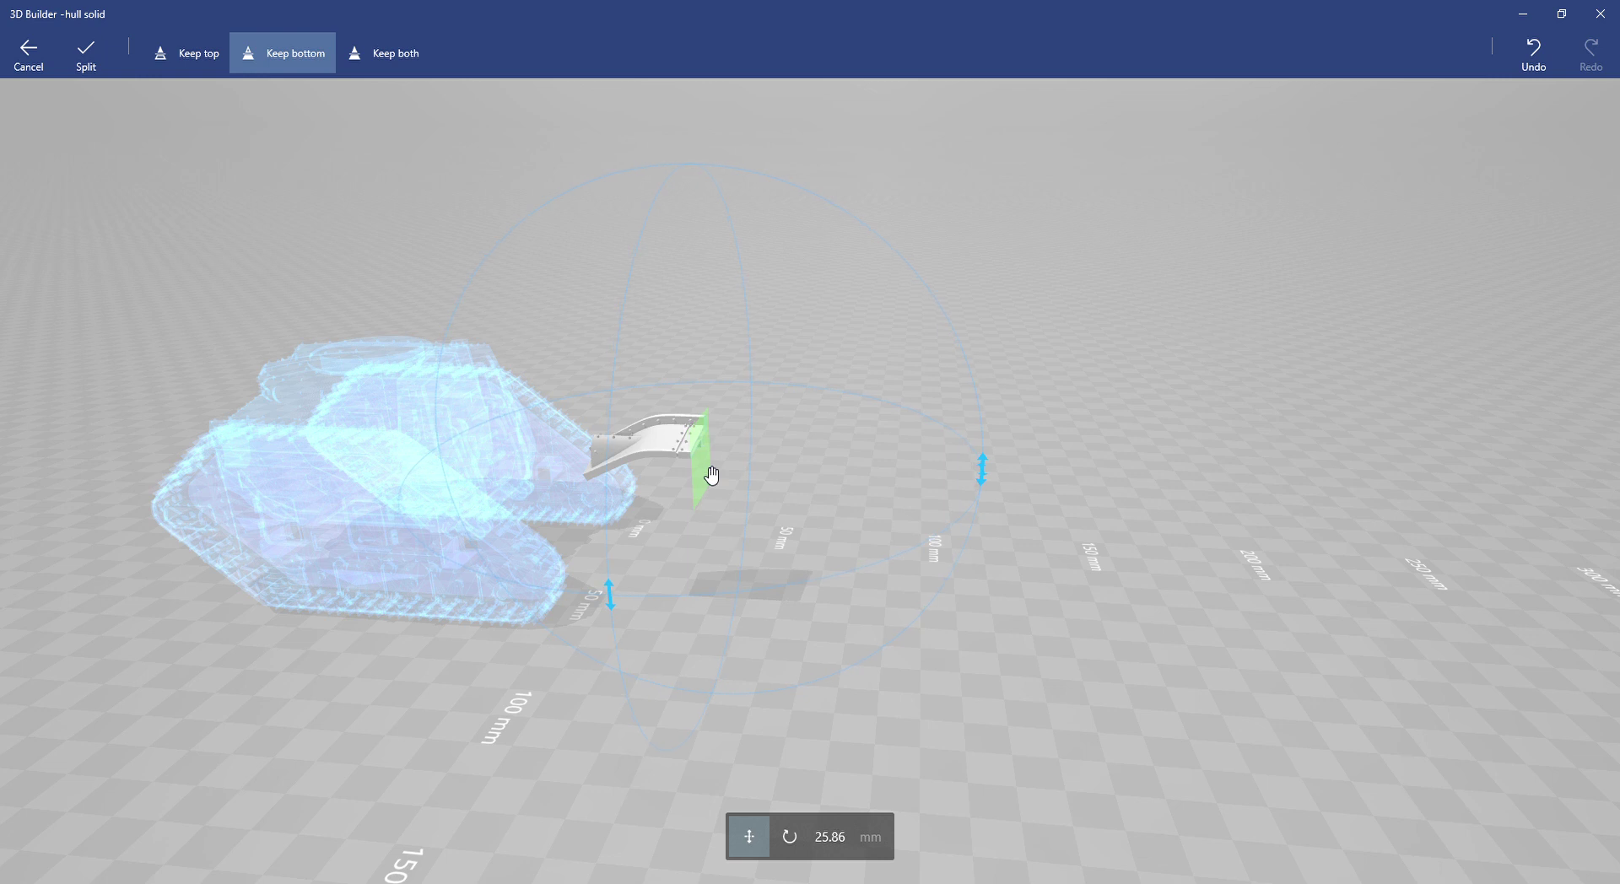
left_click(91, 67)
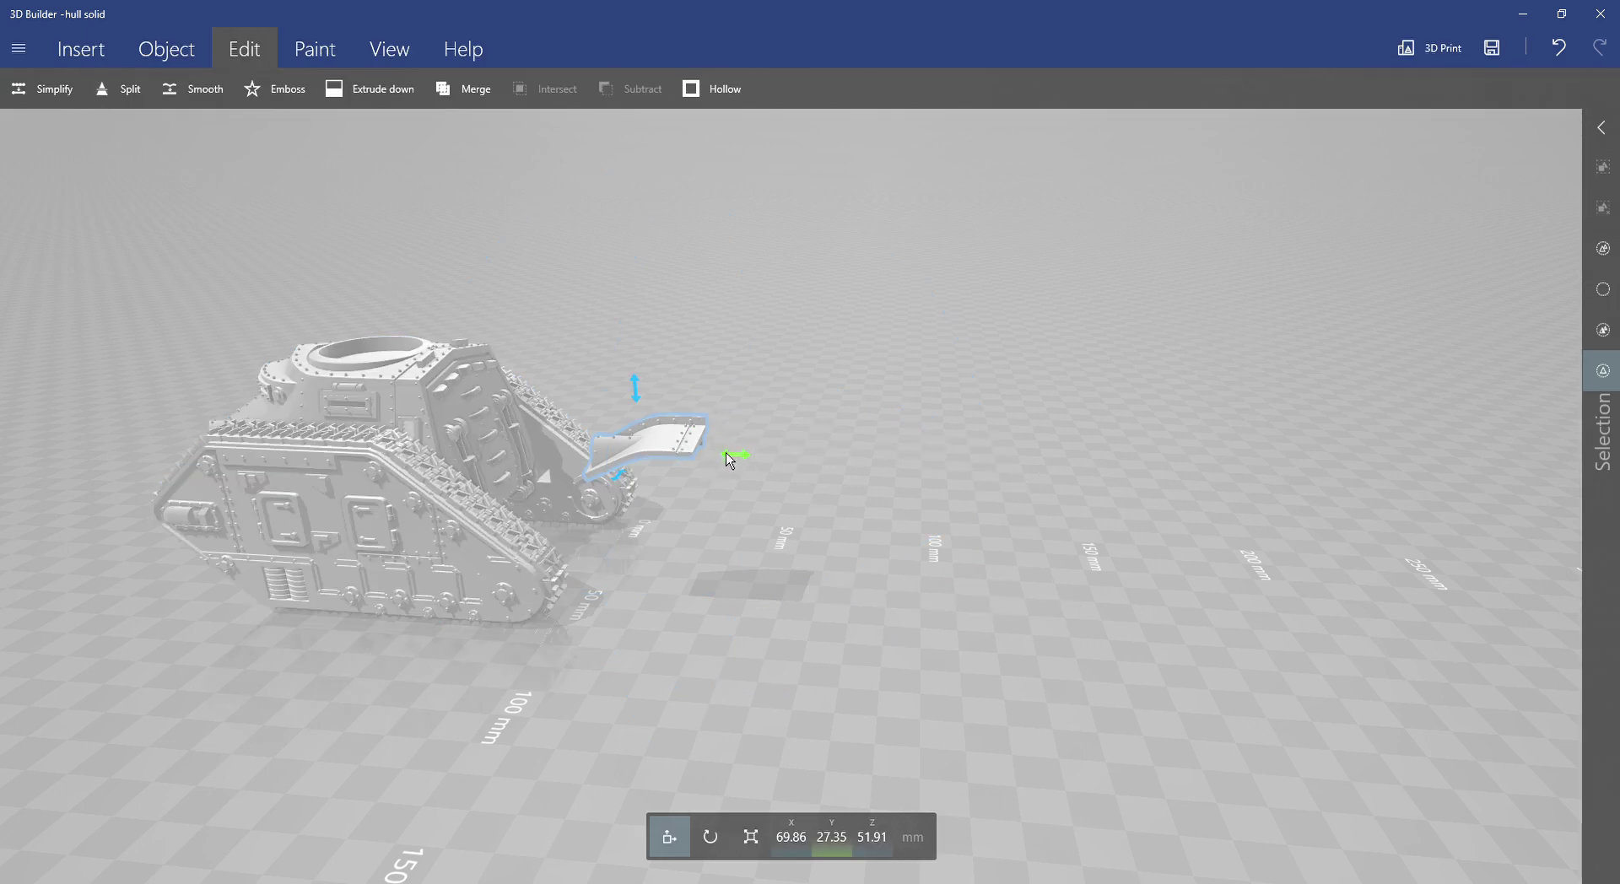
Undo the last guard split and split the guard again with a vertical plane offset 27.09 mm, keeping both parts.
key("ctrl+z")
left_click(120, 88)
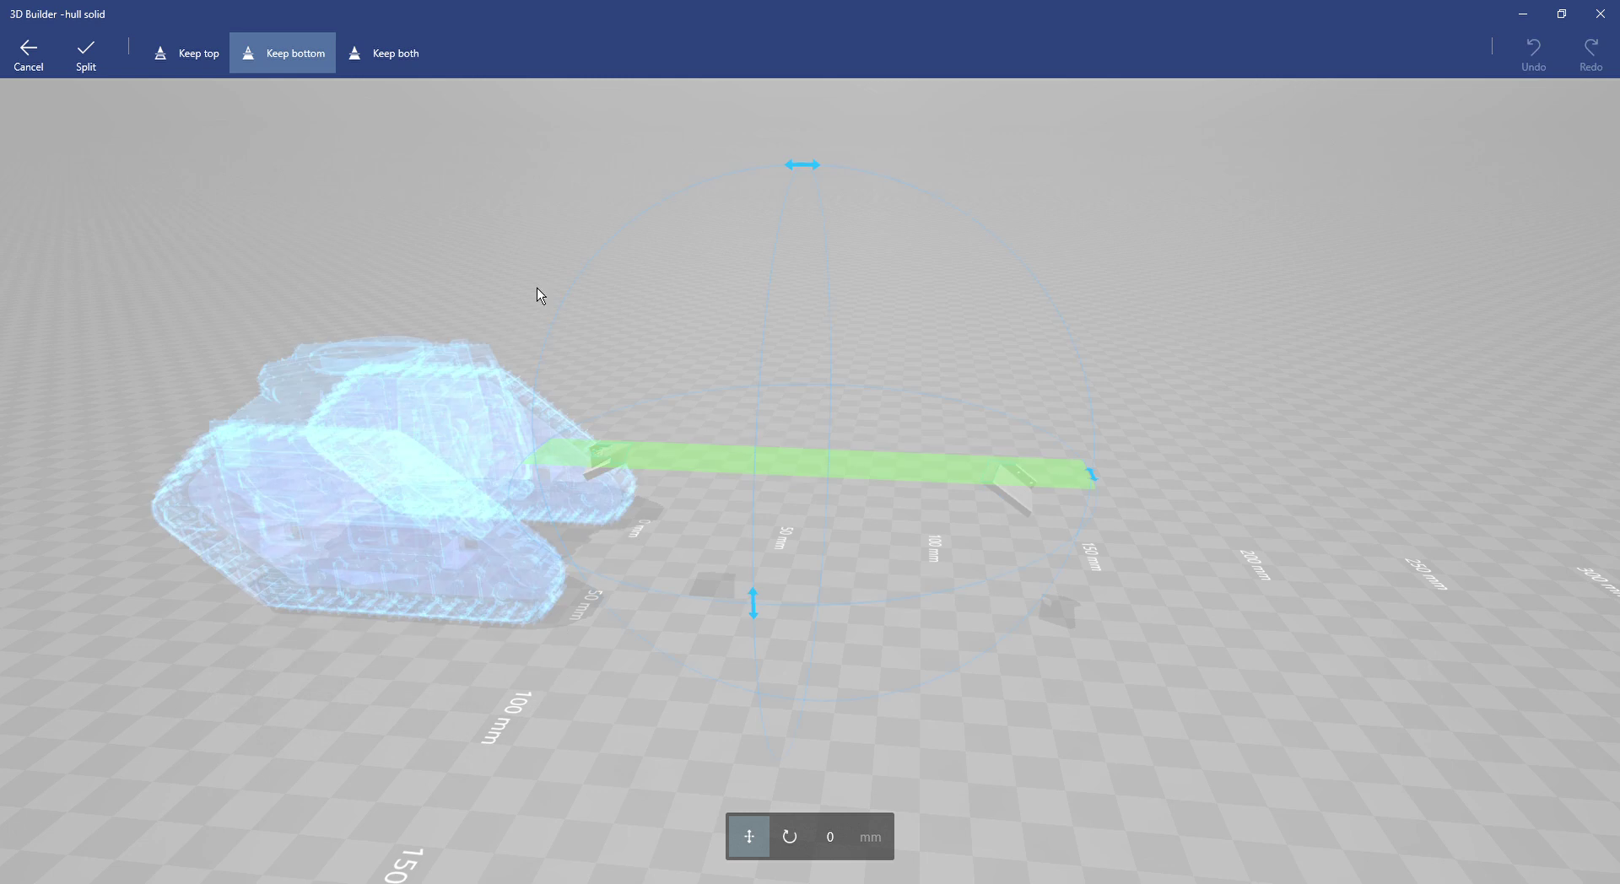
left_click_drag(835, 176, 933, 463)
left_click_drag(810, 473, 696, 479)
left_click(386, 59)
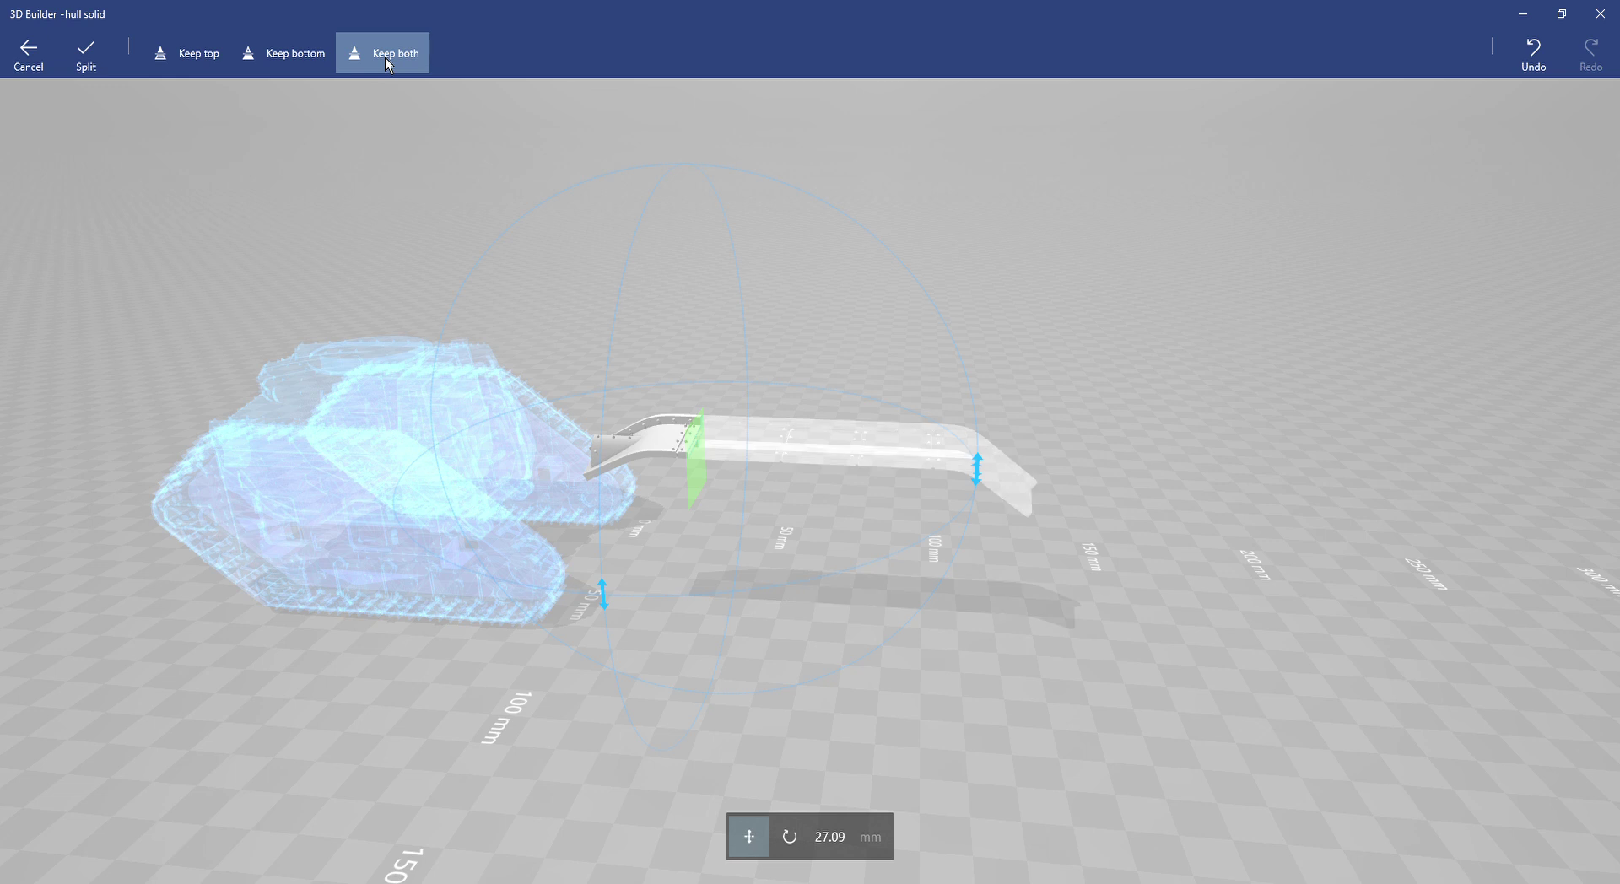
left_click(88, 56)
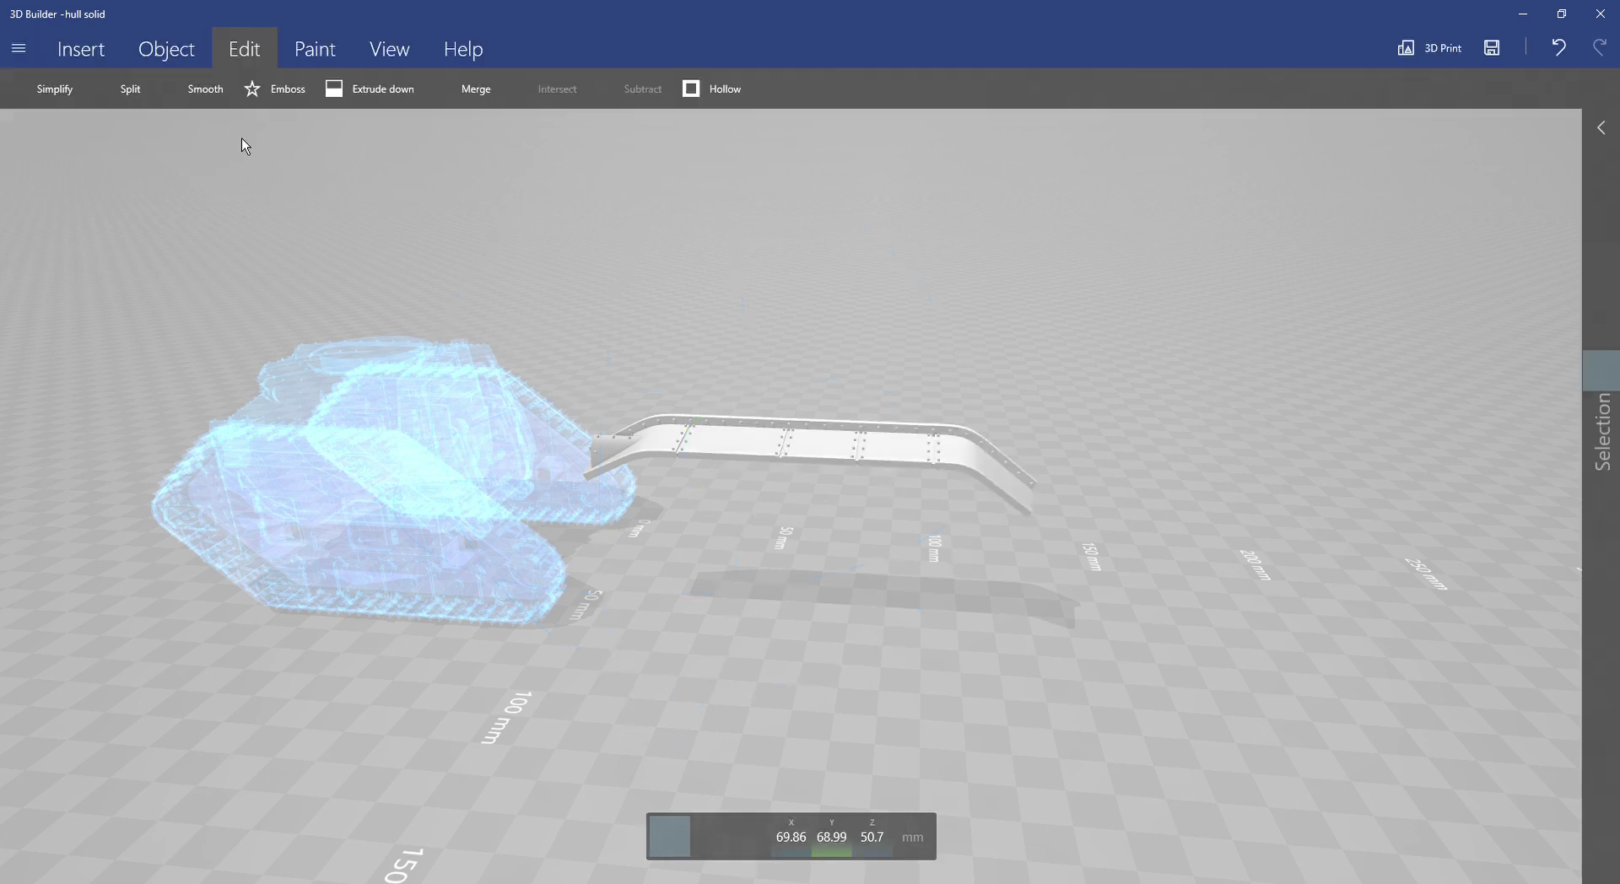
Split the longer rear part of the guard crosswise at an offset of 15.39 mm, keeping both parts.
left_click(768, 445)
left_click(661, 445, "ctrl")
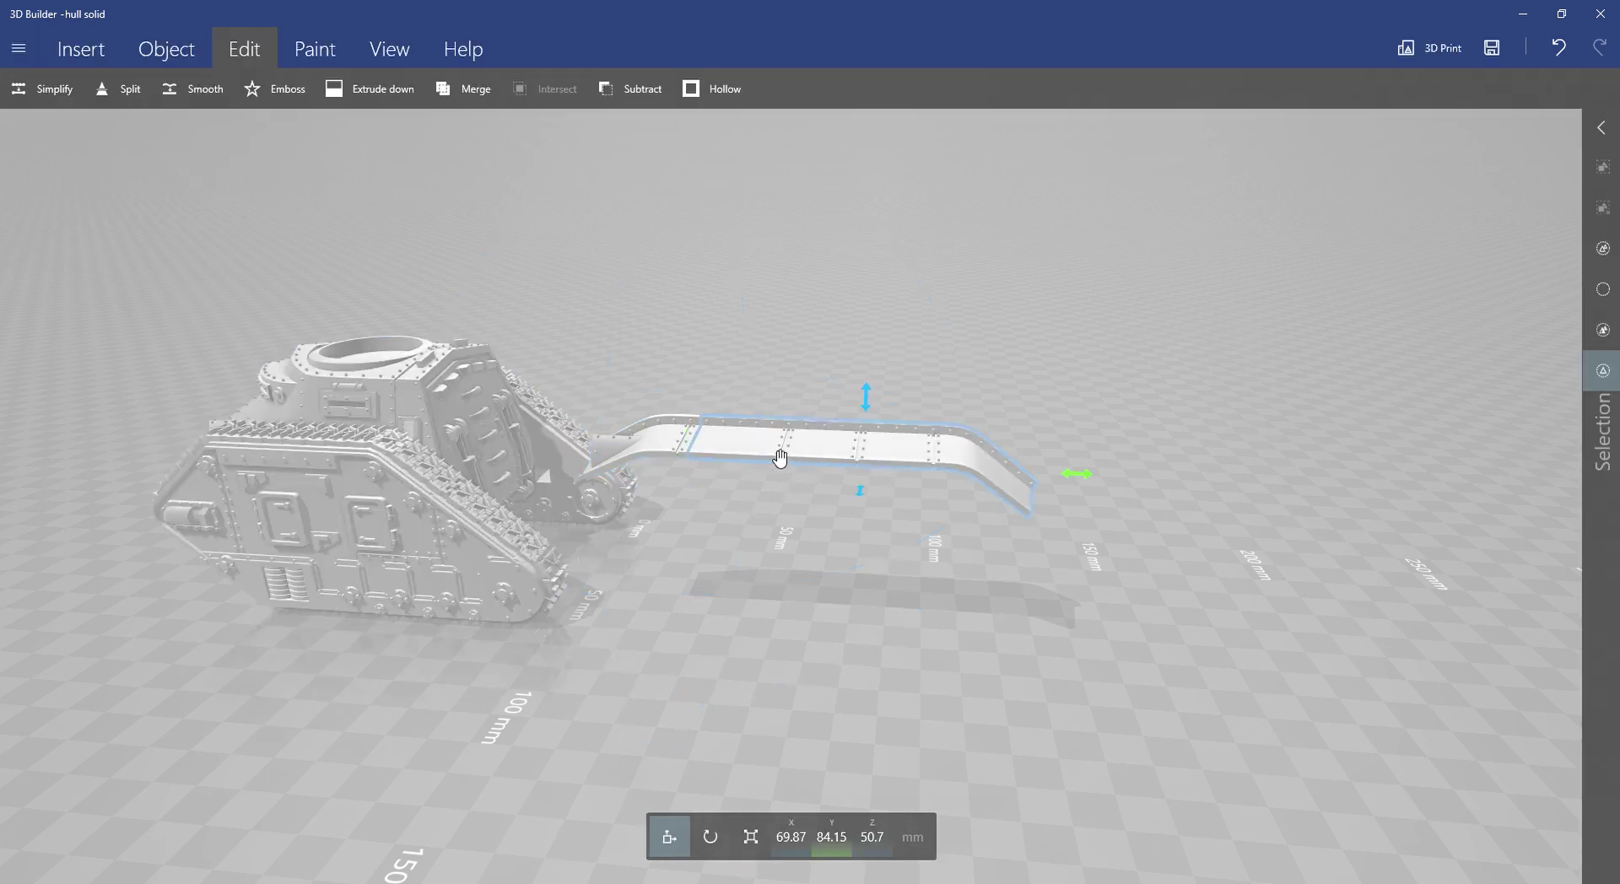
left_click(130, 89)
mouse_move(880, 253)
left_mouse_down()
mouse_move(957, 477)
mouse_move(811, 488)
left_mouse_up()
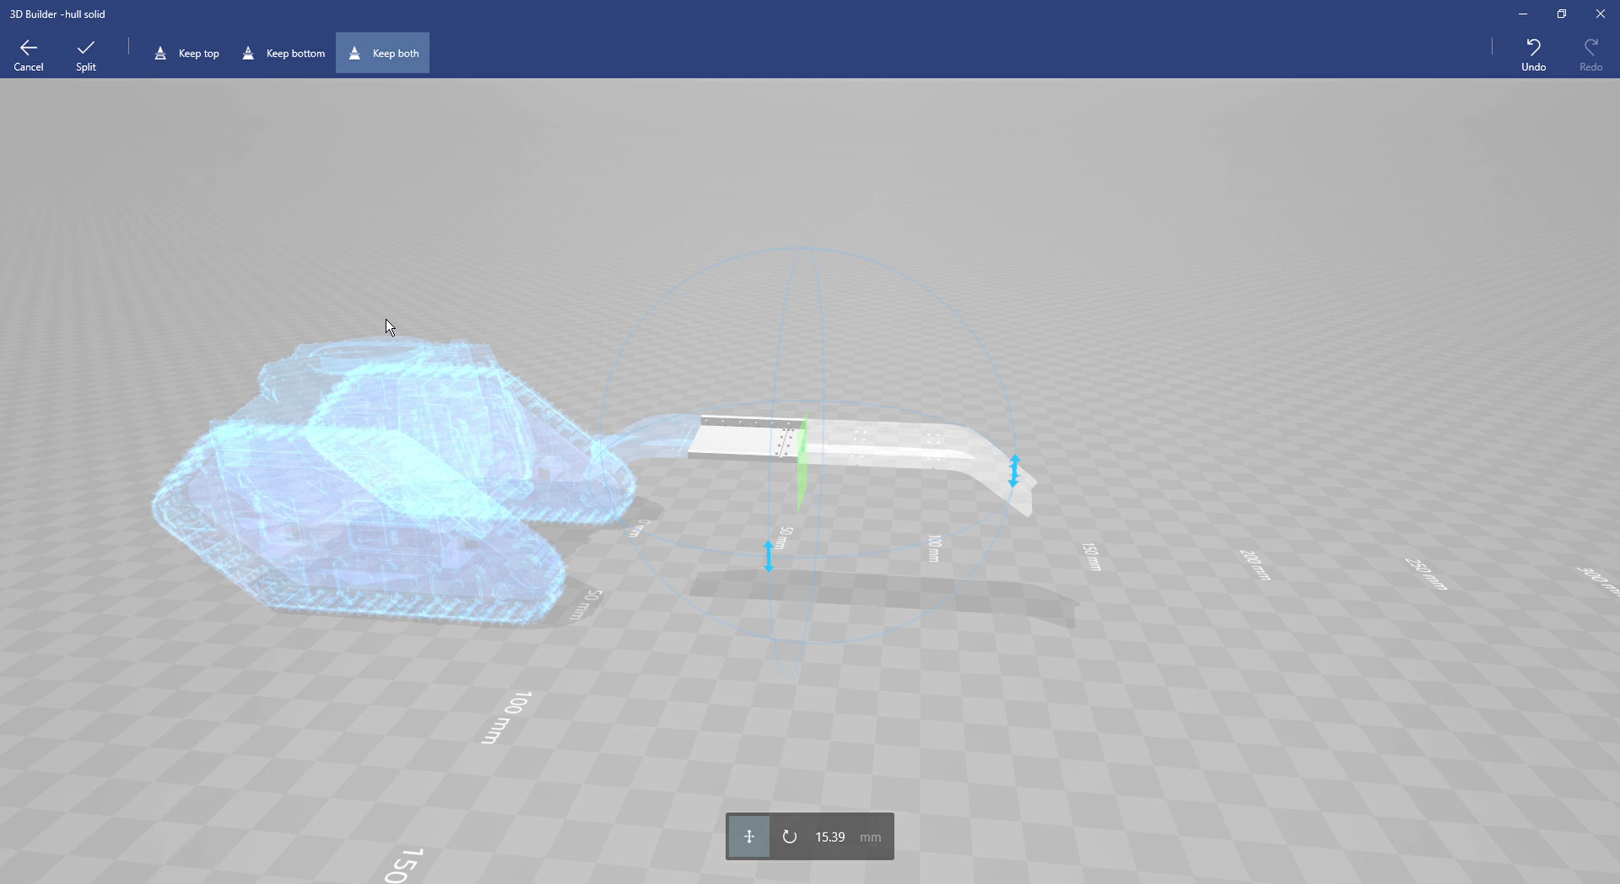
left_click(86, 60)
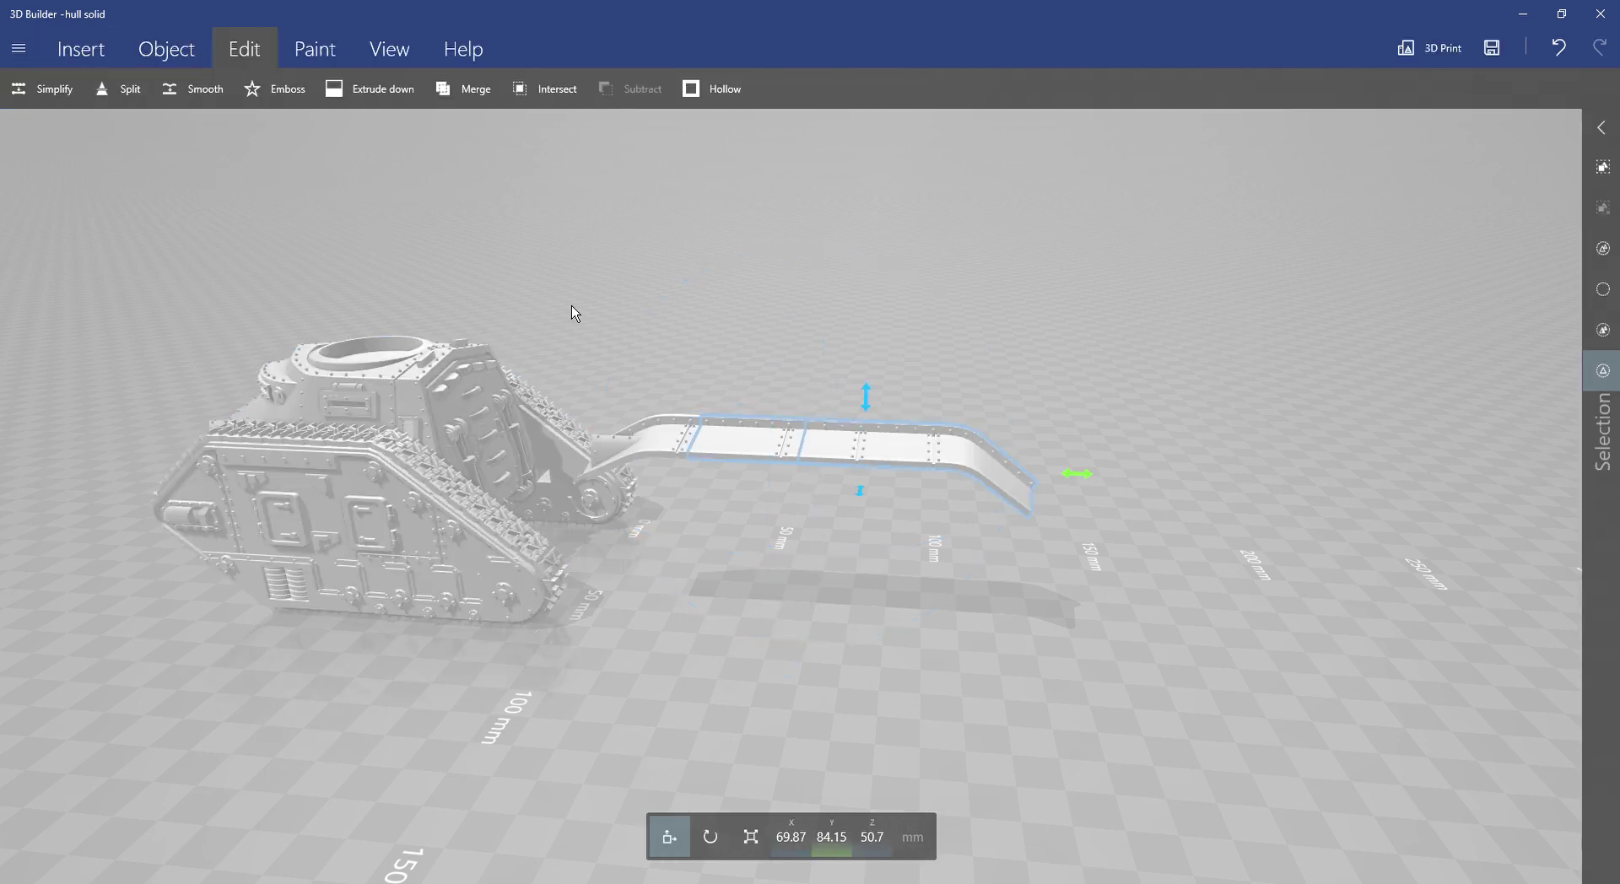
Select only the middle section between the two guard cuts and delete it.
left_click(847, 460)
left_click(741, 455)
left_click(676, 454)
left_click(733, 456)
left_click(743, 447)
left_click(687, 453)
left_click(737, 449)
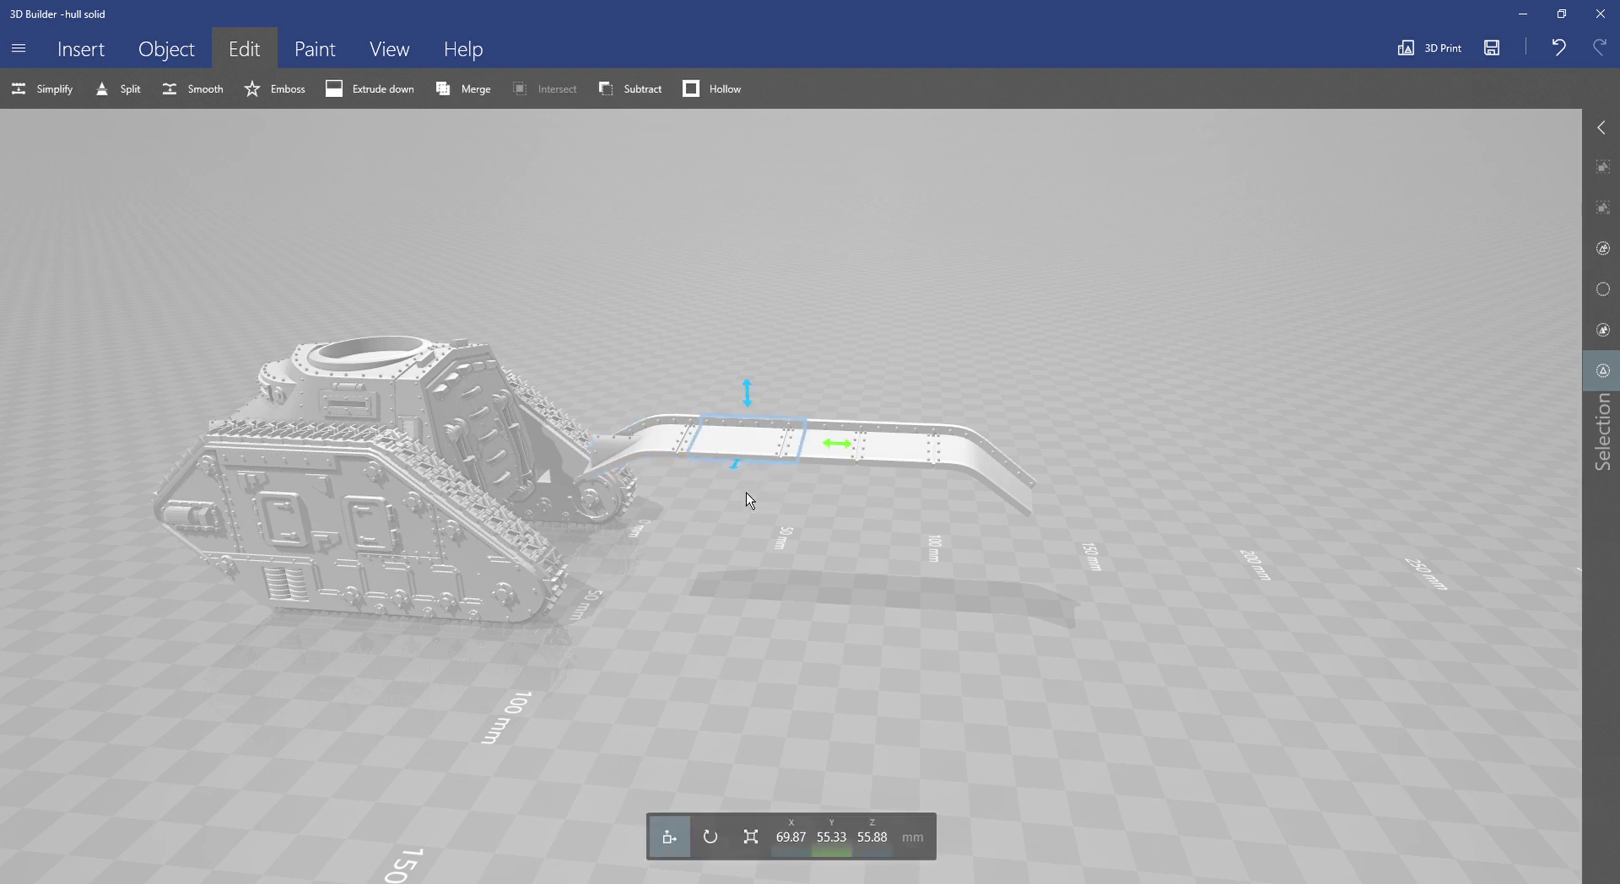
key("Delete")
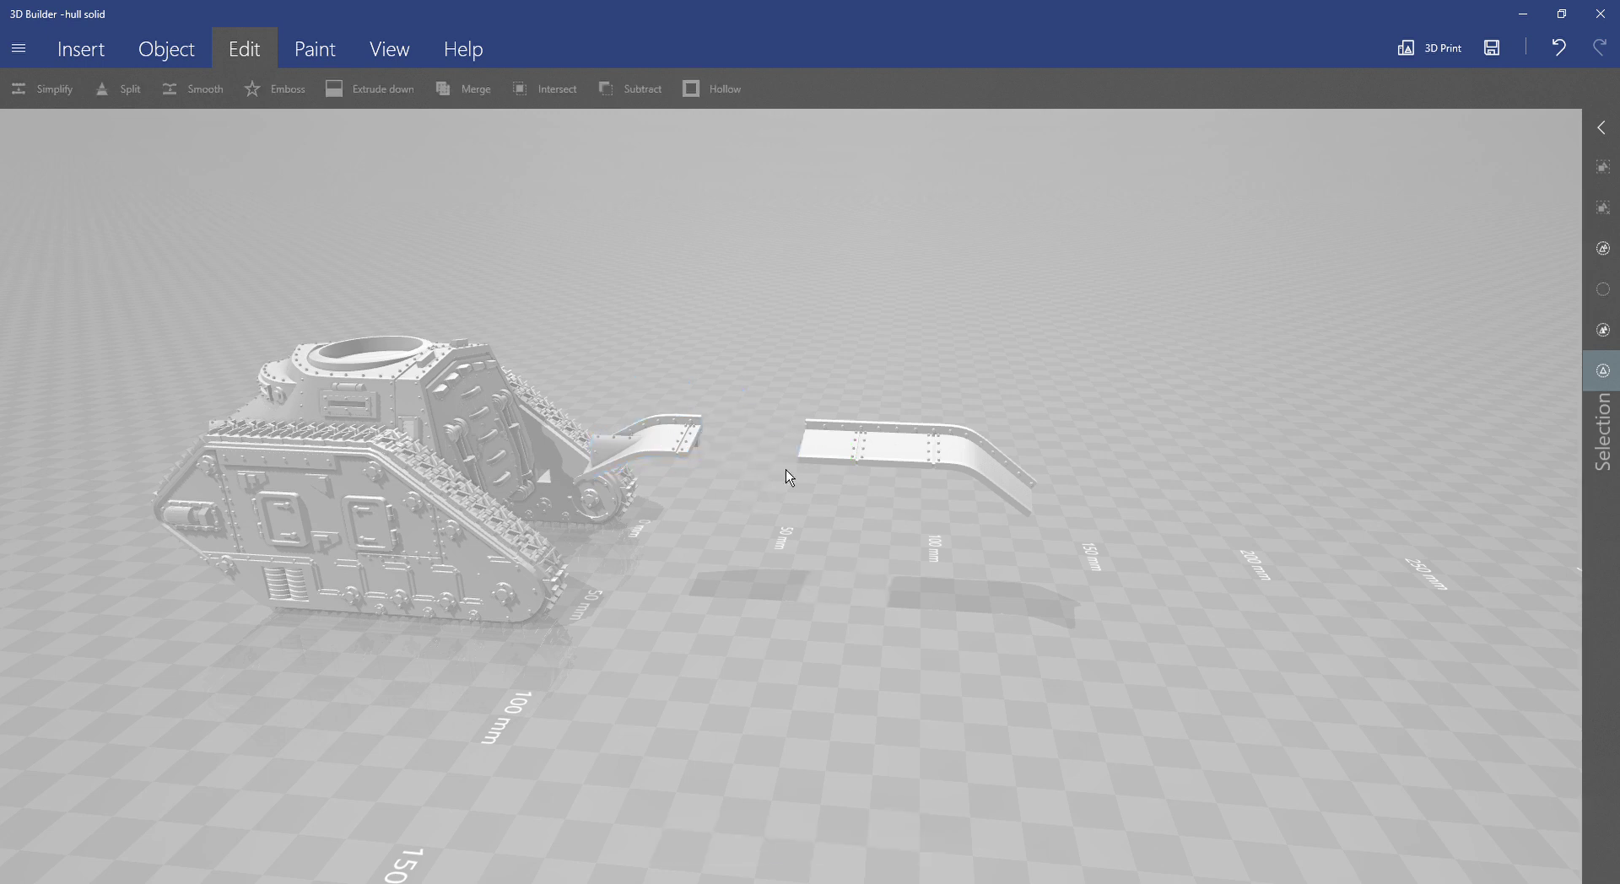
Slide the rear guard section forward to close the gap against the front section, and check the joint up close.
left_click(862, 474)
left_click_drag(775, 459, 678, 462)
left_click(698, 495)
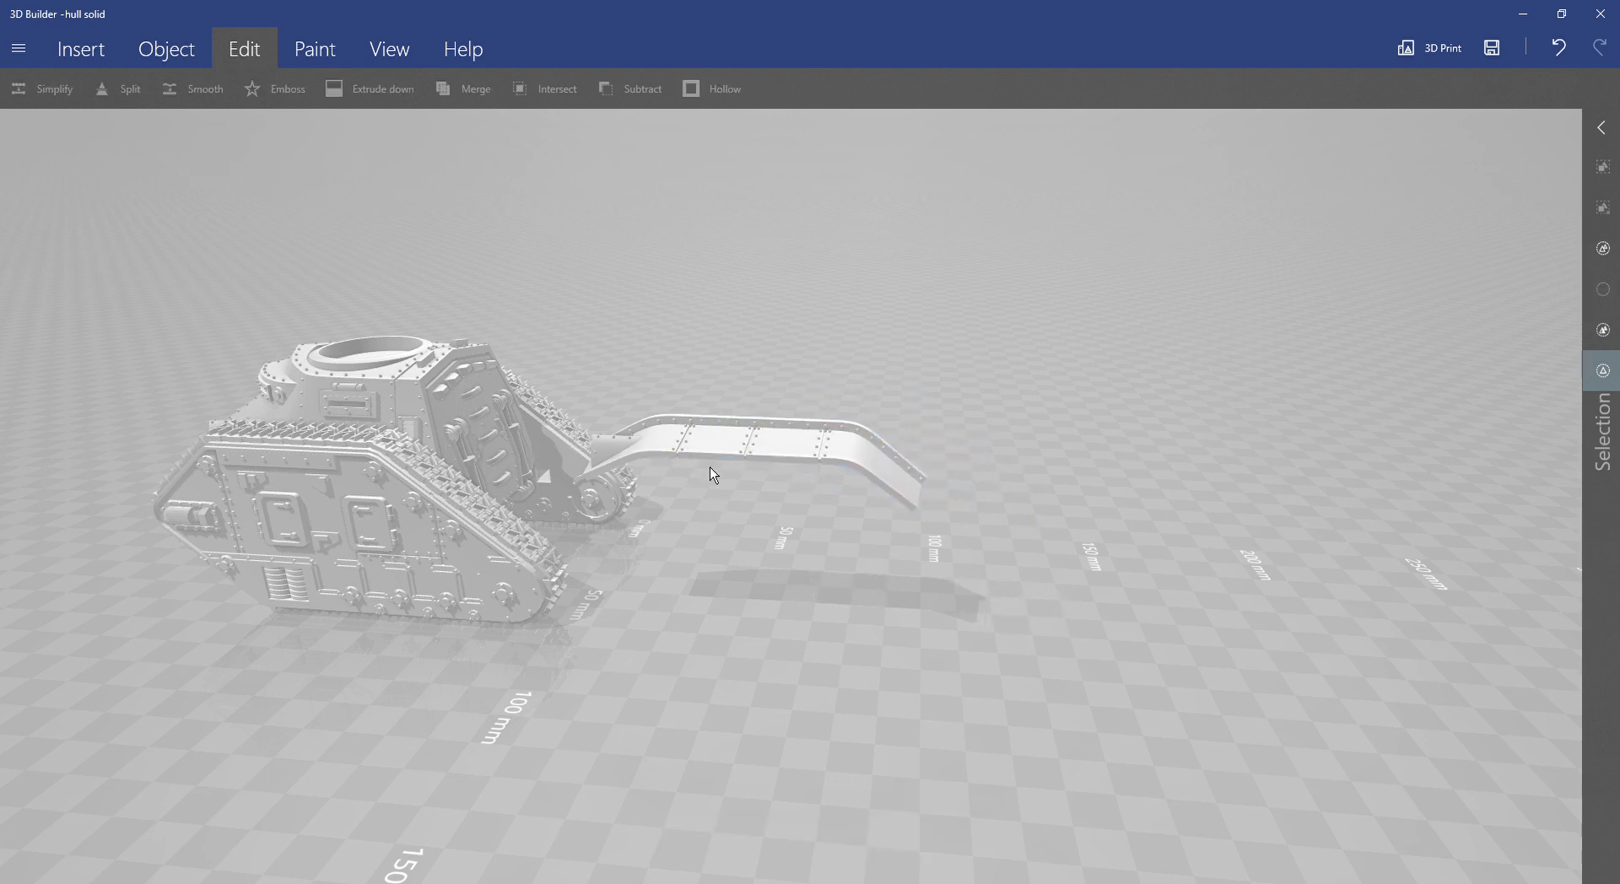
scroll(698, 462, "up", 5)
mouse_move(650, 520)
left_mouse_down()
mouse_move(503, 567)
mouse_move(697, 565)
mouse_move(676, 491)
mouse_move(517, 523)
mouse_move(716, 529)
mouse_move(575, 546)
mouse_move(651, 546)
left_mouse_up()
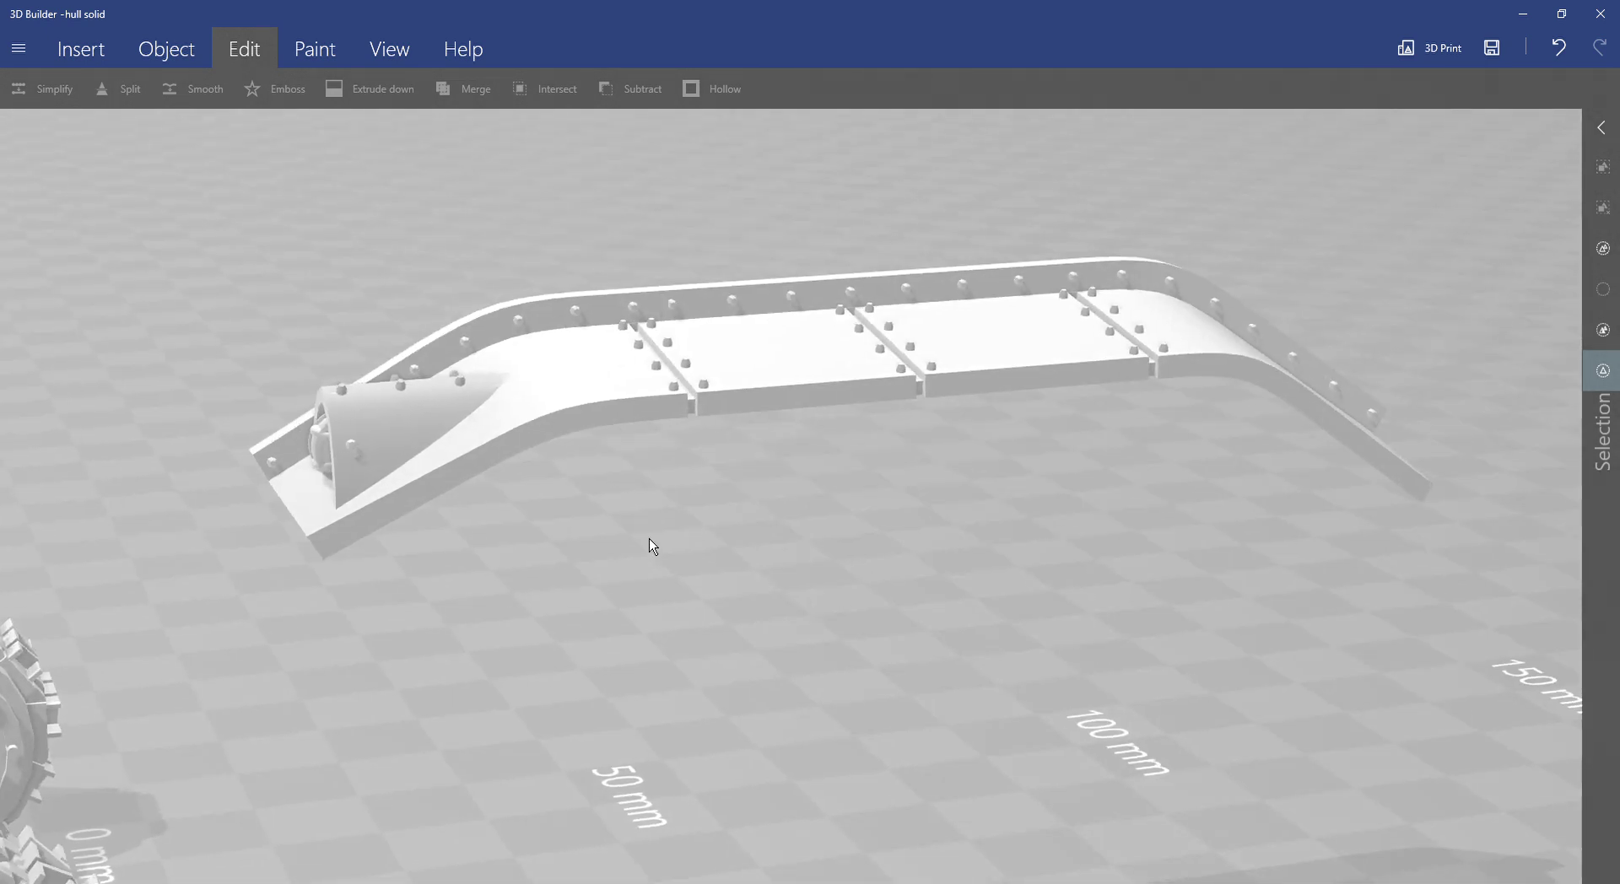
scroll(648, 535, "down", 5)
Select both guard sections together and slide them lengthwise over the track to Y -62.99 mm.
left_click(722, 468)
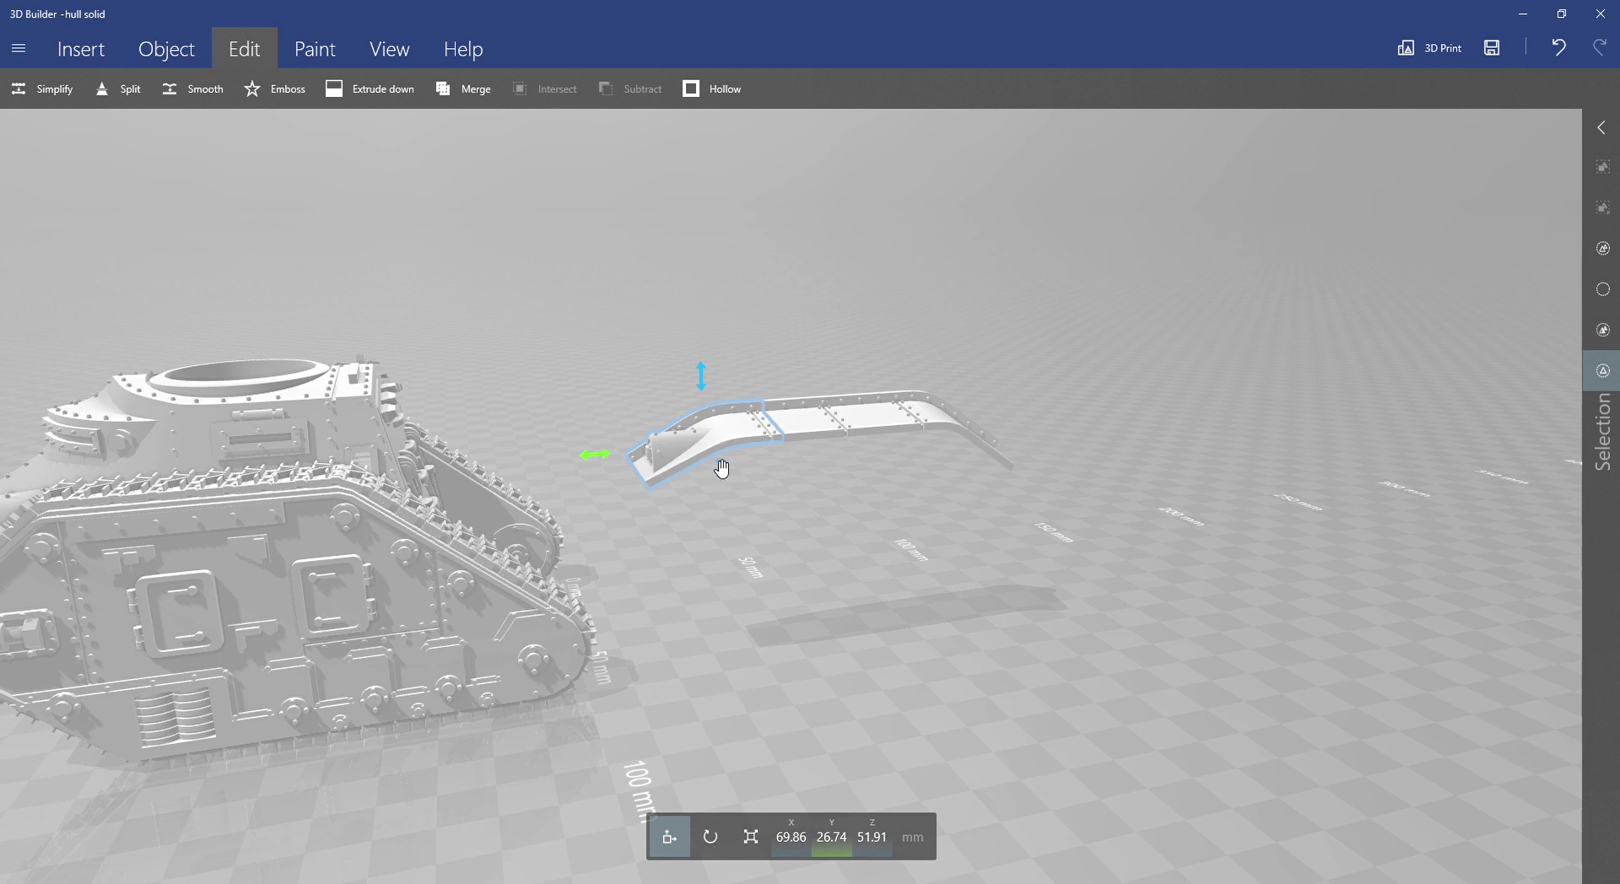
left_click(819, 438, "ctrl")
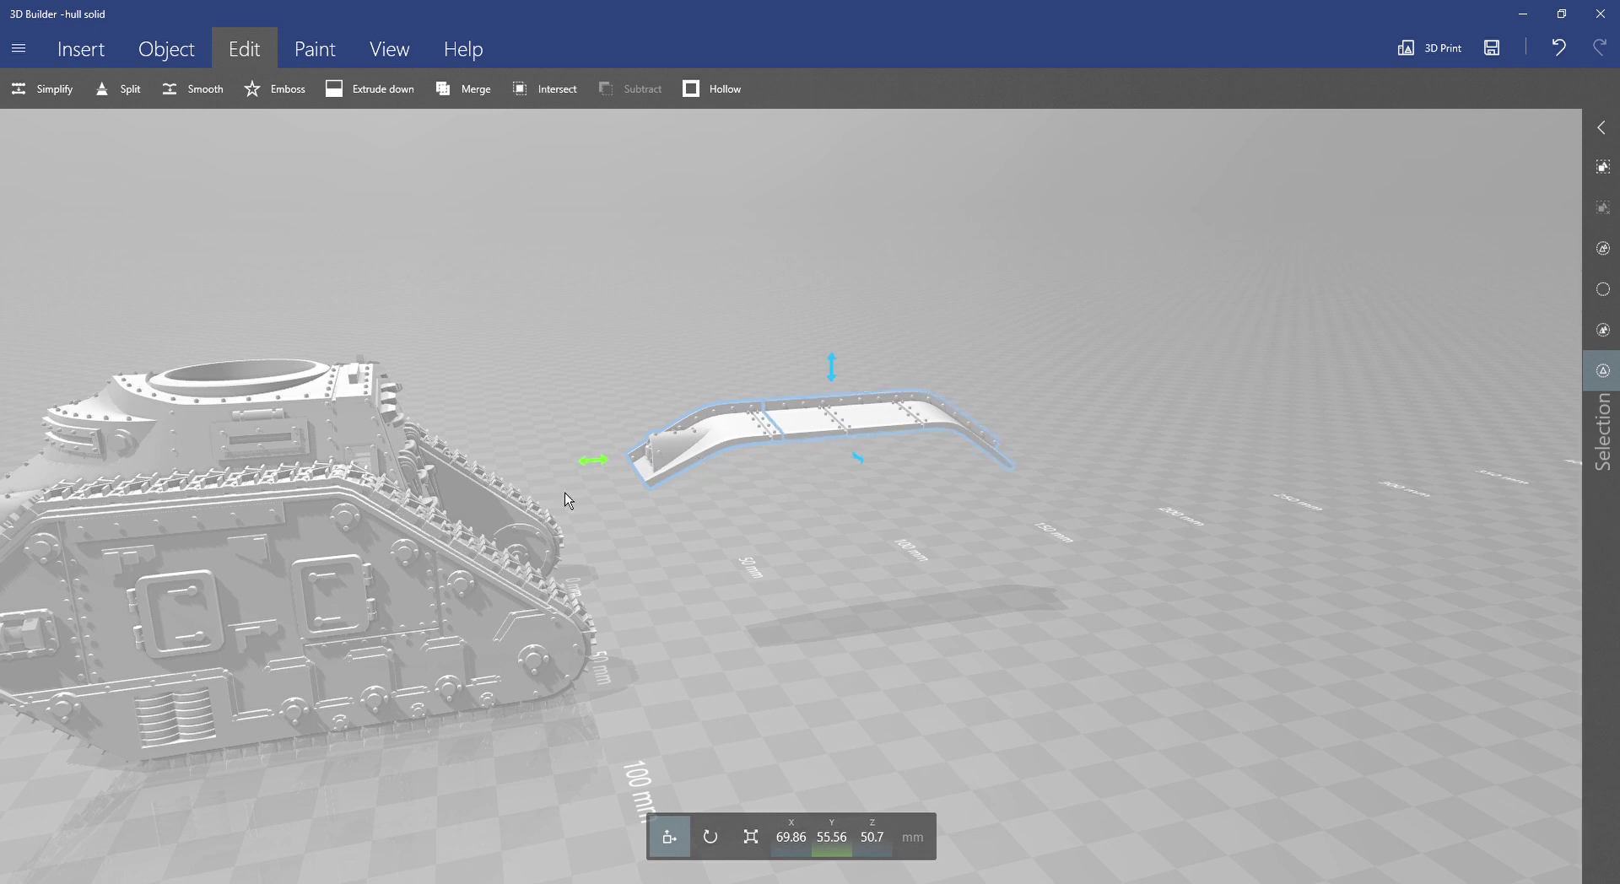
scroll(568, 500, "down", 3)
left_click_drag(608, 466, 137, 496)
left_click_drag(533, 643, 515, 505)
left_click_drag(141, 389, 131, 389)
left_click_drag(622, 694, 1055, 719)
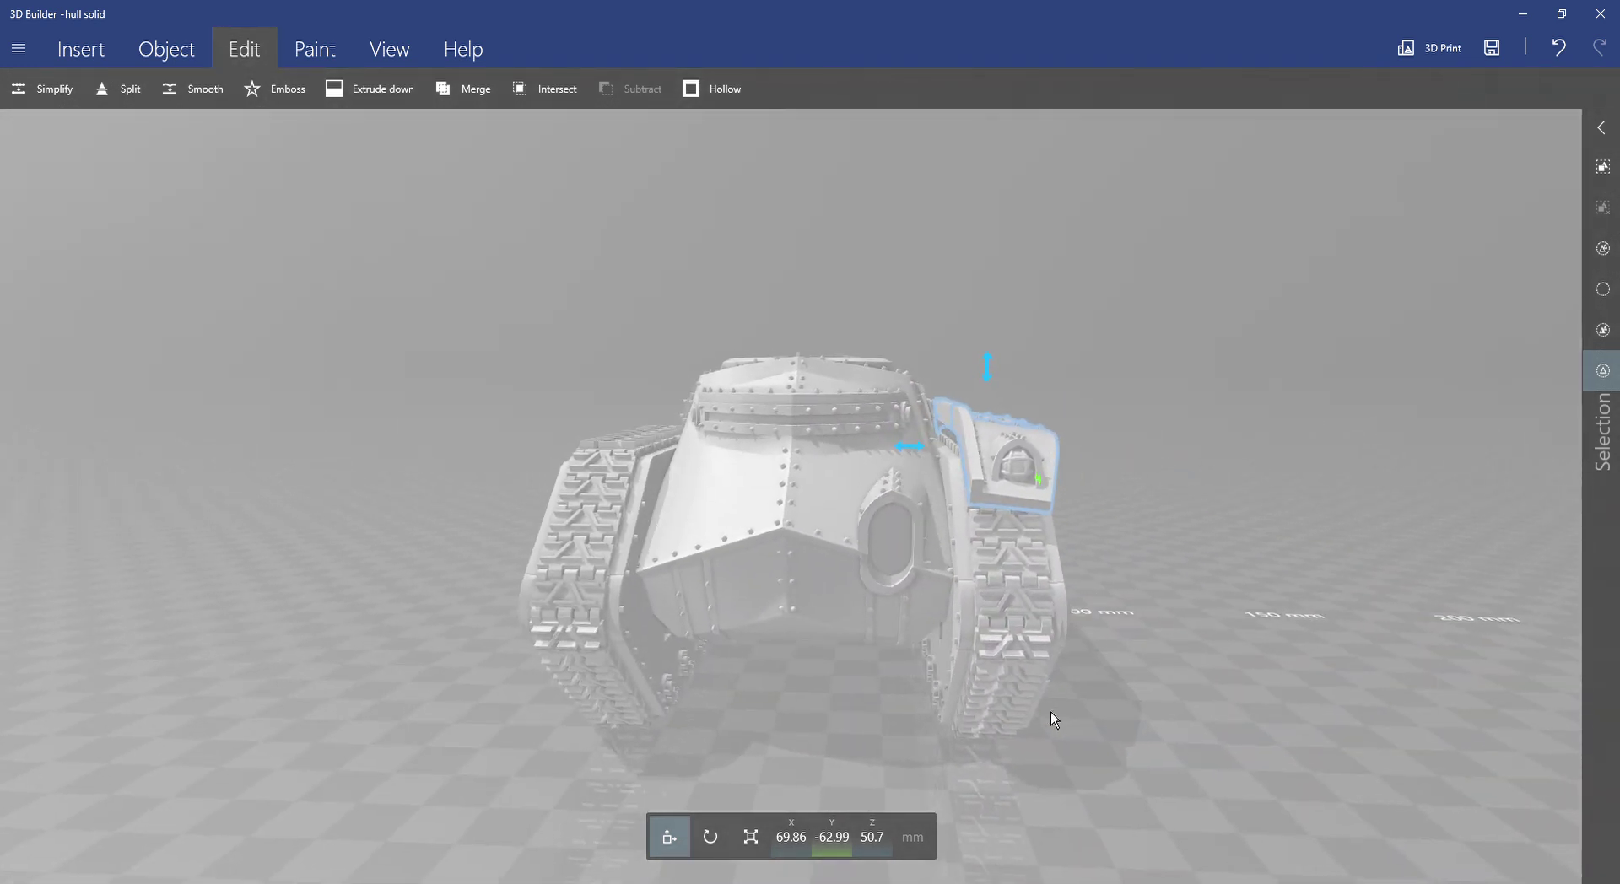
Shift both guard sections sideways to X 66.33 mm so they sit on the track, and check the fit.
left_click_drag(1153, 624, 1134, 571)
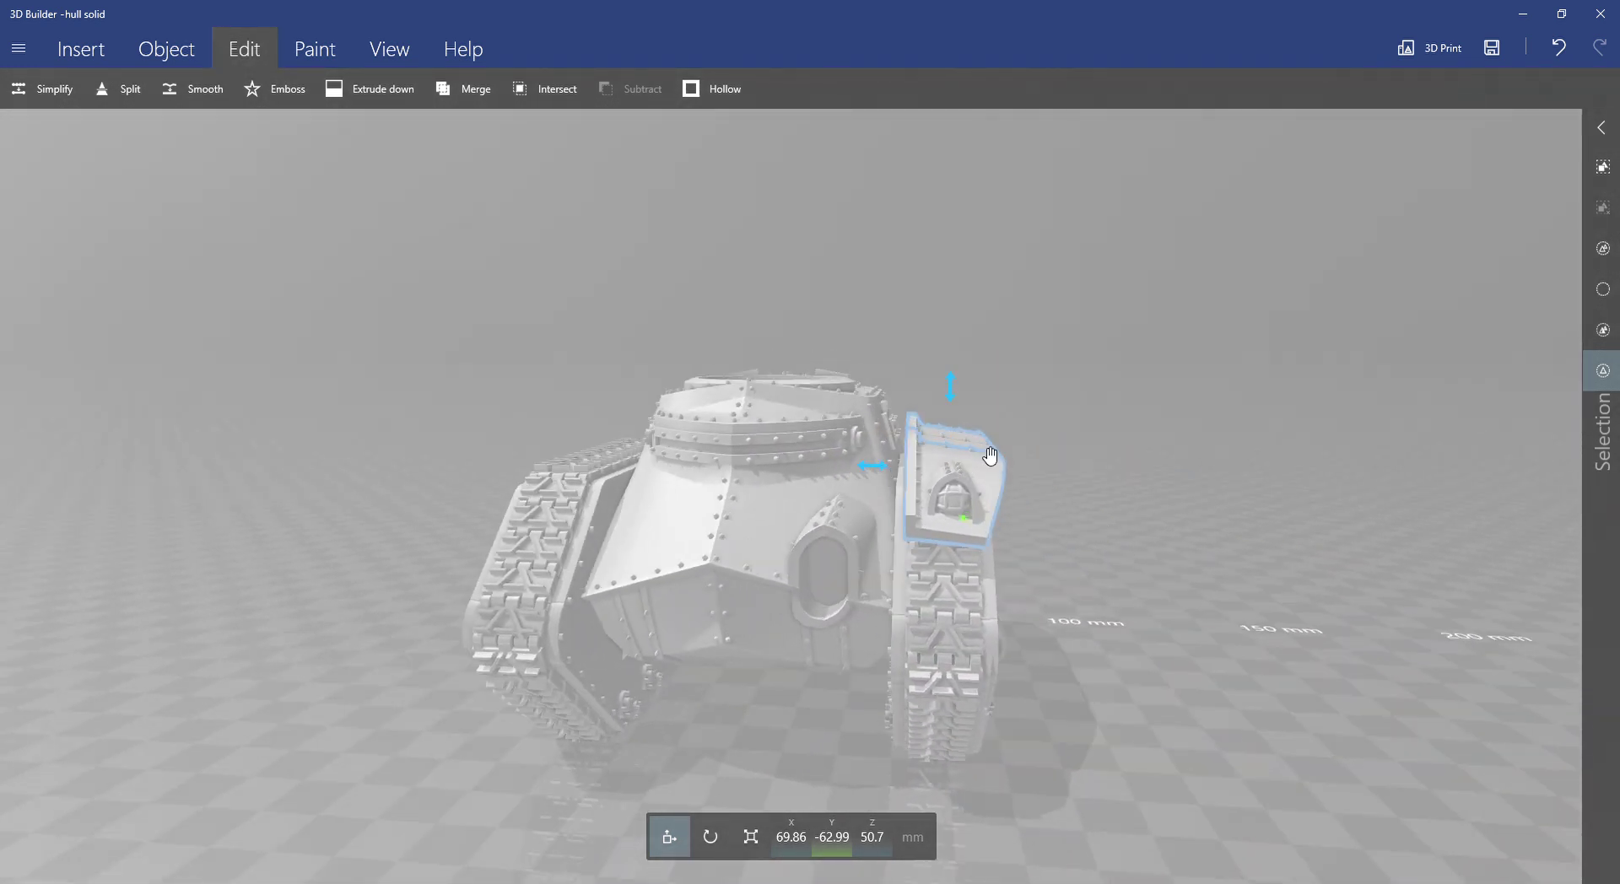
left_click_drag(1067, 419, 1094, 427)
left_click_drag(894, 474, 873, 474)
left_click_drag(1096, 469, 1065, 552)
scroll(800, 686, "up", 3)
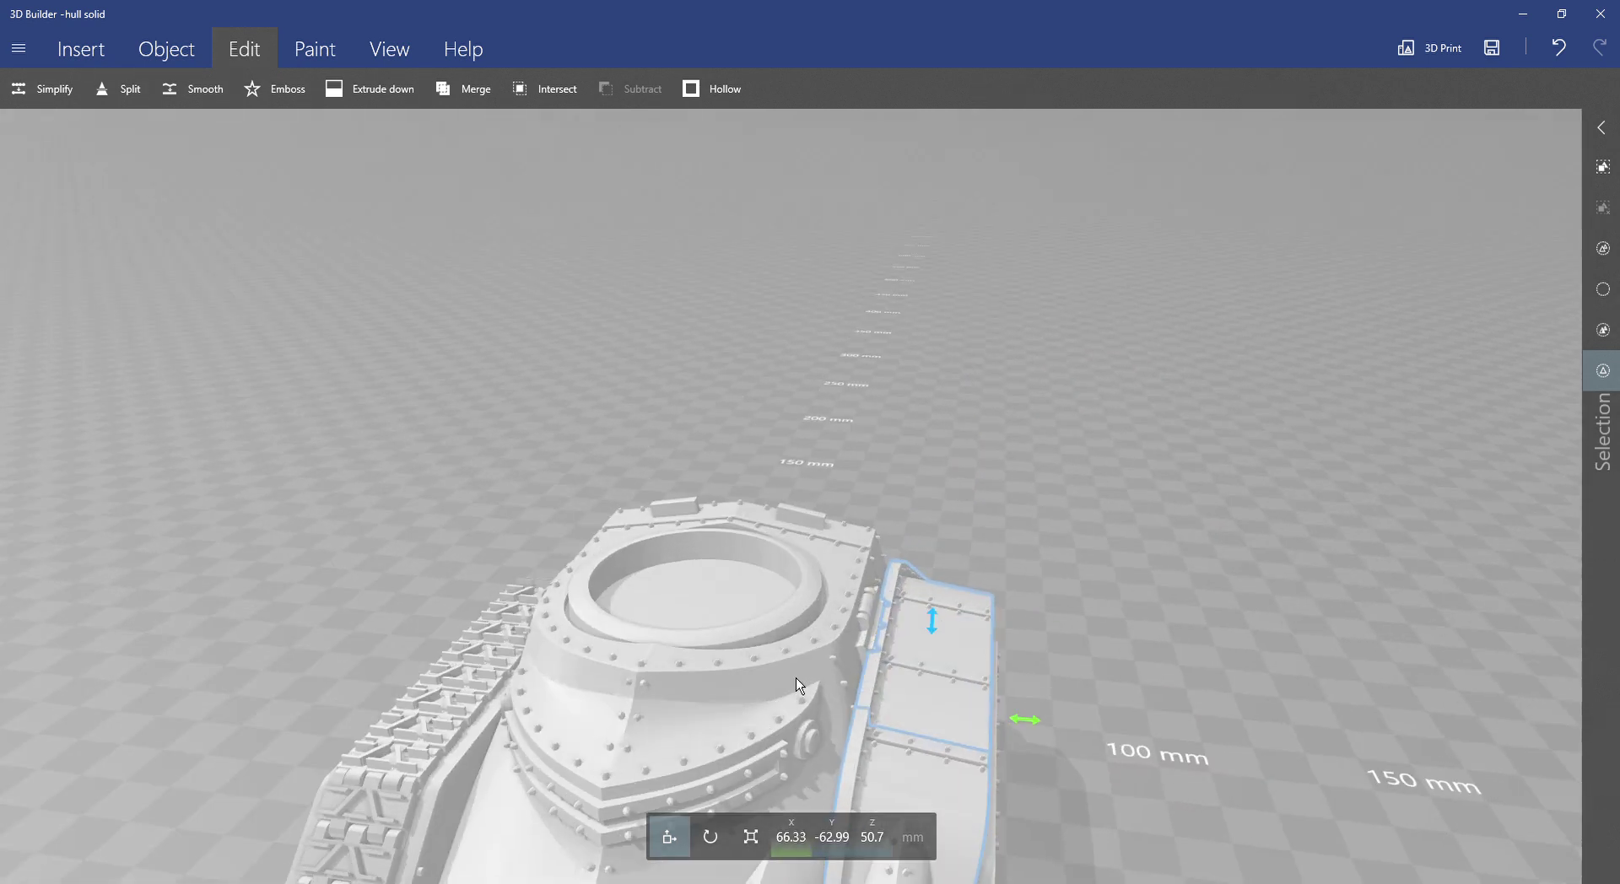
scroll(1117, 665, "up", 5)
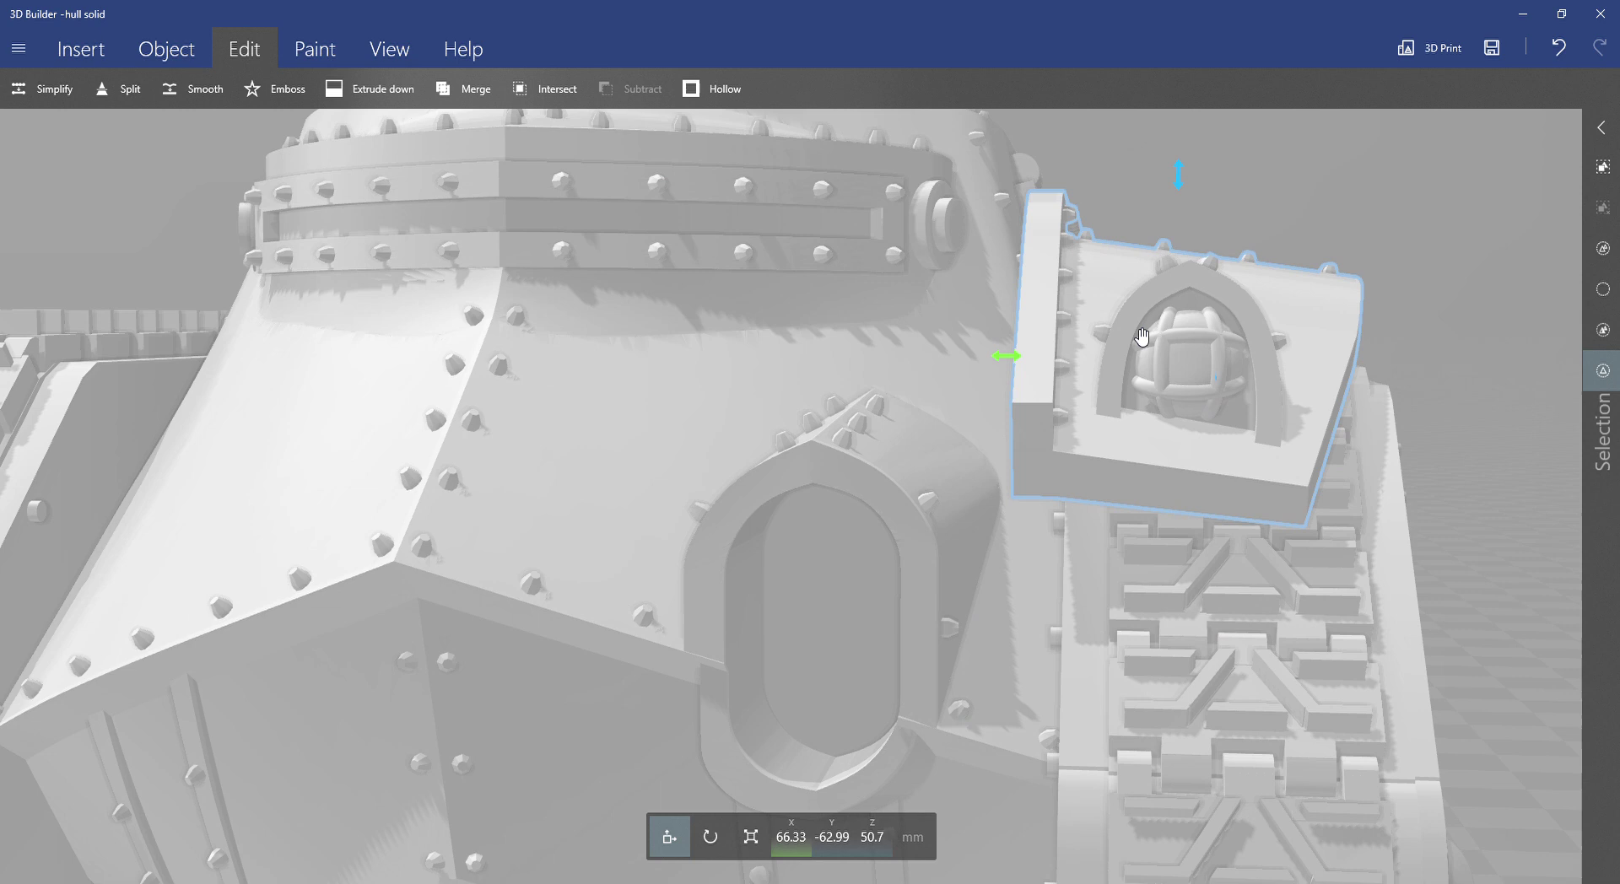
left_click_drag(1141, 338, 1295, 240)
left_click_drag(1371, 302, 1255, 328)
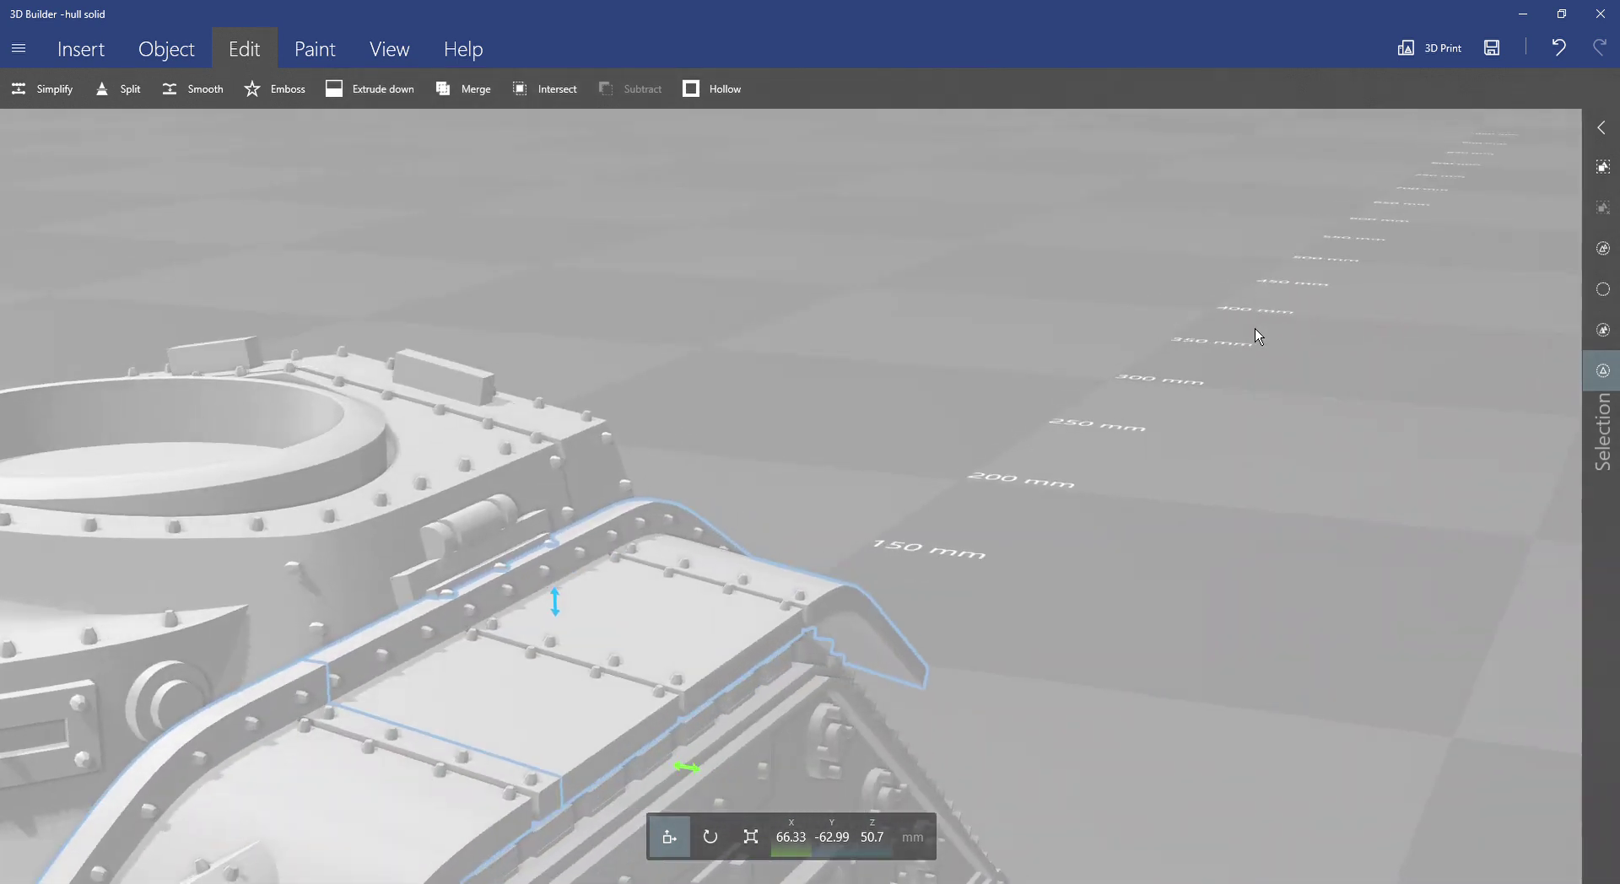
scroll(1258, 325, "down", 6)
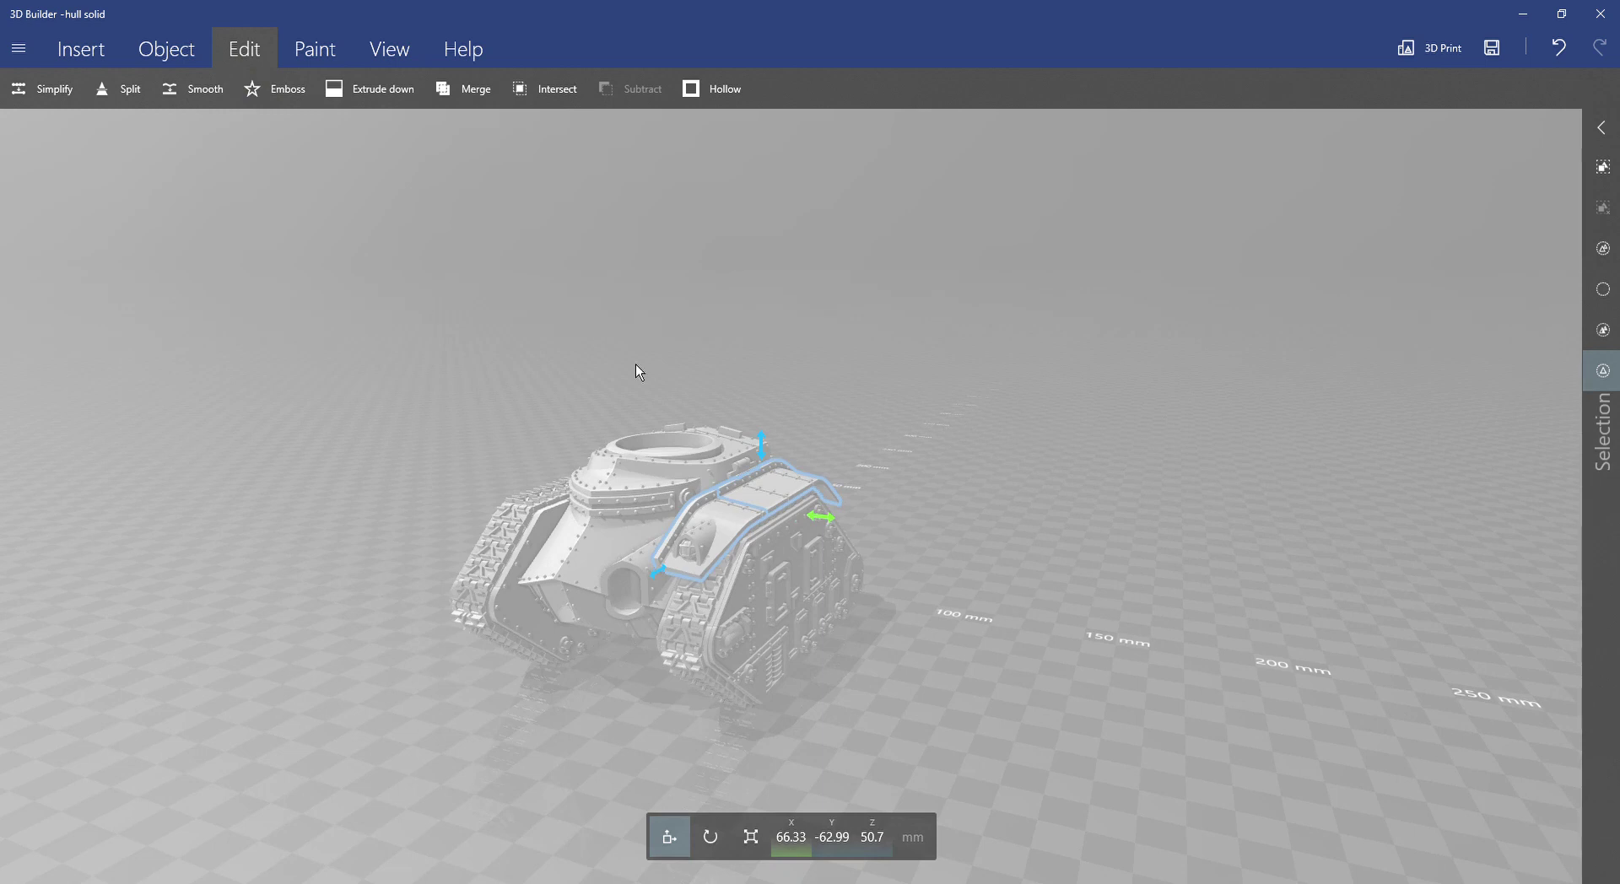
Duplicate the two guard sections and mirror the copy for the opposite track.
left_click(185, 54)
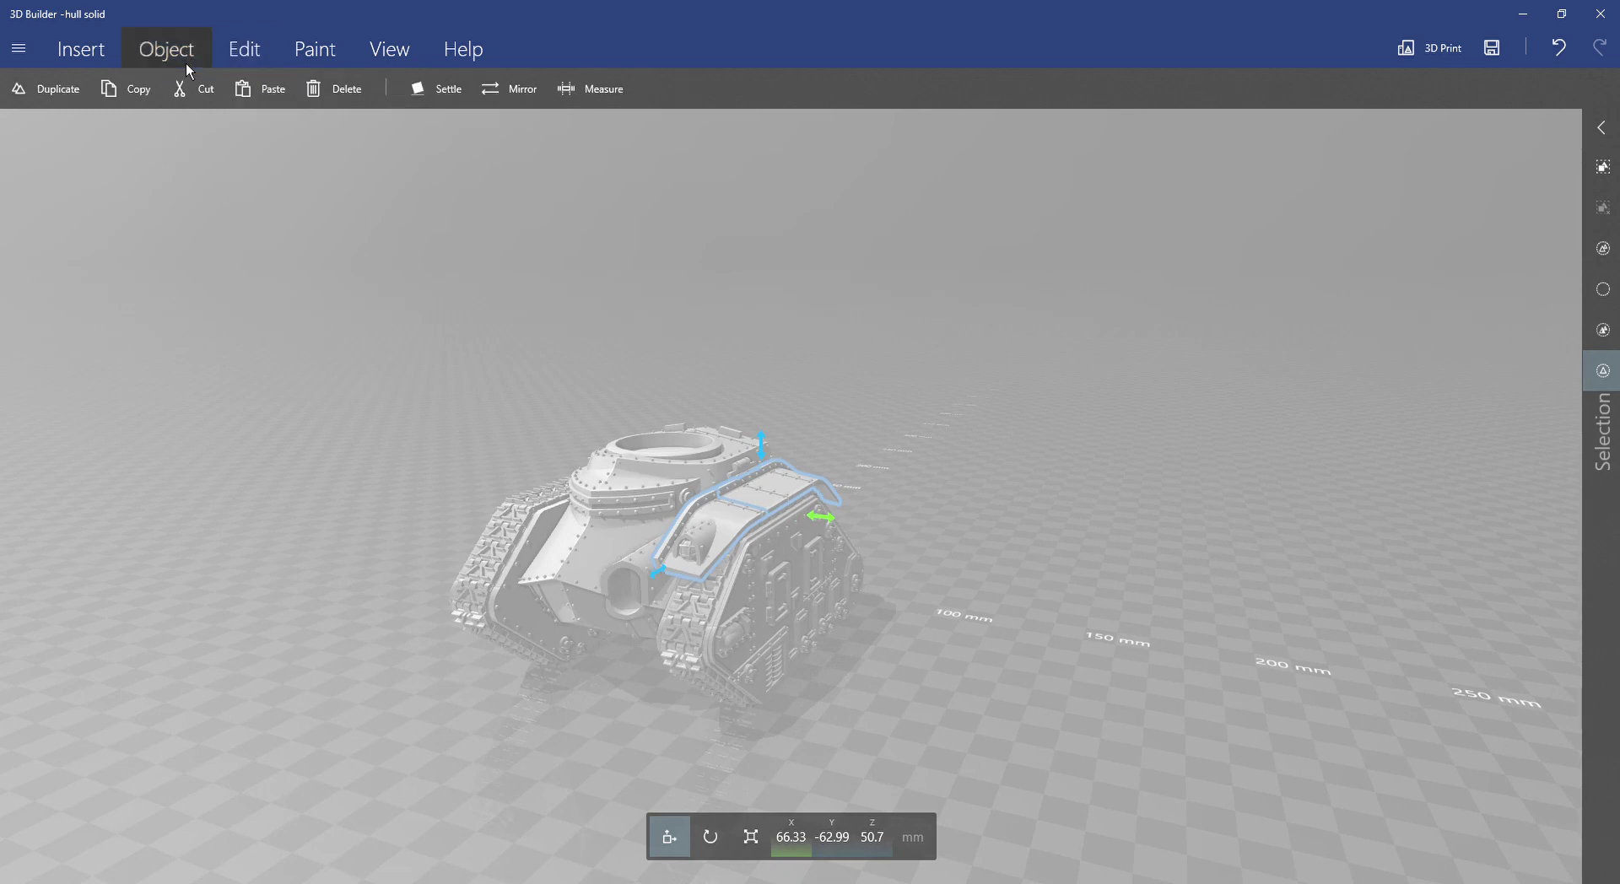
left_click(57, 98)
left_click(531, 98)
left_click_drag(338, 296, 468, 299)
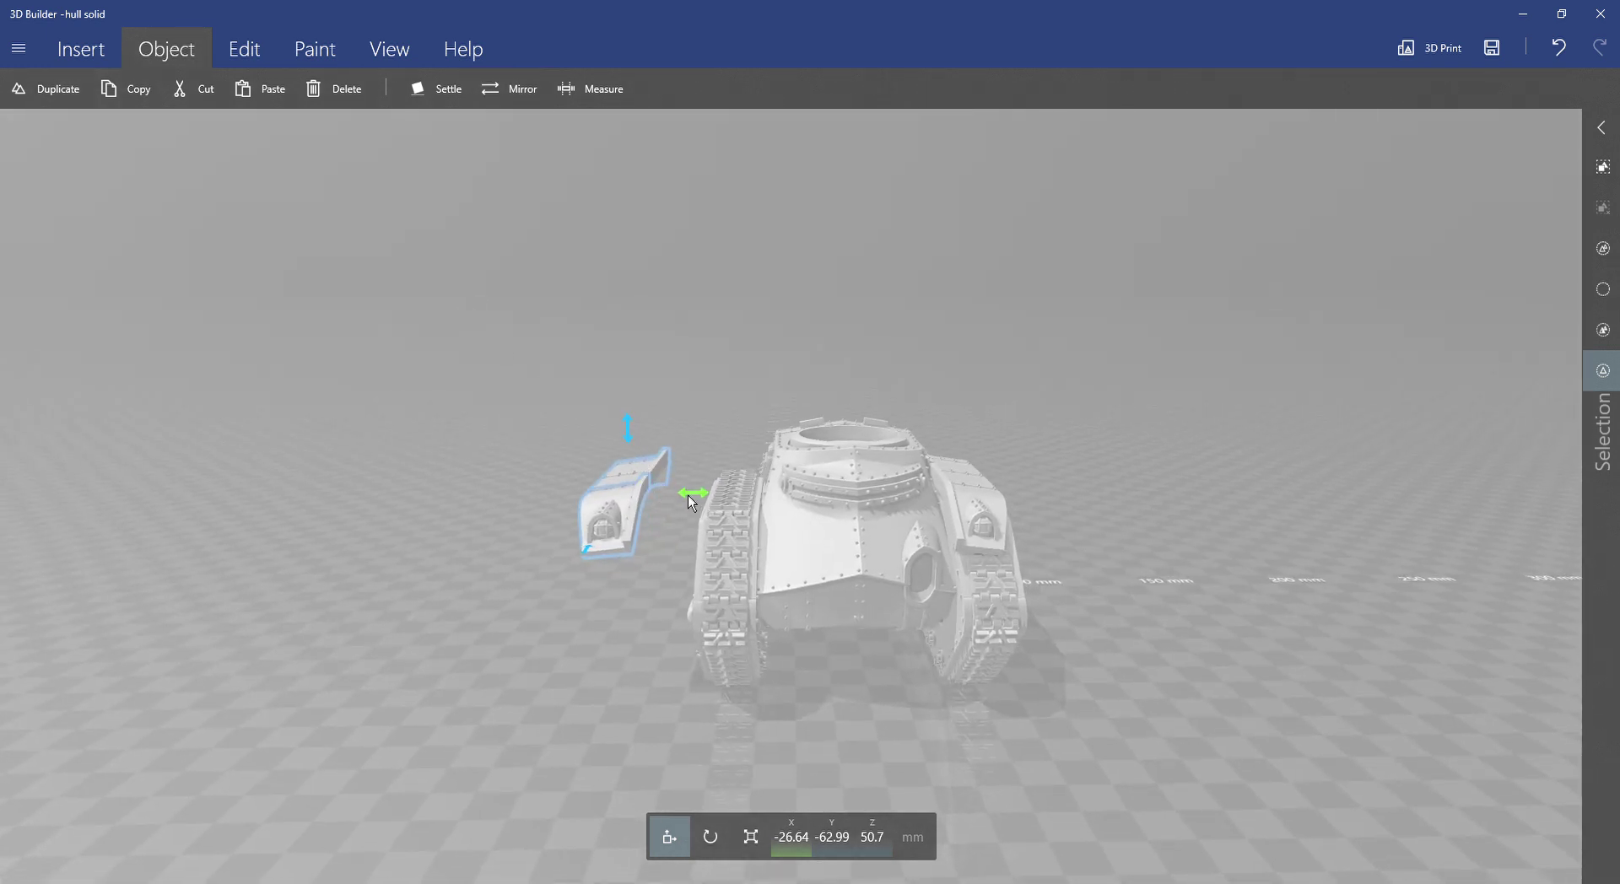
Slide the mirrored guard sideways onto the opposite track at X 4.69 mm, deselect it and check the tank.
left_click_drag(698, 501, 808, 503)
left_click_drag(1131, 439, 1096, 438)
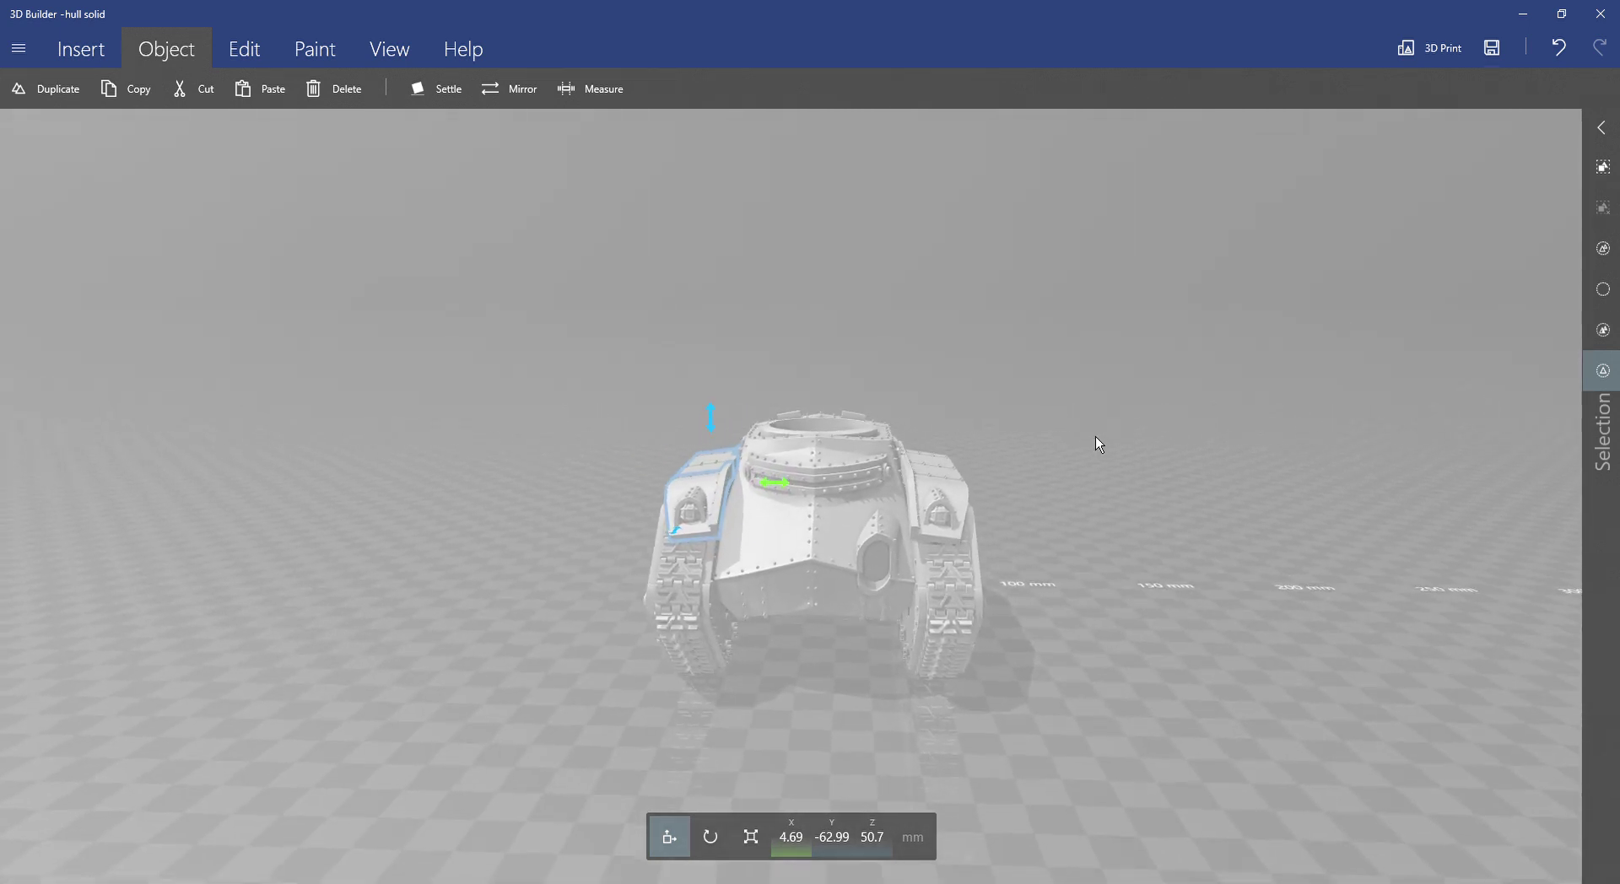
left_click_drag(873, 454, 866, 574)
left_click(831, 523)
left_click_drag(1216, 428, 762, 480)
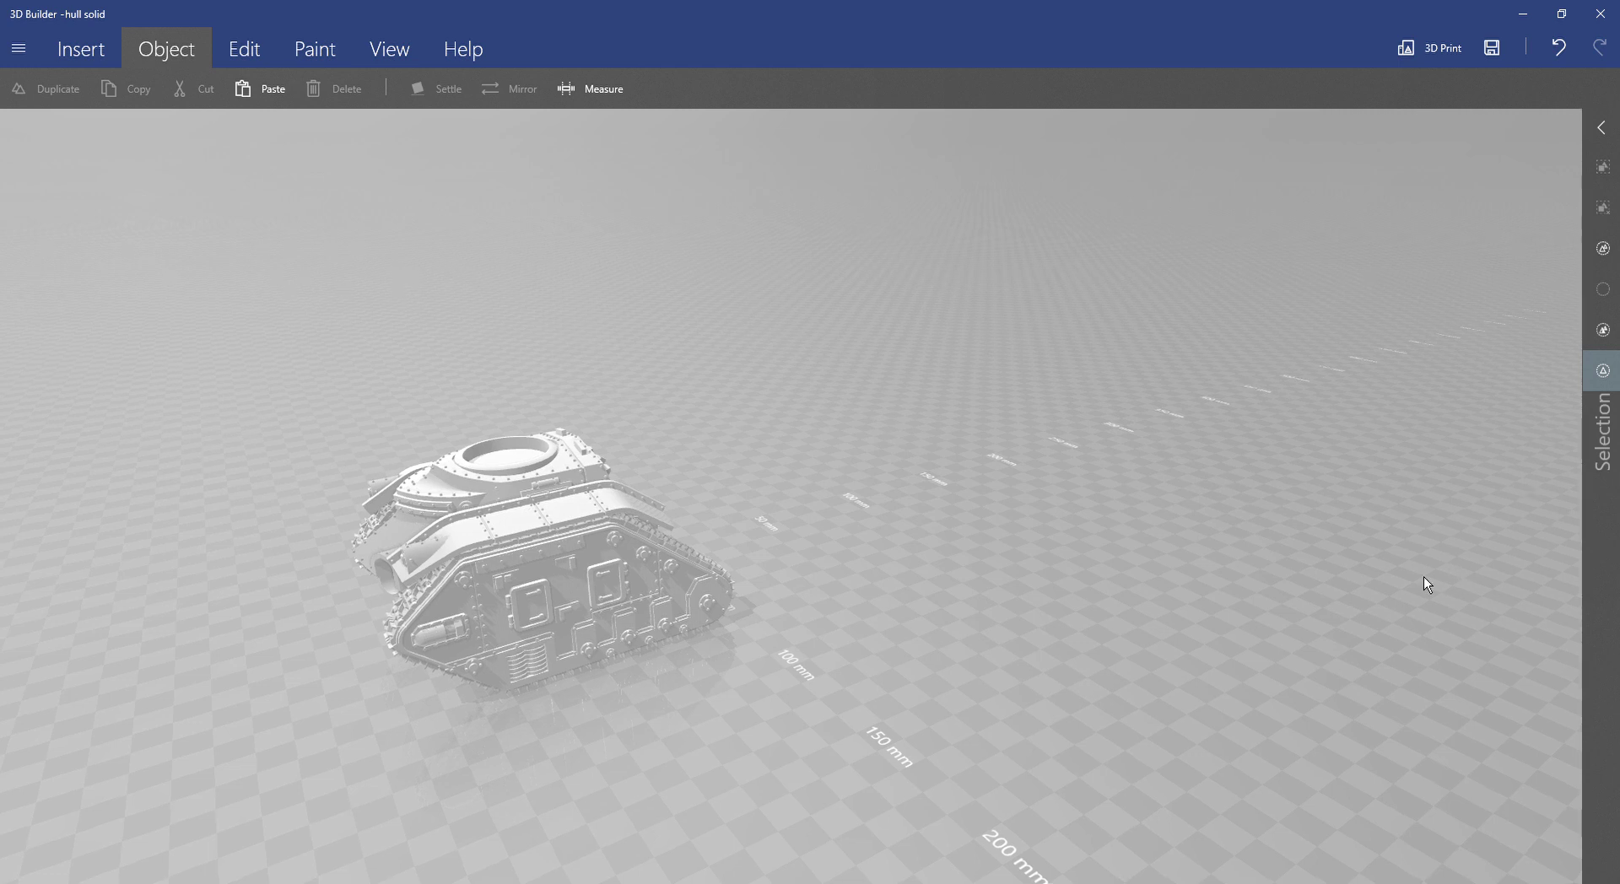
left_click_drag(1425, 585, 1040, 515)
scroll(622, 394, "up", 3)
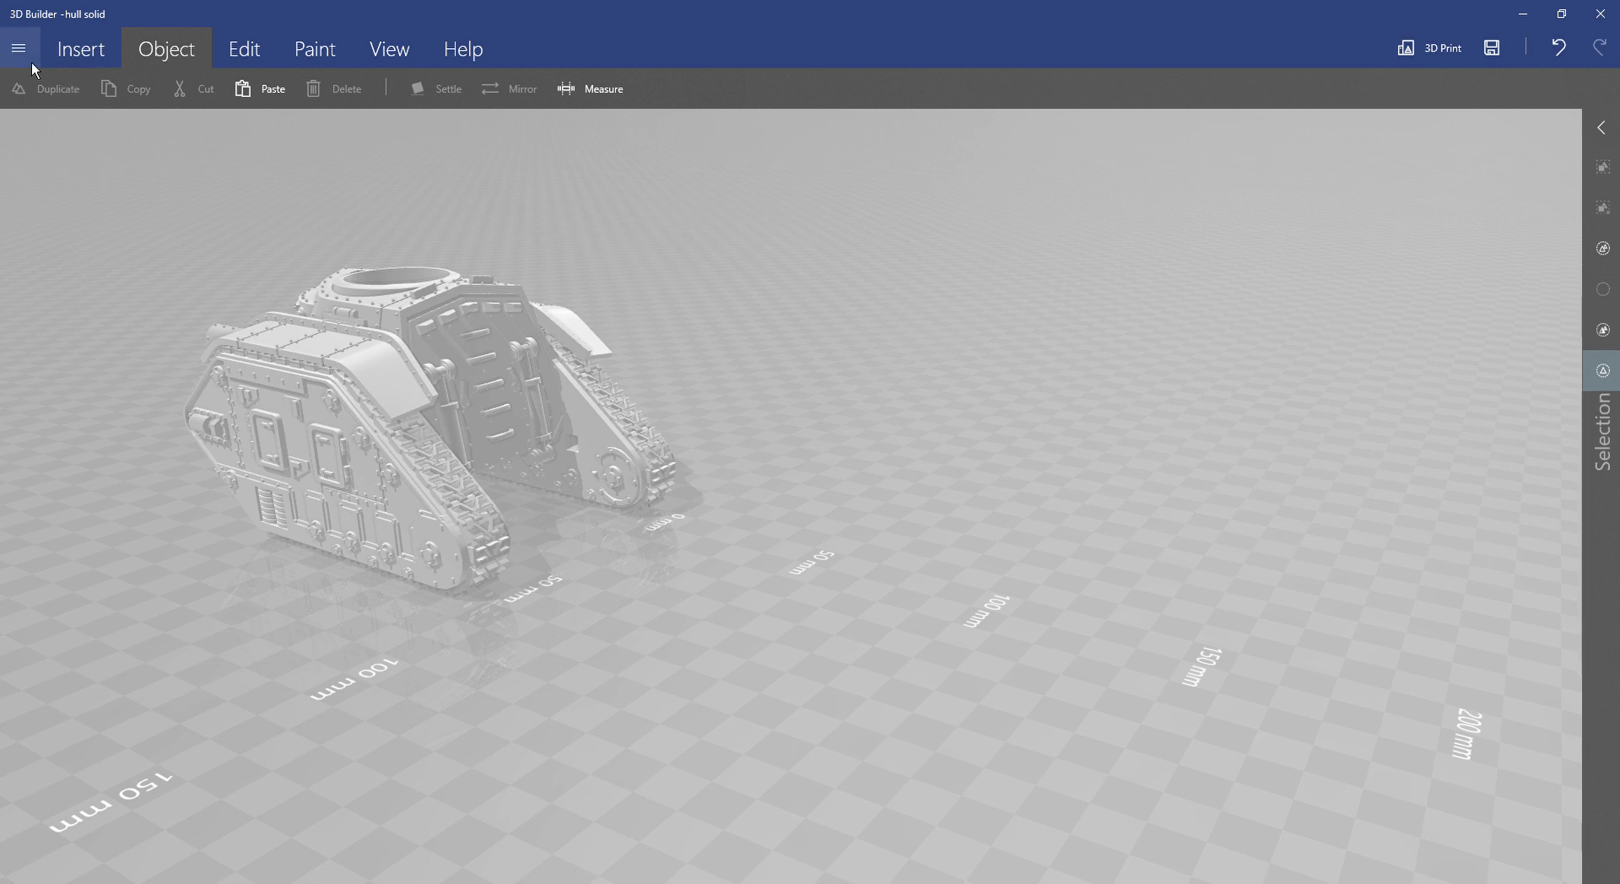
Import the recently used hull model with the engine deck in millimetres and move it beside the tank to X -87.64 mm.
left_click(81, 52)
left_click(39, 89)
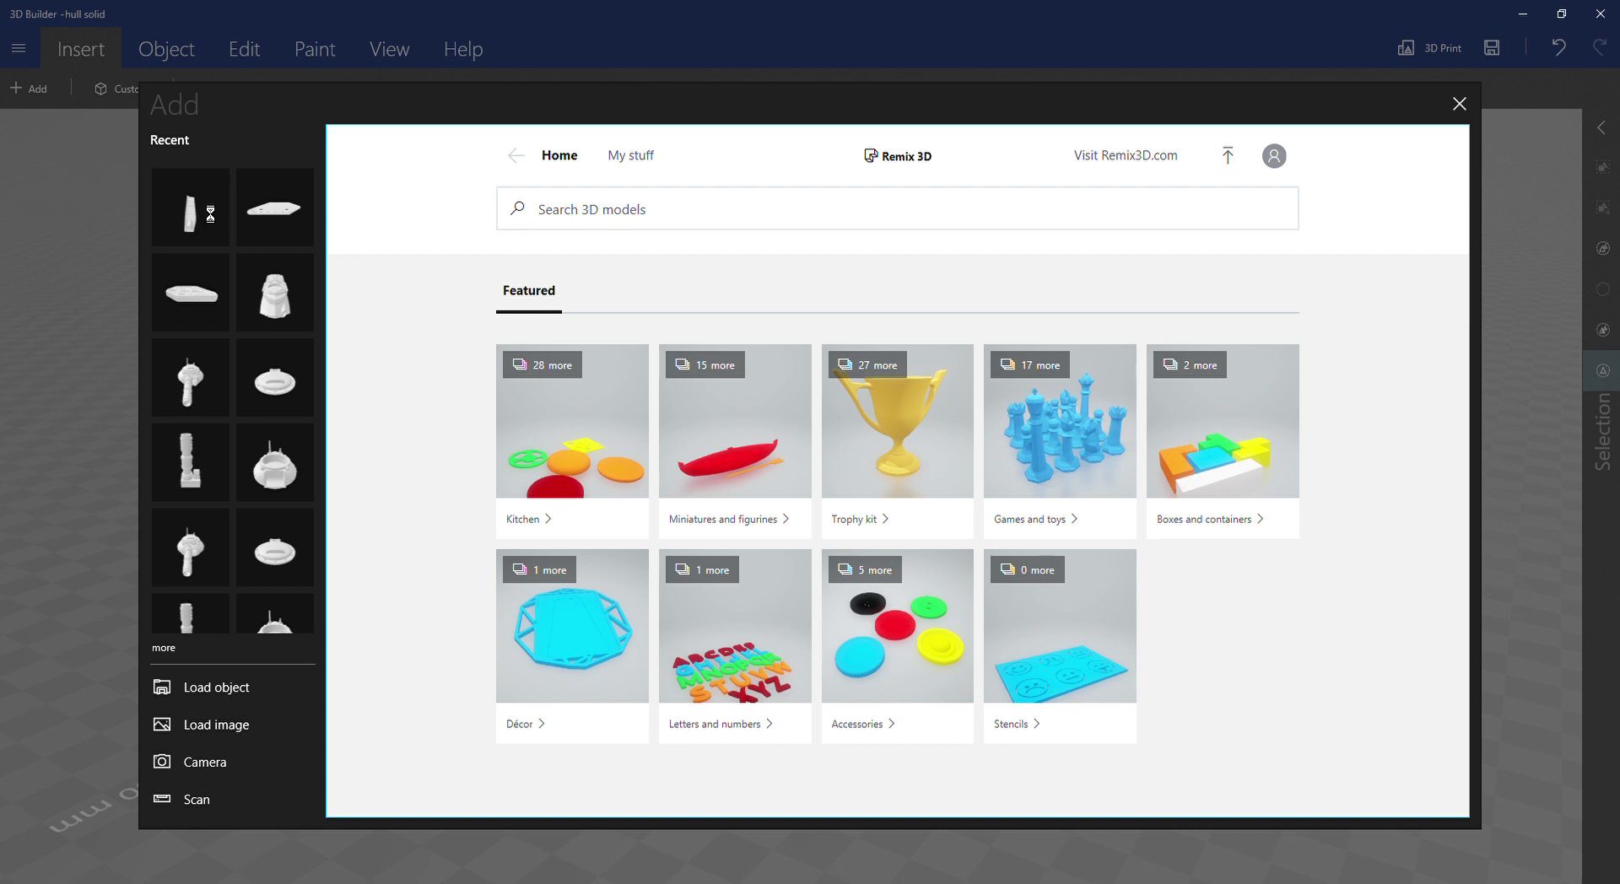
left_click(191, 293)
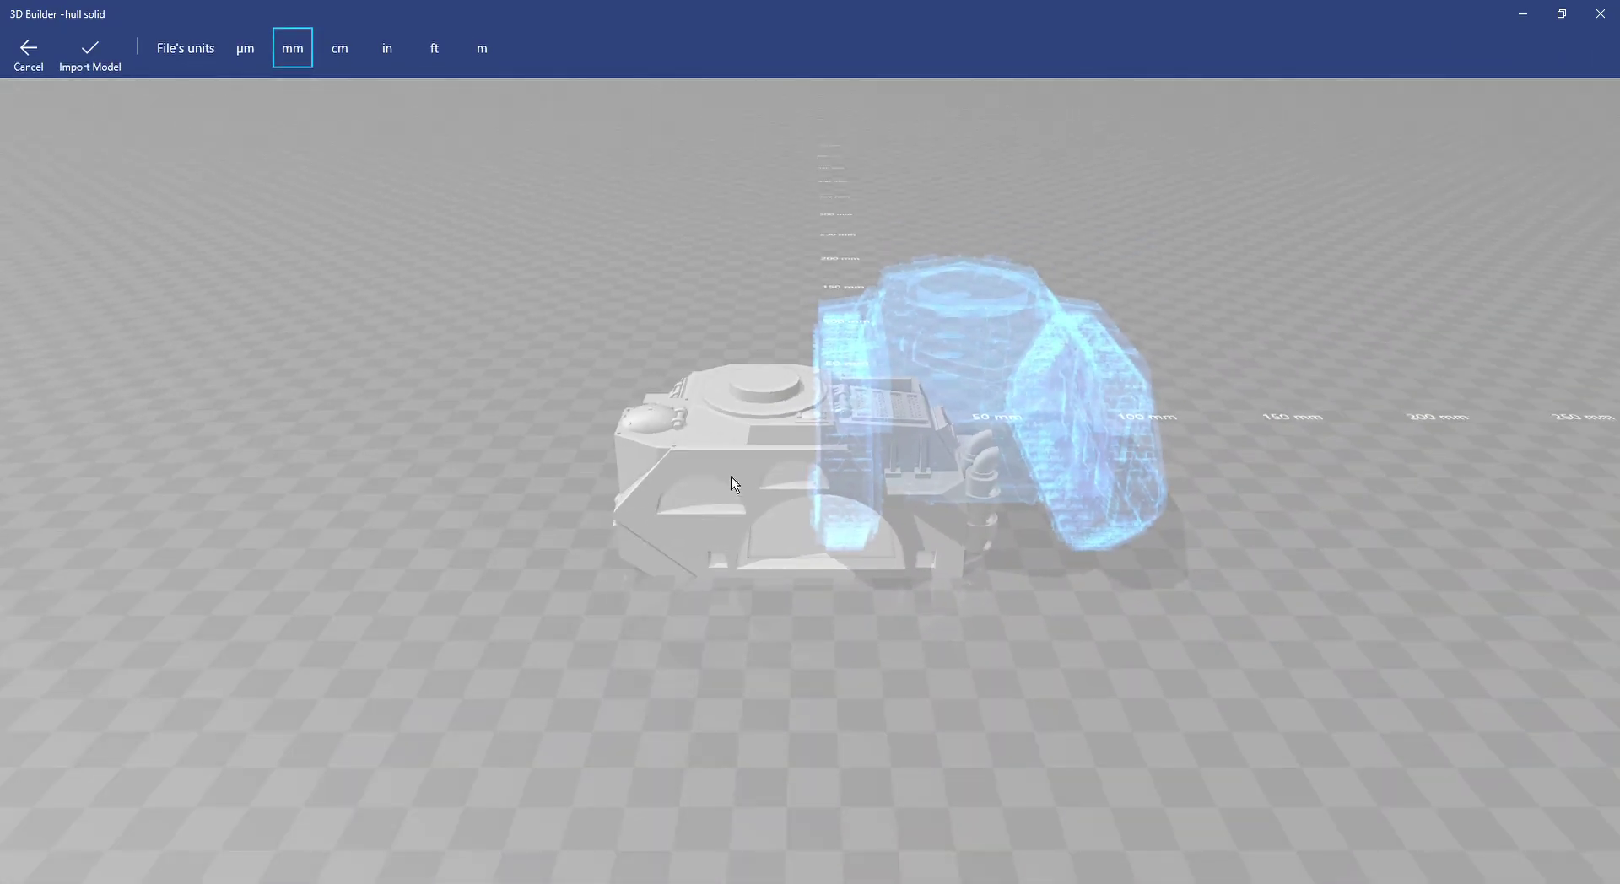
left_click(100, 58)
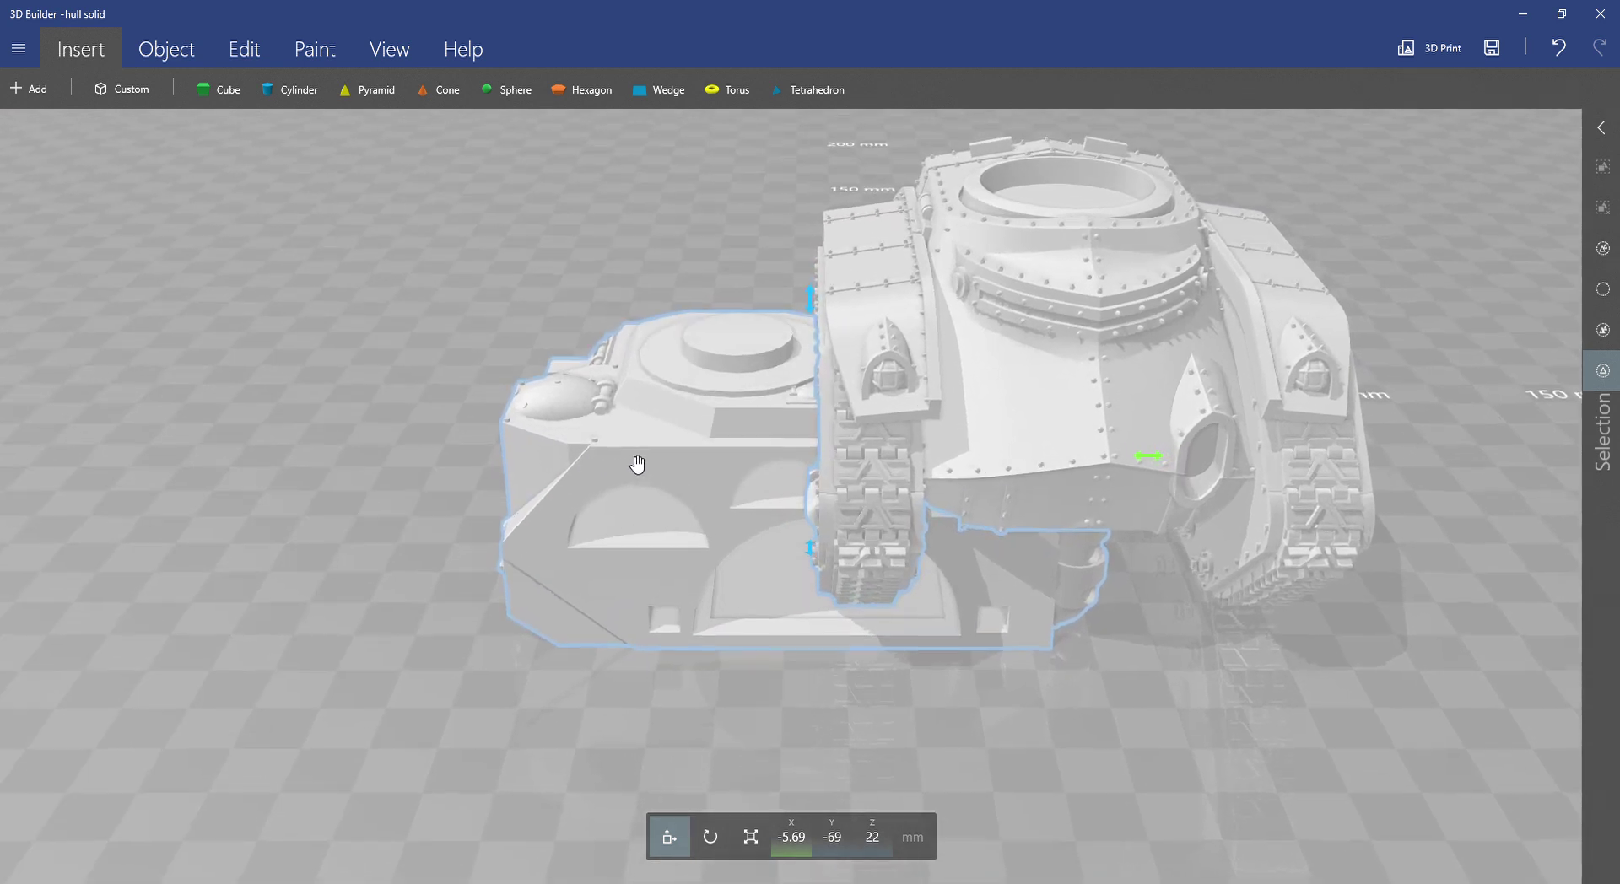
left_click_drag(1004, 459, 684, 459)
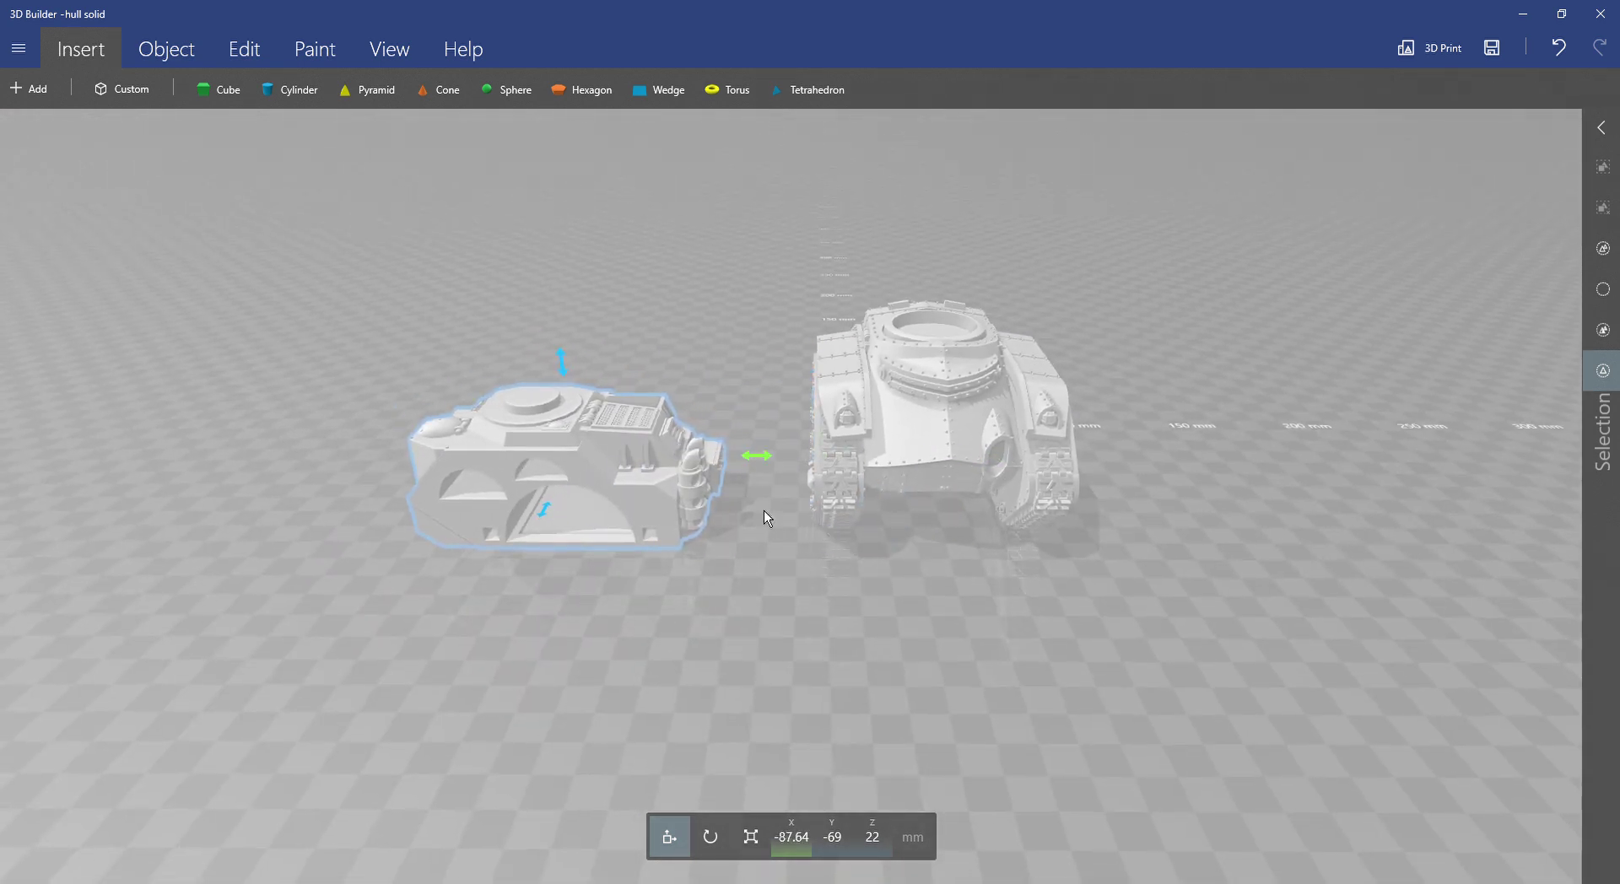
right_click_drag(767, 518, 622, 393)
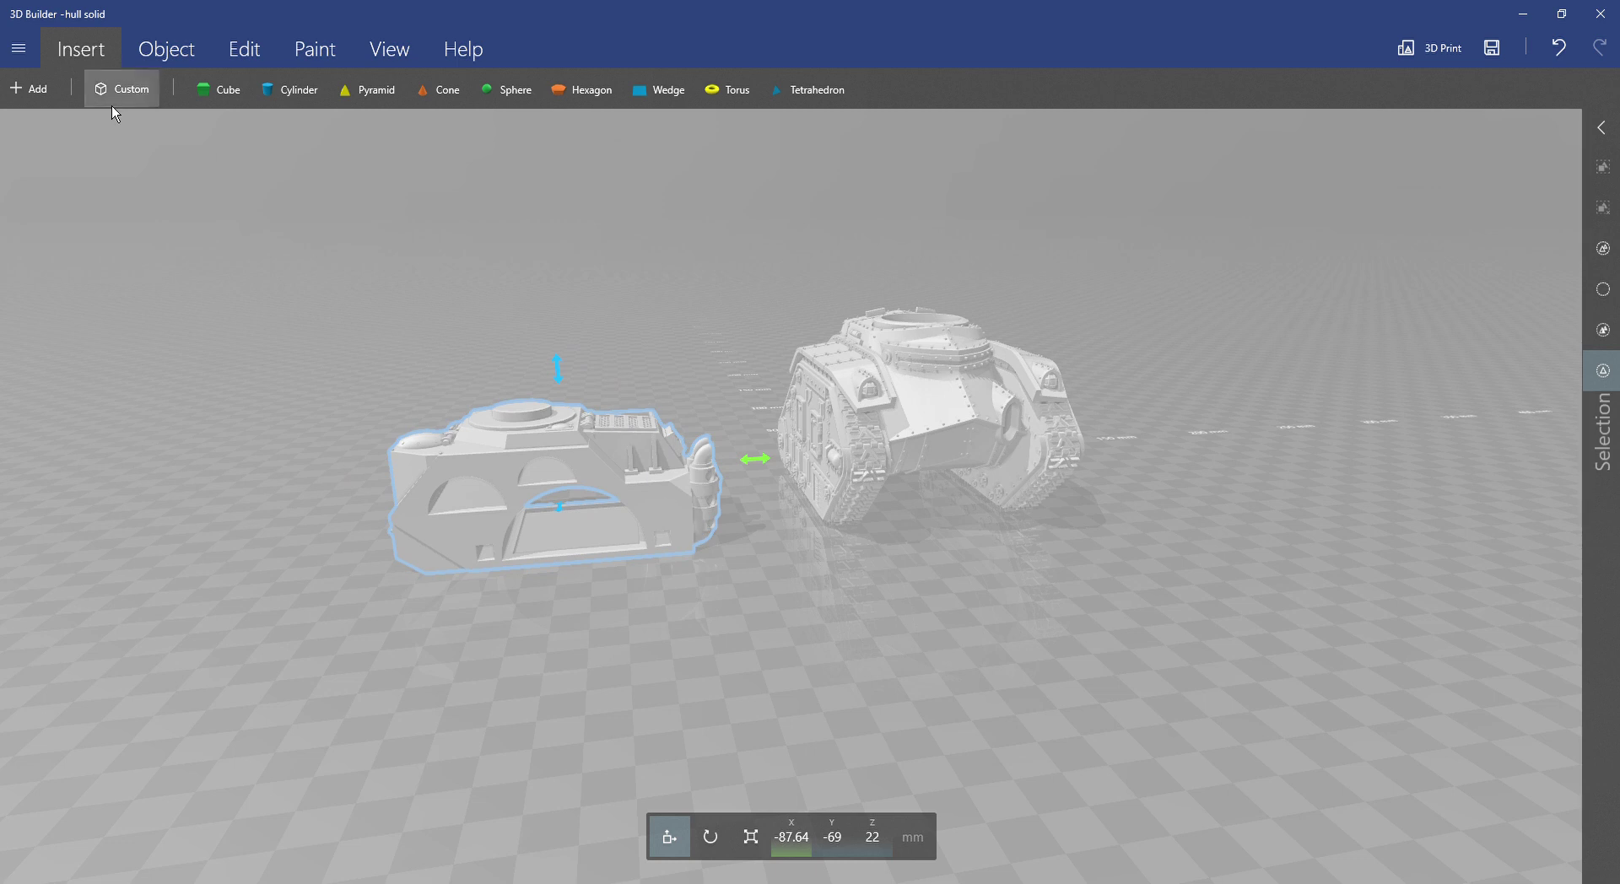
Split the imported hull with the plane pitched to 90 degrees and offset -11.97 mm, keeping the top part.
left_click(249, 56)
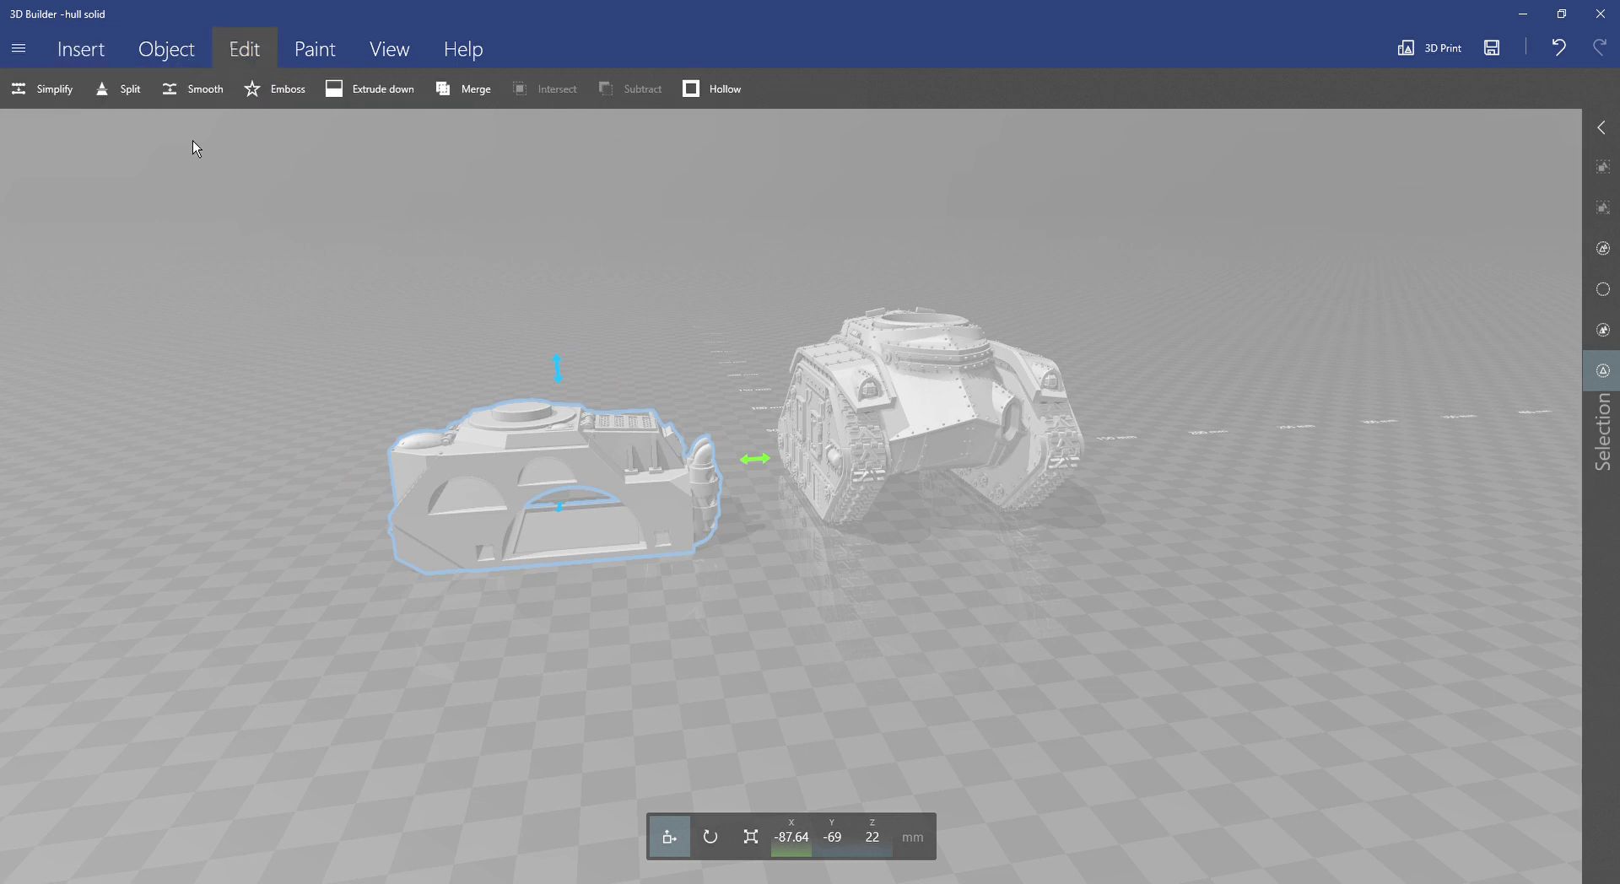
left_click(126, 91)
left_click_drag(776, 467, 602, 601)
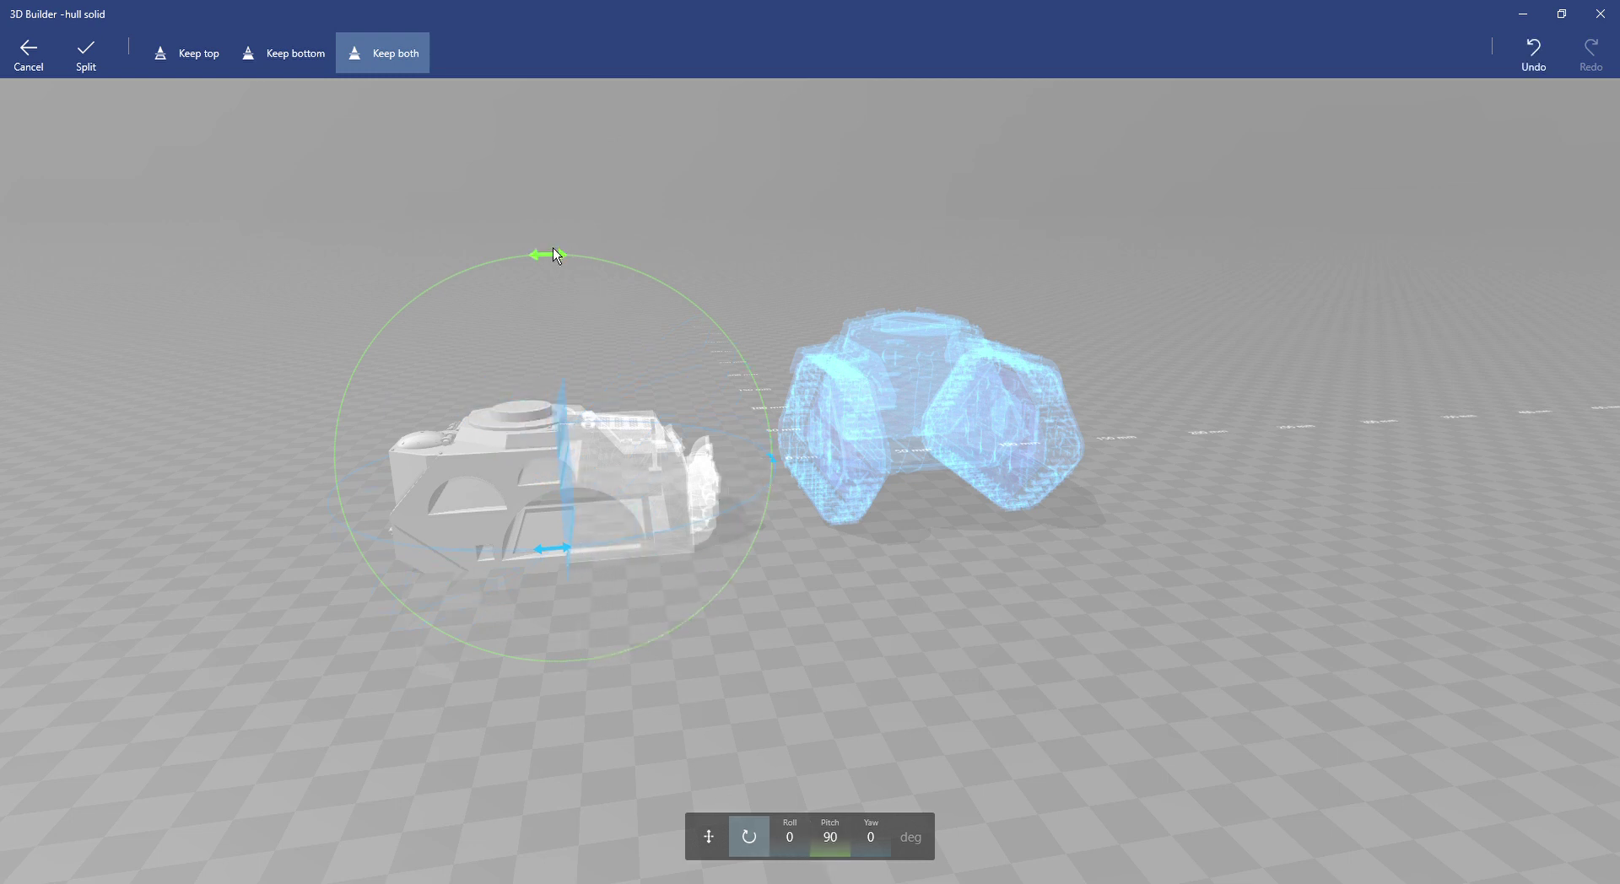
mouse_move(545, 257)
left_mouse_down()
mouse_move(505, 259)
mouse_move(530, 264)
mouse_move(550, 302)
left_mouse_up()
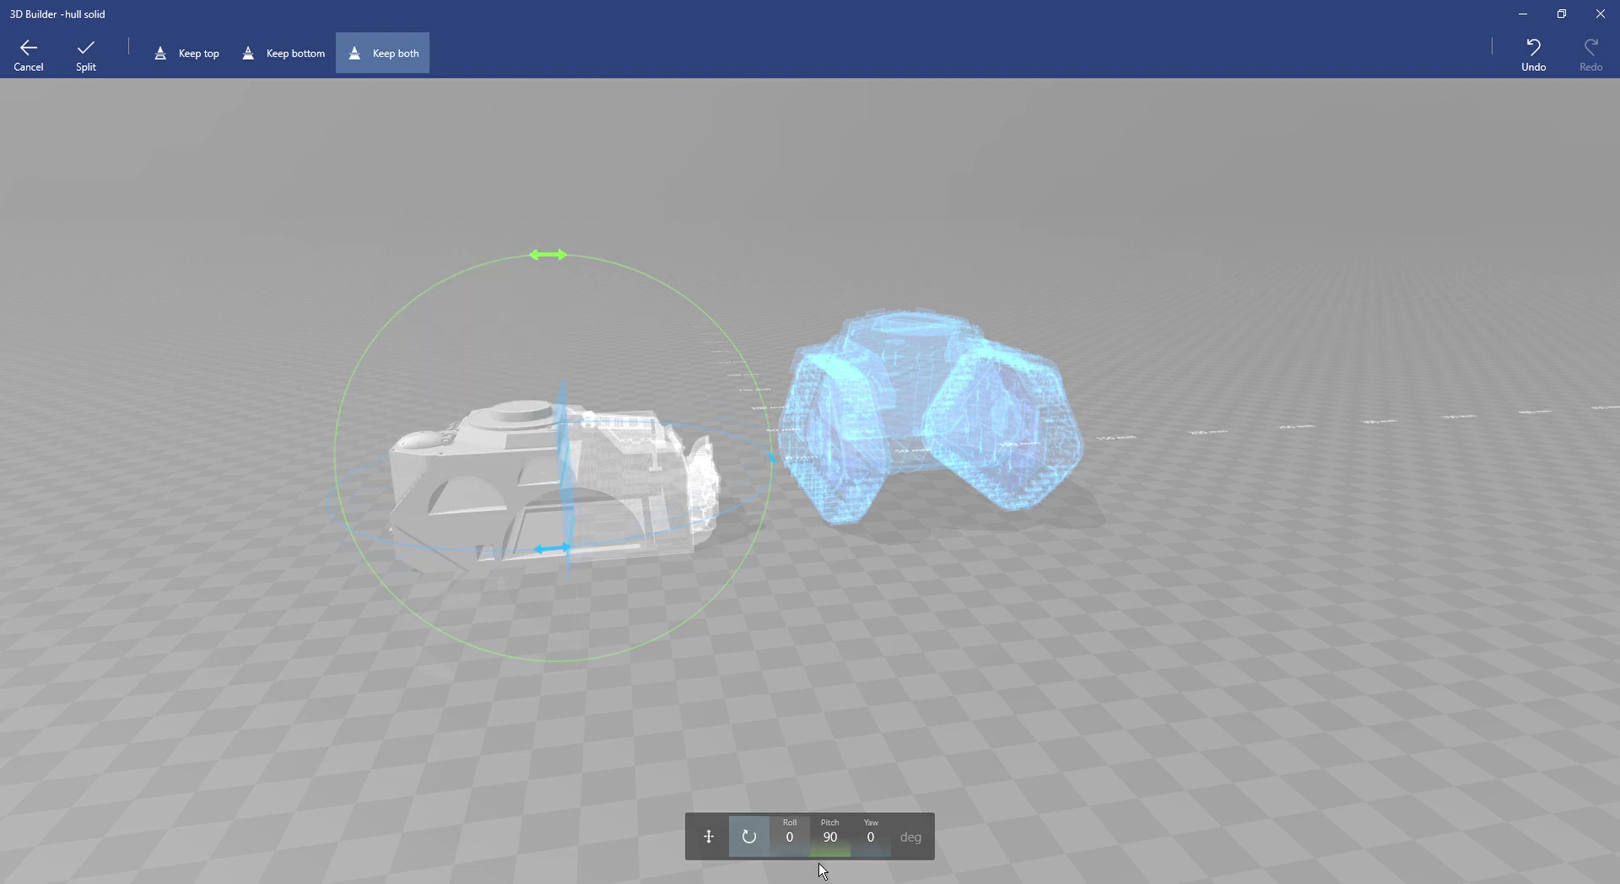
left_click_drag(569, 444, 609, 473)
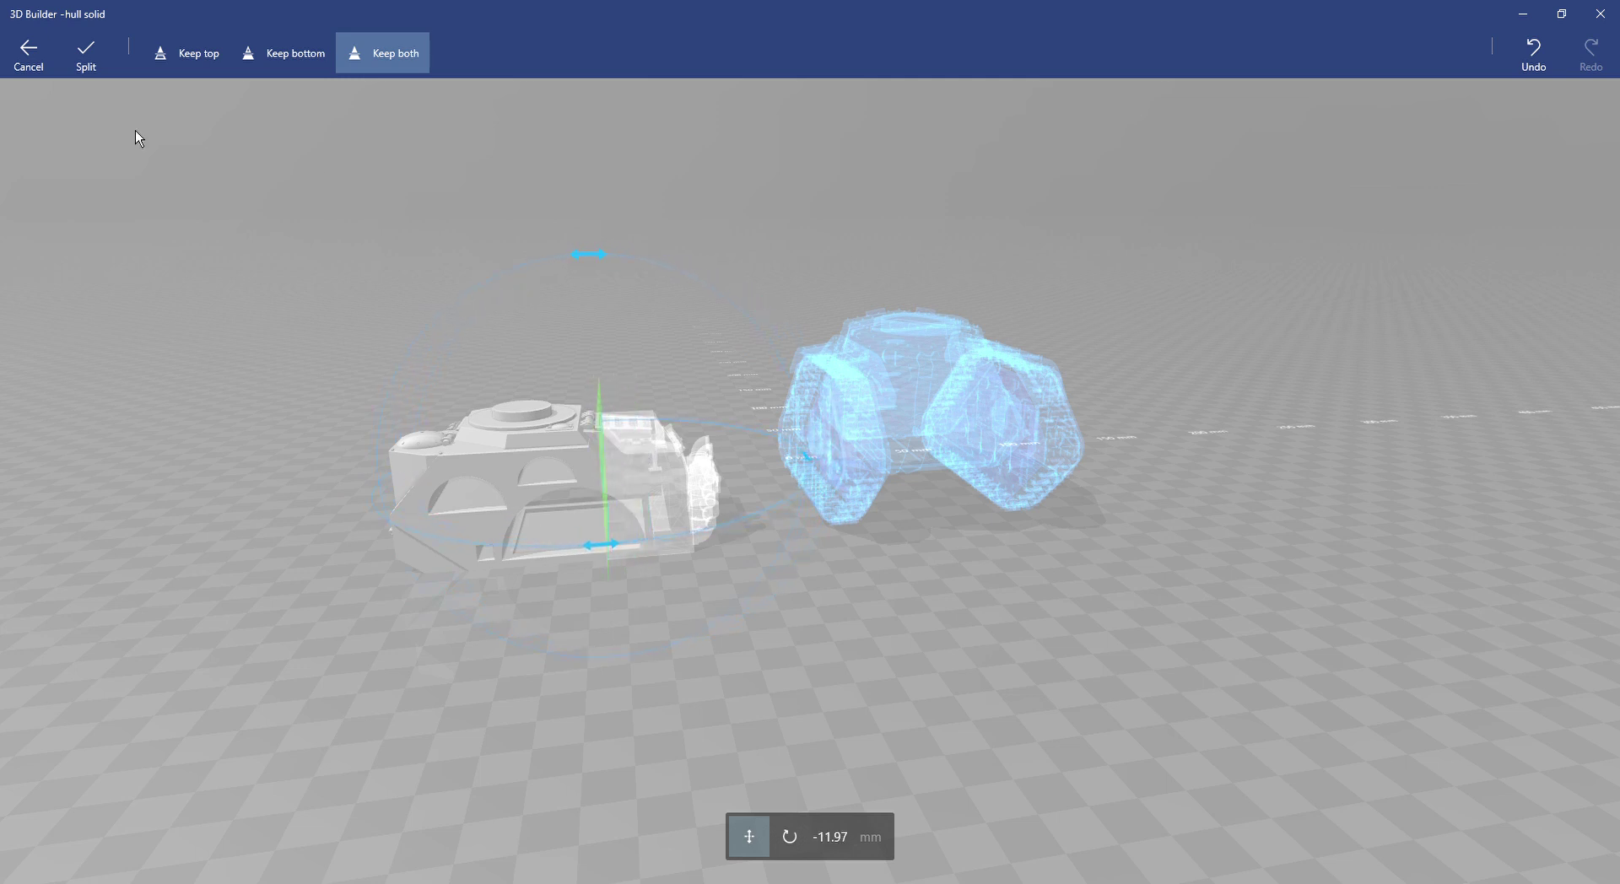
left_click(302, 63)
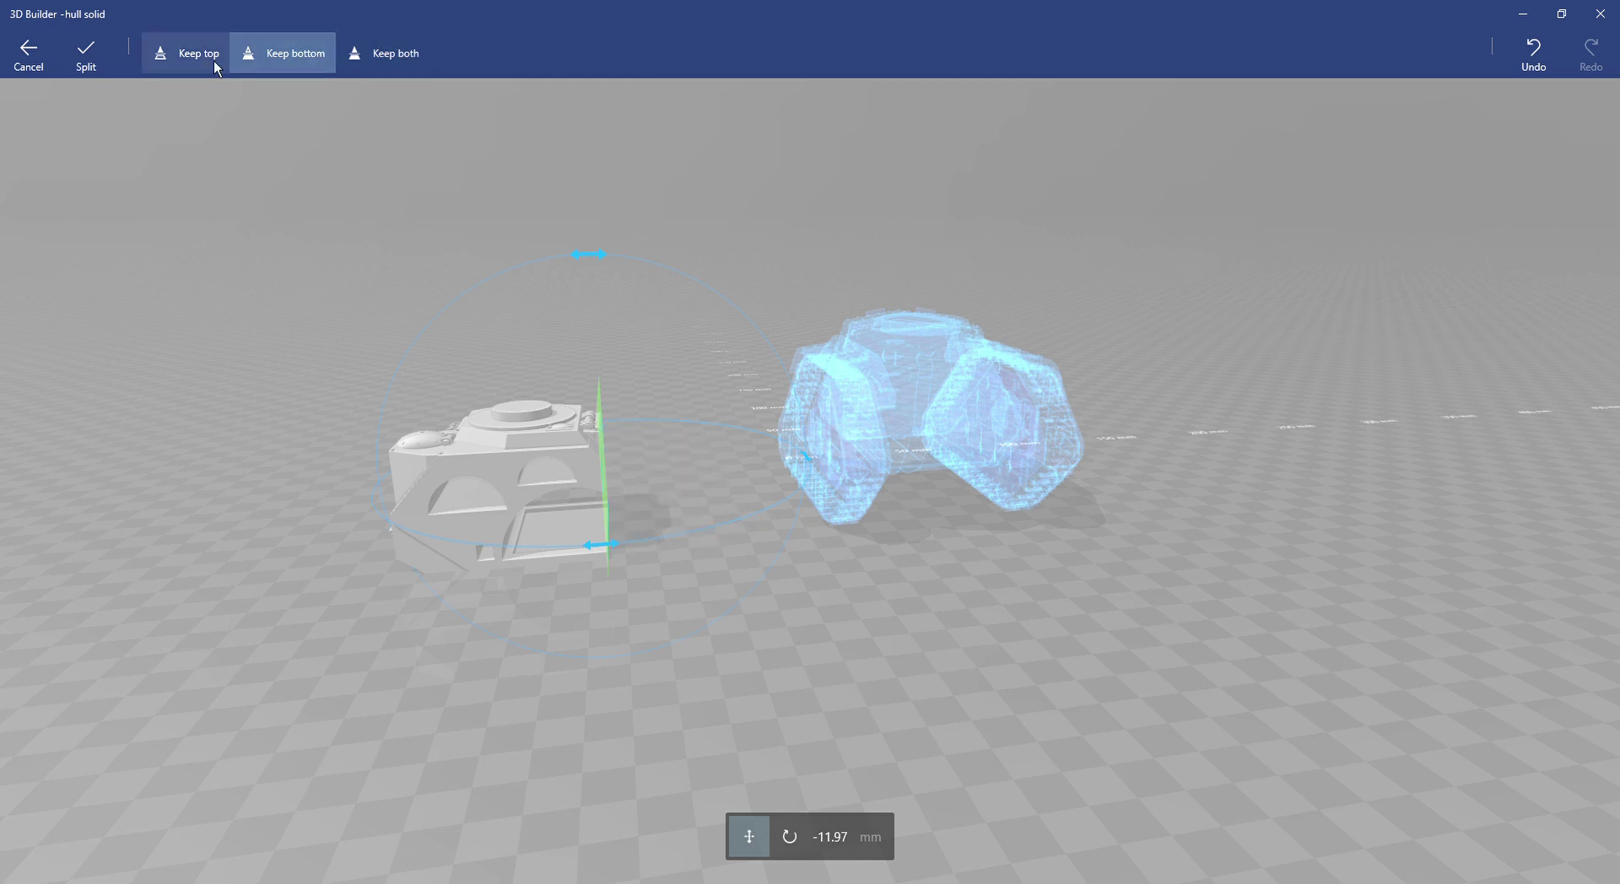
left_click(205, 58)
left_click(86, 56)
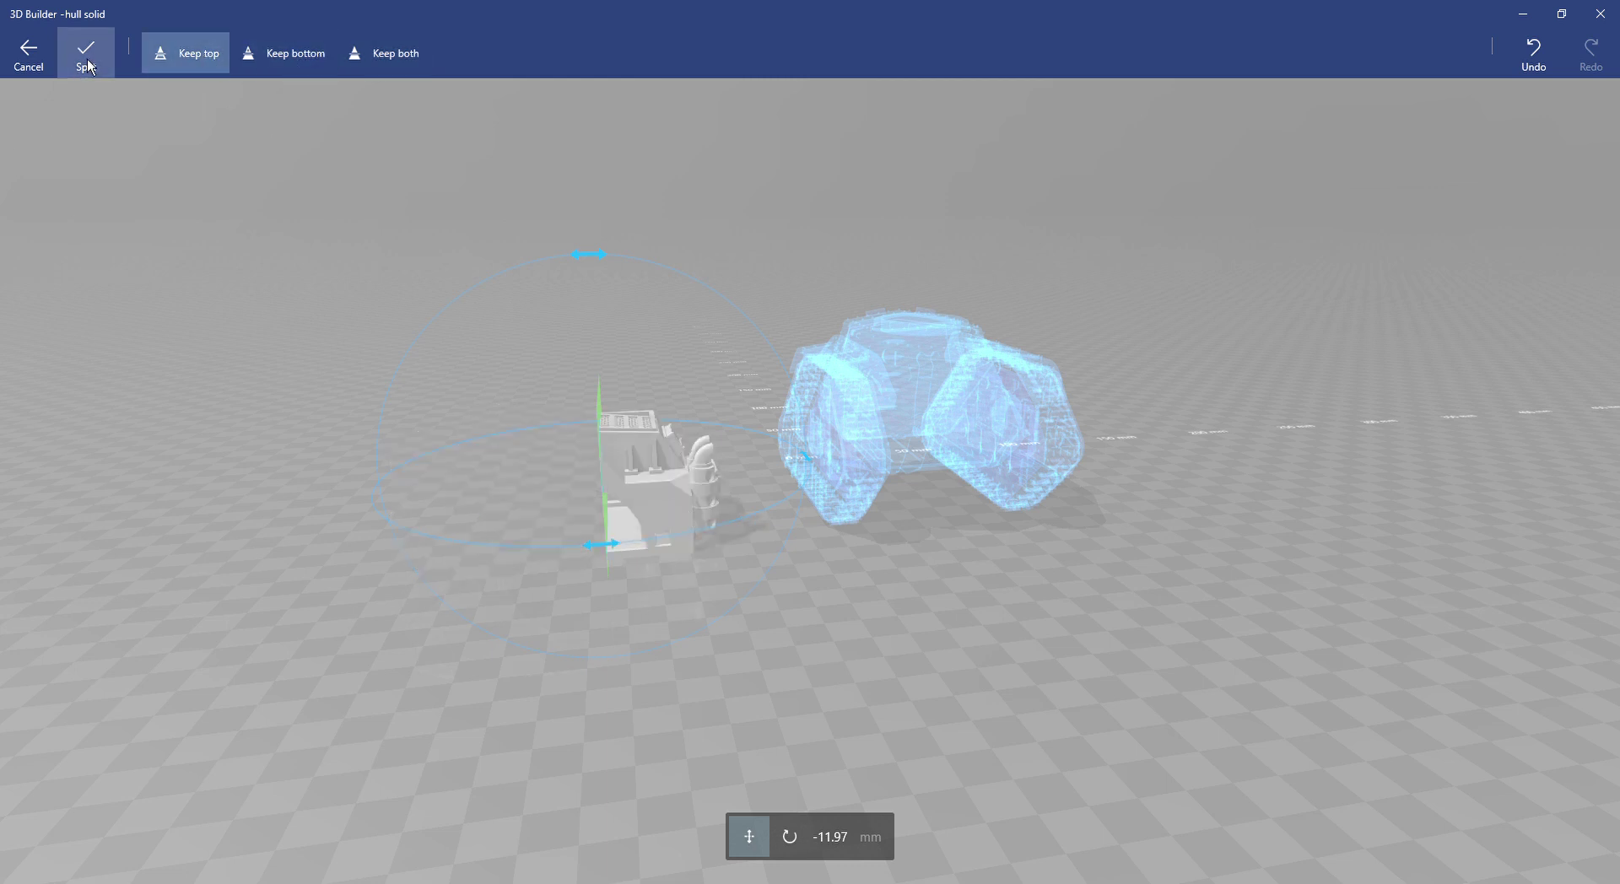
Turn the cut engine section about its vertical axis and slide it sideways behind the tank to X 35.34 mm.
left_click_drag(727, 300, 494, 471)
left_click(710, 837)
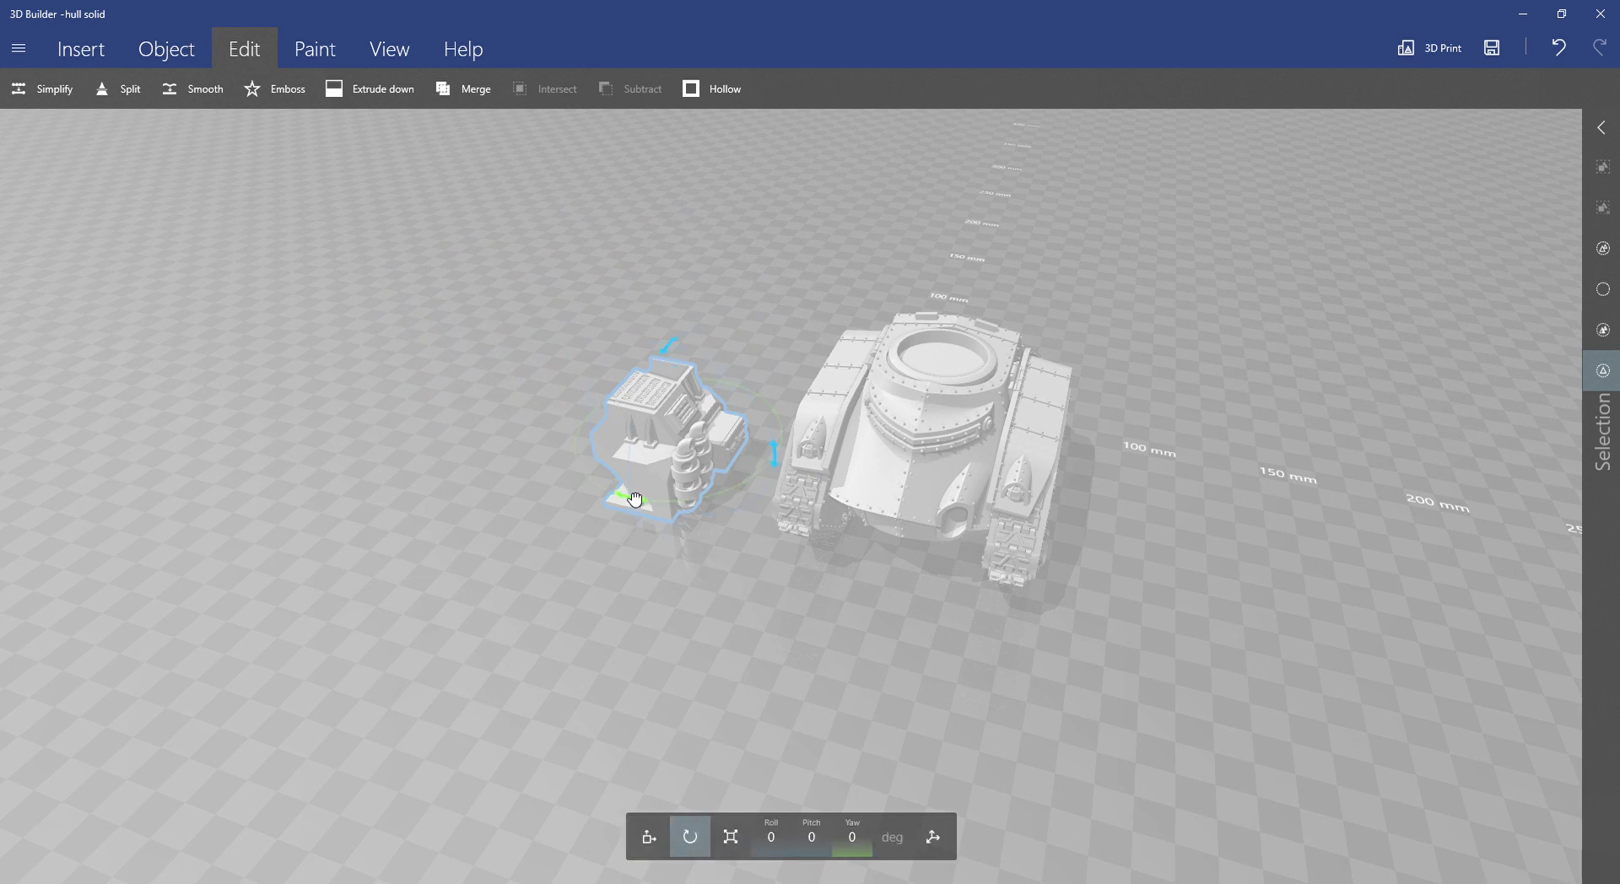
left_click_drag(637, 501, 758, 466)
left_click_drag(756, 596, 694, 741)
left_click(659, 849)
left_click_drag(858, 458, 628, 472)
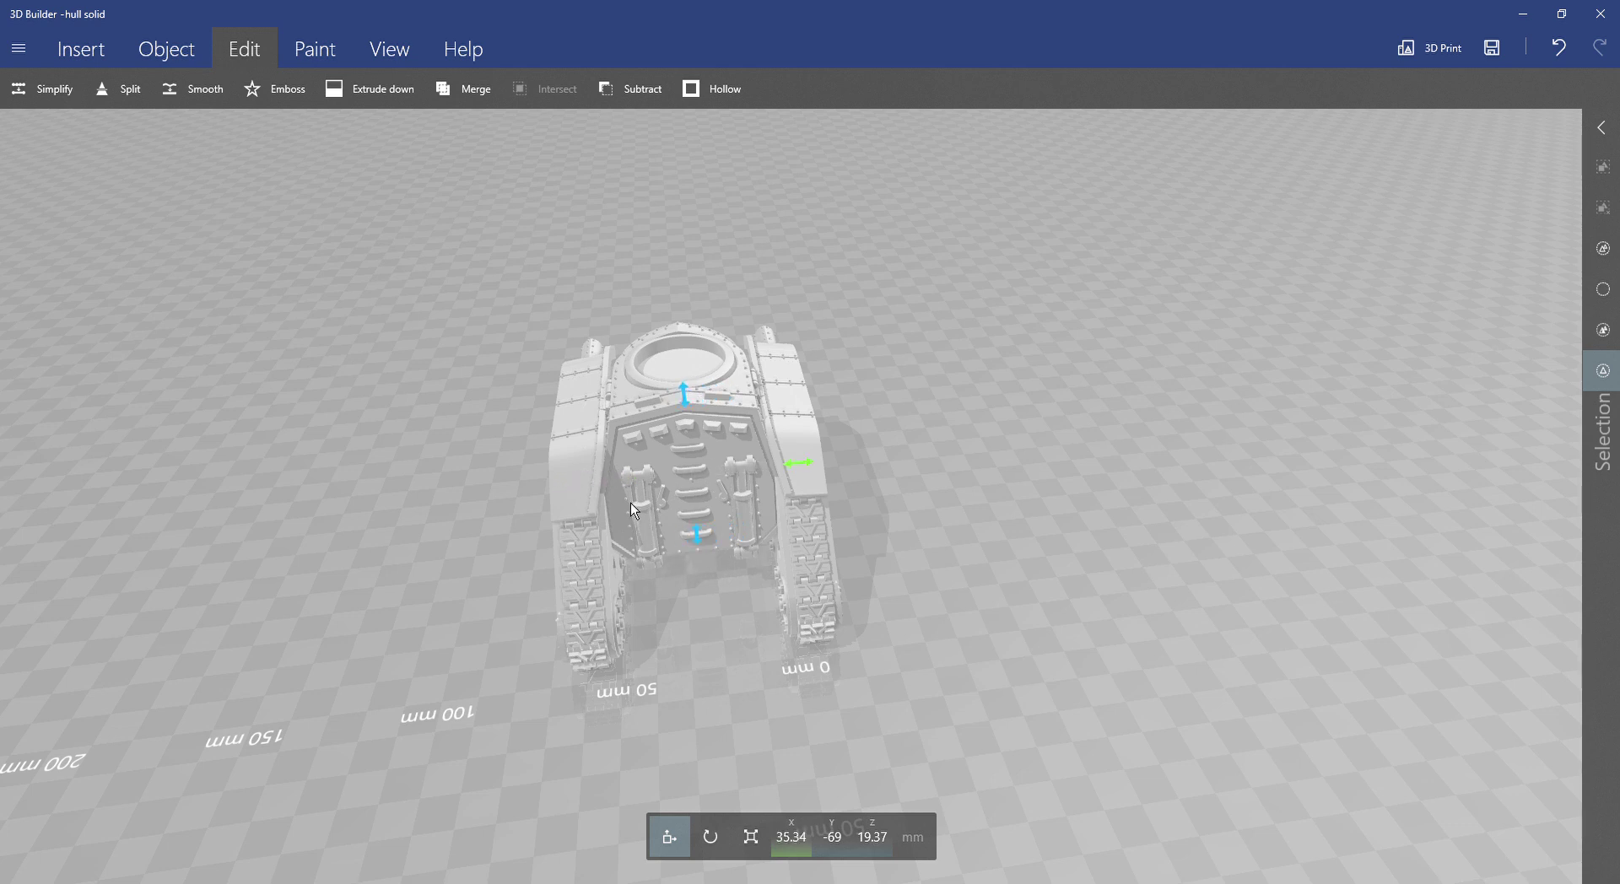
Position the engine section against the hull's rear at Y -14.9 mm and raise it to Z 39.87 mm.
left_click_drag(699, 541, 708, 667)
left_click_drag(700, 513, 695, 451)
scroll(871, 468, "up", 4)
left_click_drag(924, 533, 819, 590)
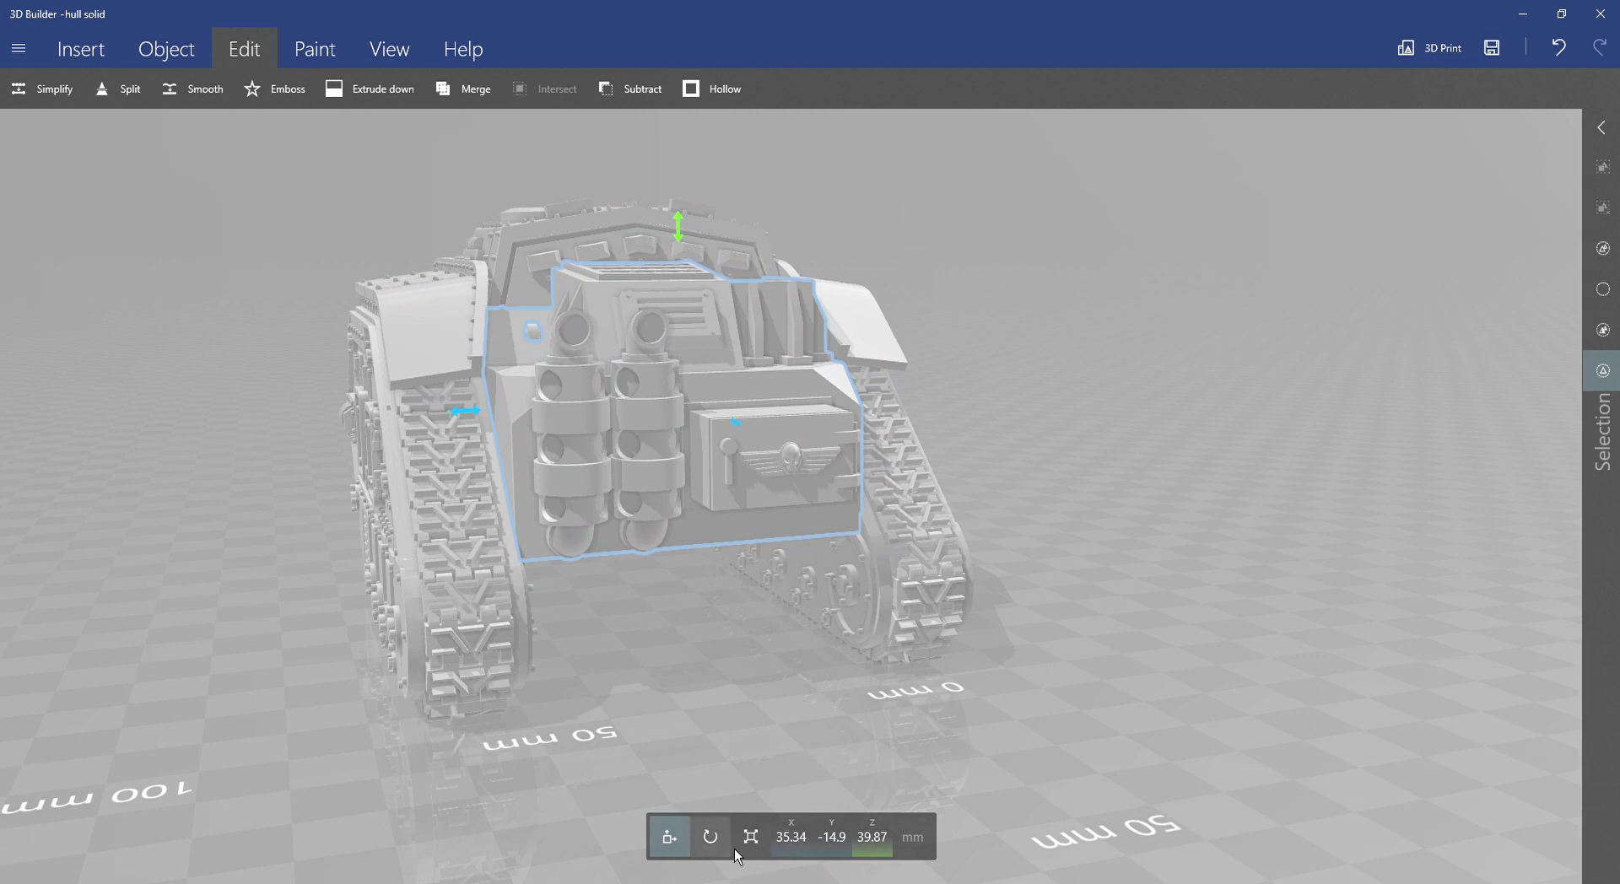
Switch the engine section's size units to percent and scale it down uniformly to about 94.85%.
left_click(759, 846)
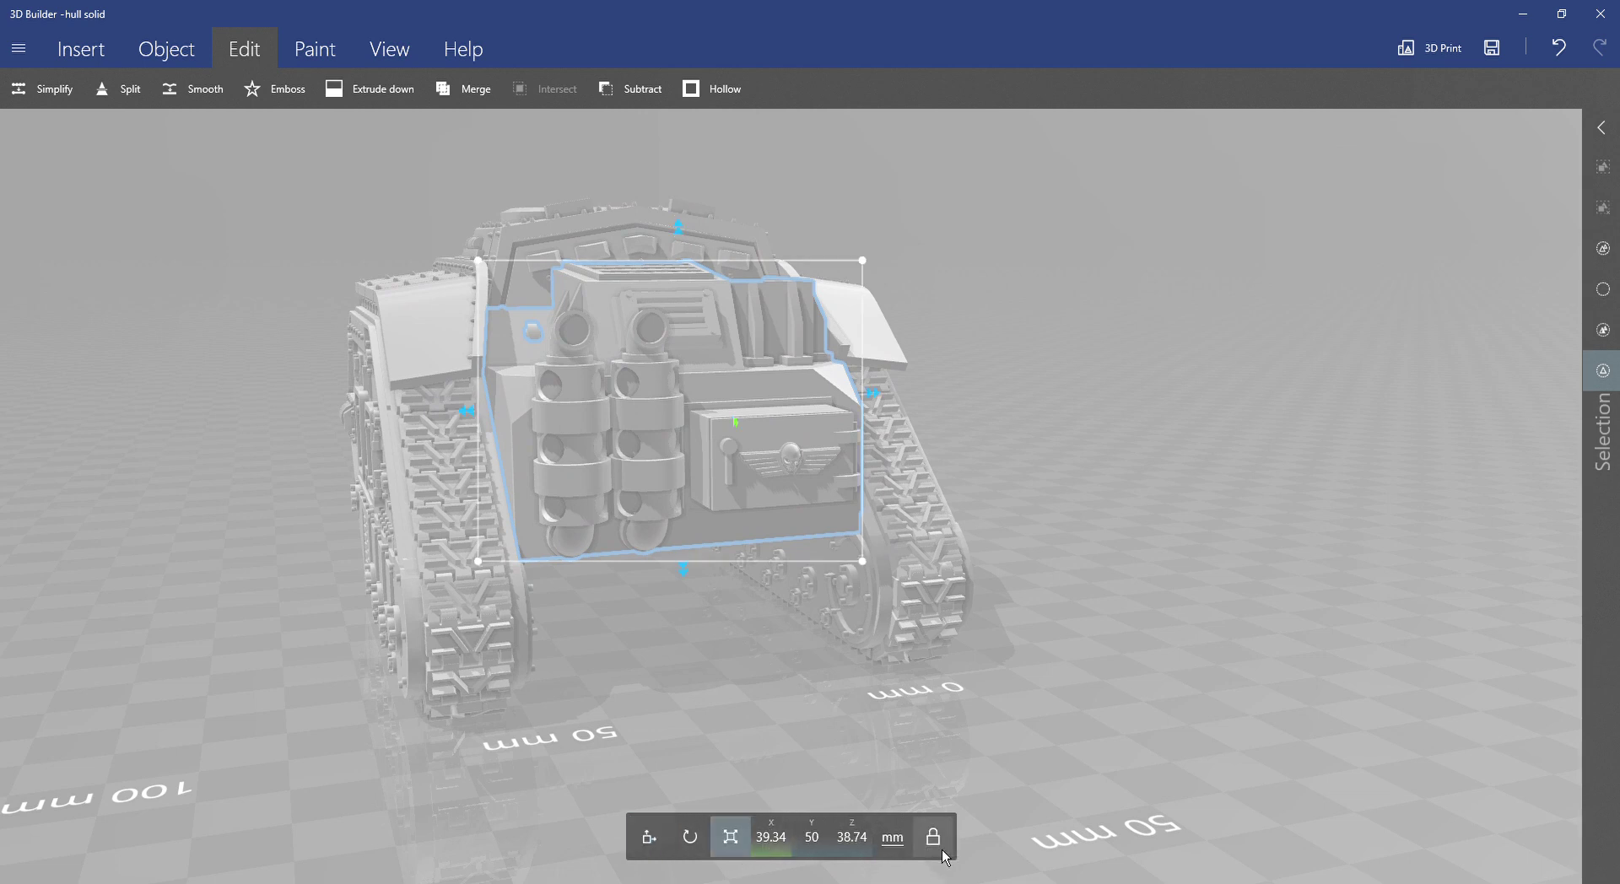
left_click(894, 844)
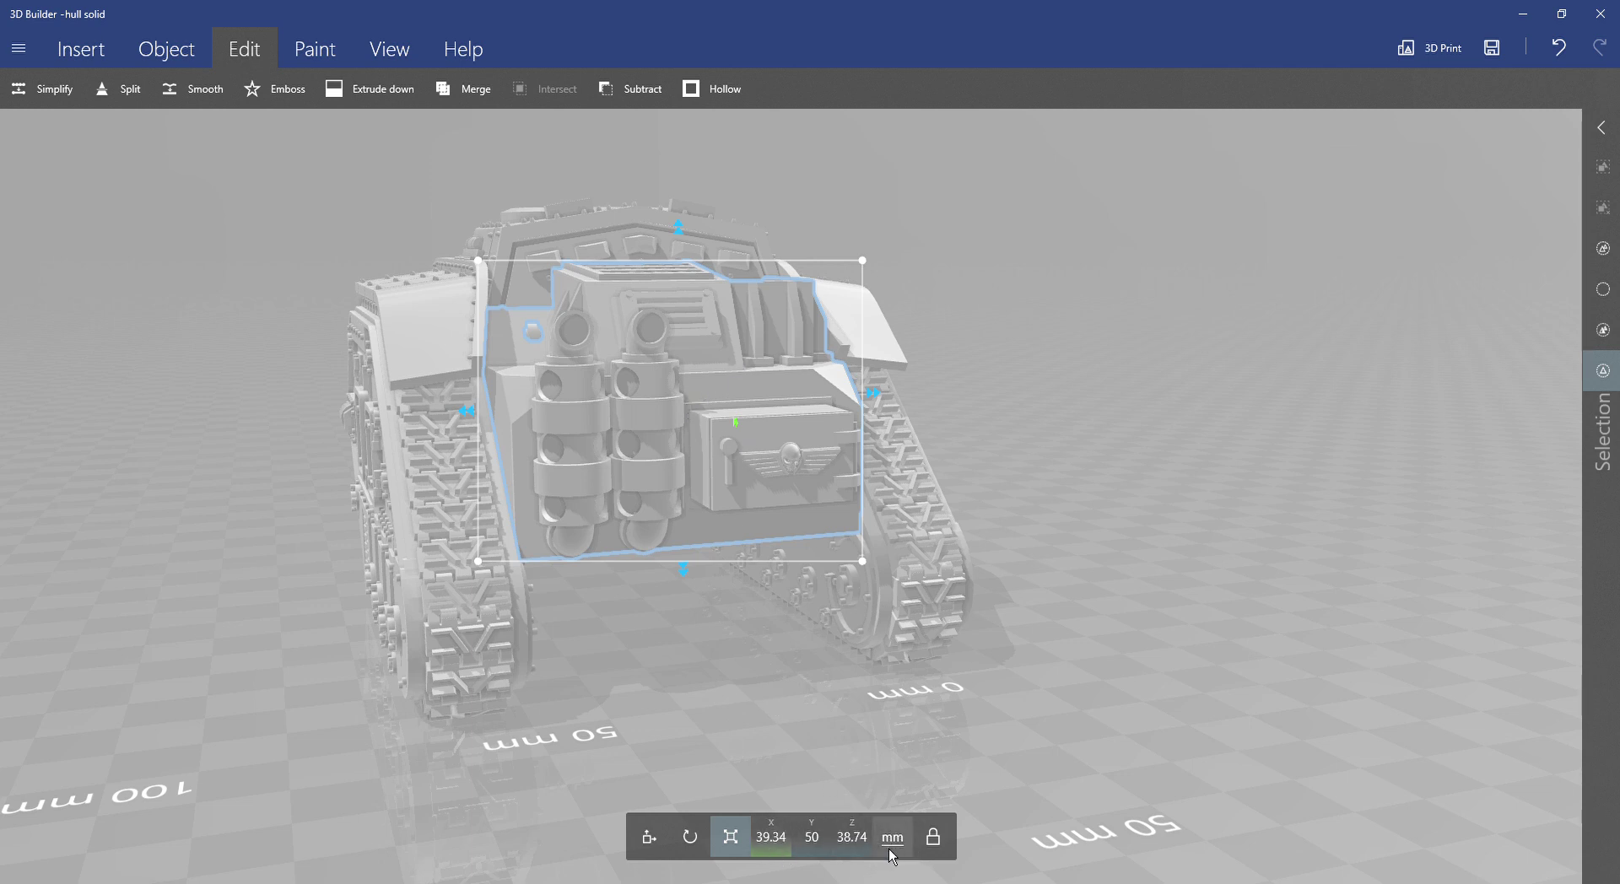
left_click(884, 853)
left_click_drag(1274, 408, 1234, 449)
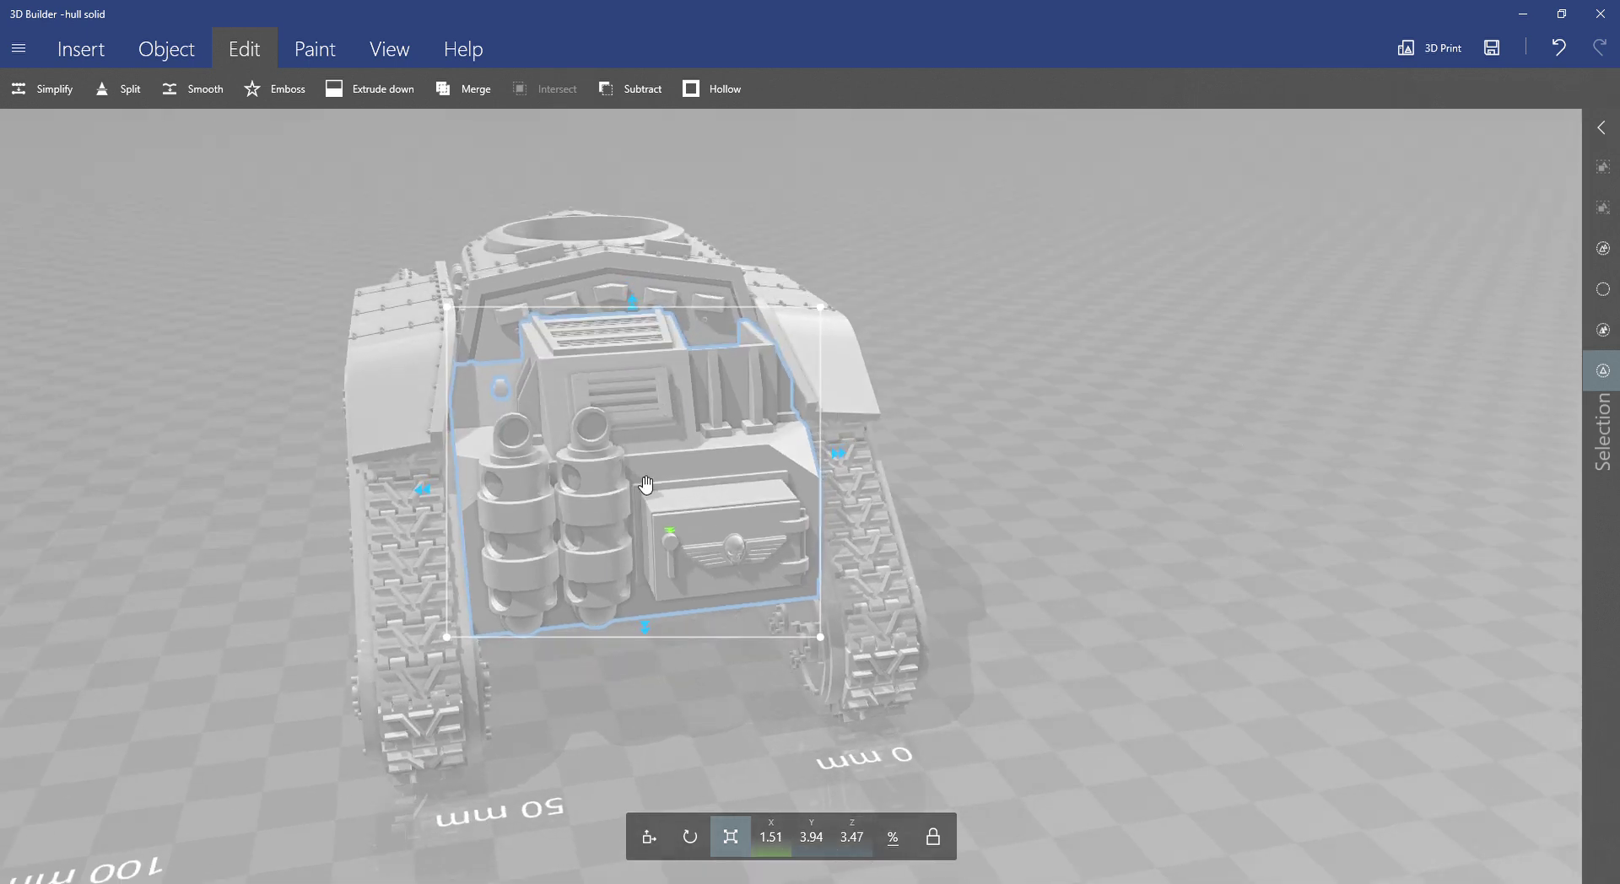
left_click_drag(831, 315, 821, 322)
Examine how the engine section fits between the tracks from the rear, the side and above, with the section deselected.
left_click_drag(986, 346, 1012, 382)
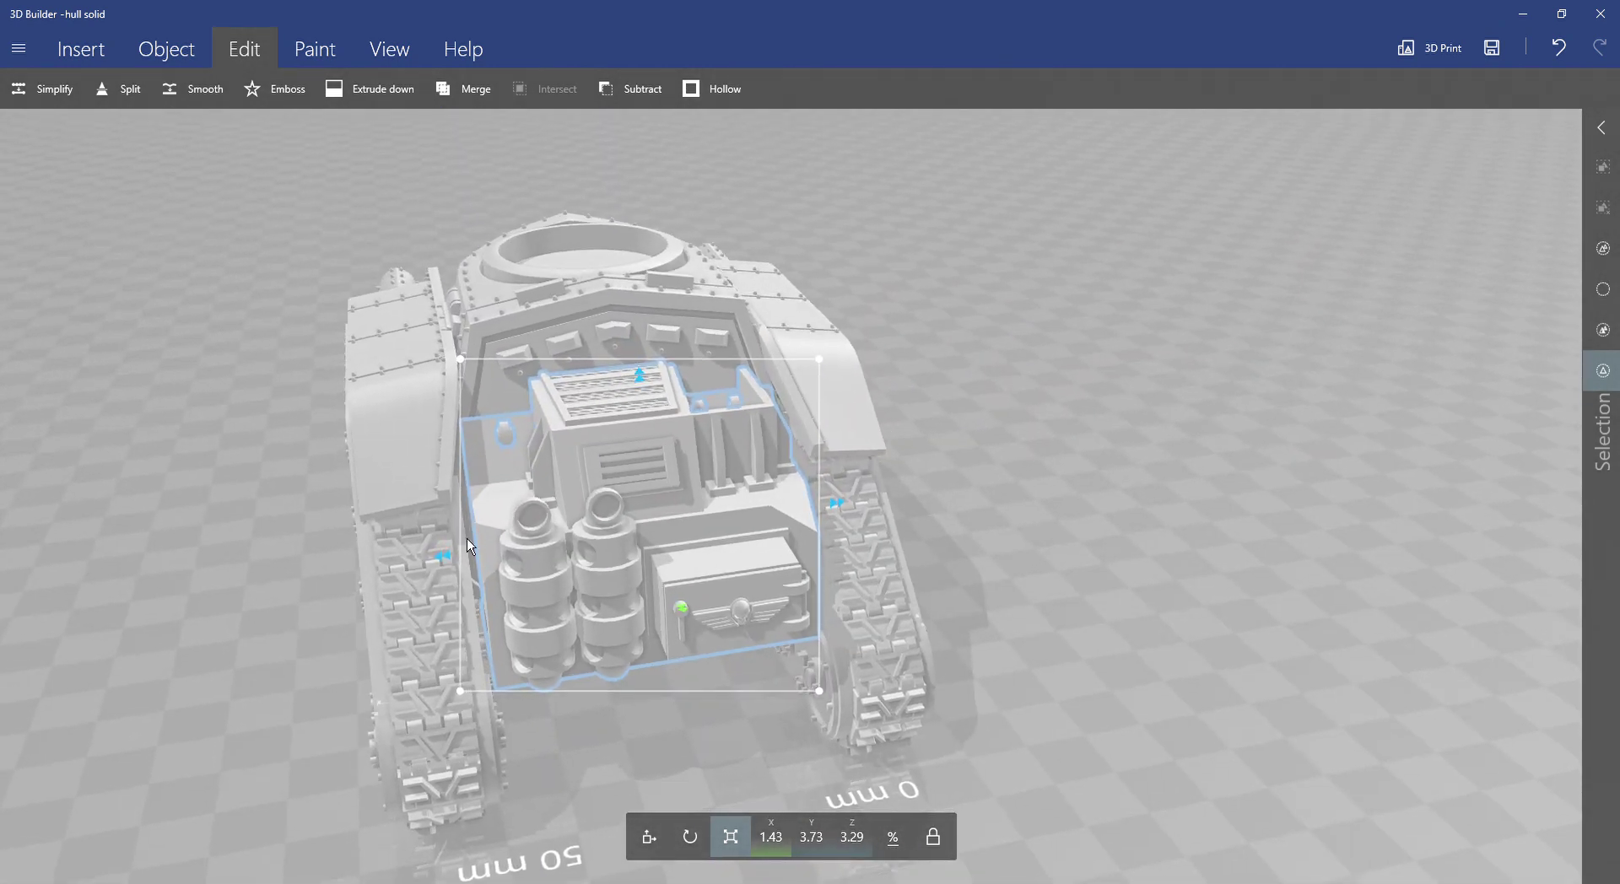
left_click_drag(1121, 459, 994, 449)
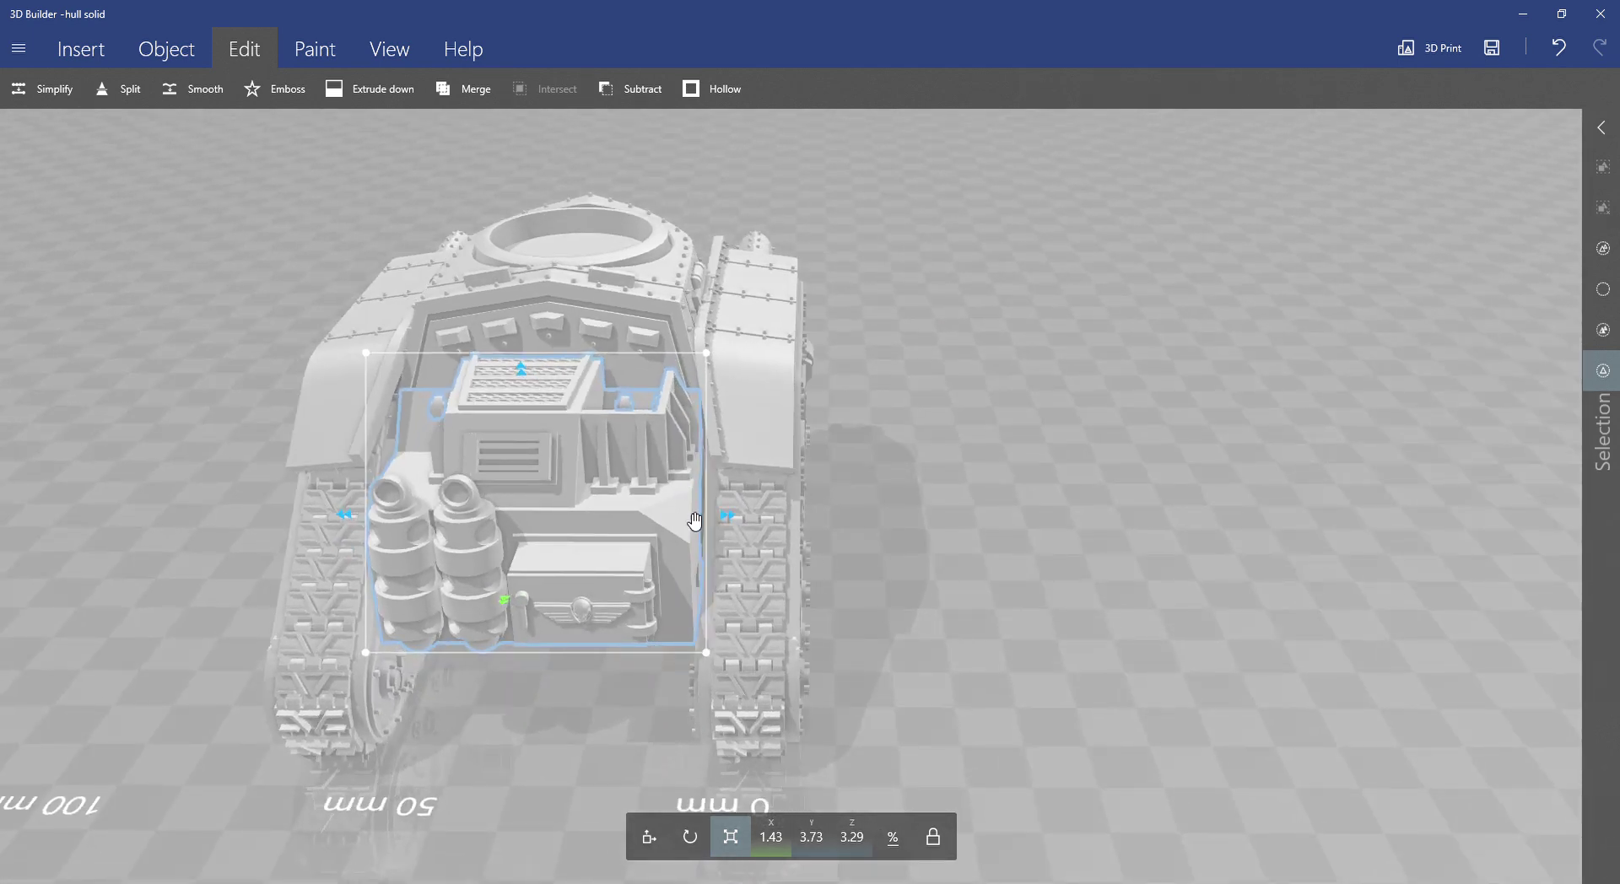
left_click_drag(873, 444, 1299, 347)
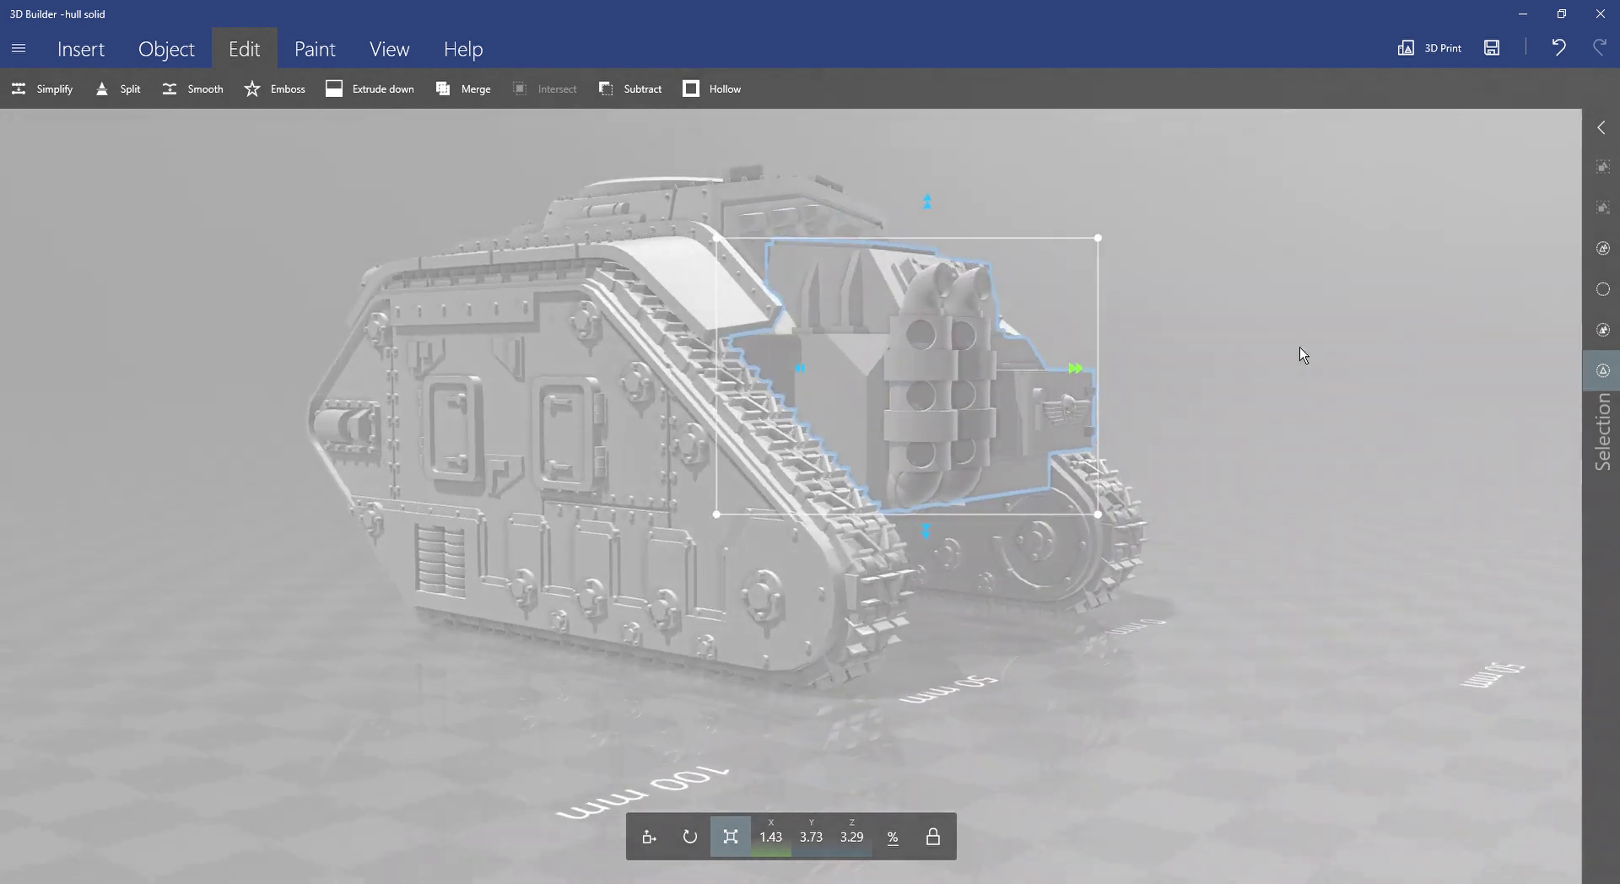
scroll(1290, 349, "up", 5)
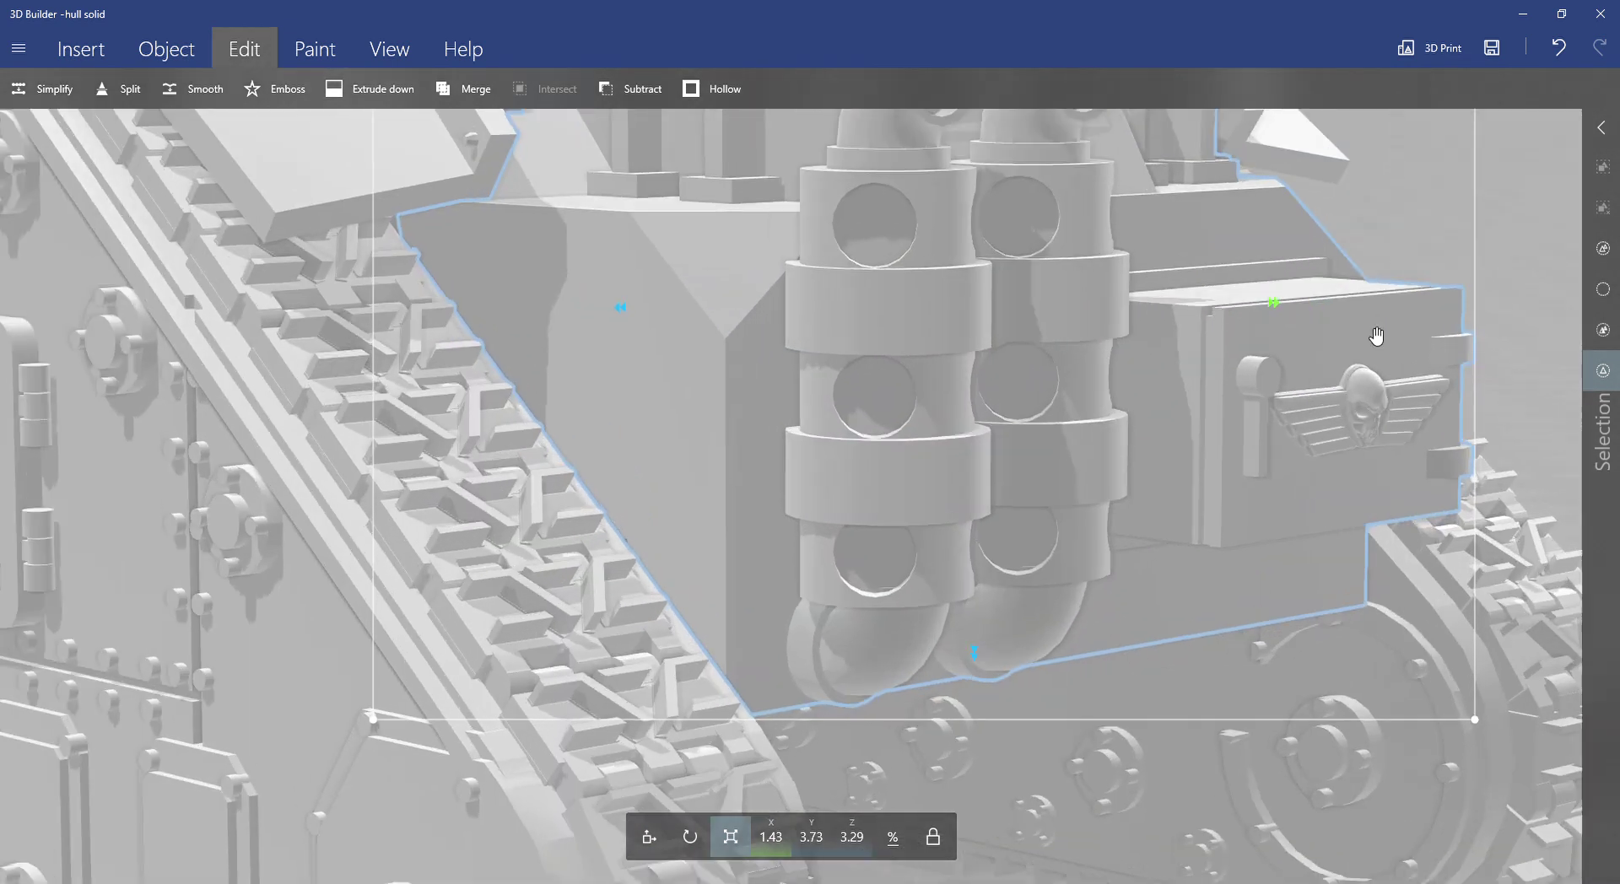
left_click_drag(1541, 267, 1463, 171)
left_click_drag(724, 282, 928, 534)
scroll(928, 534, "down", 4)
left_click(1047, 400)
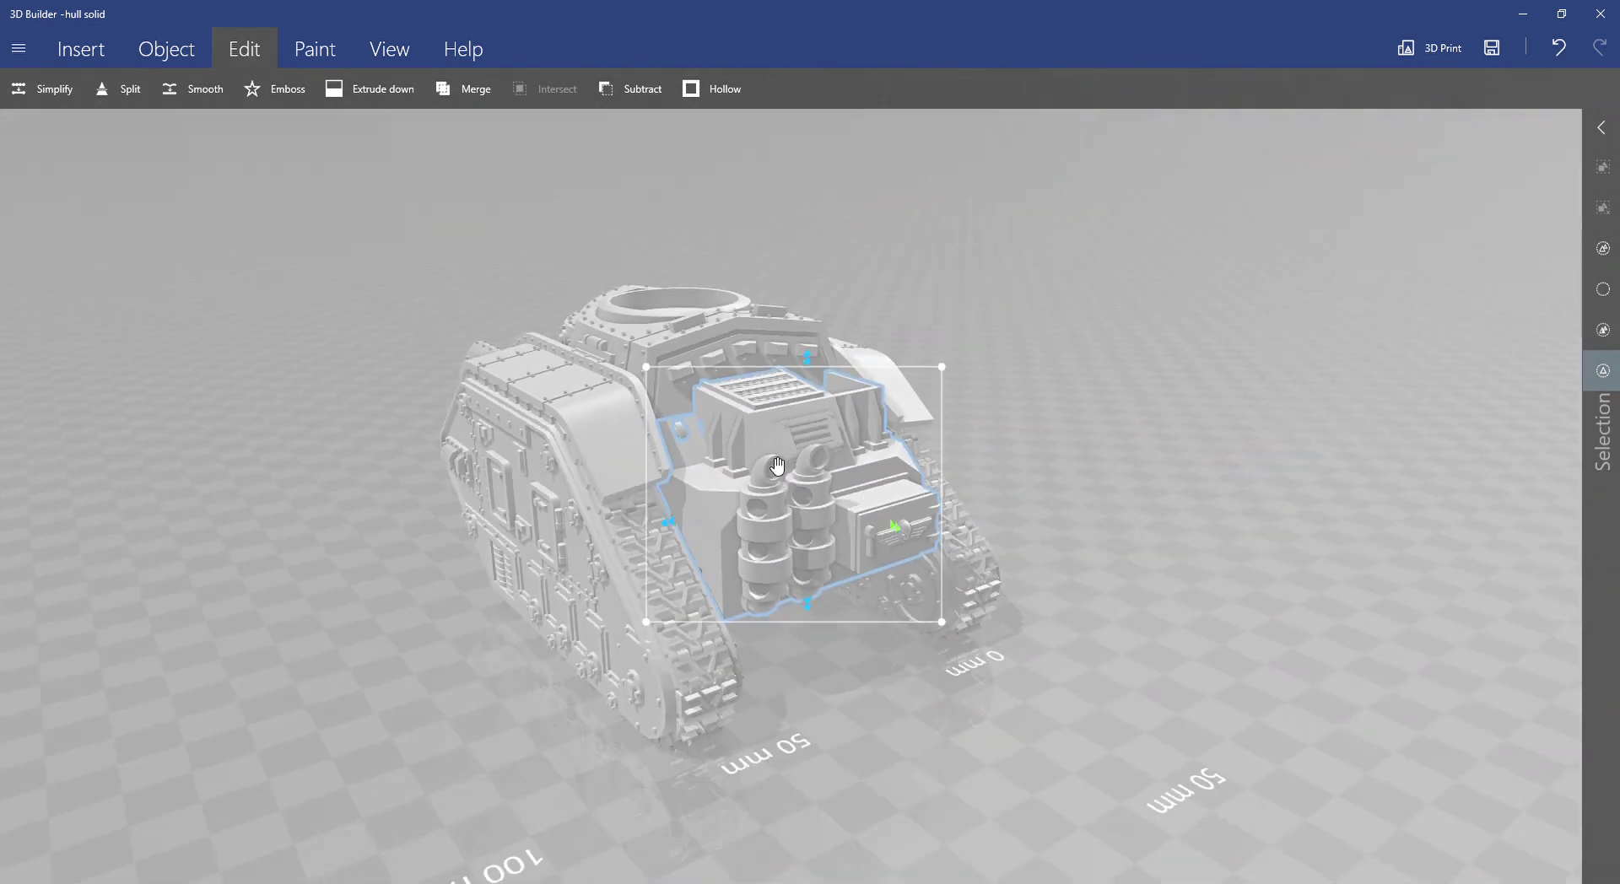
left_click_drag(1047, 400, 354, 418)
left_click_drag(947, 547, 890, 409)
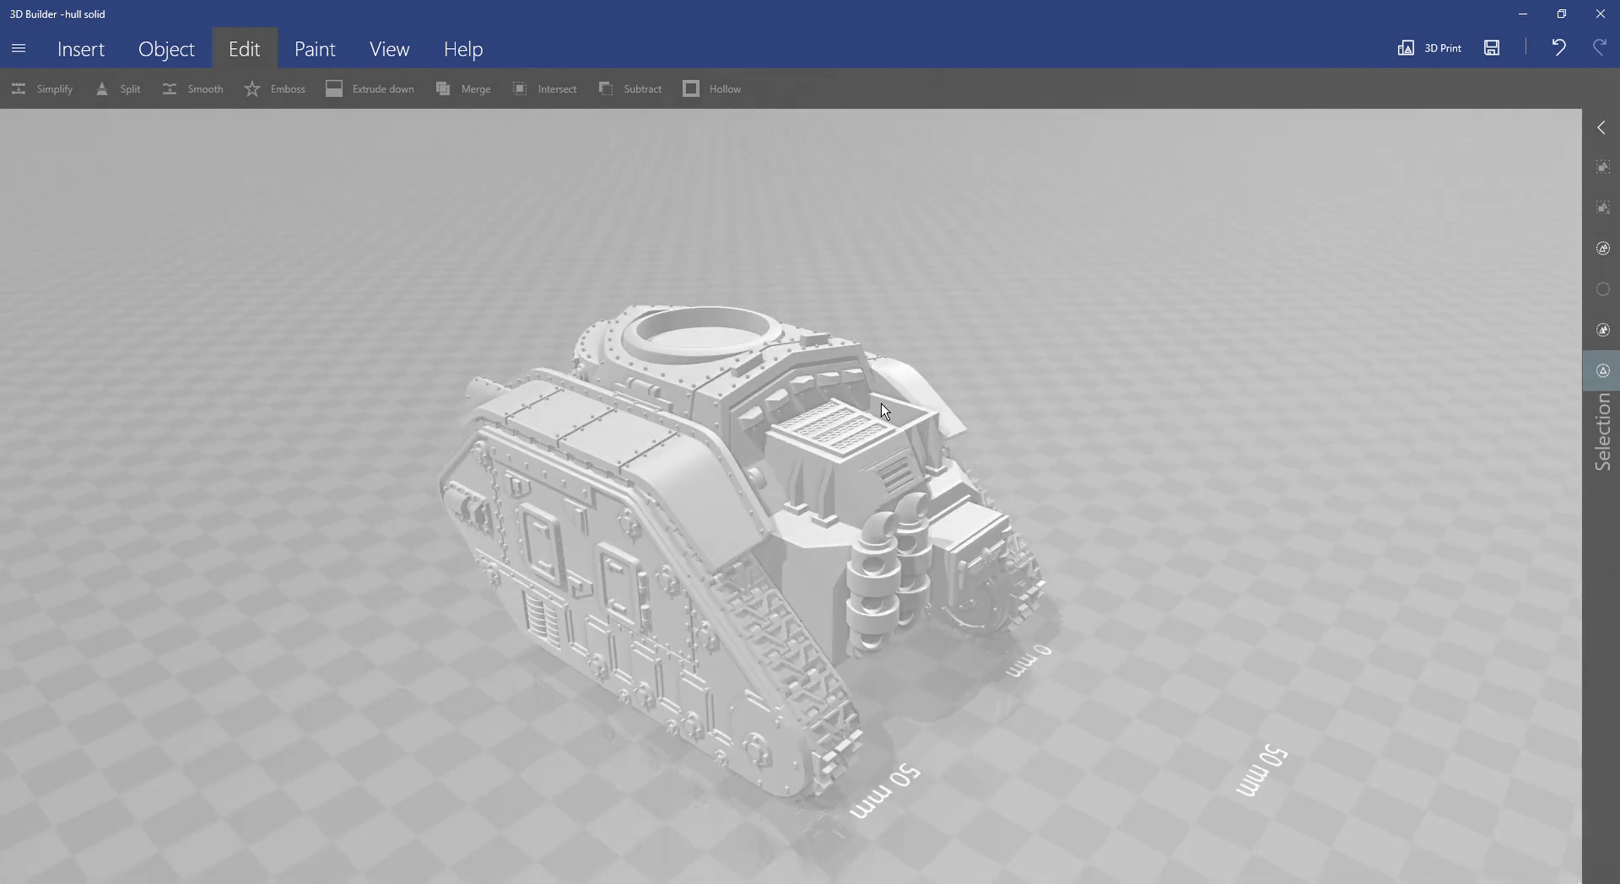
left_click_drag(1001, 431, 801, 374)
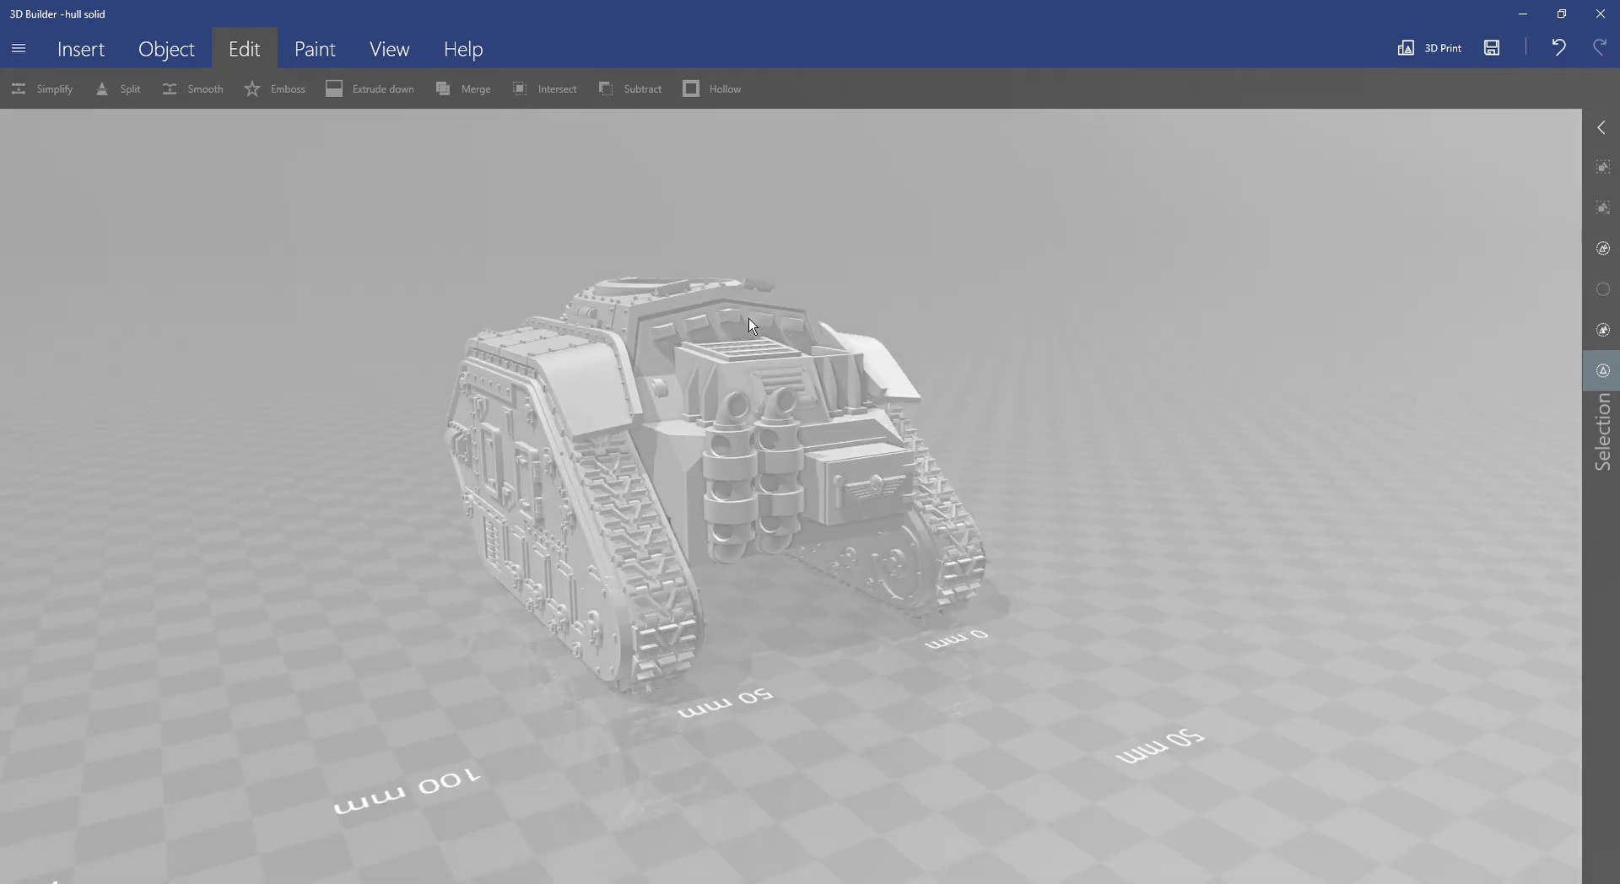
left_click_drag(673, 351, 813, 447)
Raise the engine section slightly at the hull's rear, deselect it and check the tank from behind and in front.
left_click(829, 397)
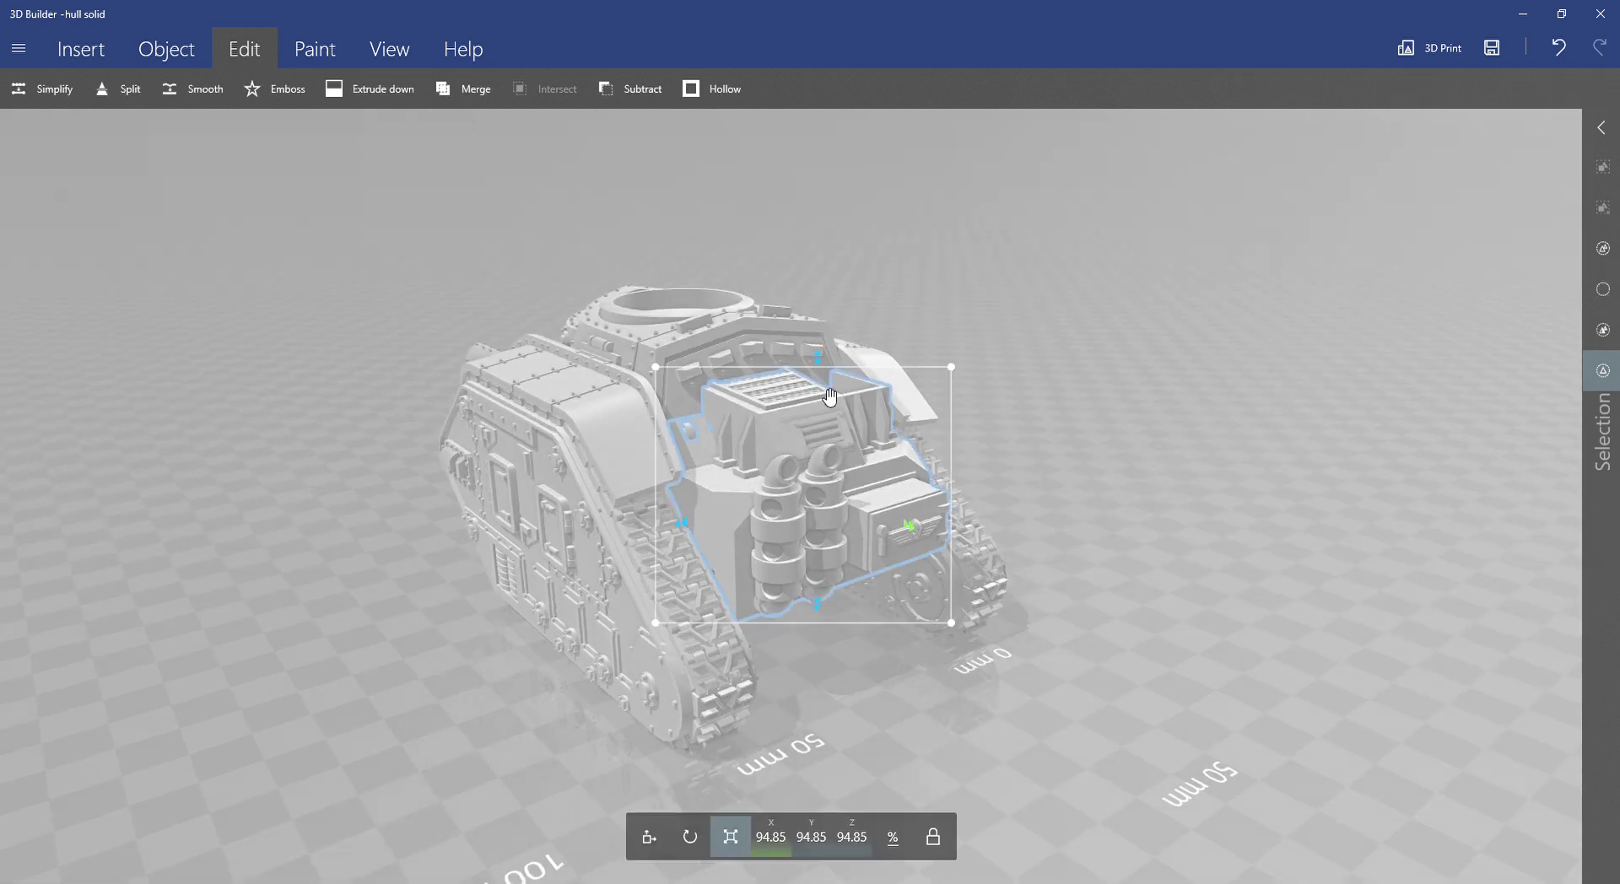
left_click(649, 837)
left_click_drag(820, 365, 823, 332)
left_click_drag(988, 348, 1051, 306)
left_click_drag(1035, 417, 734, 479)
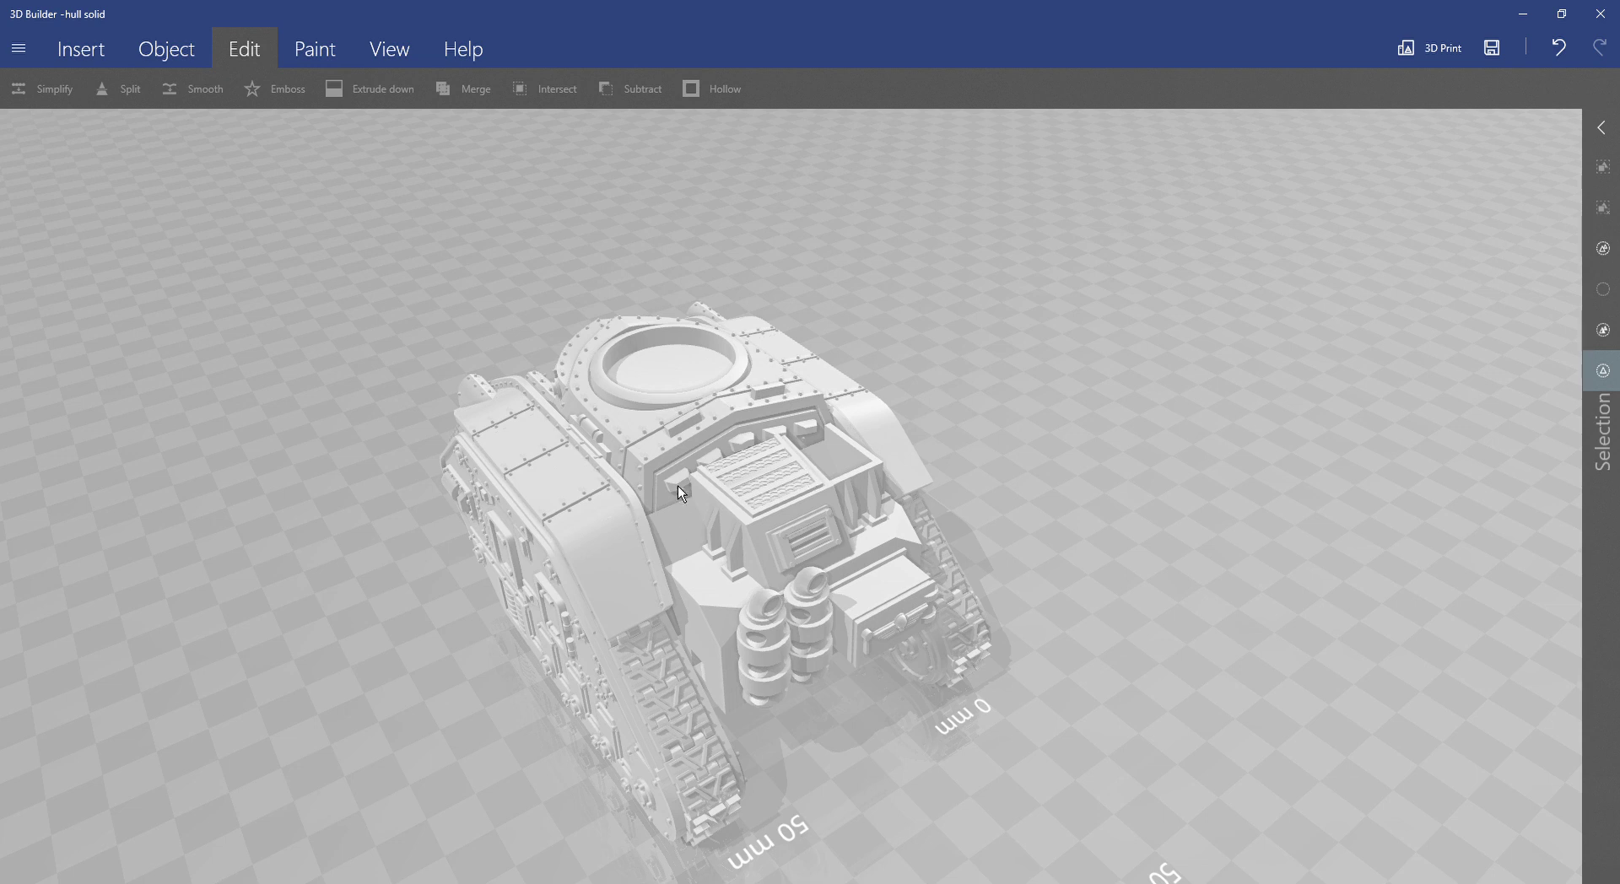
left_click_drag(1131, 388, 1174, 643)
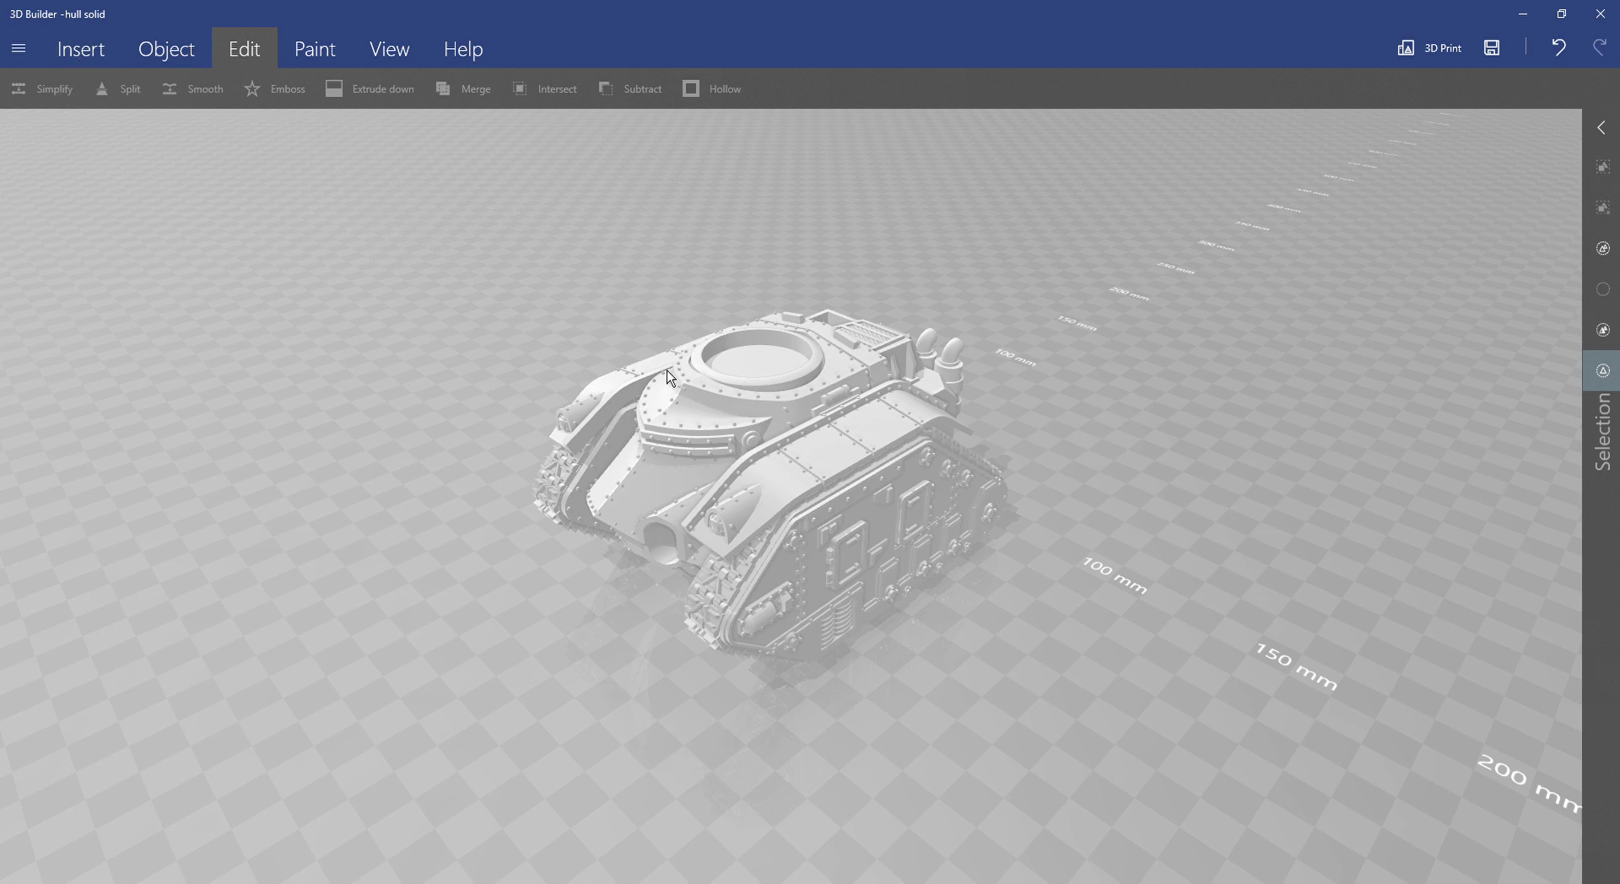
Import the turret model with the large cannon in millimetres.
left_click(93, 58)
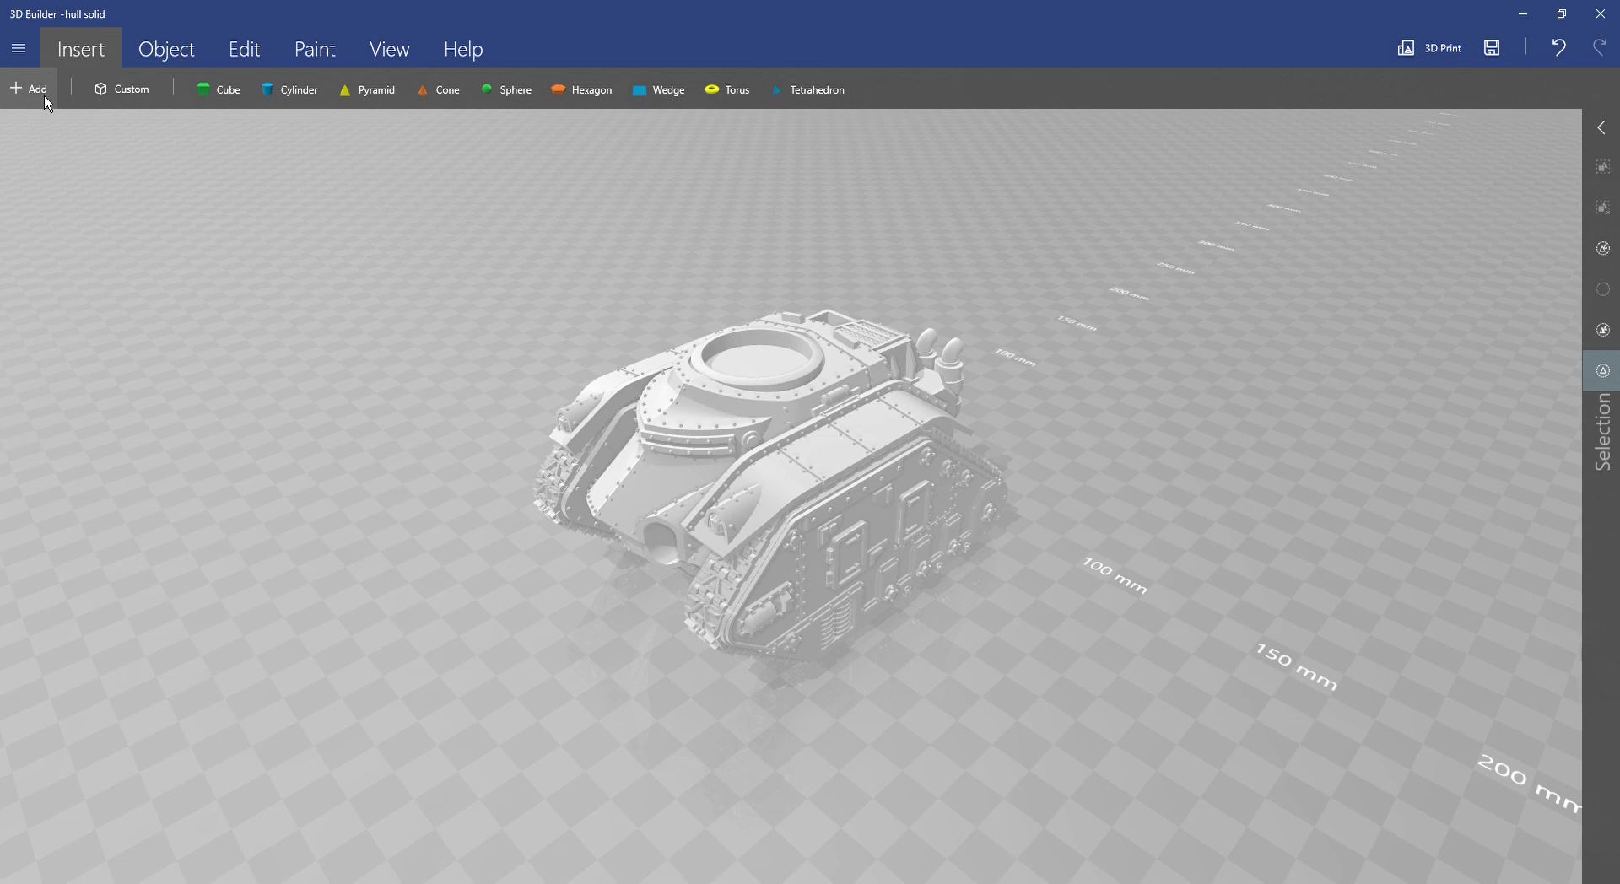
left_click(44, 94)
left_click(236, 685)
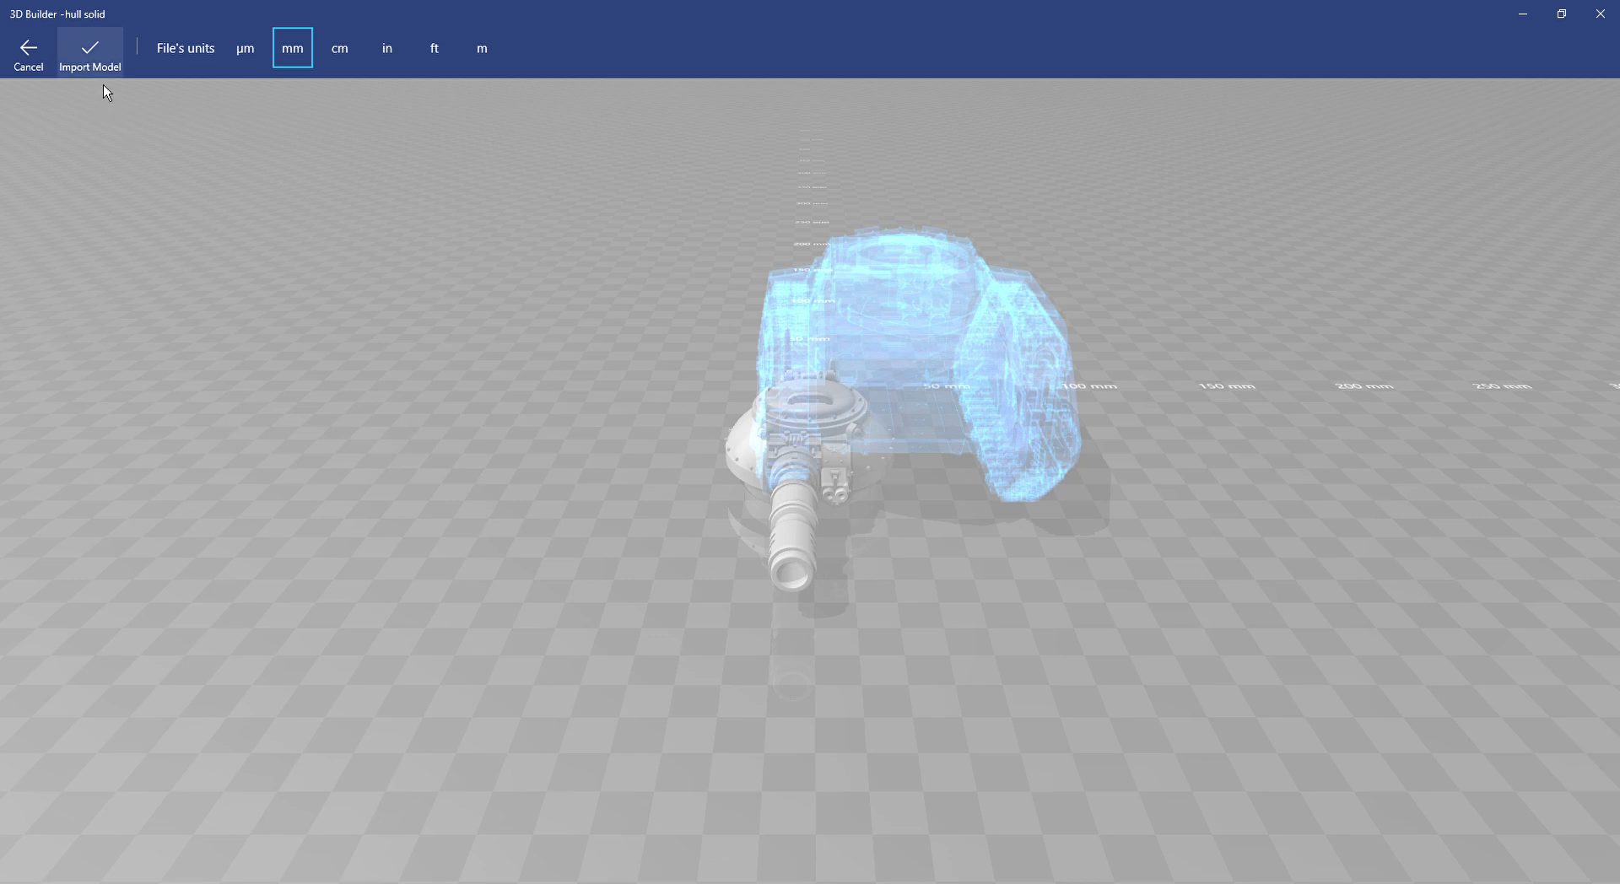
left_click(90, 54)
Position the turret above the hull's turret ring at X 35.7, Y -85.67 and Z 81.04 mm.
left_click_drag(937, 457, 1049, 464)
left_click_drag(1051, 532, 1033, 591)
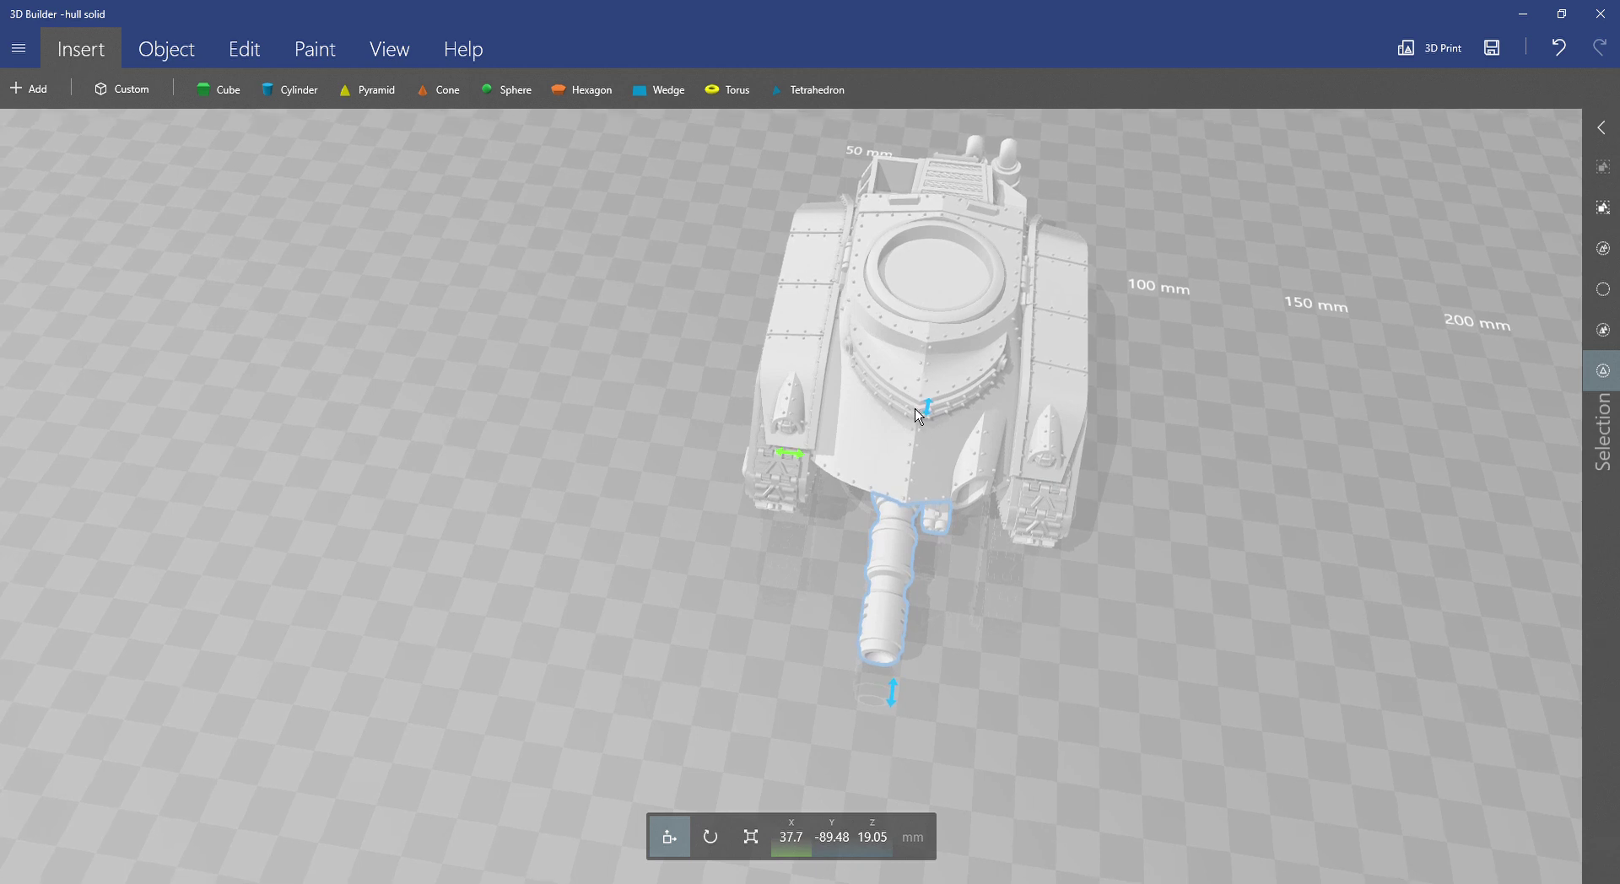
left_click_drag(802, 458, 801, 456)
left_click_drag(1024, 631, 807, 504)
left_click_drag(898, 371, 886, 110)
left_click_drag(1226, 196, 852, 169)
left_click_drag(1070, 216, 1097, 216)
Scale the turret down uniformly to 87.3 percent, deselect it and check its proportions against the hull.
scroll(1152, 227, "up", 6)
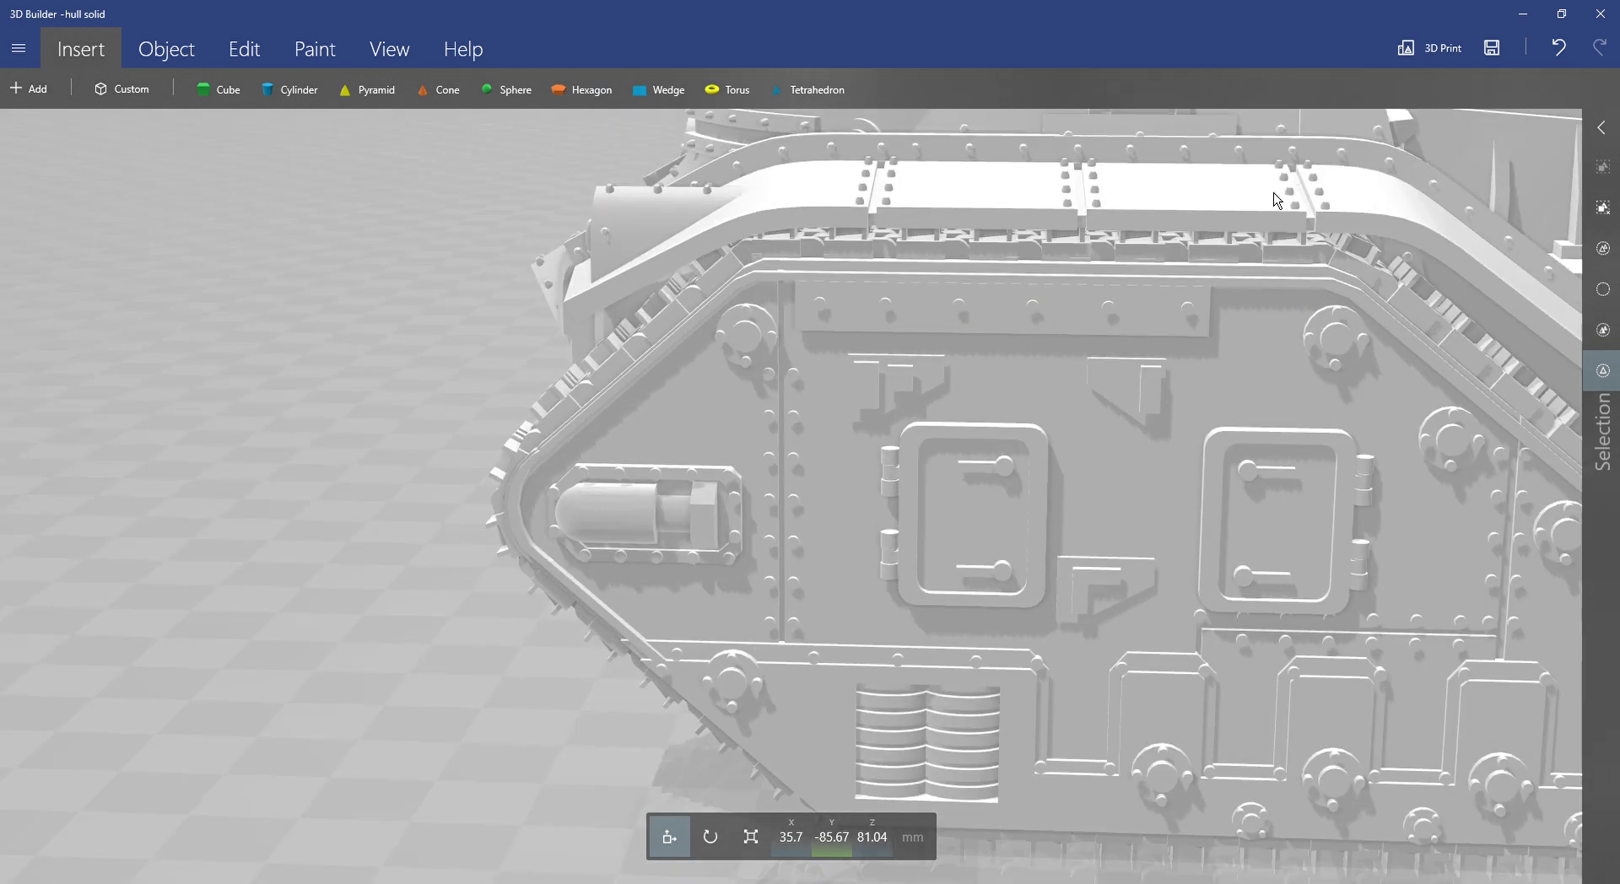
scroll(1277, 201, "down", 6)
right_click_drag(1276, 203, 571, 521)
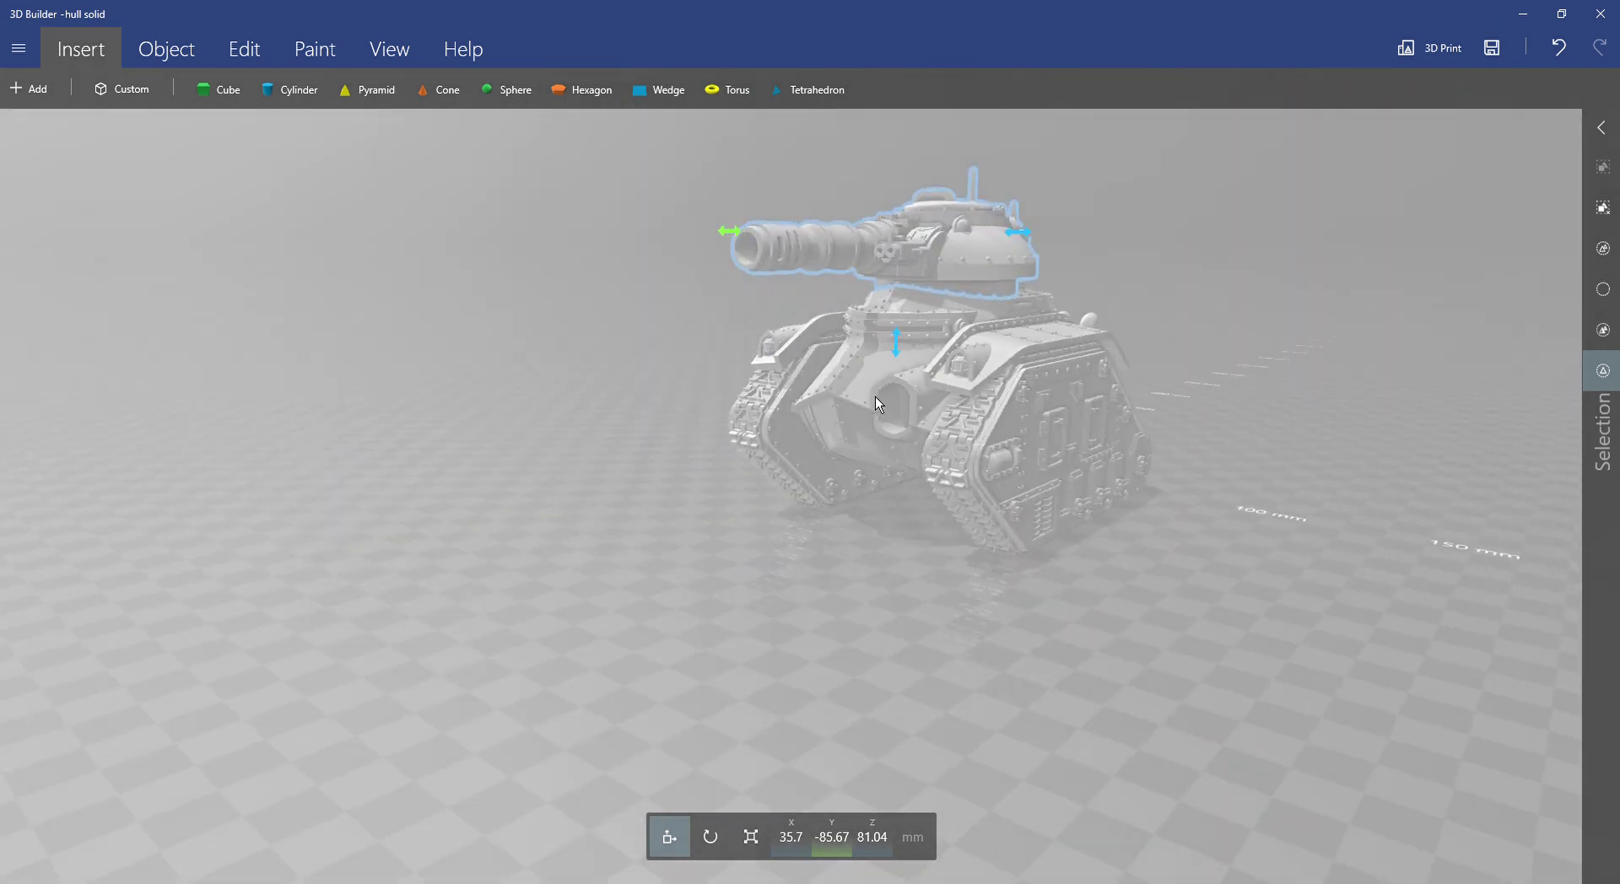
right_click_drag(788, 528, 1007, 566)
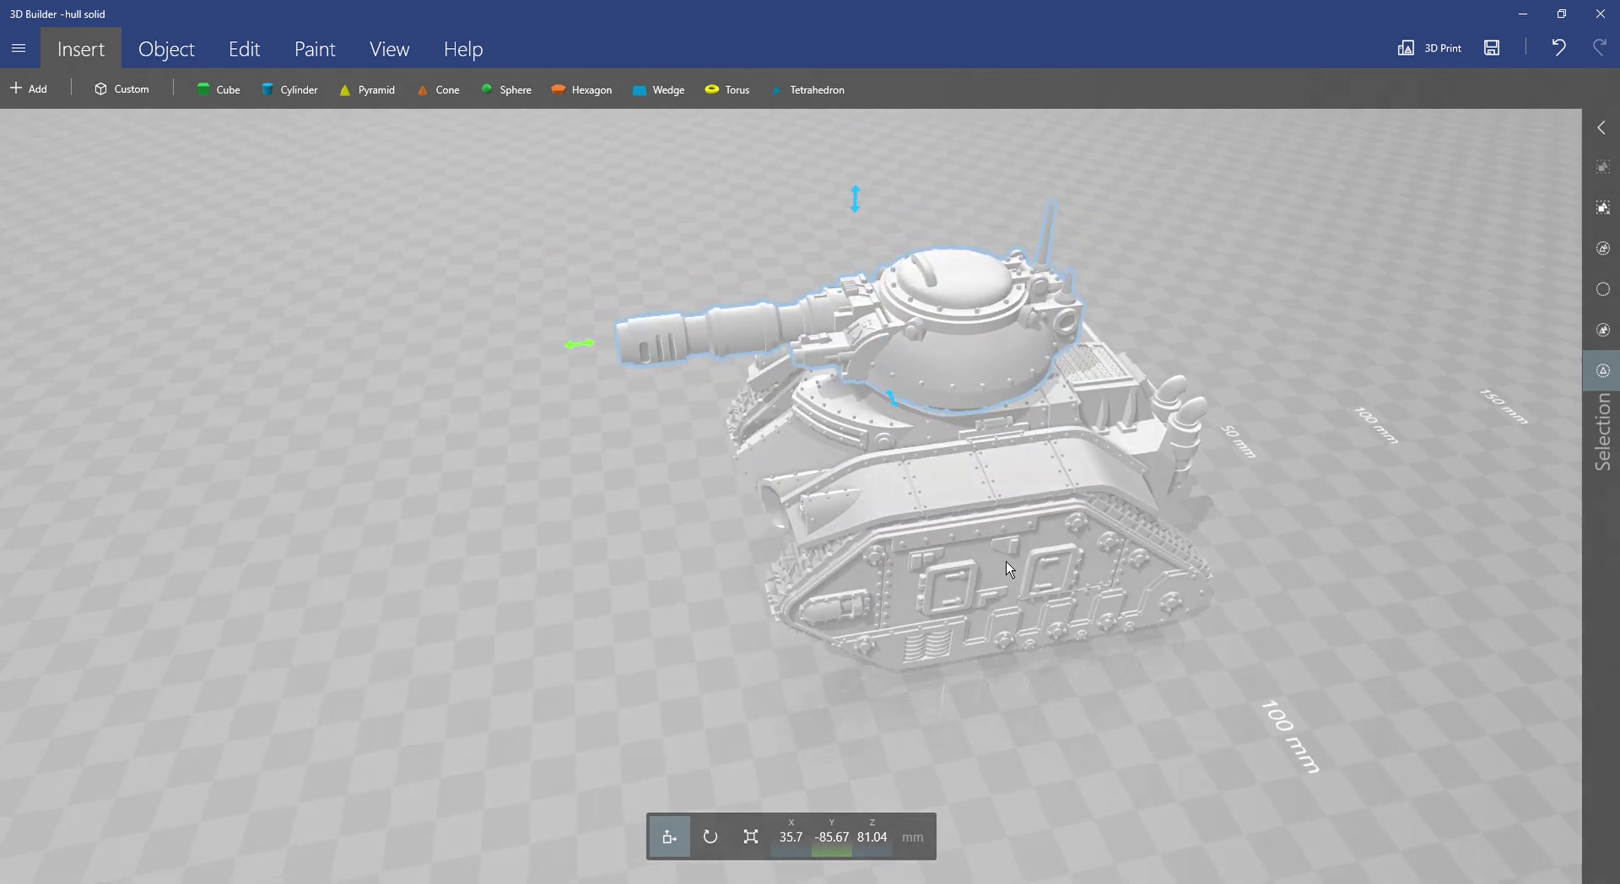
left_click(964, 364)
left_click(969, 362)
left_click(751, 840)
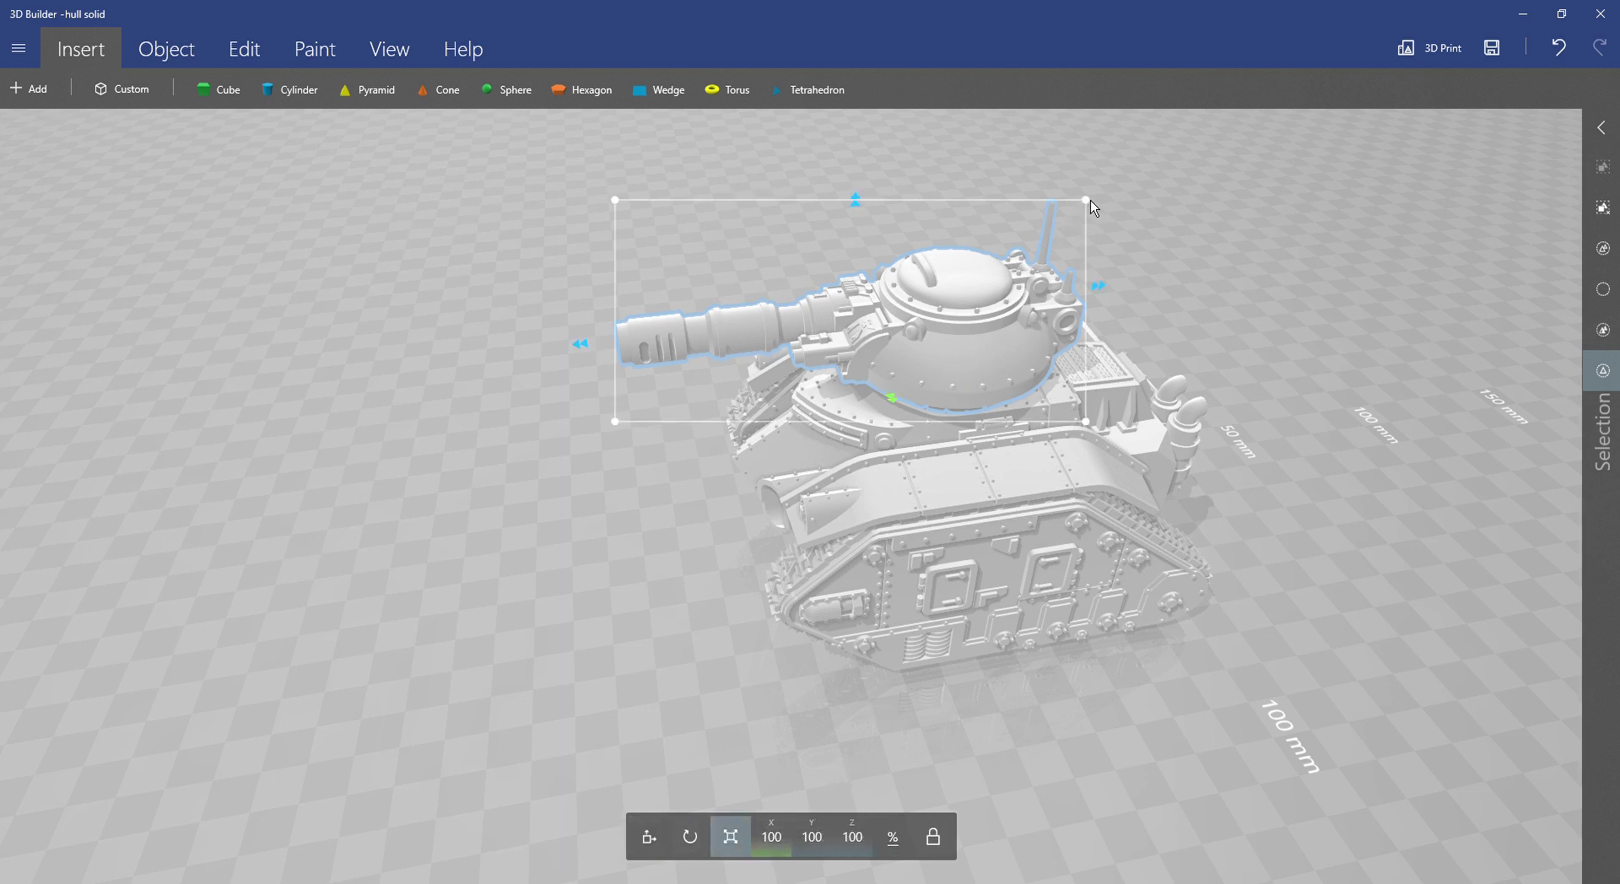
left_click_drag(1094, 206, 1084, 239)
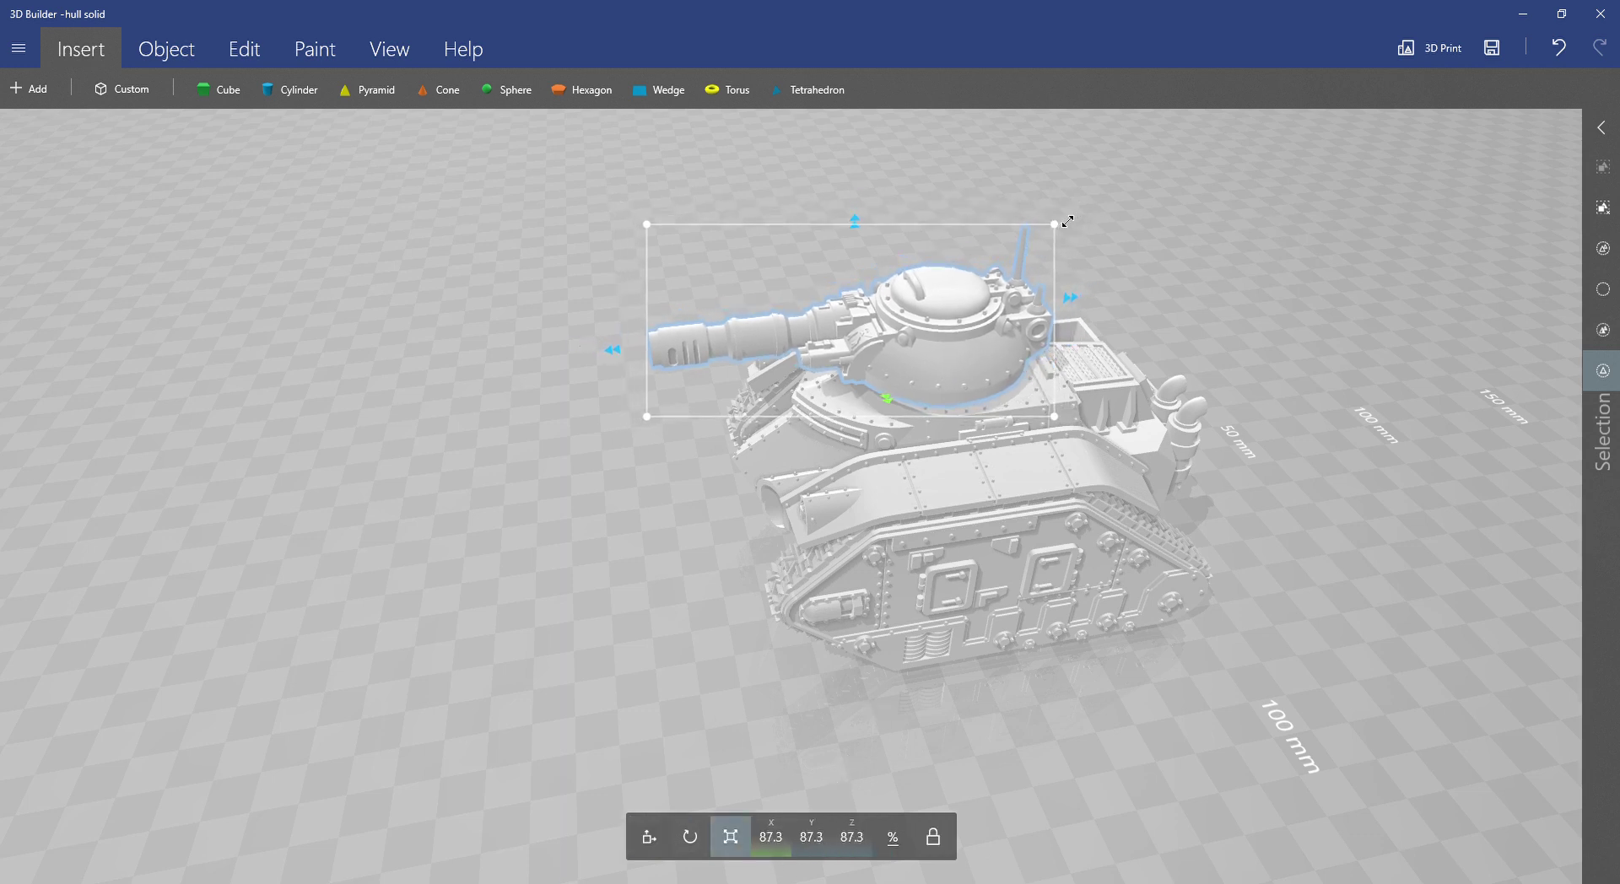
left_click_drag(1296, 382, 1413, 316)
left_click(1246, 291)
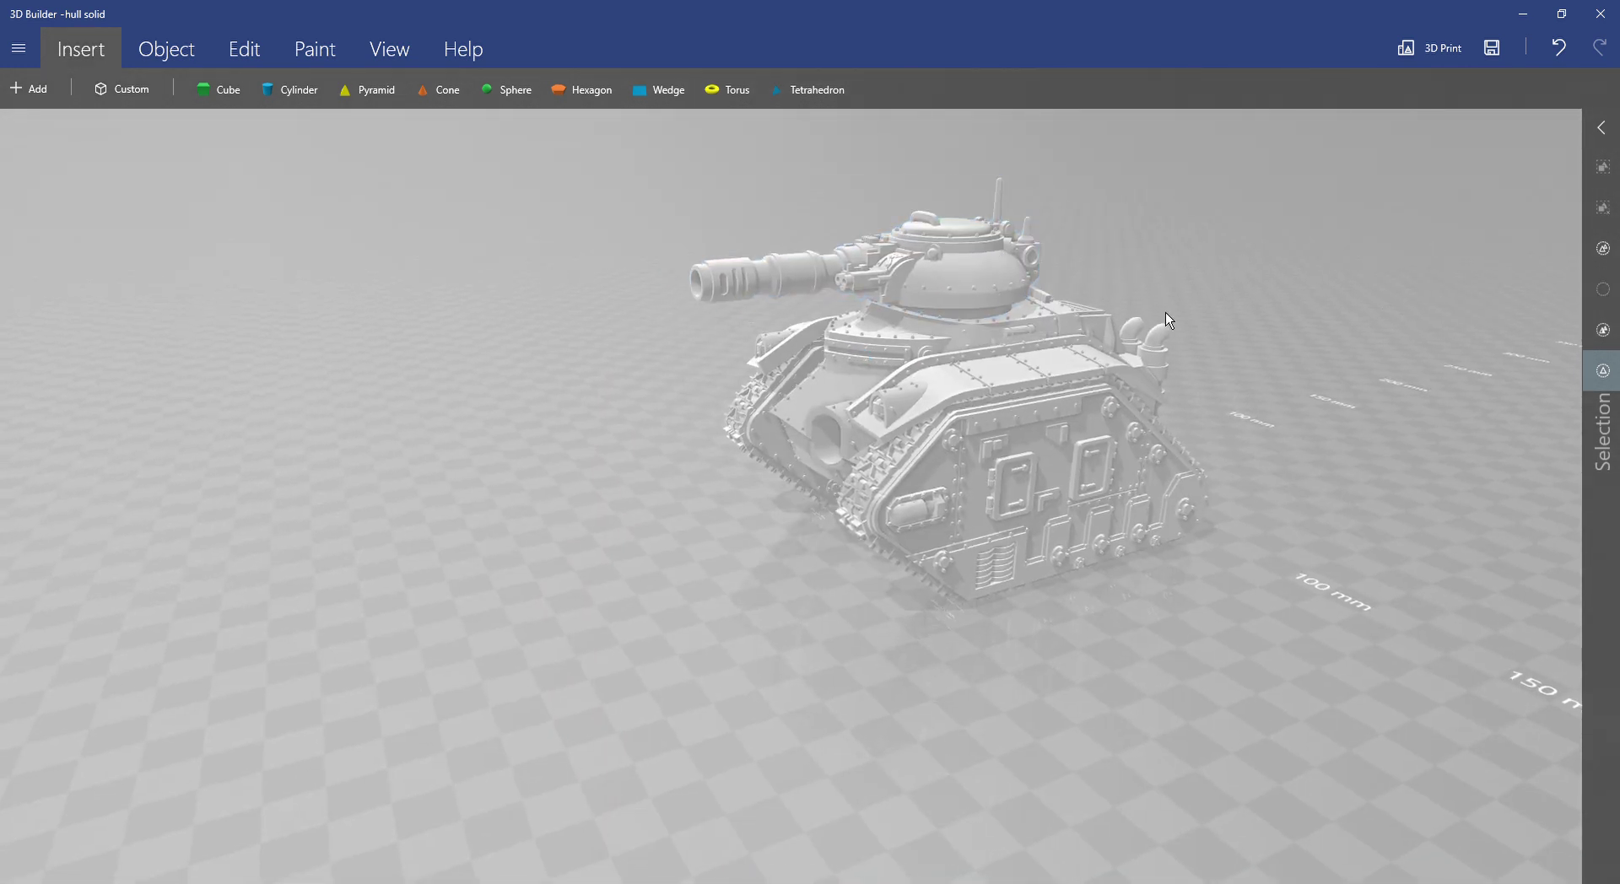
Set the turret's uniform scale to 85 percent.
left_click_drag(1213, 301, 1147, 319)
scroll(1144, 329, "up", 5)
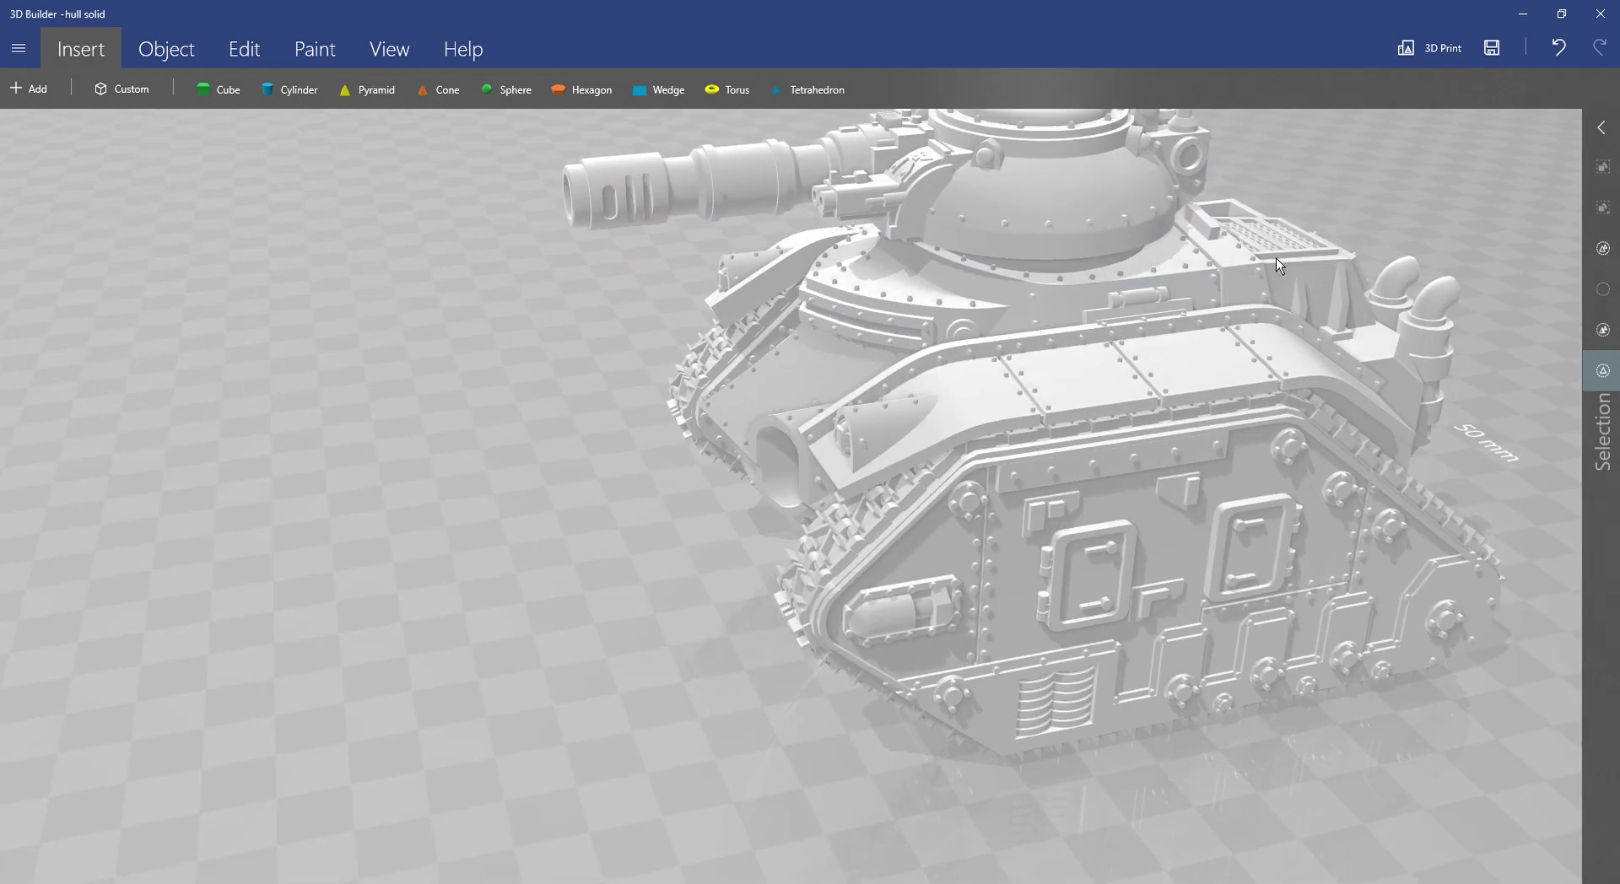
scroll(1131, 371, "up", 2)
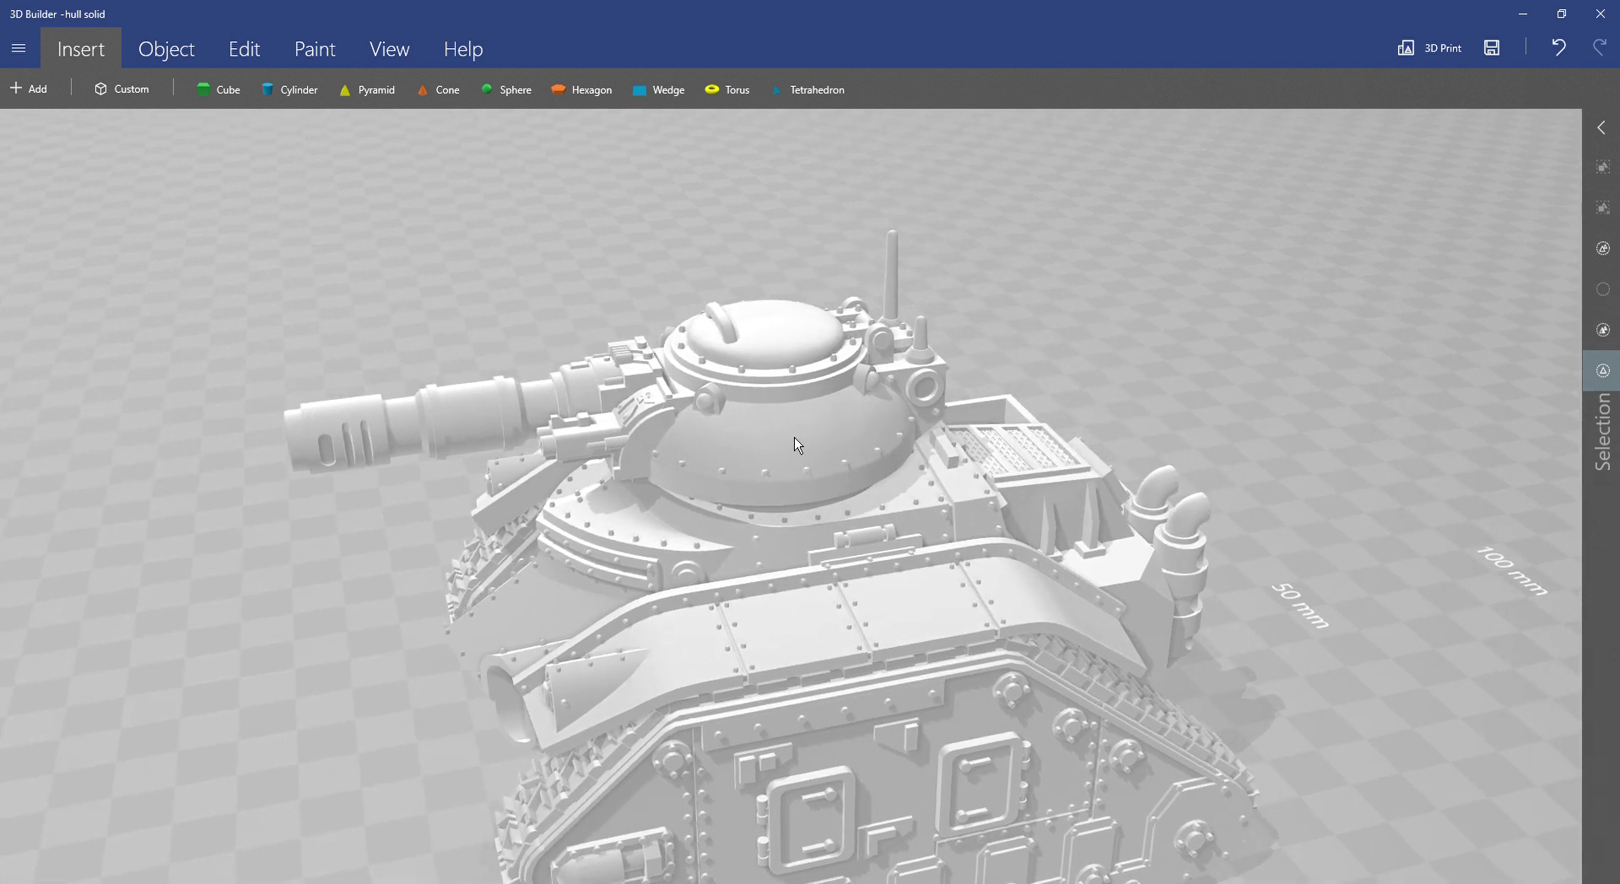
left_click(796, 444)
left_click(894, 840)
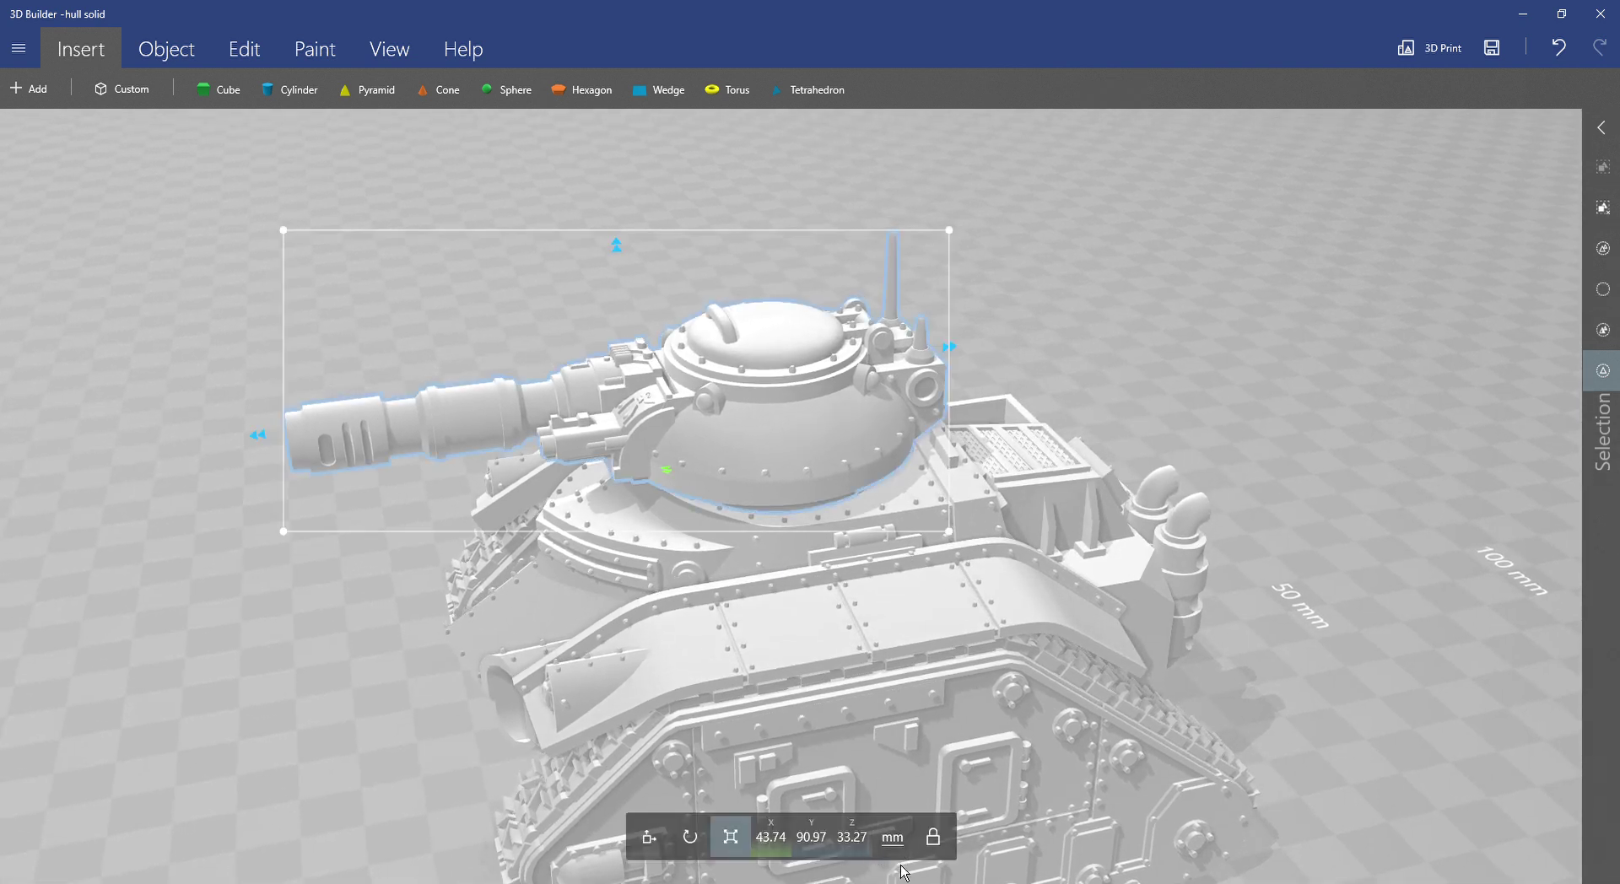
left_click(903, 857)
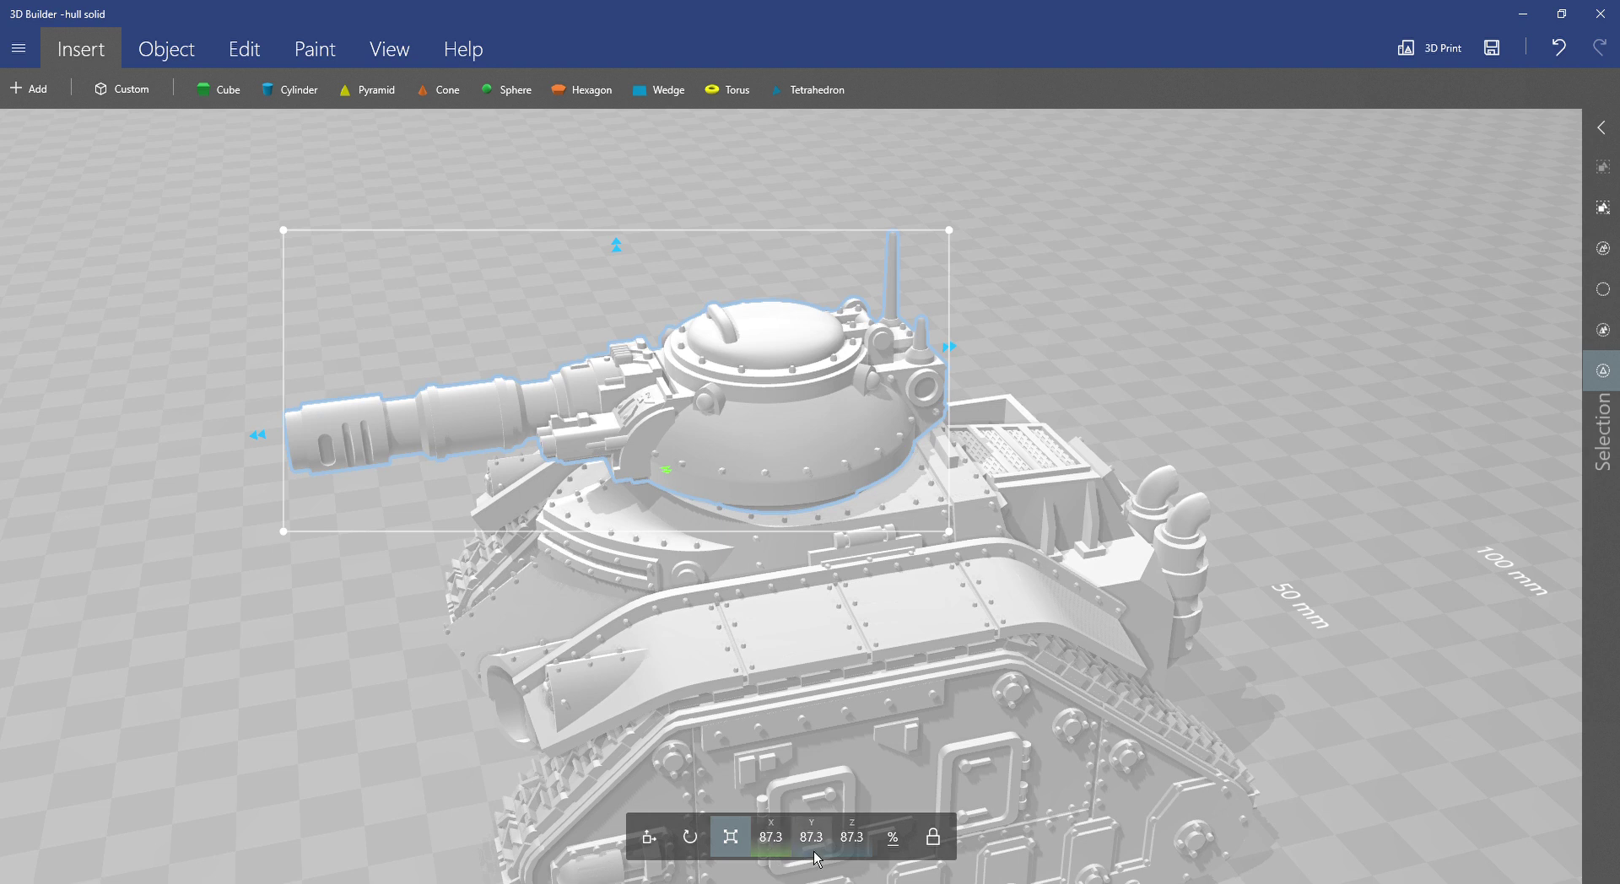
left_click(861, 848)
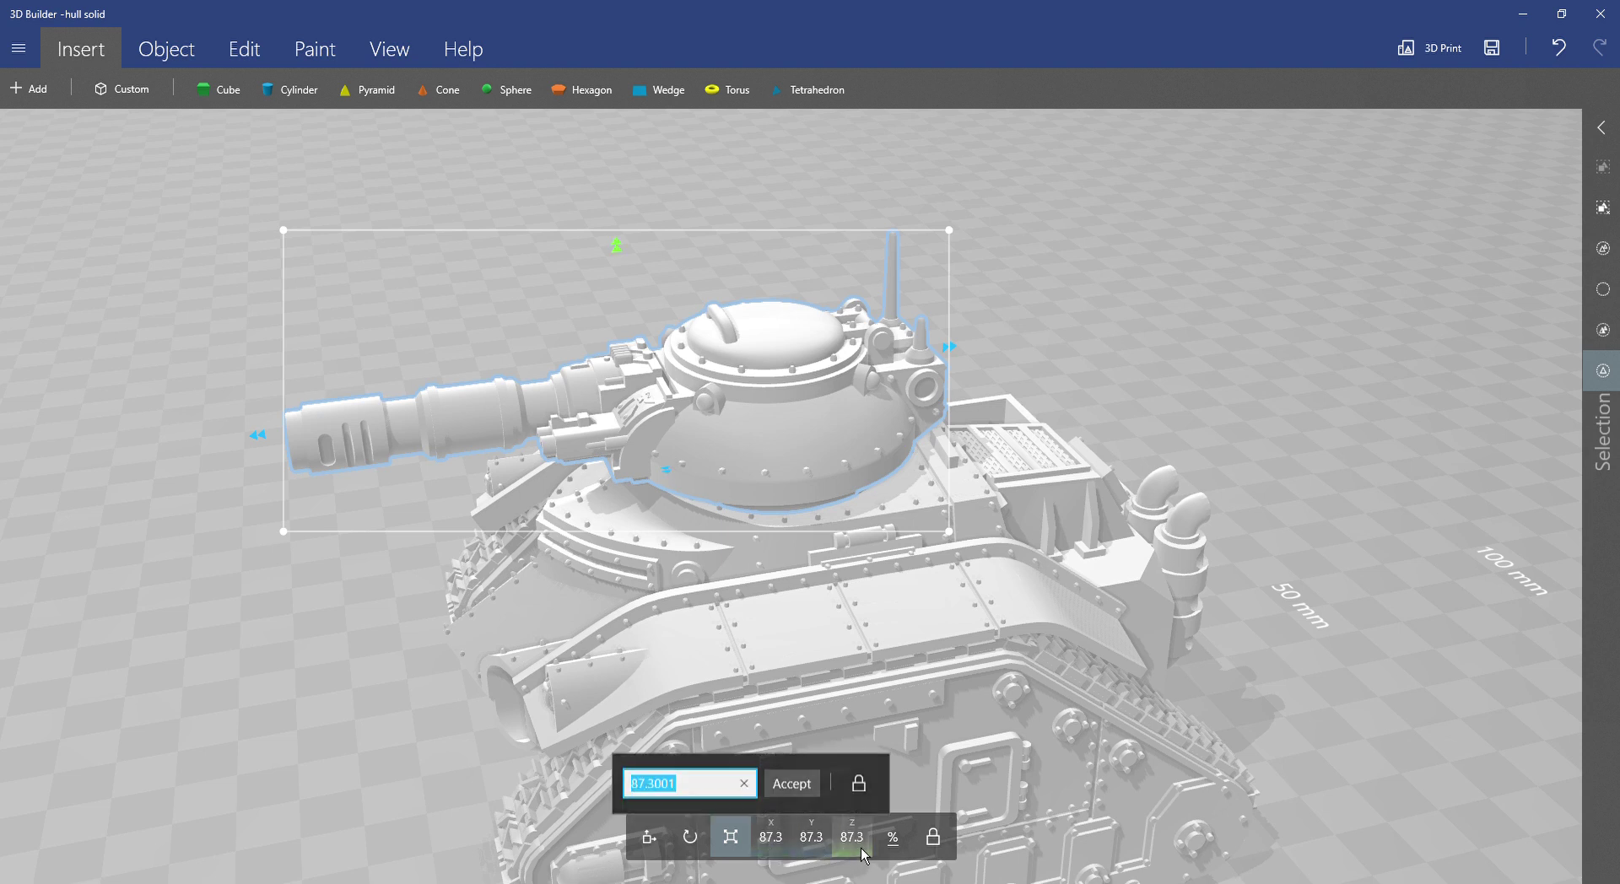
type("85")
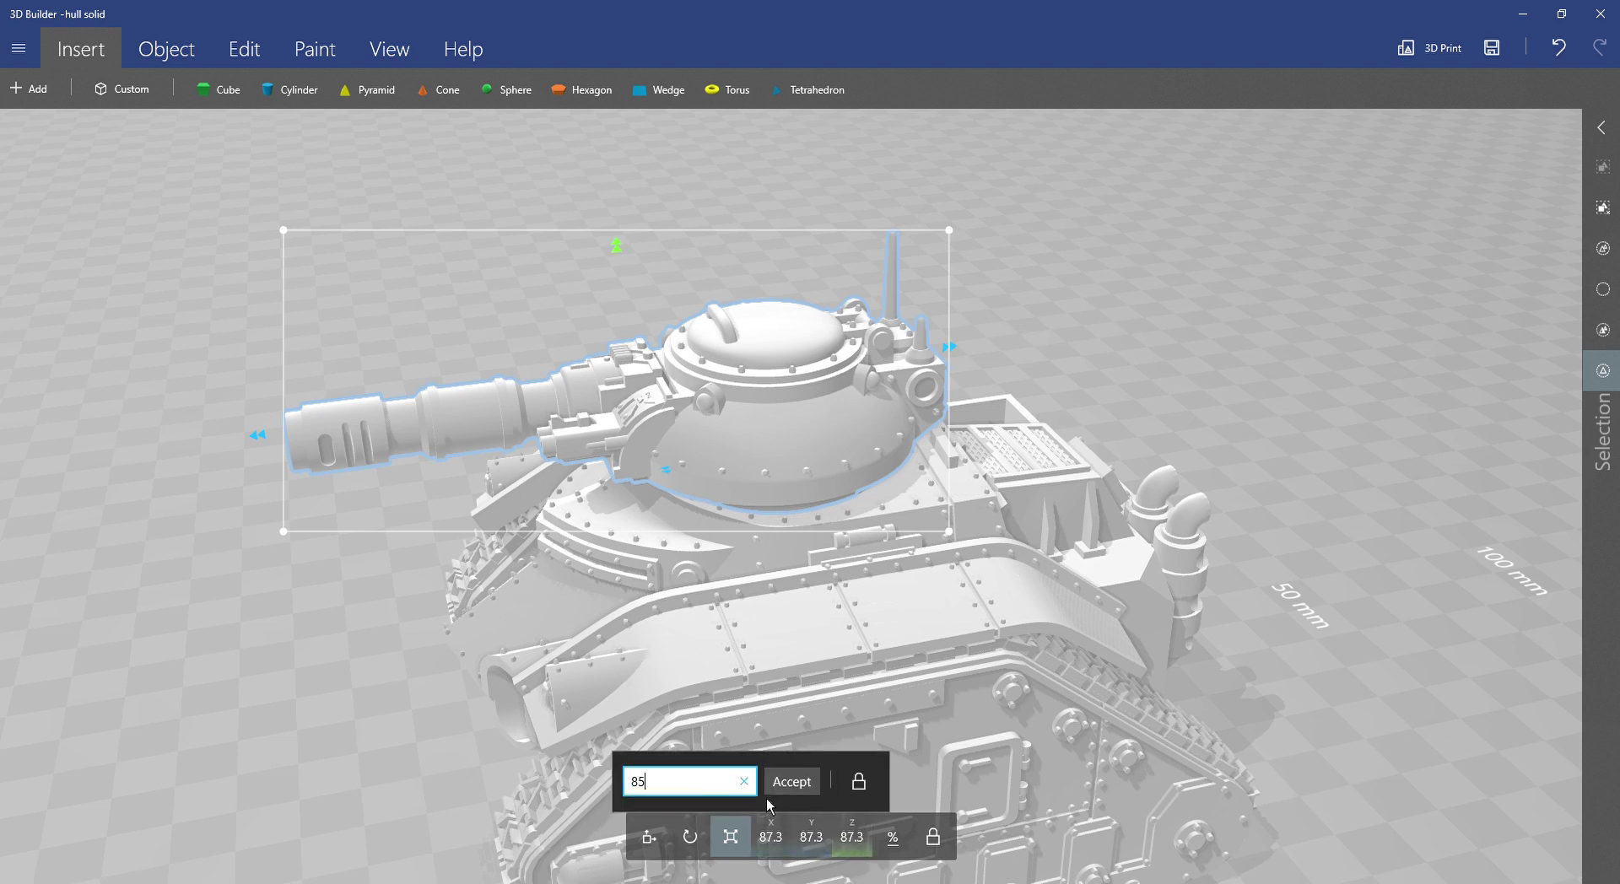
key("Return")
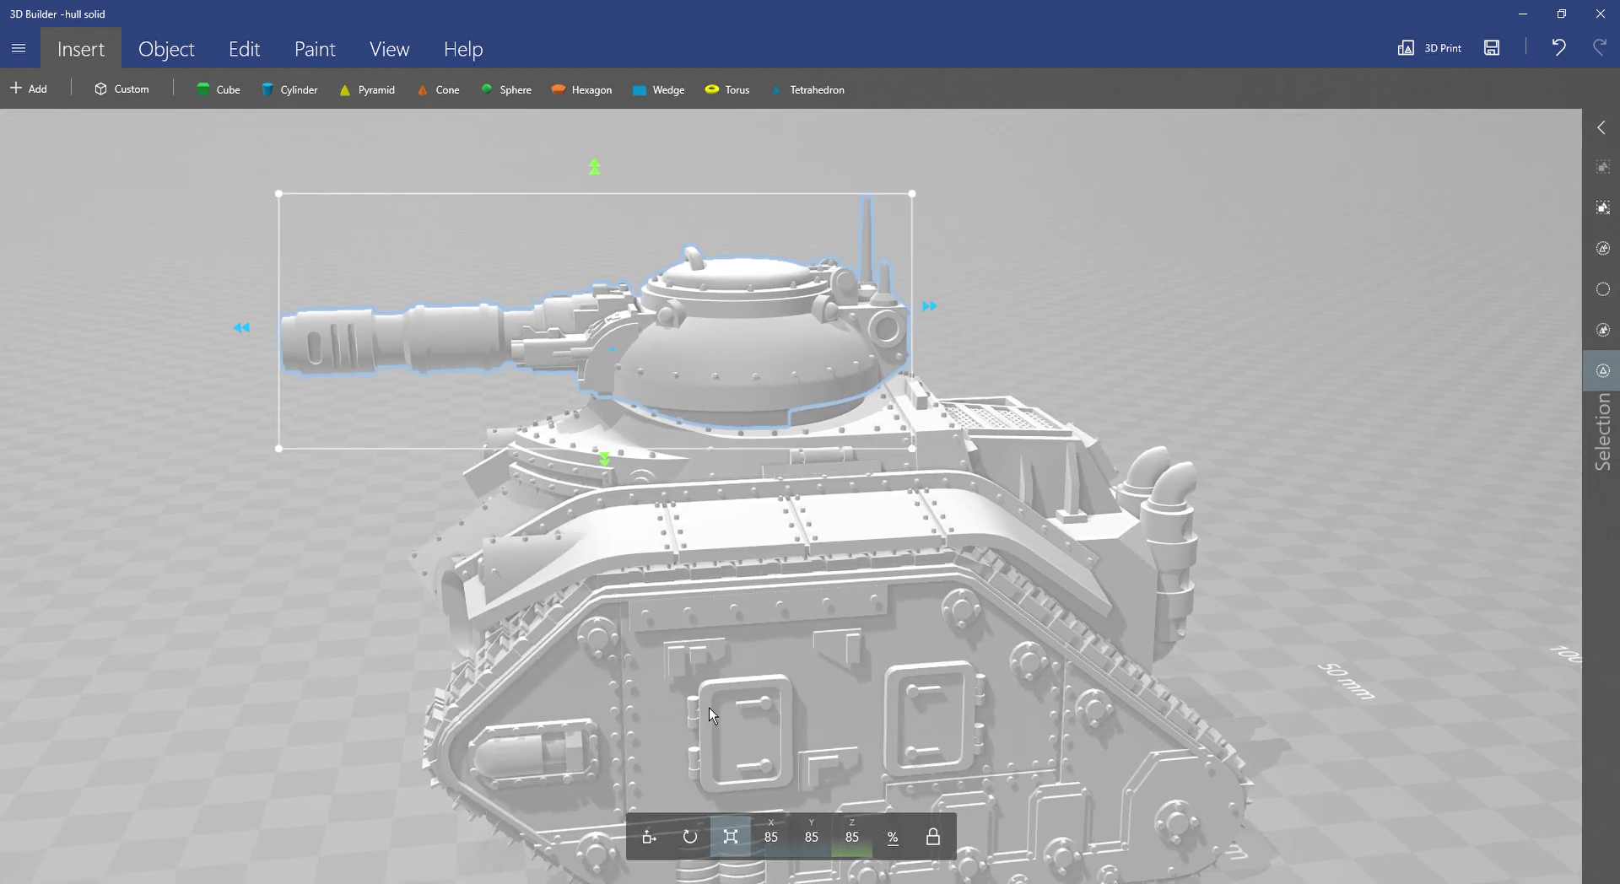
Slide the turret along the hull to Y -83.12 mm and check its seating on the ring from the rear.
left_click(649, 837)
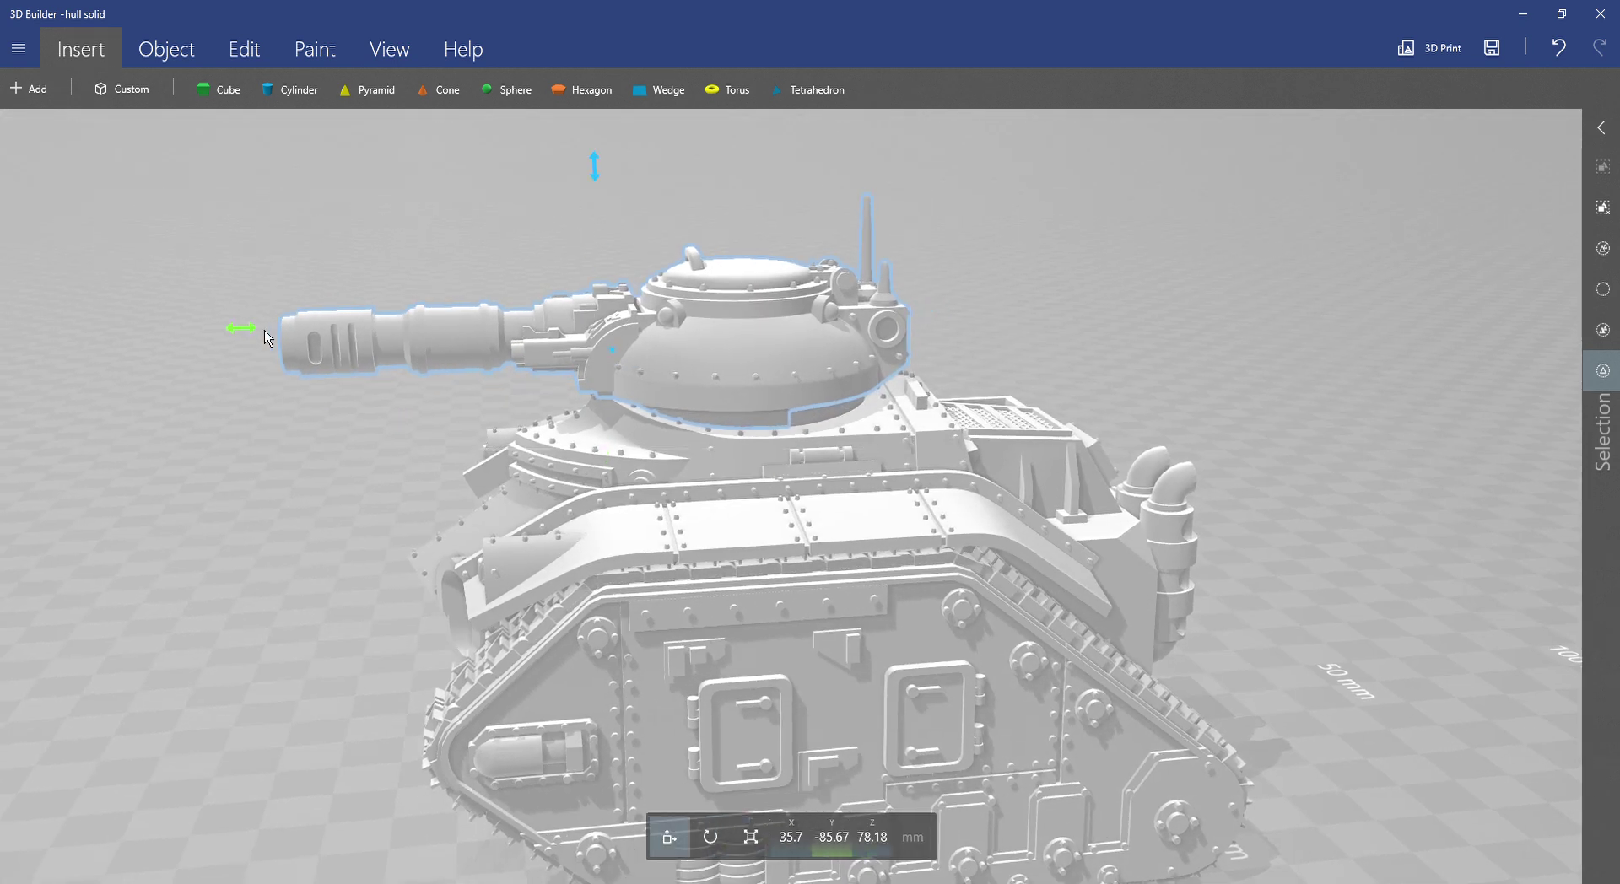
left_click_drag(246, 329, 269, 330)
left_click_drag(1173, 371, 463, 350)
scroll(796, 187, "up", 10)
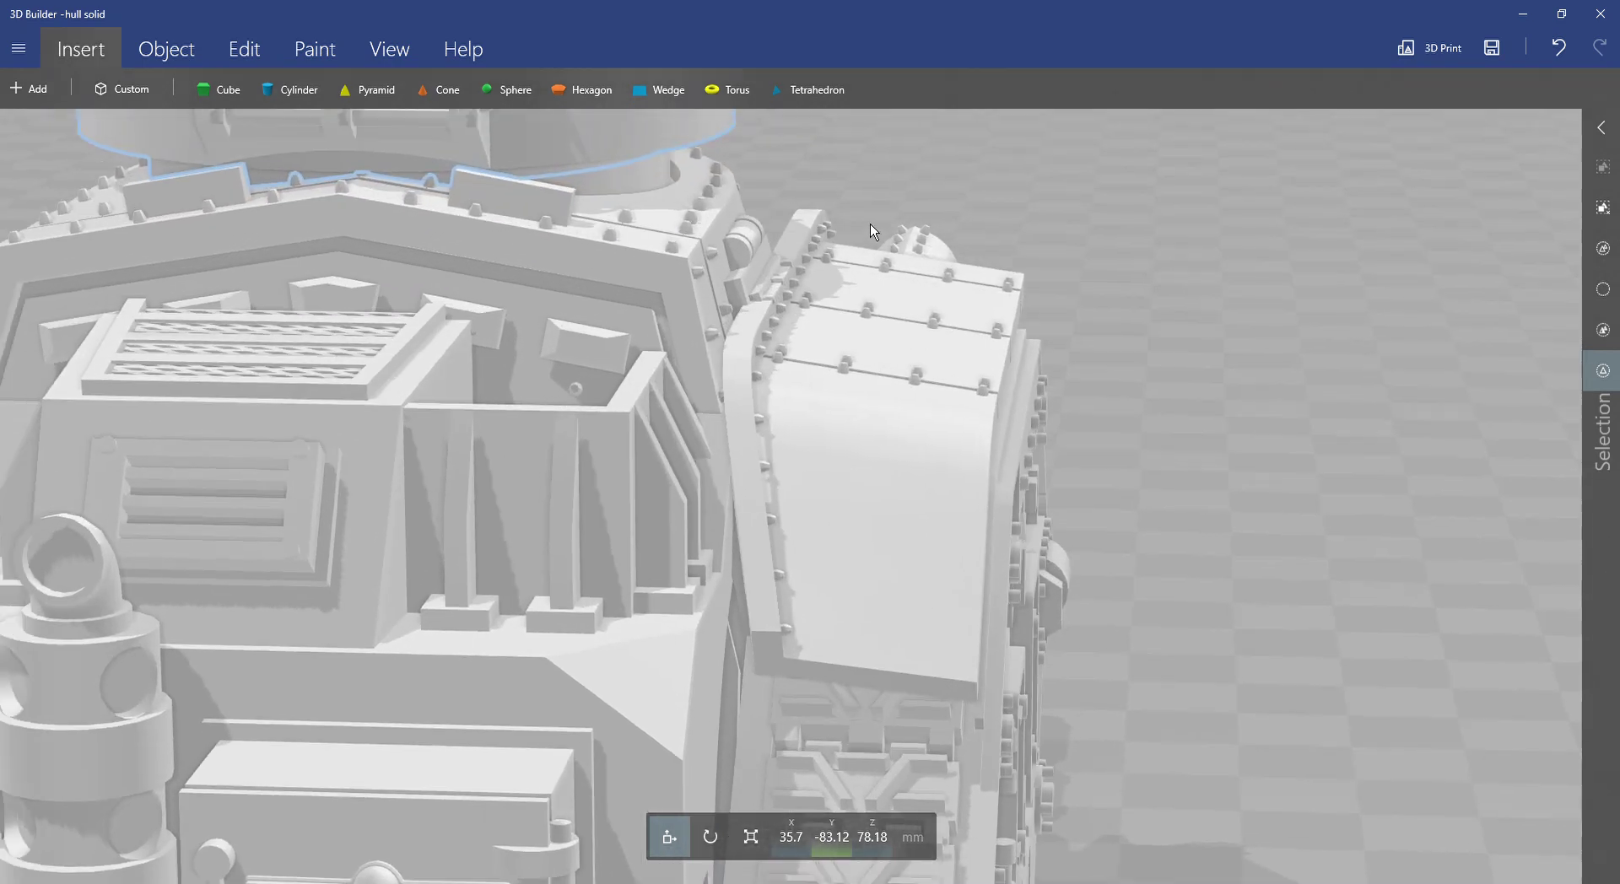
right_click_drag(869, 225, 920, 284)
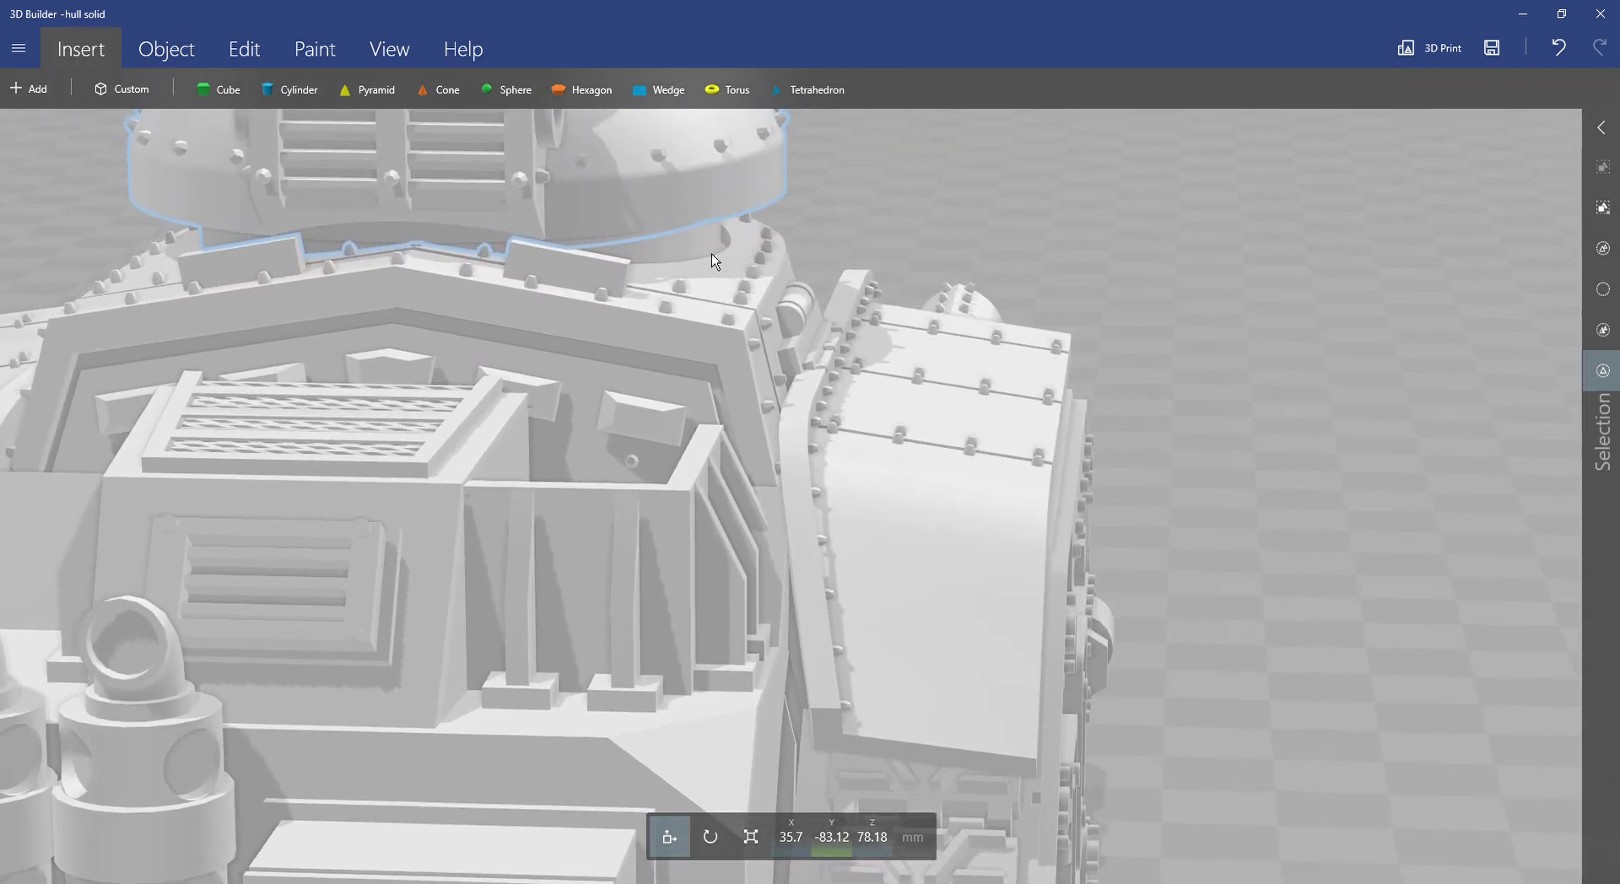
Shift the turret sideways to X 35.34 mm, check its seating on the hull from the side and deselect it.
left_click_drag(878, 219, 964, 238)
right_click_drag(988, 264, 1167, 453)
left_click_drag(977, 201, 993, 203)
left_click_drag(1069, 378, 546, 228)
scroll(523, 245, "down", 5)
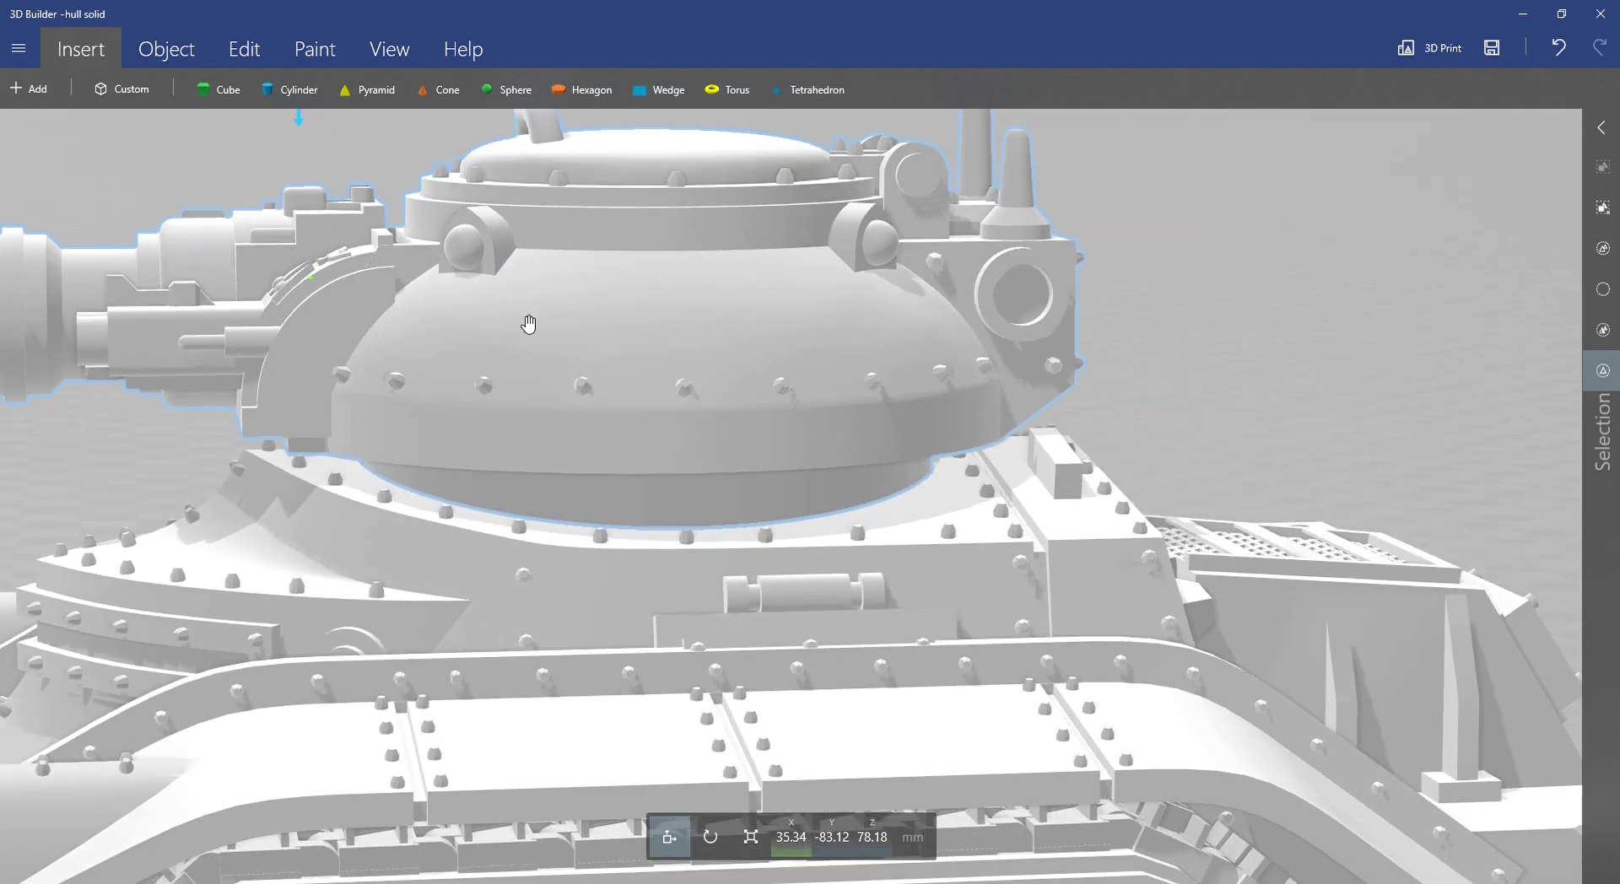
scroll(549, 346, "down", 5)
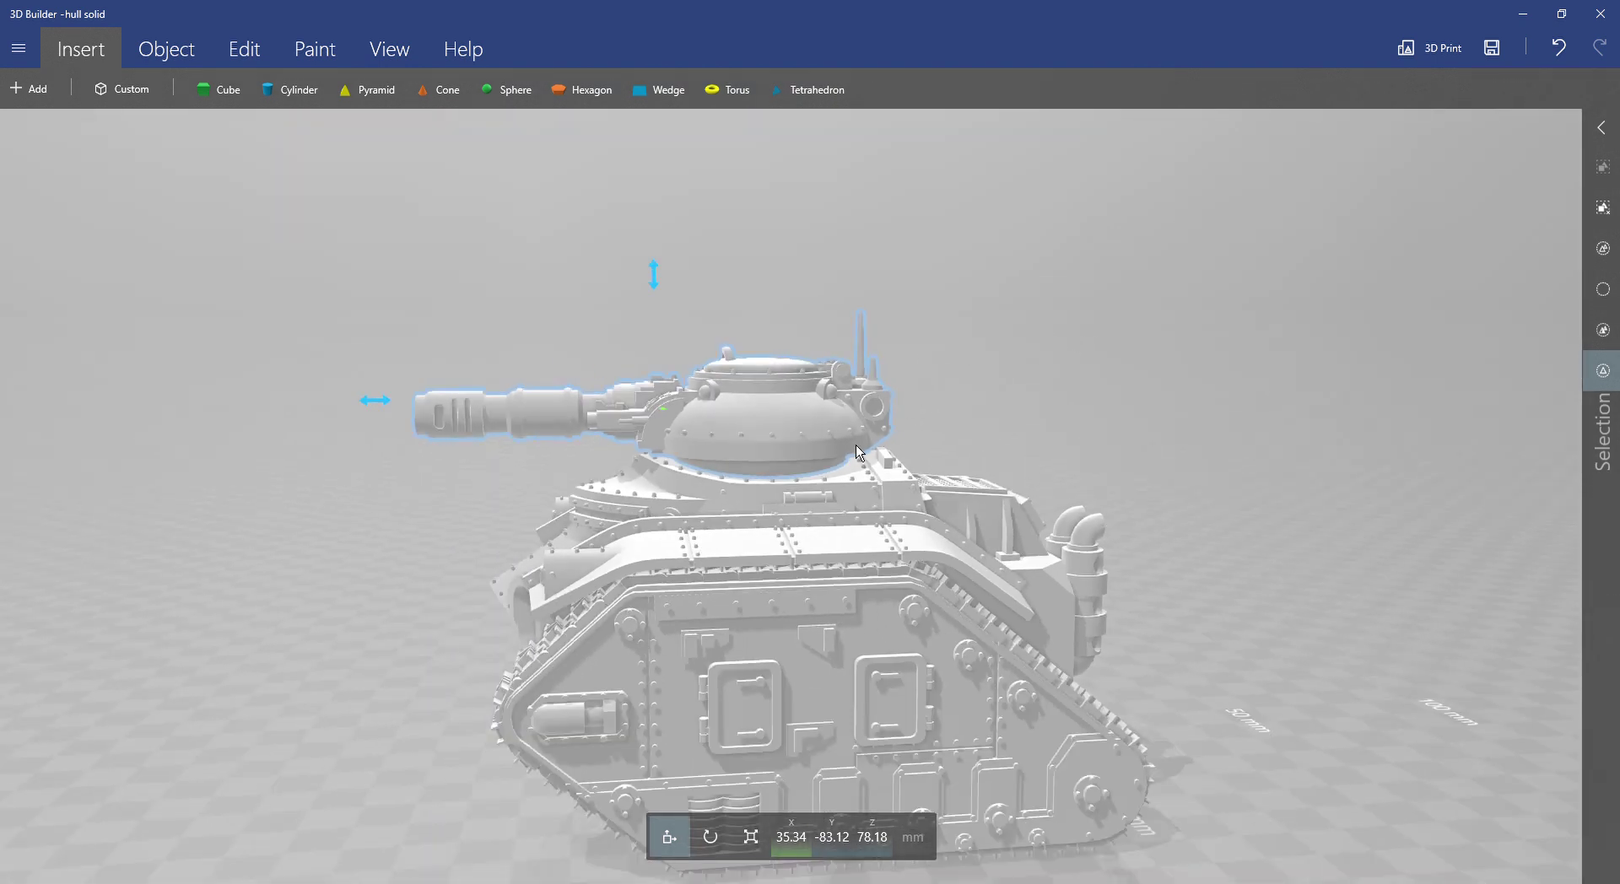
left_click(768, 429)
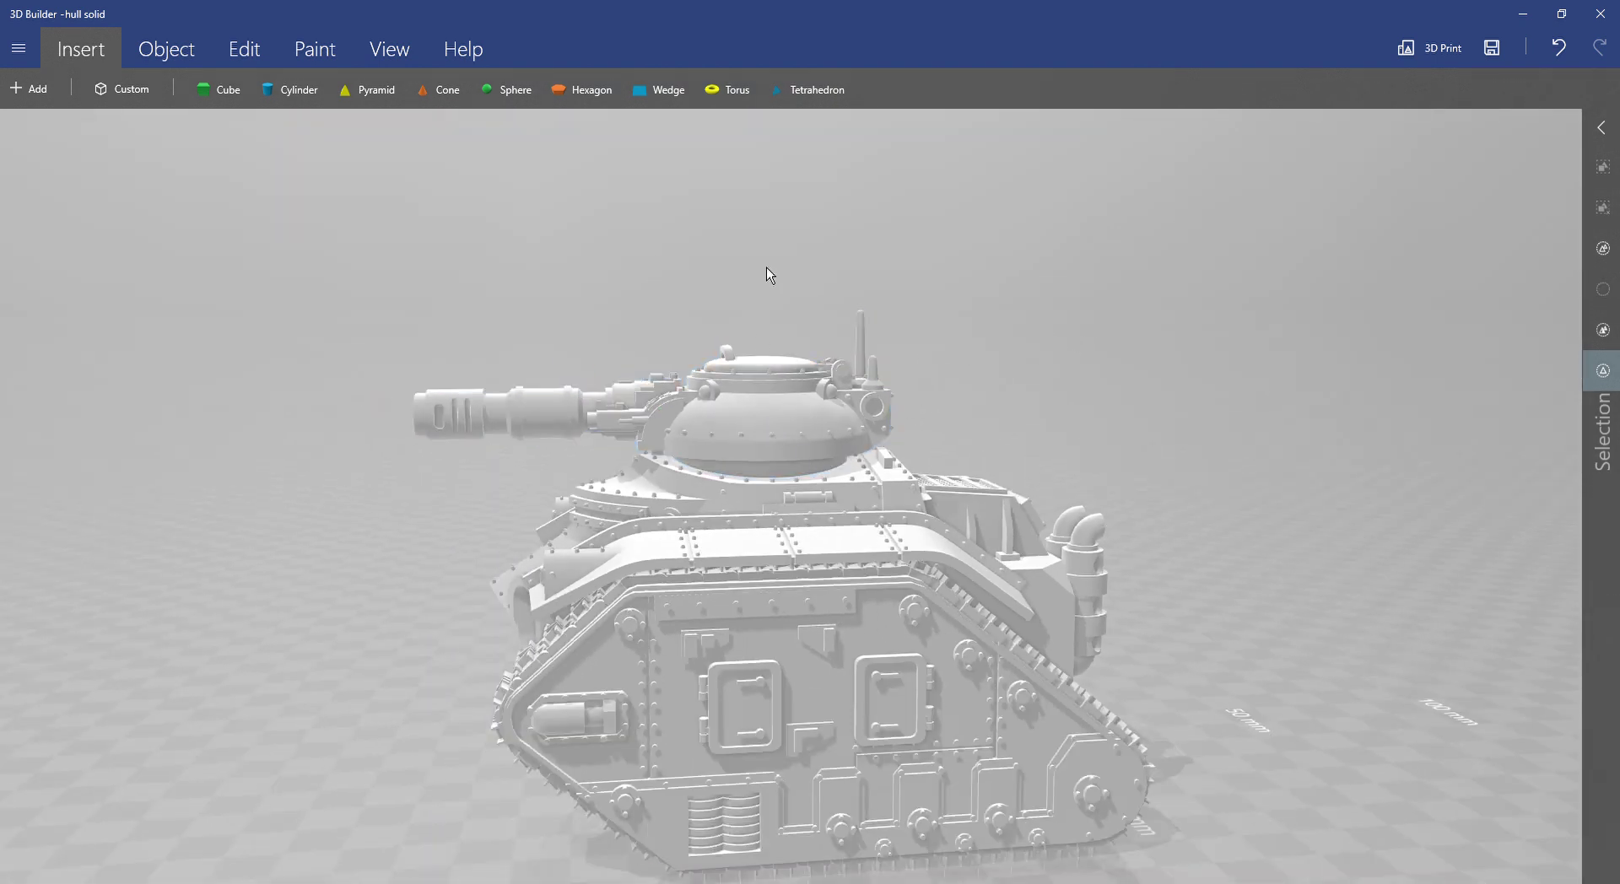
Subtract the turret's shape from the tank hull beneath it.
left_click(176, 58)
left_click(252, 52)
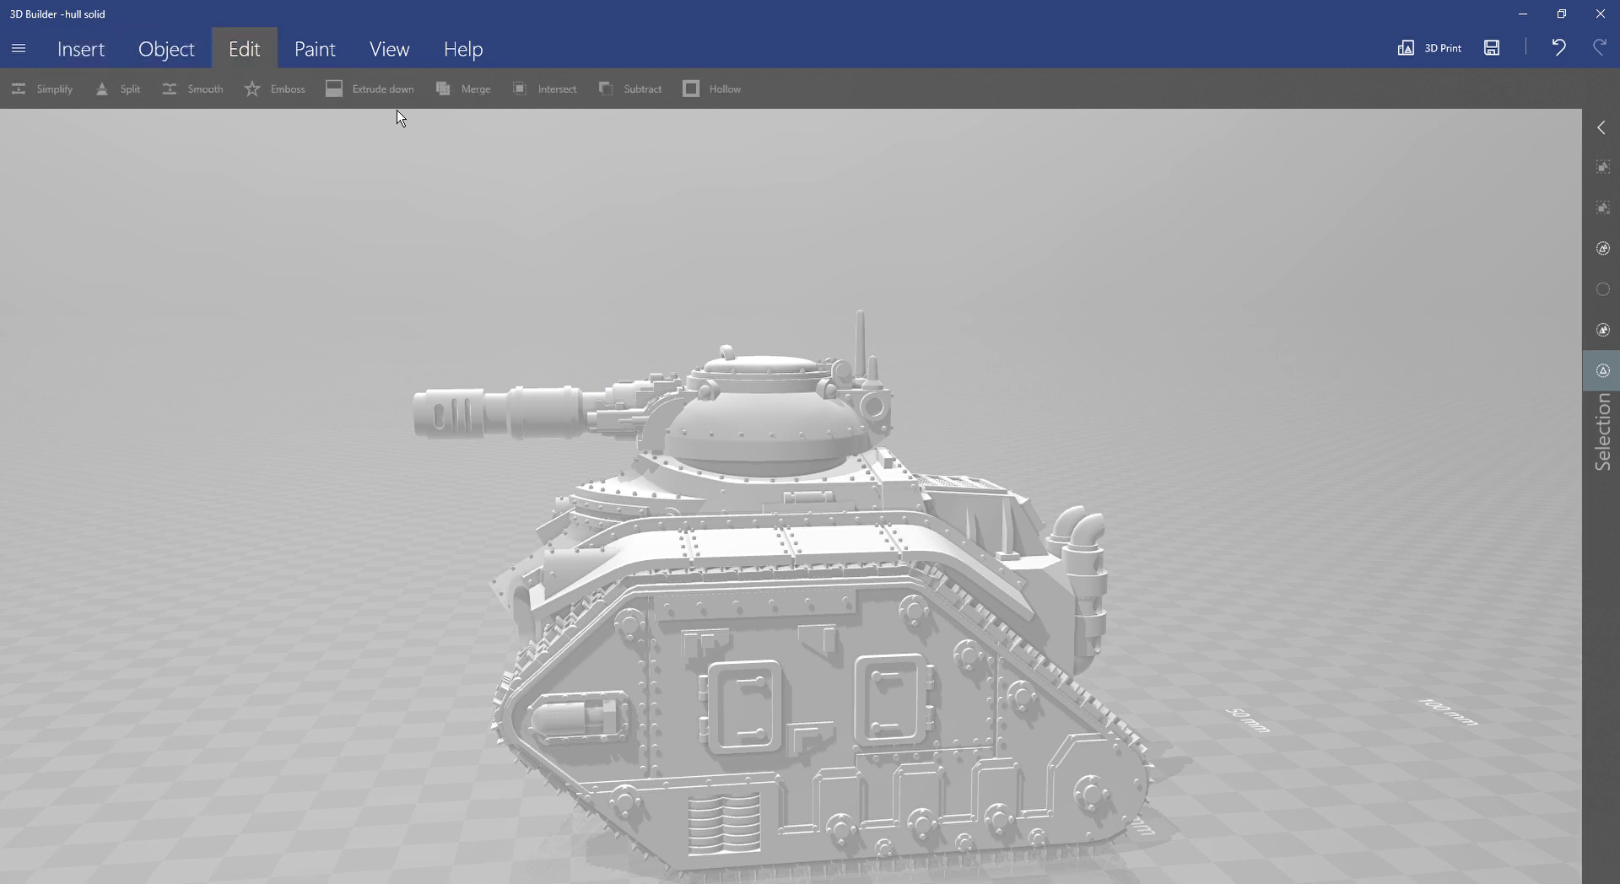
left_click(764, 431)
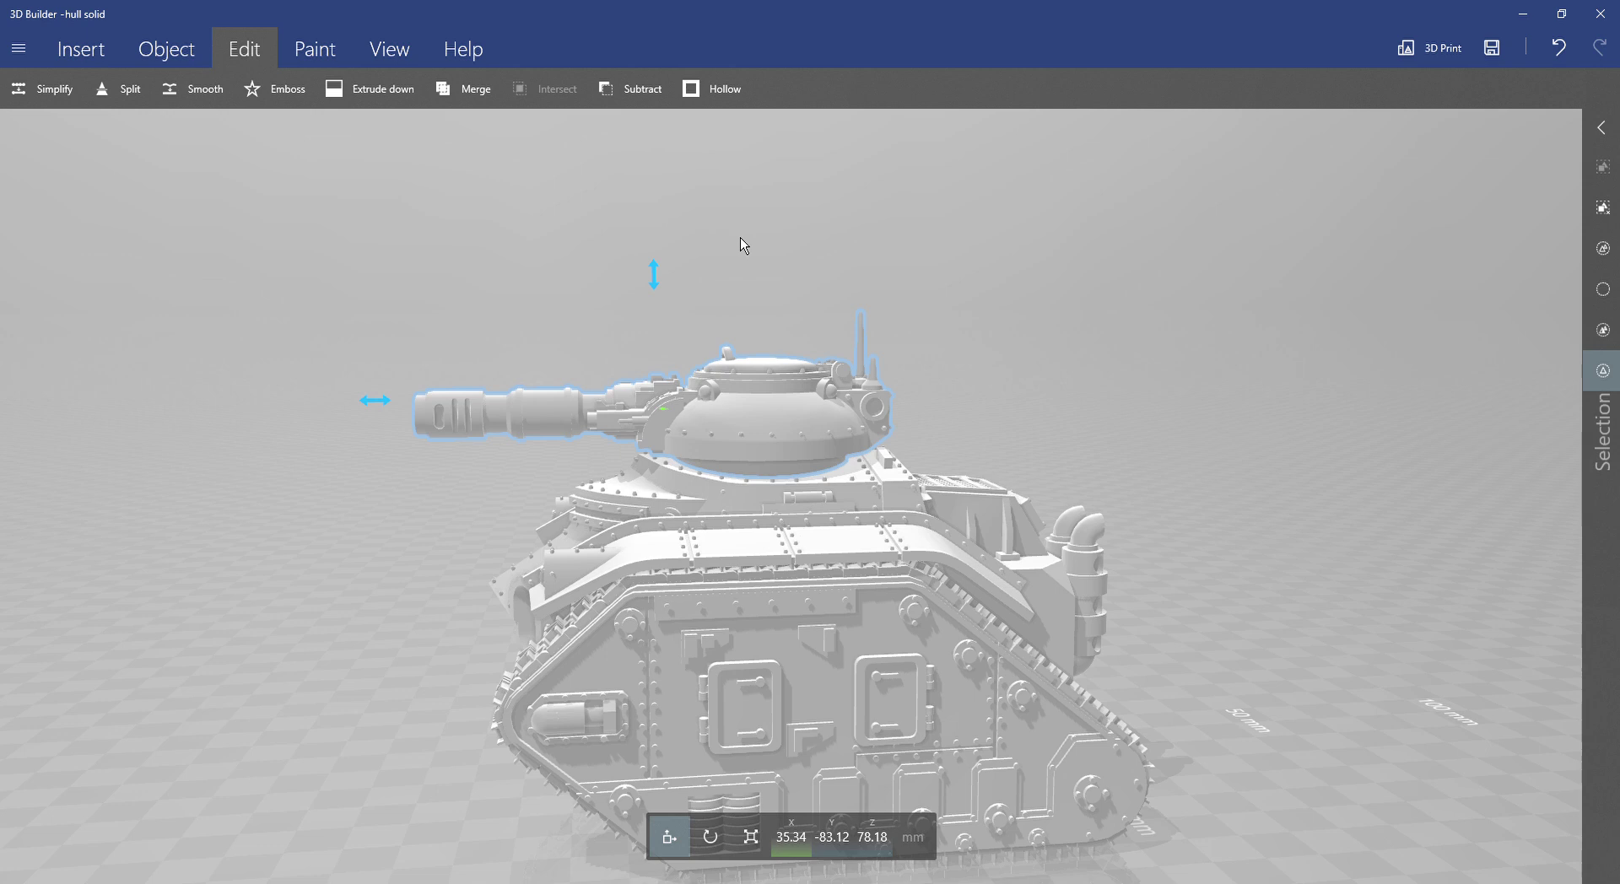
mouse_move(741, 238)
left_mouse_down()
mouse_move(765, 249)
mouse_move(740, 254)
left_mouse_up()
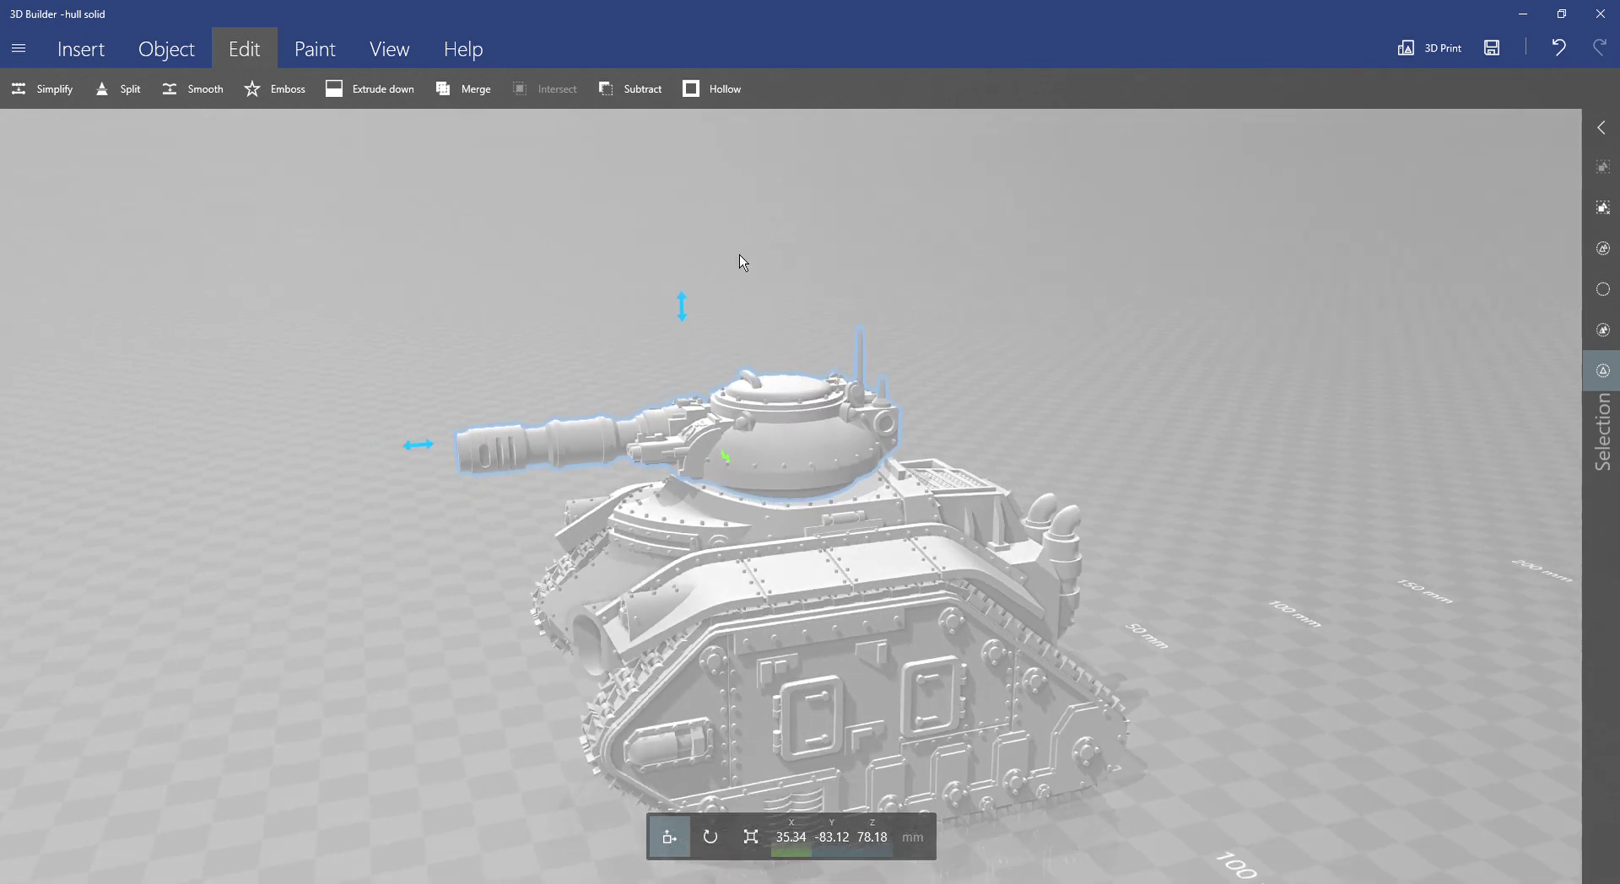
scroll(741, 263, "down", 2)
scroll(712, 261, "down", 1)
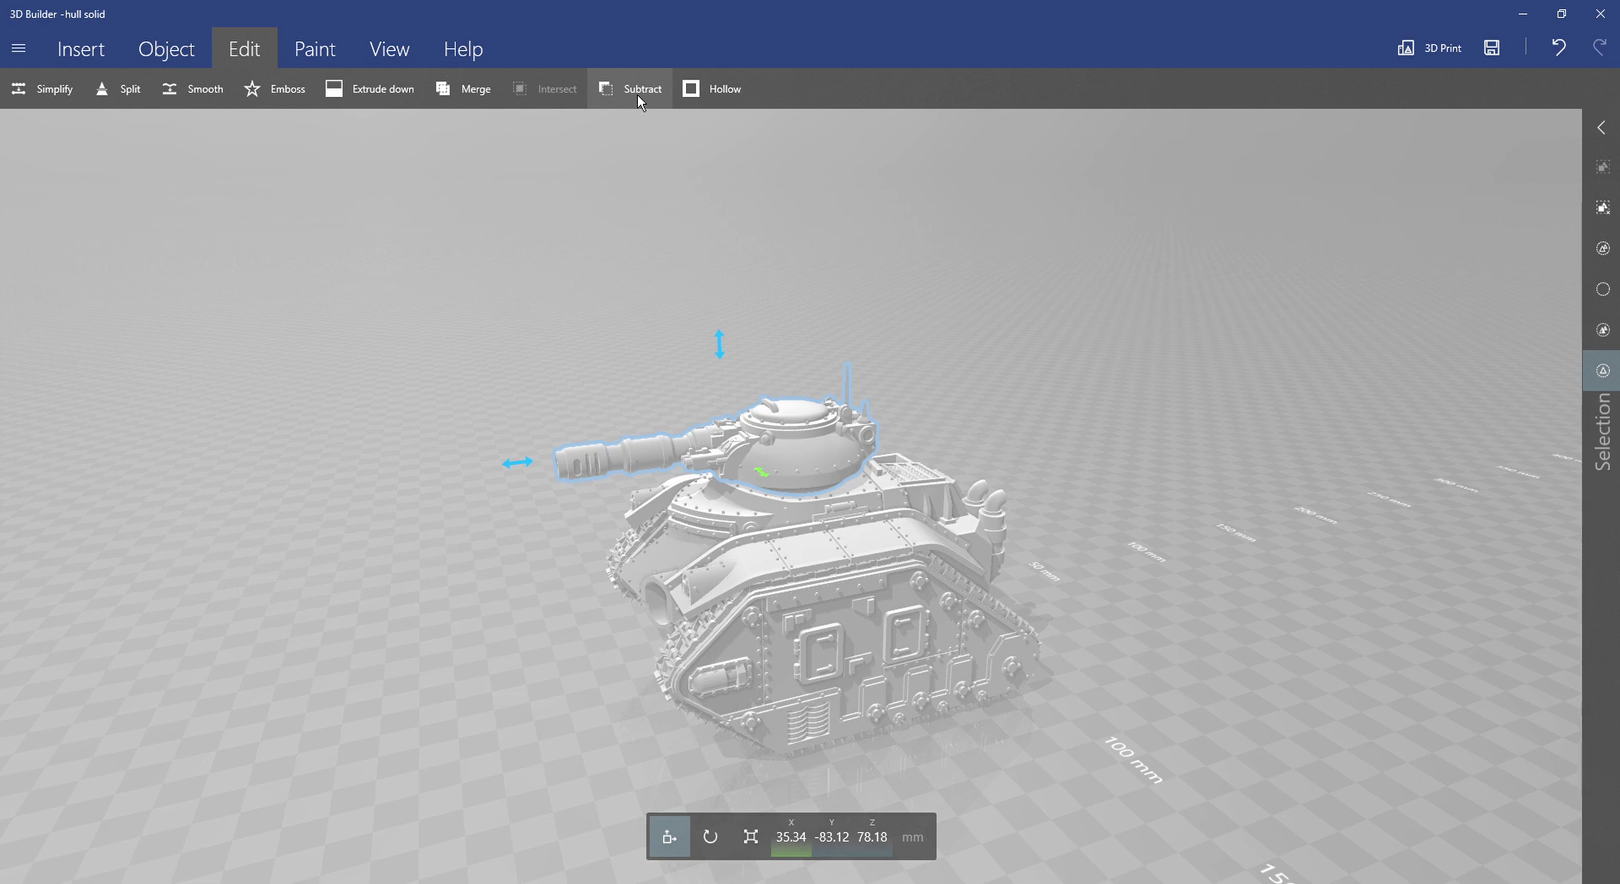
left_click(639, 93)
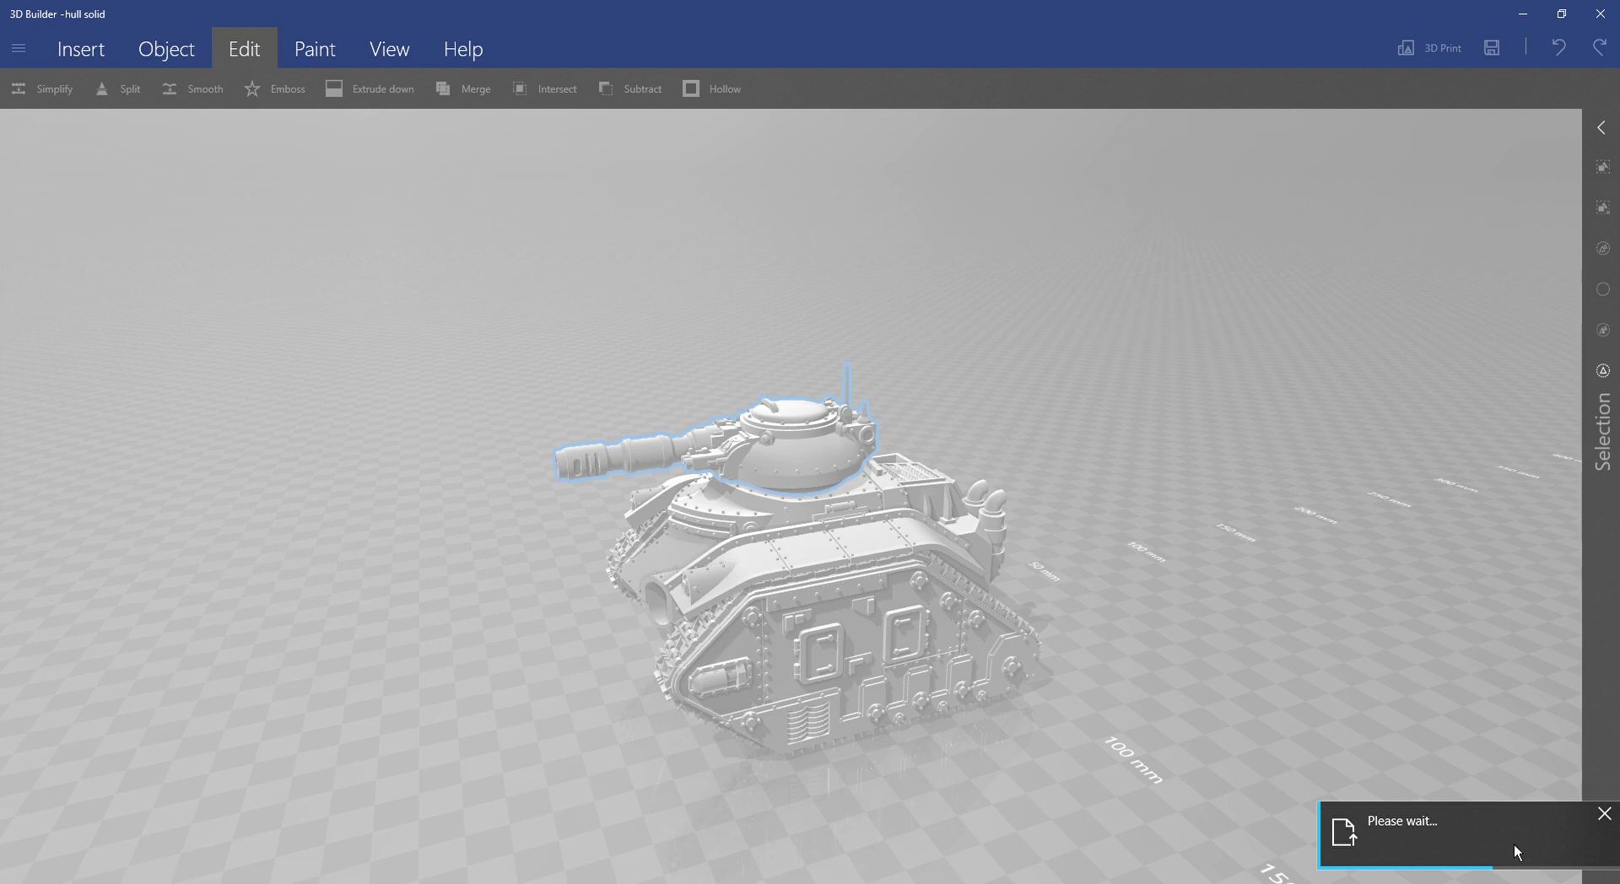
left_click_drag(970, 737, 843, 571)
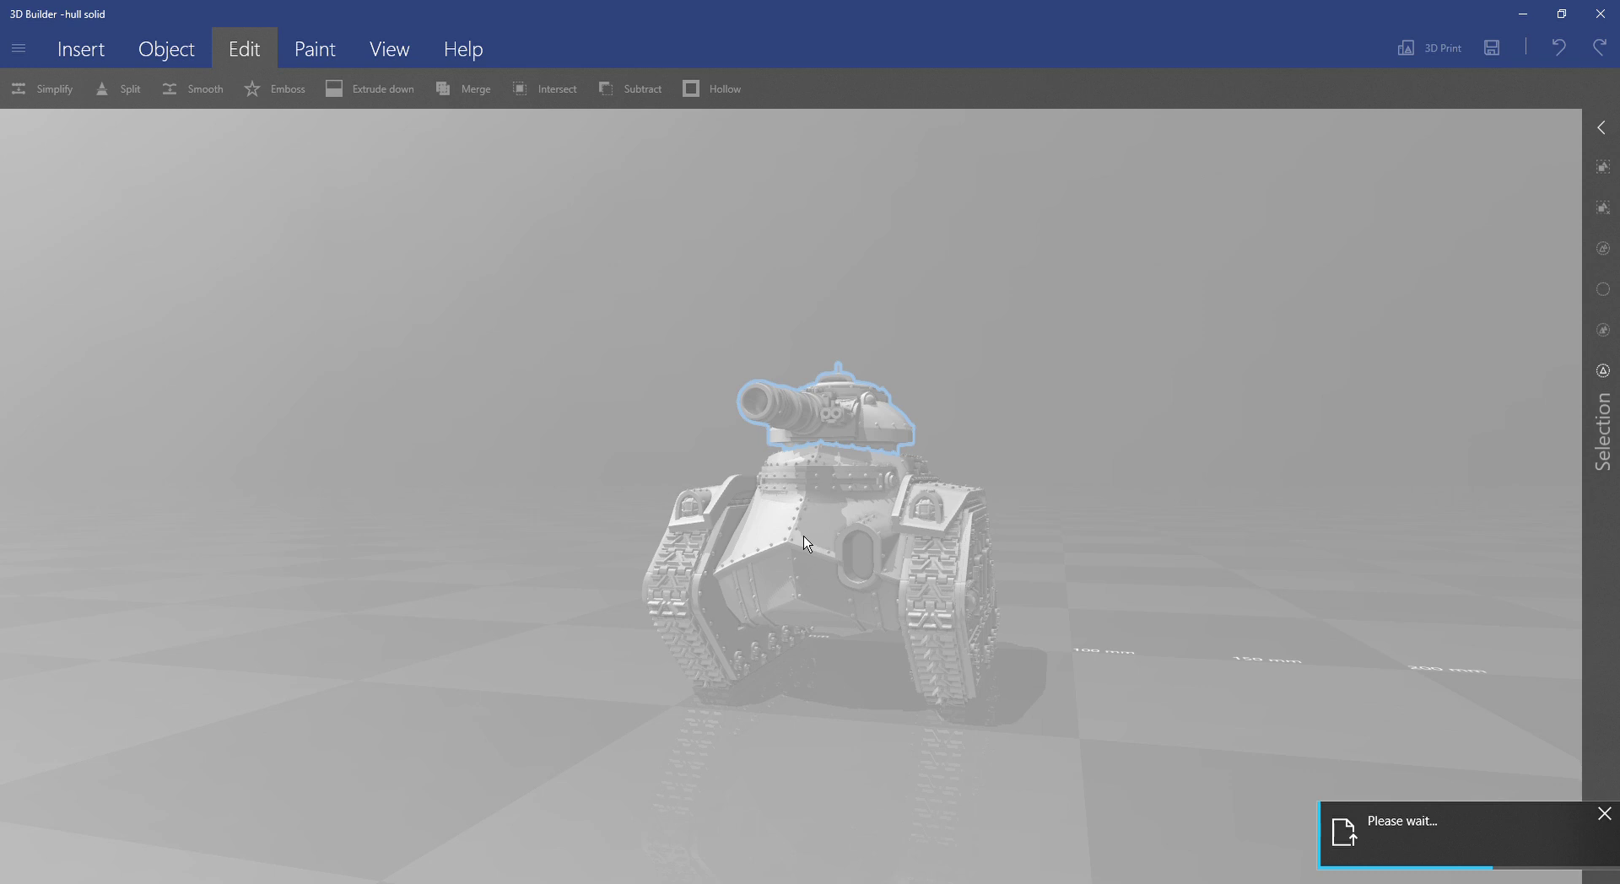
right_click_drag(1167, 423, 840, 433)
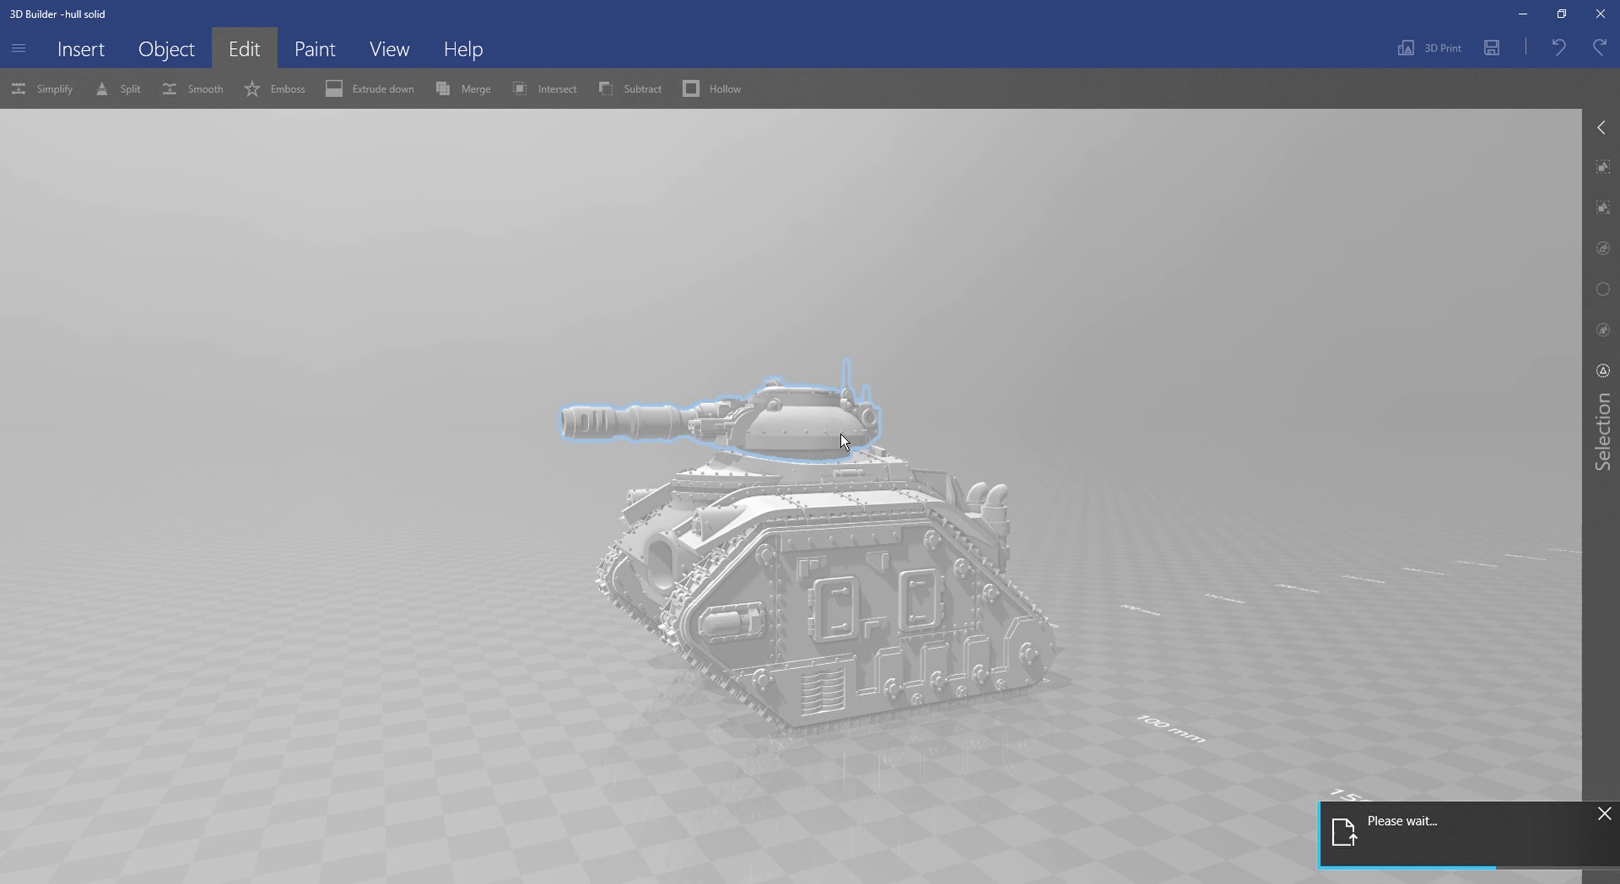